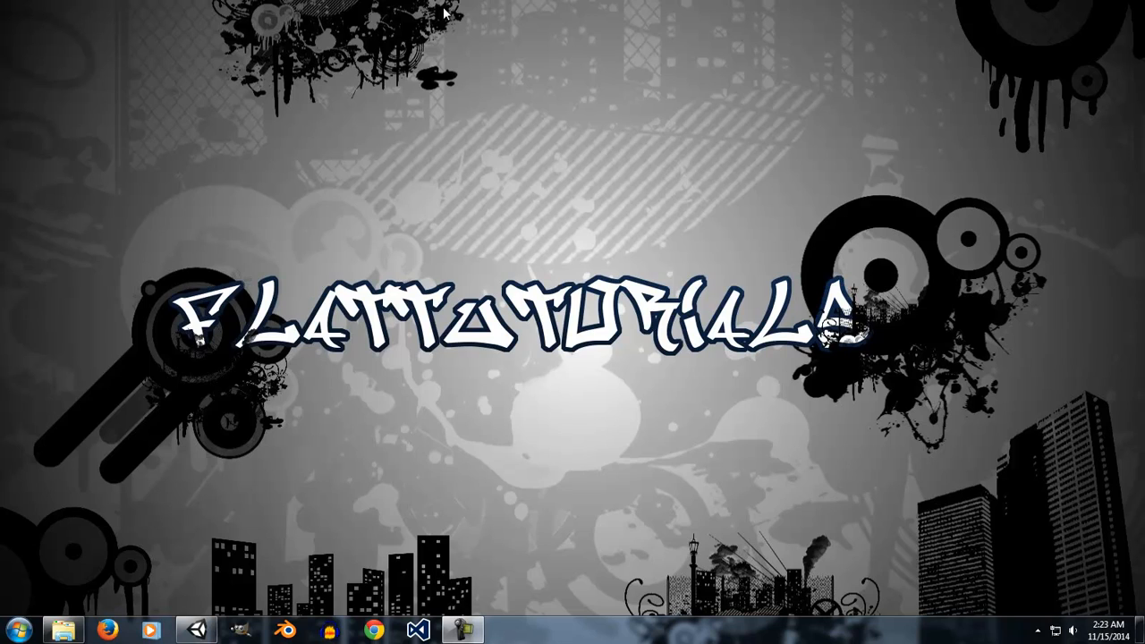
- Switch to the Unity editor and create a new scene, discarding the unsaved changes in the Canvas in WorldSpace scene
click(215, 573)
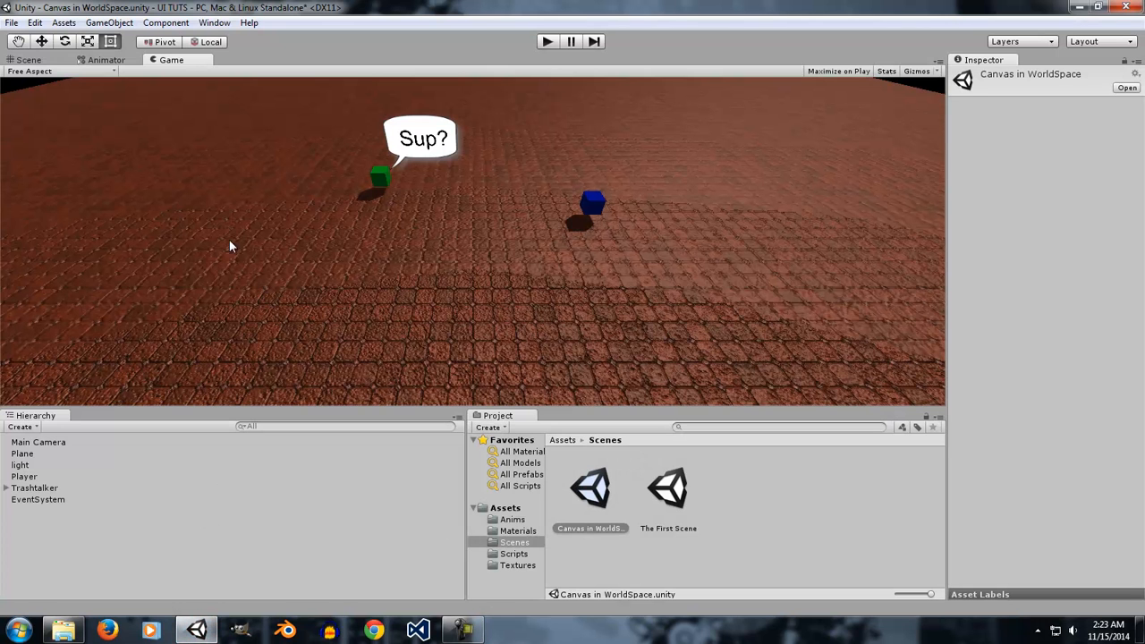
click(11, 25)
click(40, 40)
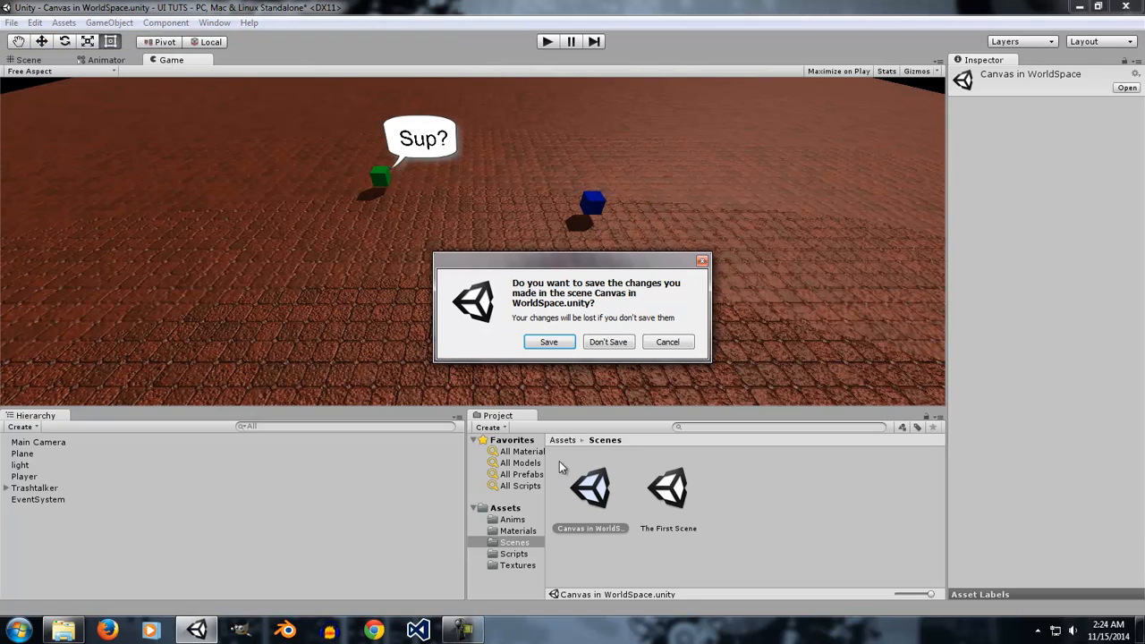
click(609, 344)
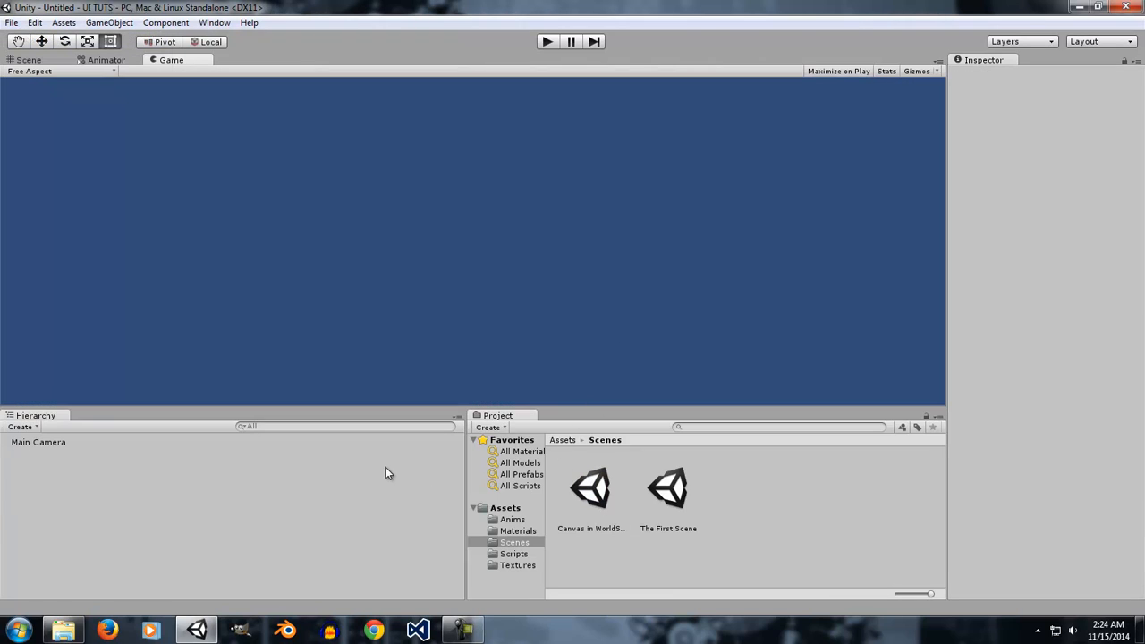
- Add a UI panel to the empty scene and create a UI button as its child
right_click(224, 514)
mouse_move(262, 473)
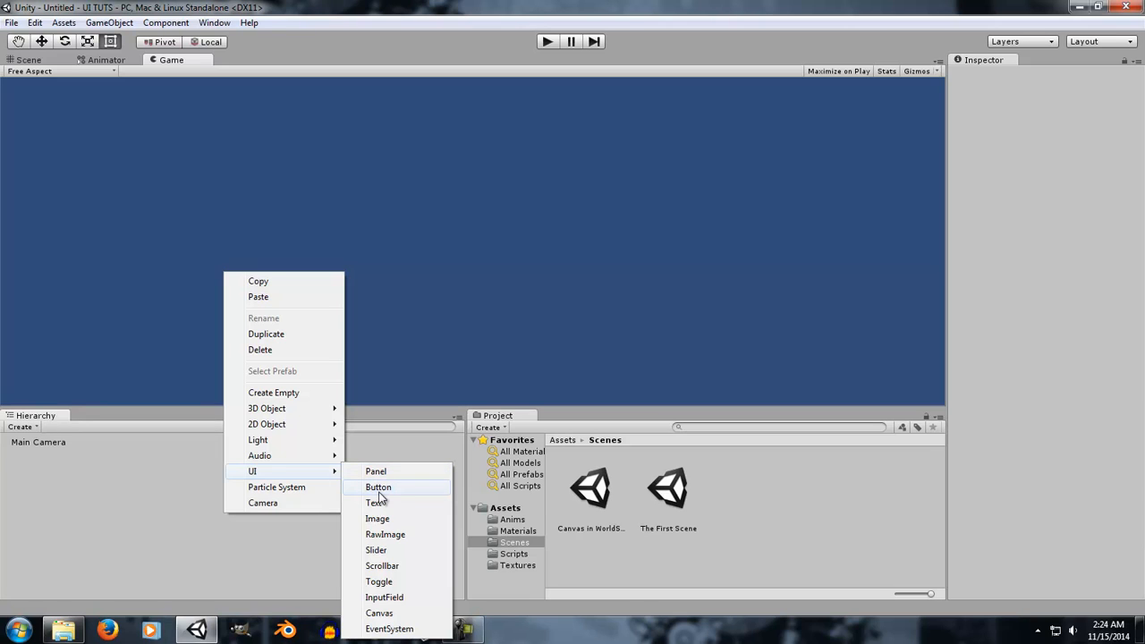
click(365, 476)
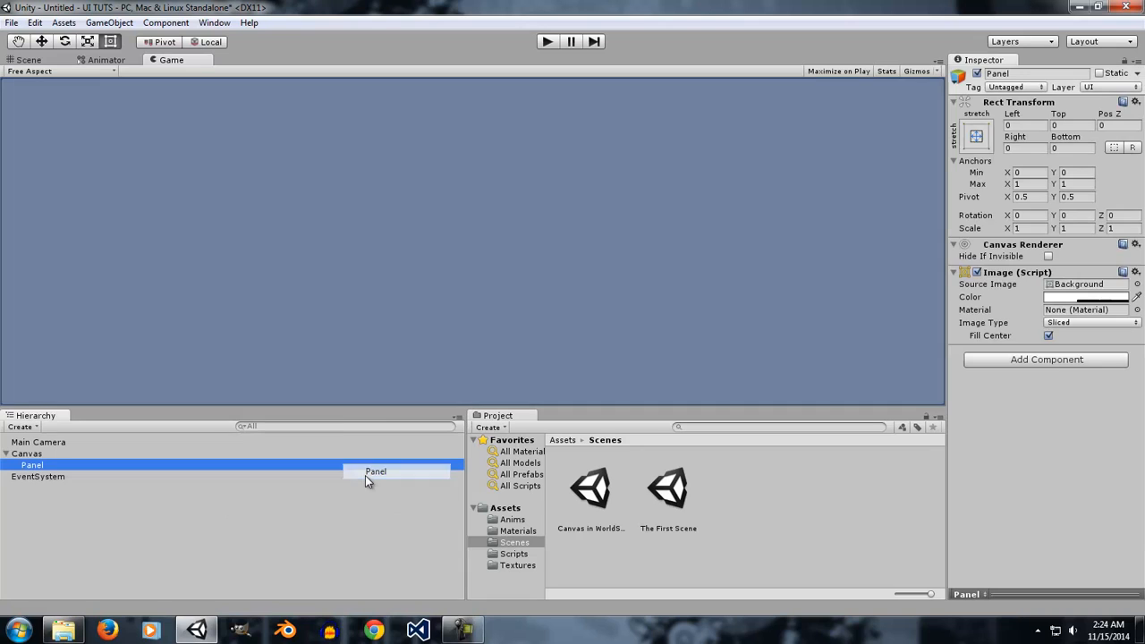
right_click(42, 466)
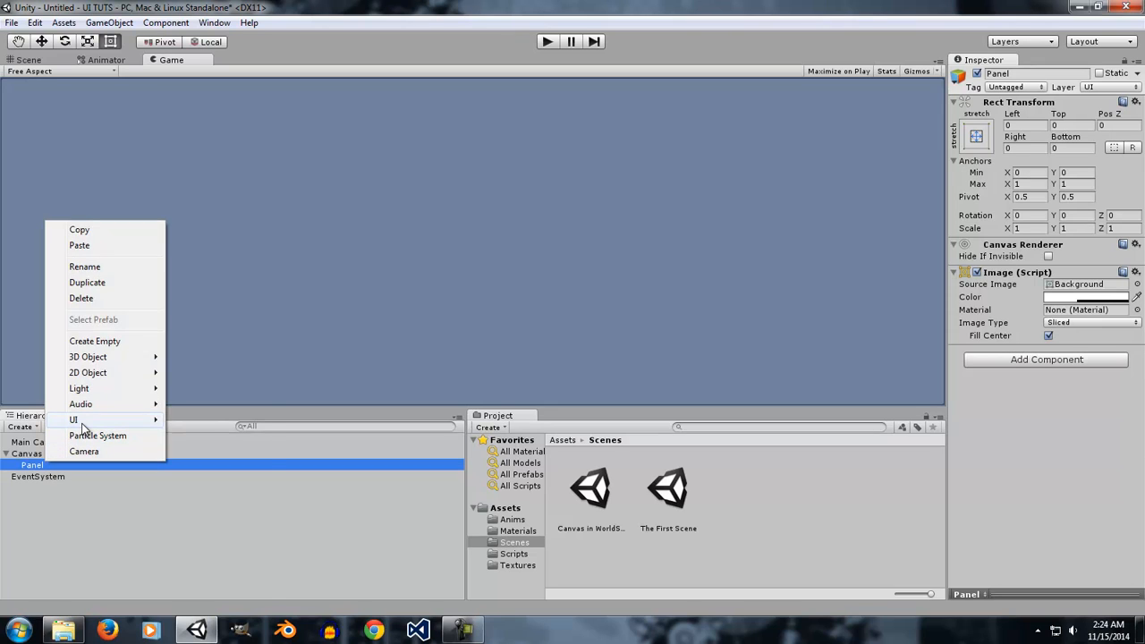
mouse_move(112, 426)
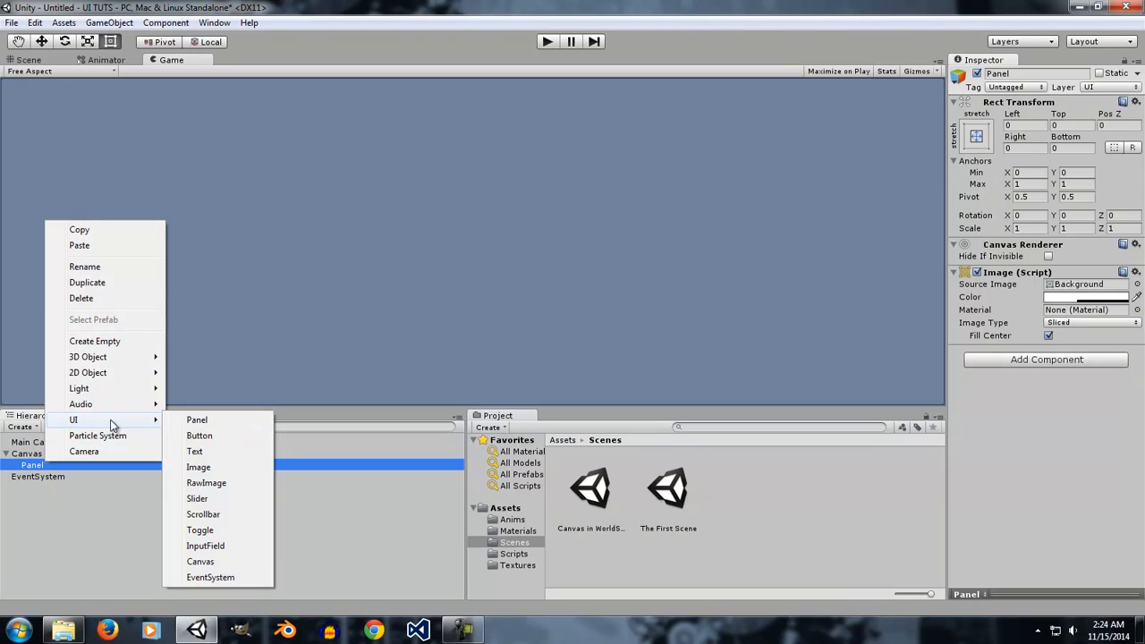
click(199, 436)
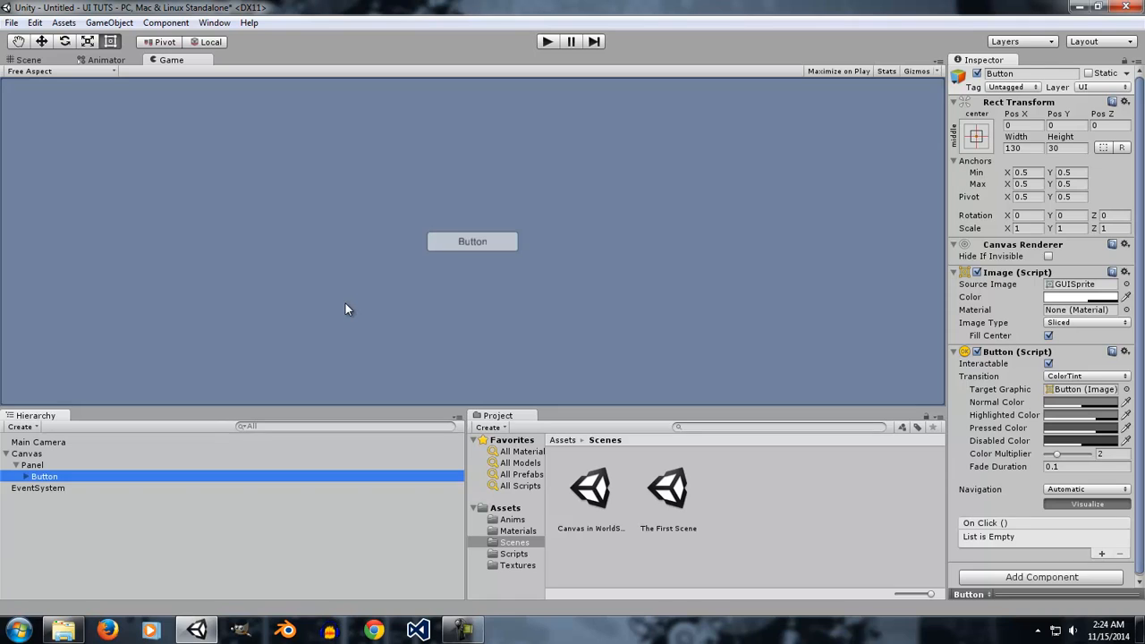
- View the button in the Scene view, run the scene in Play mode to check it, and stop playback
click(29, 60)
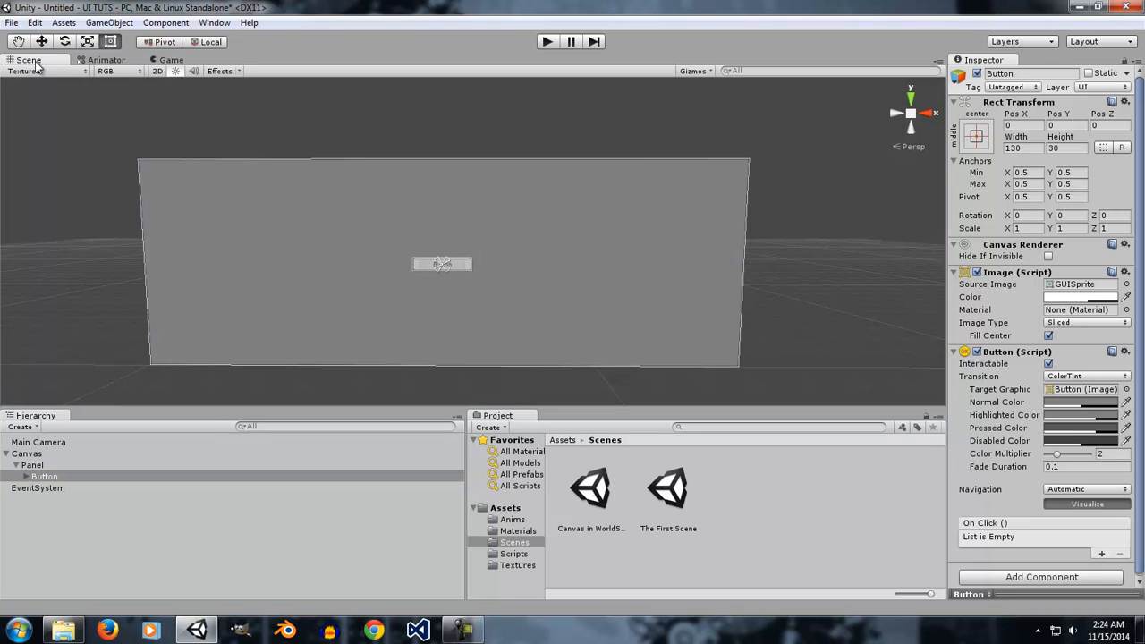
alt+drag(404, 312, 468, 307)
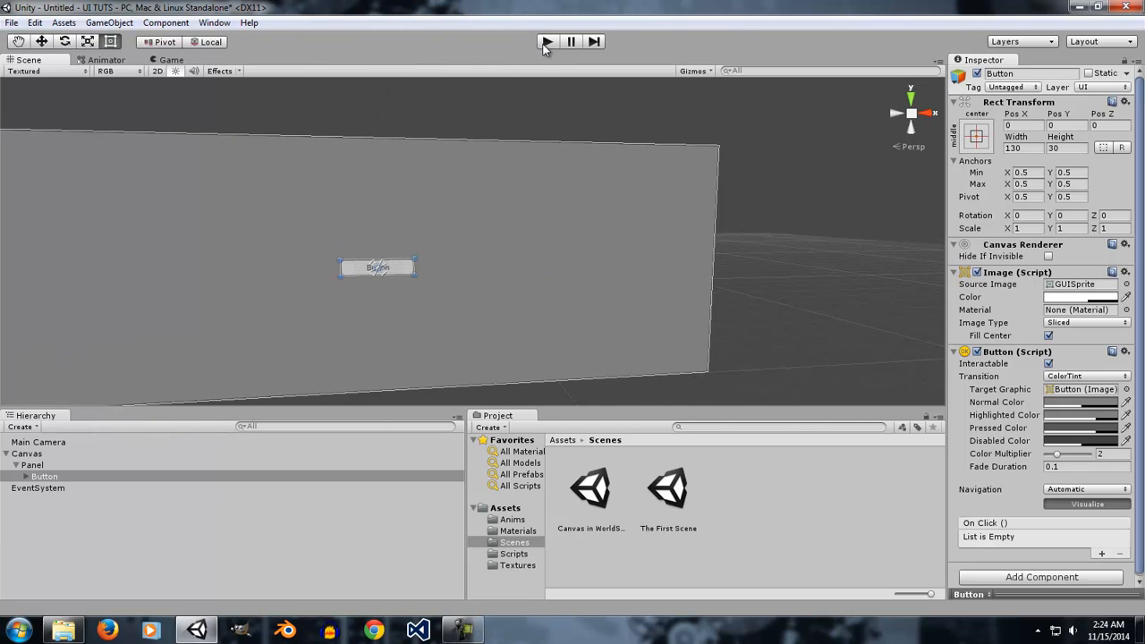
click(546, 41)
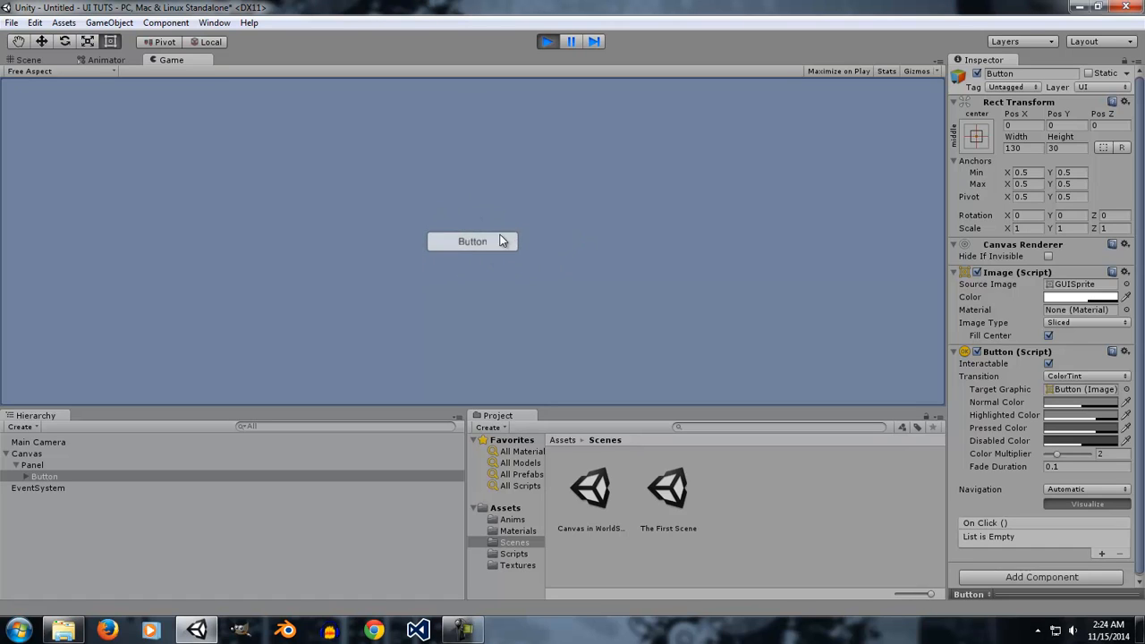
click(546, 42)
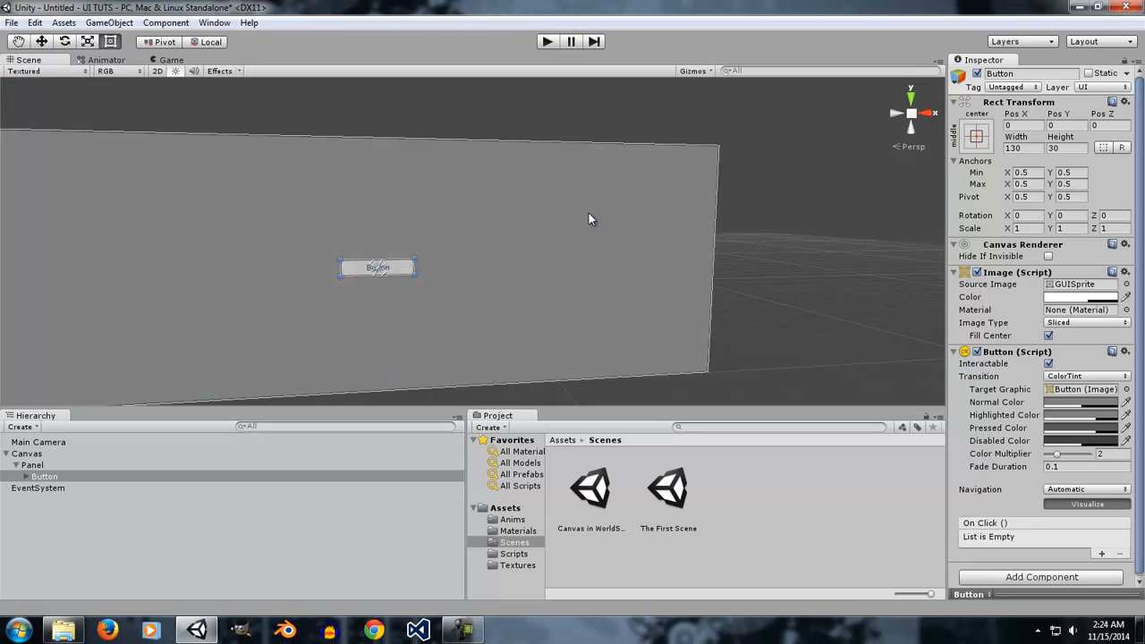
- Examine the button's Image component and the sprites available for its Source Image, without choosing a different one
click(45, 478)
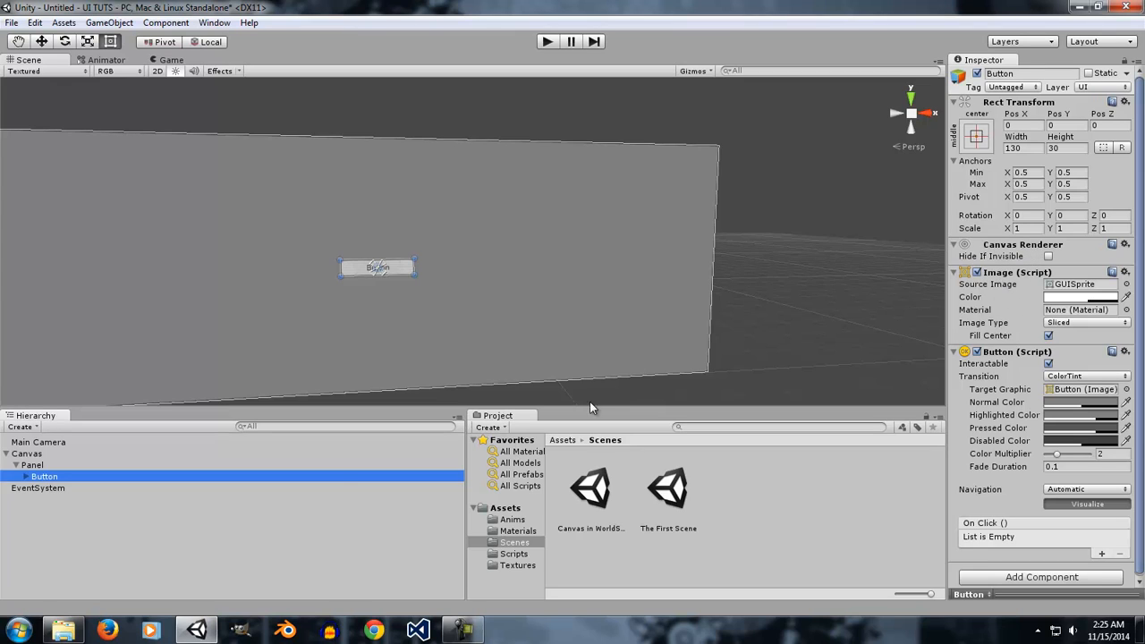
right_click(40, 475)
mouse_move(107, 435)
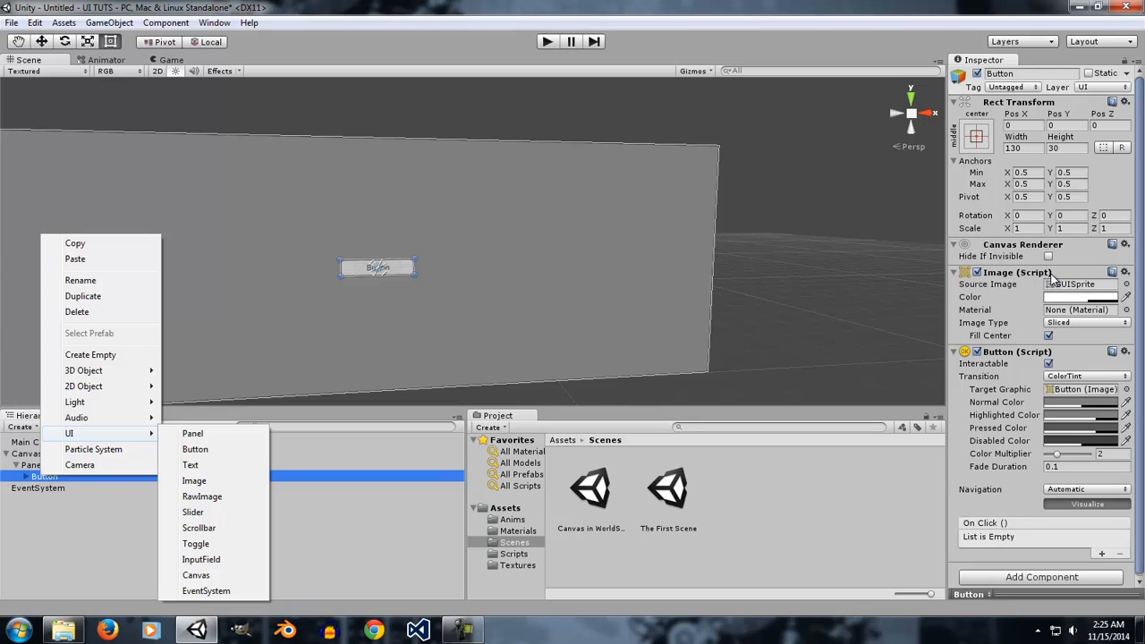
click(1051, 280)
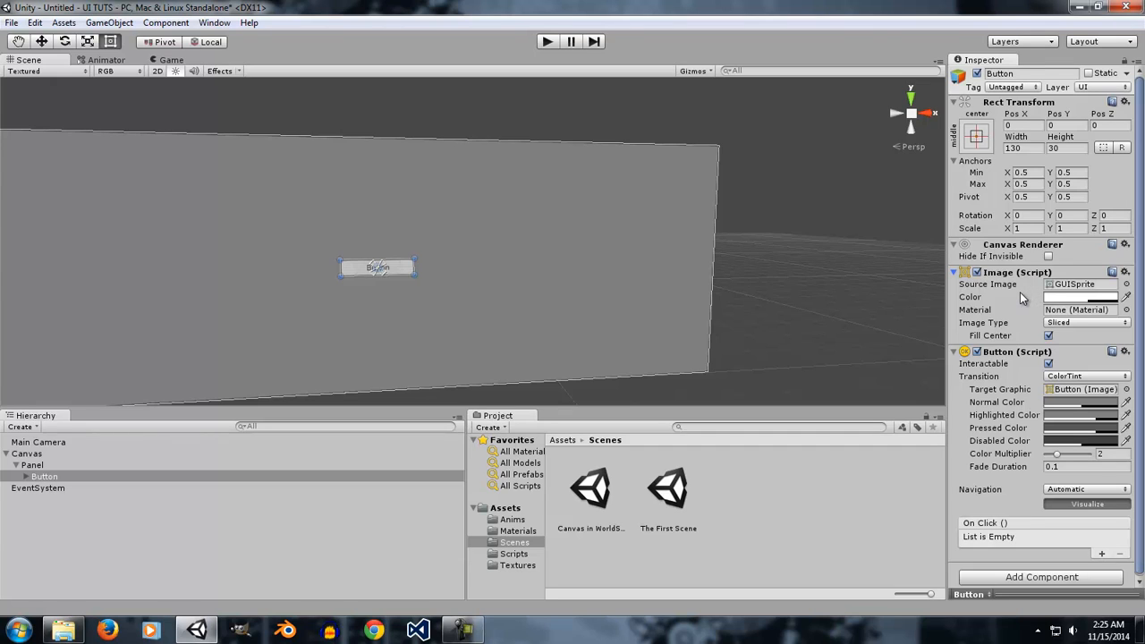
click(1127, 285)
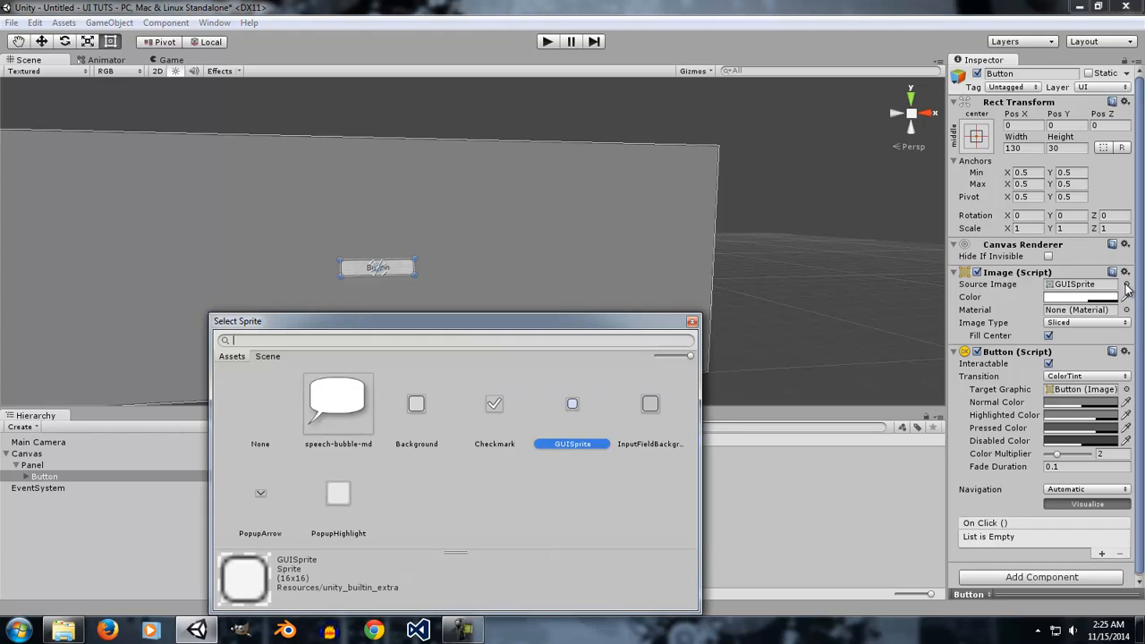
drag(455, 324, 623, 256)
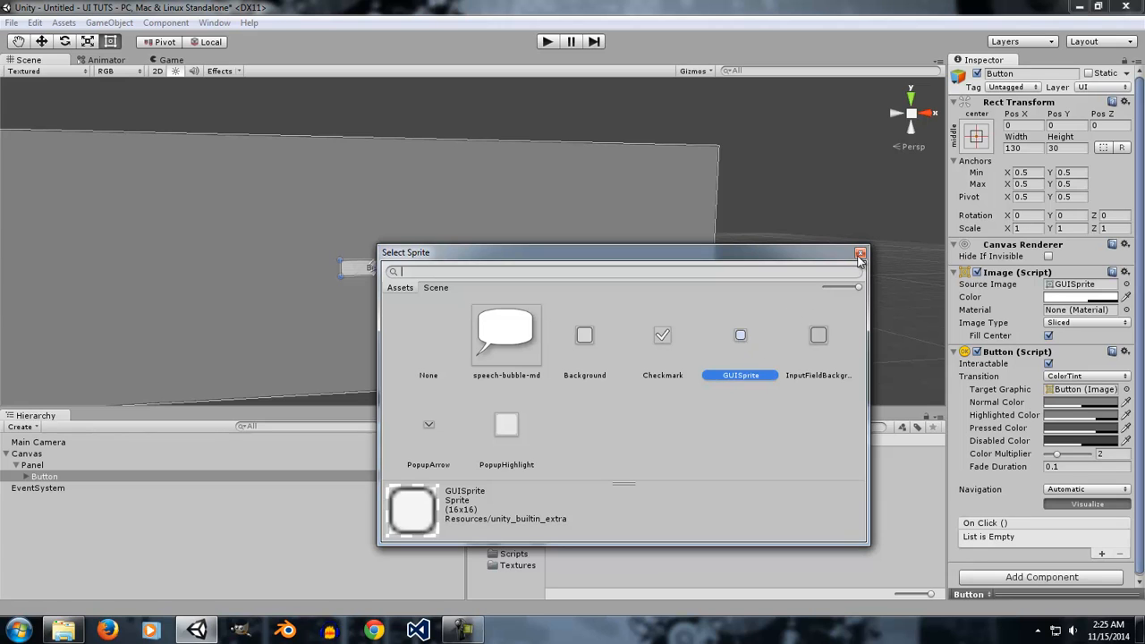
click(860, 254)
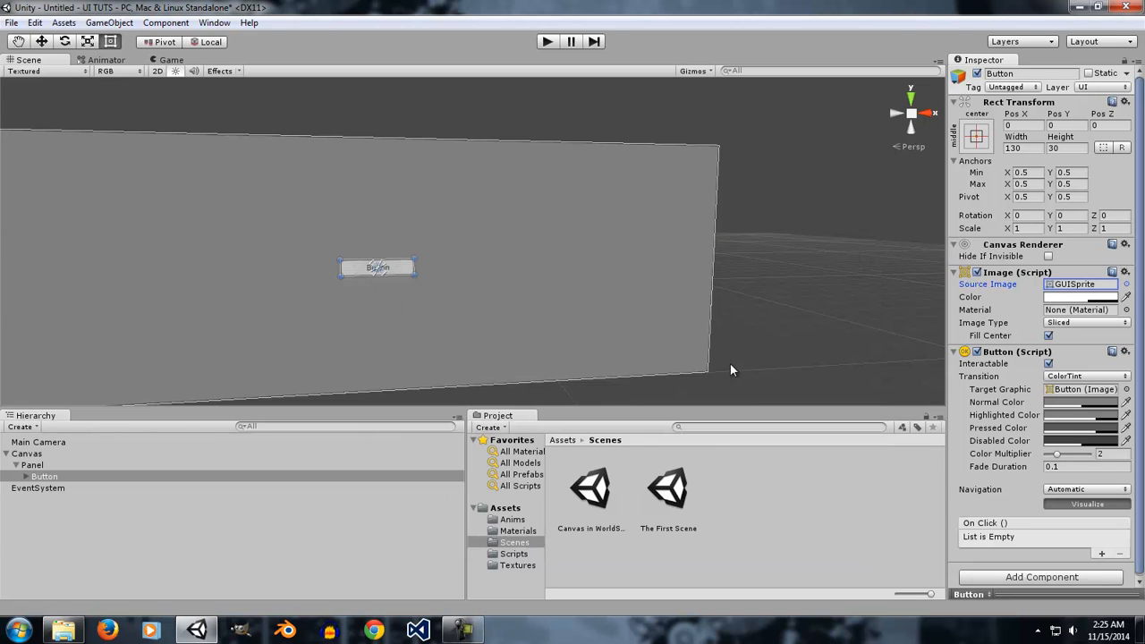
- Import the Buttons PNG from the Explorer Textures folder into the project's Assets > Textures folder and select it
click(516, 566)
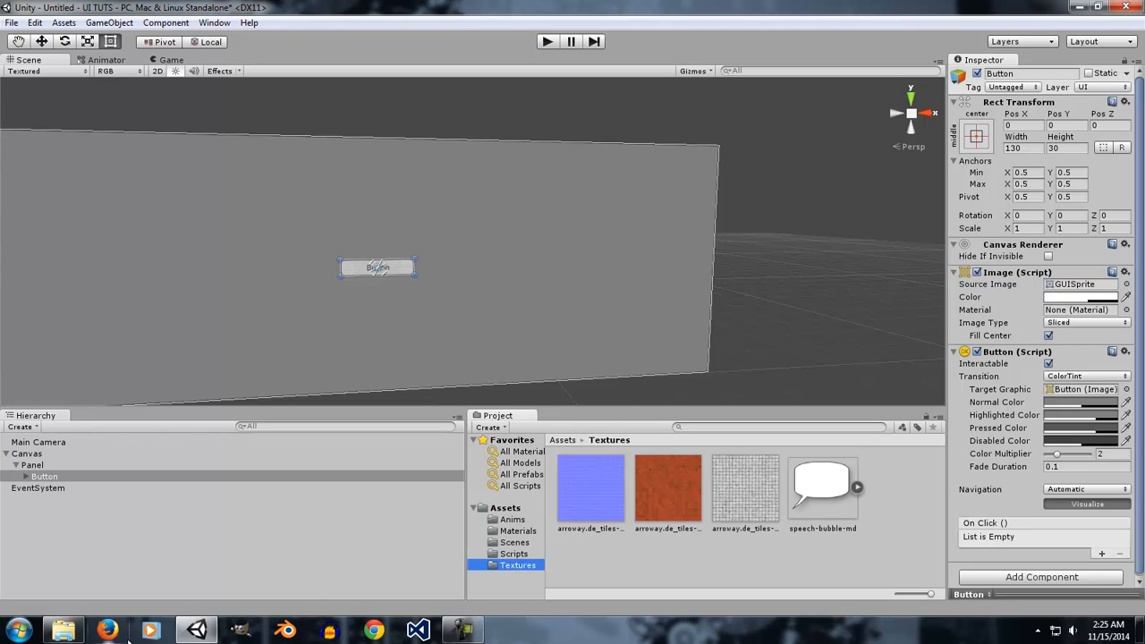
click(63, 630)
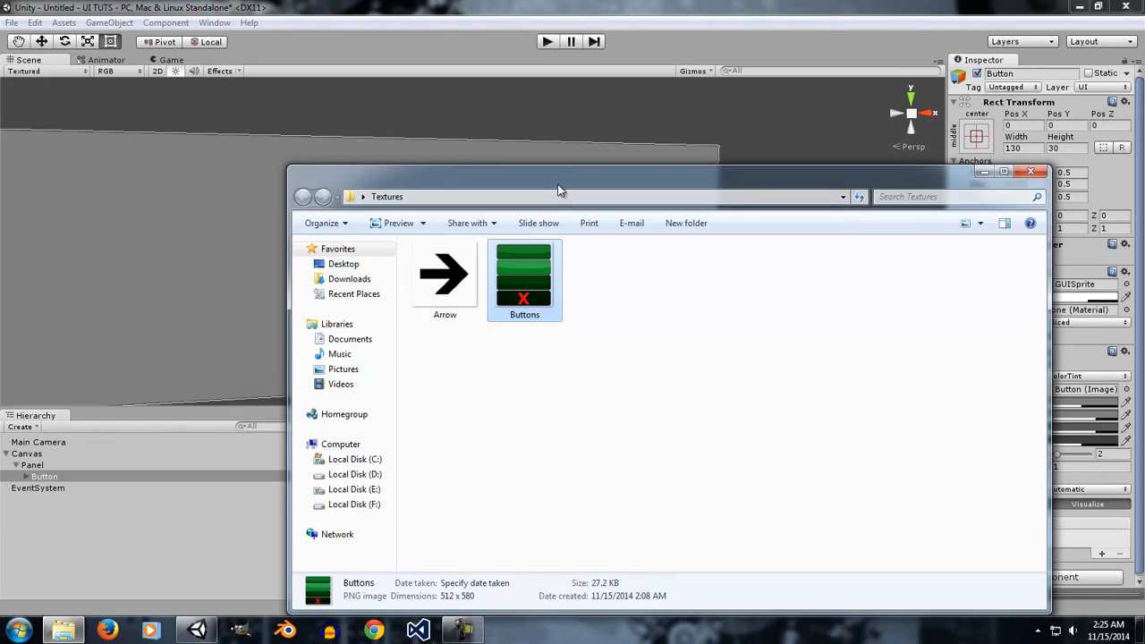
drag(563, 191, 220, 152)
drag(185, 247, 864, 560)
click(869, 493)
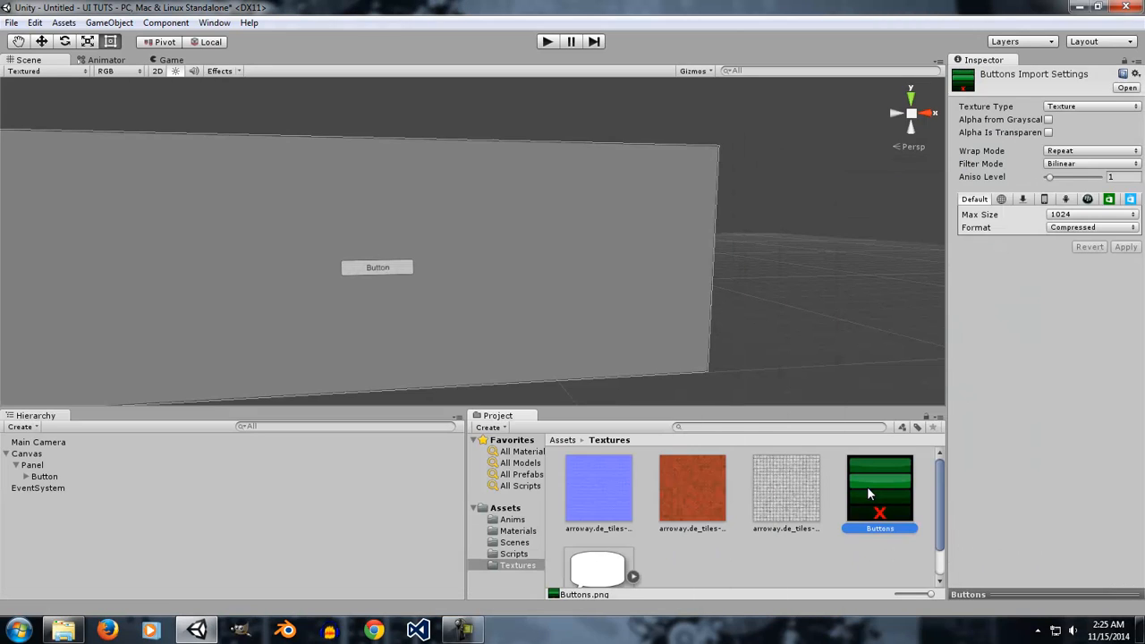
- Set the Buttons image's texture type to Sprite (2D and UI) and its sprite mode to Multiple
click(1067, 106)
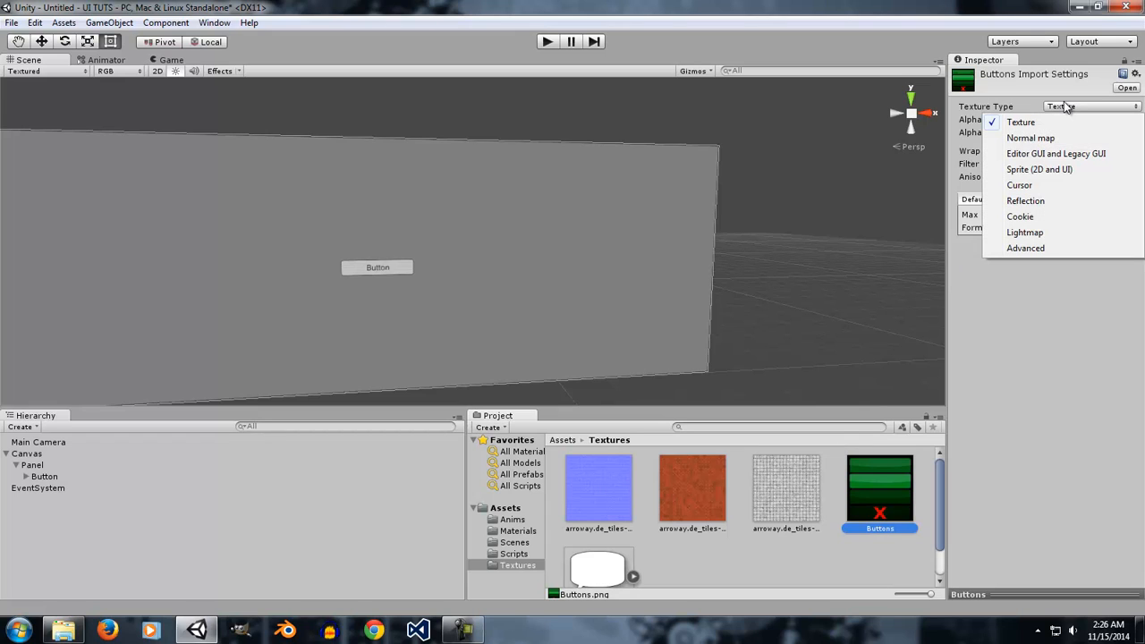
click(1037, 178)
click(1063, 123)
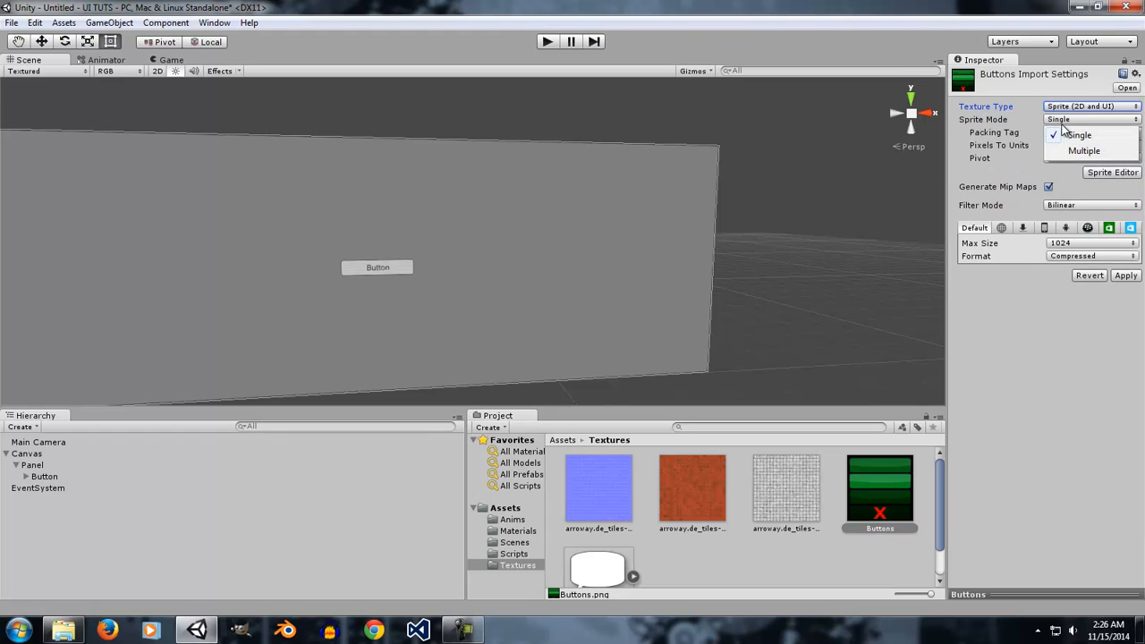
click(1083, 150)
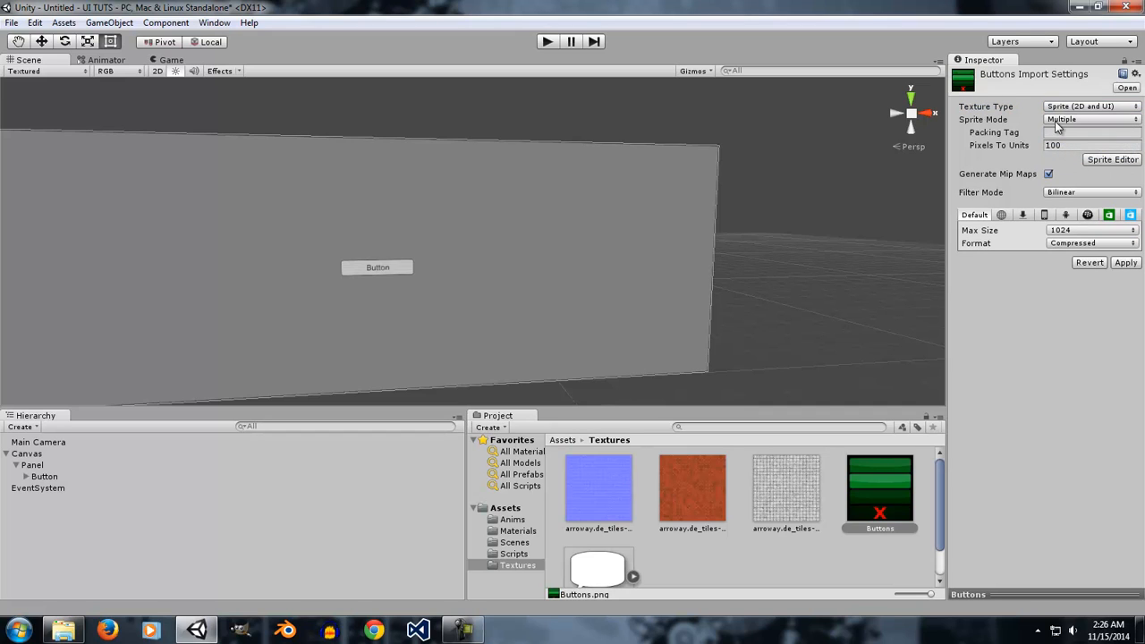
- Slice the Buttons image in the Sprite Editor with type Automatic, pivot Center and method Delete Existing, check the slices and apply them
click(1112, 160)
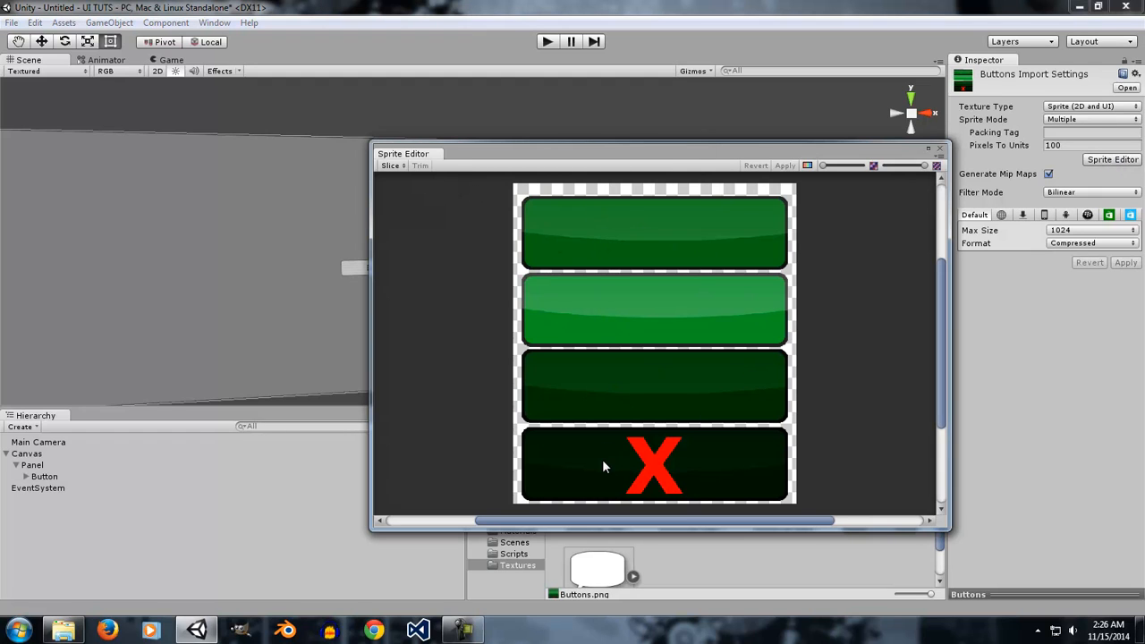
click(390, 165)
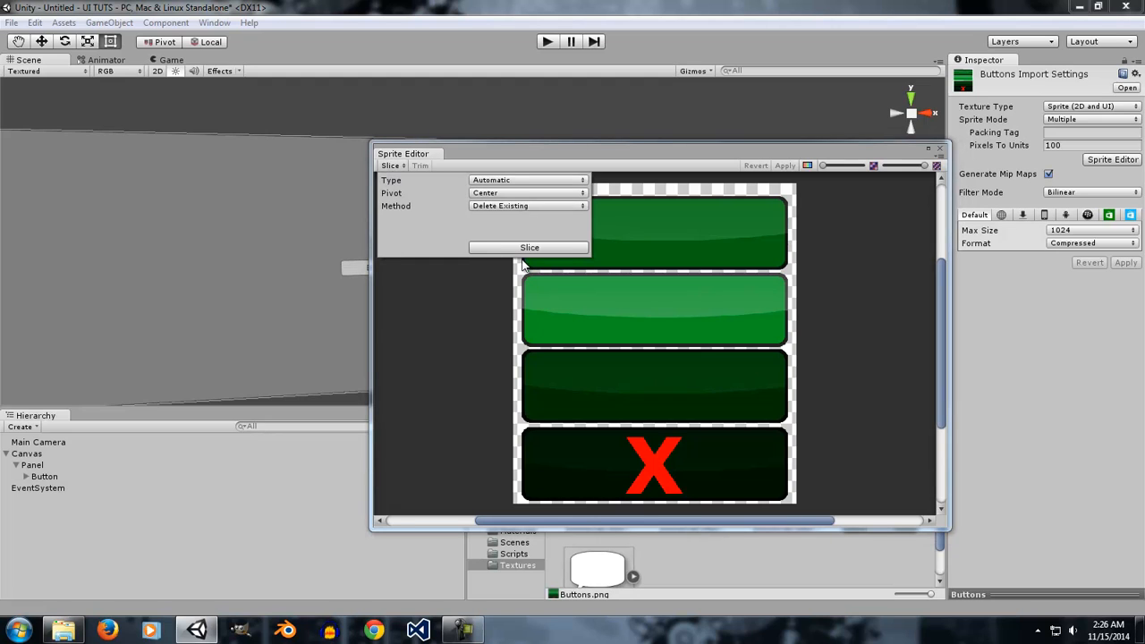
click(526, 248)
click(691, 189)
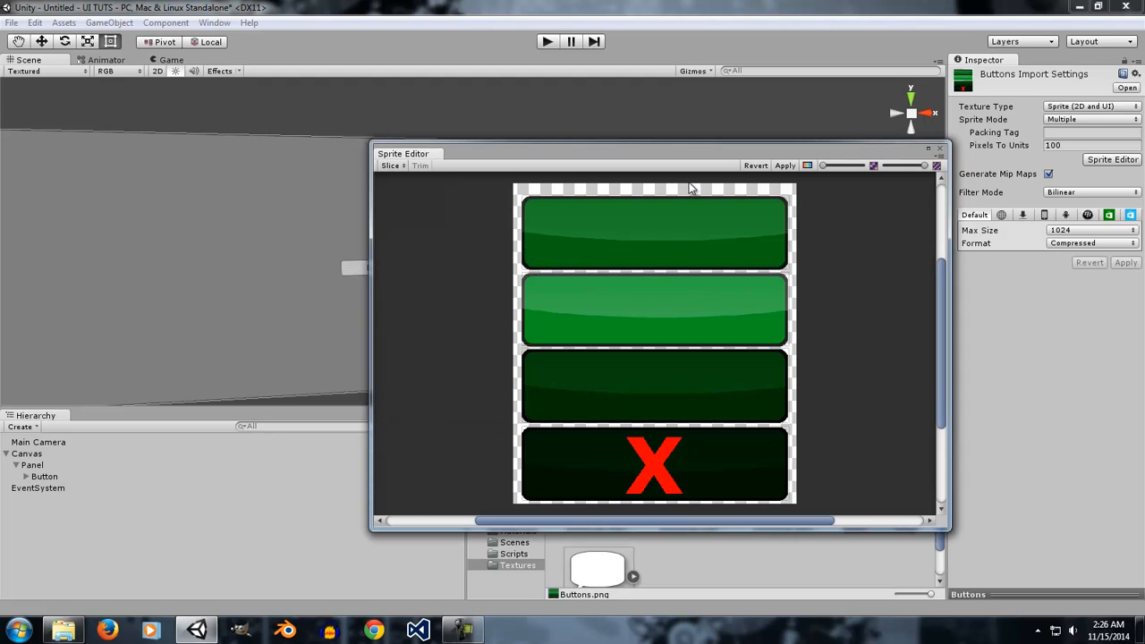
click(650, 235)
click(644, 310)
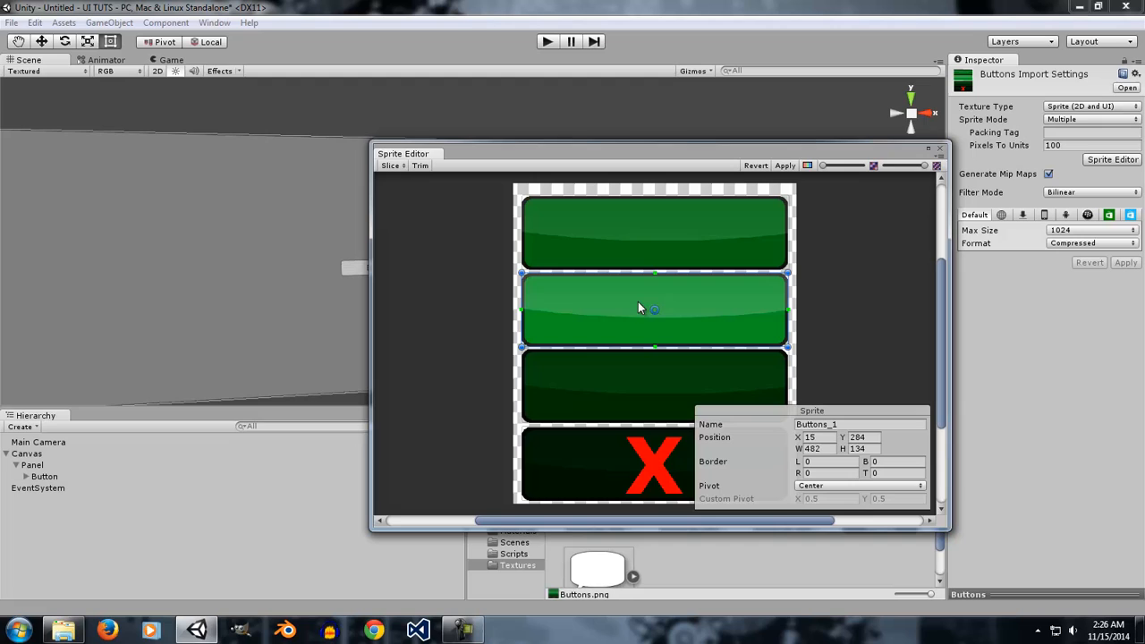
click(606, 401)
click(606, 456)
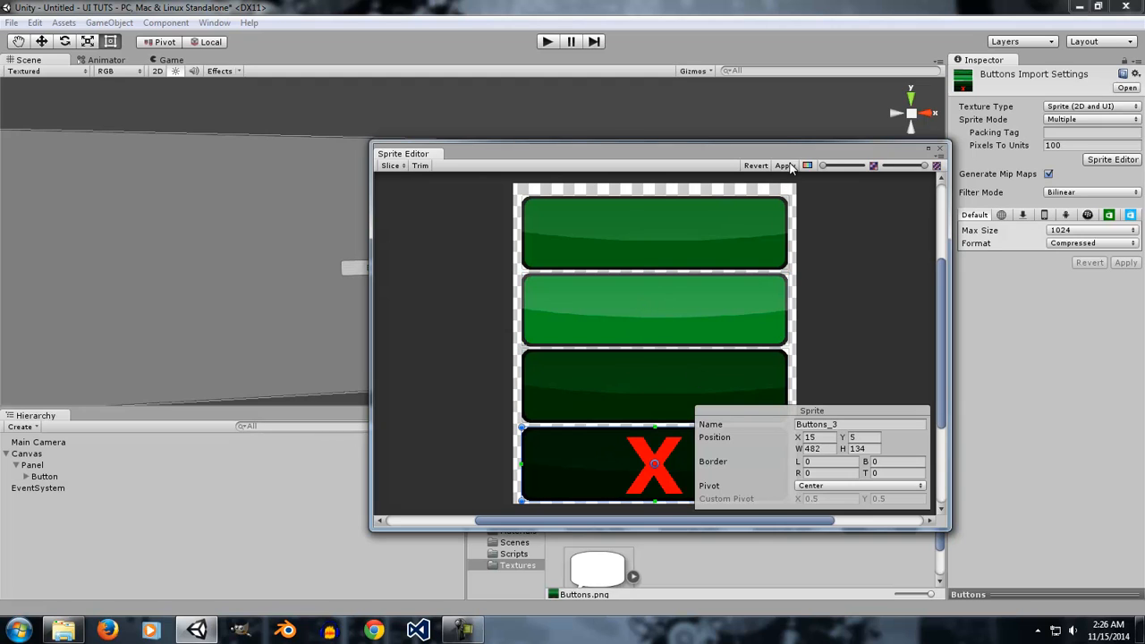
click(785, 166)
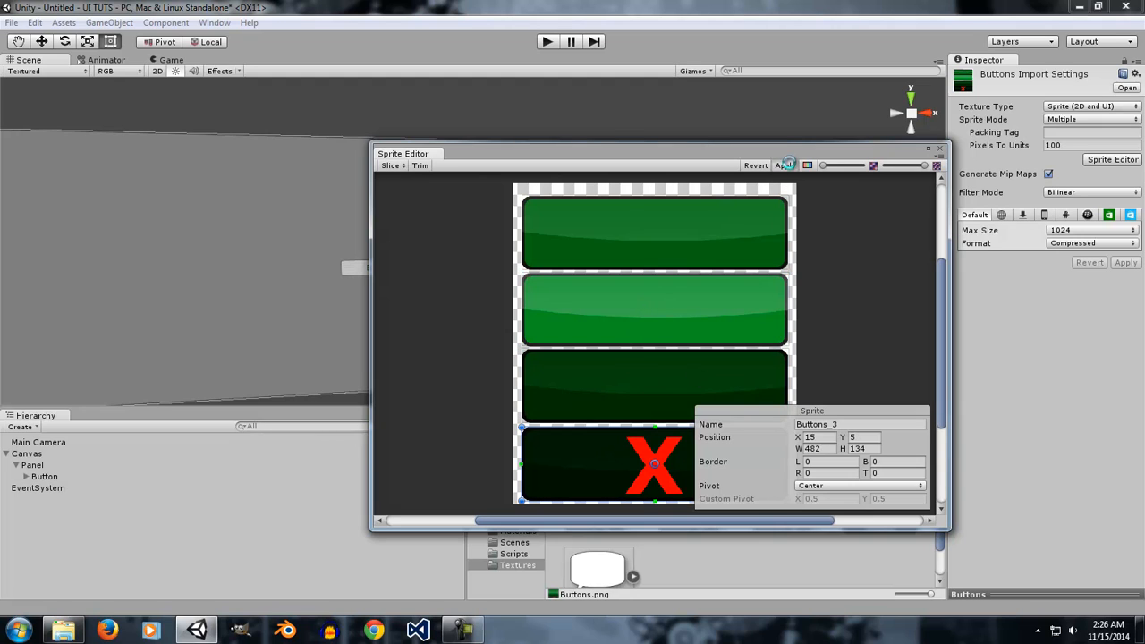
click(941, 150)
- Expand the sliced Buttons sprites and assign Buttons_0 as the source image of the panel's button
click(914, 488)
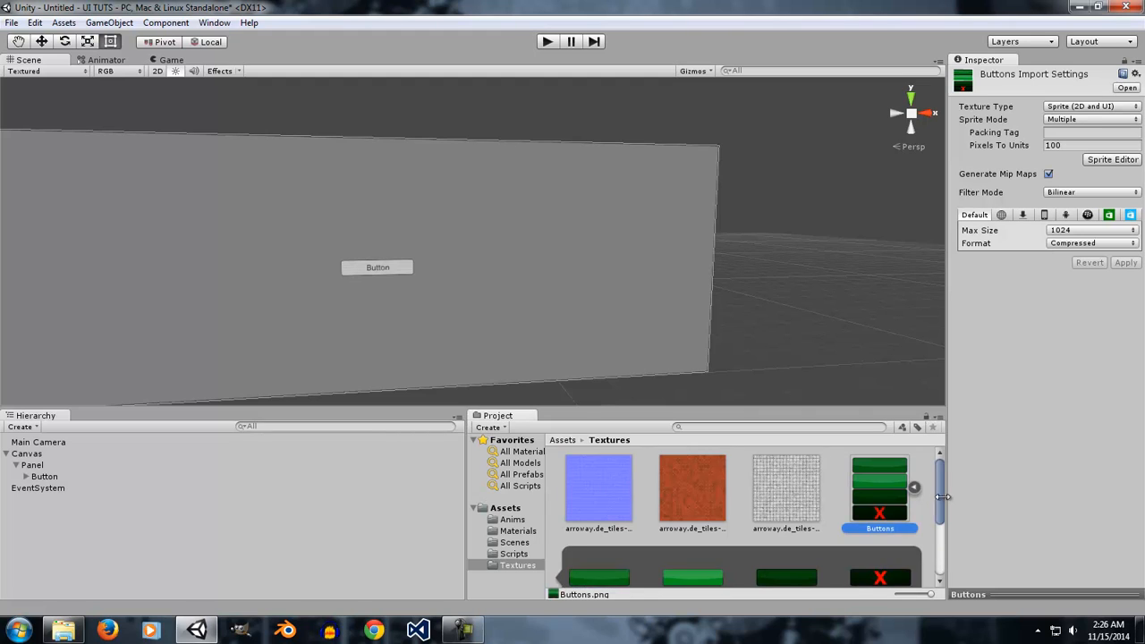
scroll(940, 496, down, 2)
click(655, 507)
click(881, 513)
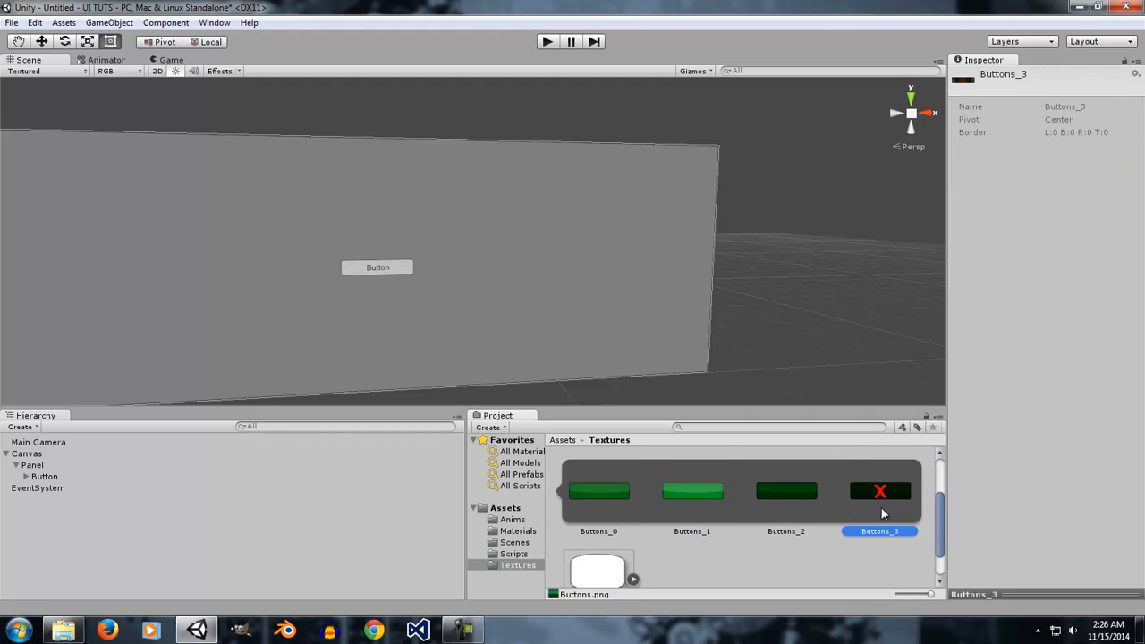
click(52, 467)
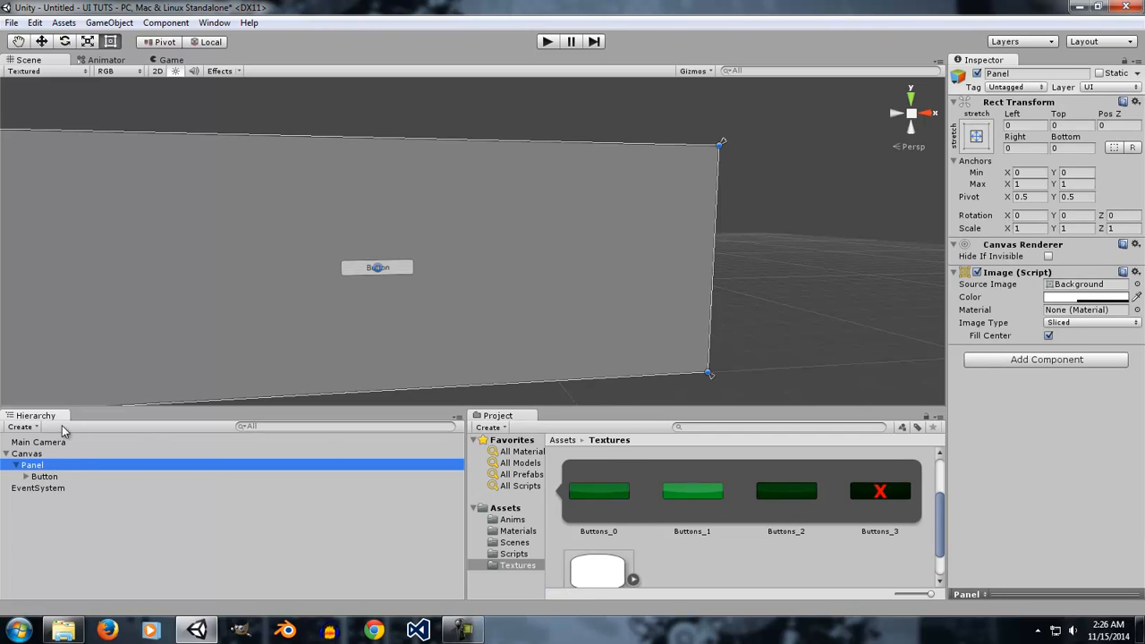
click(54, 477)
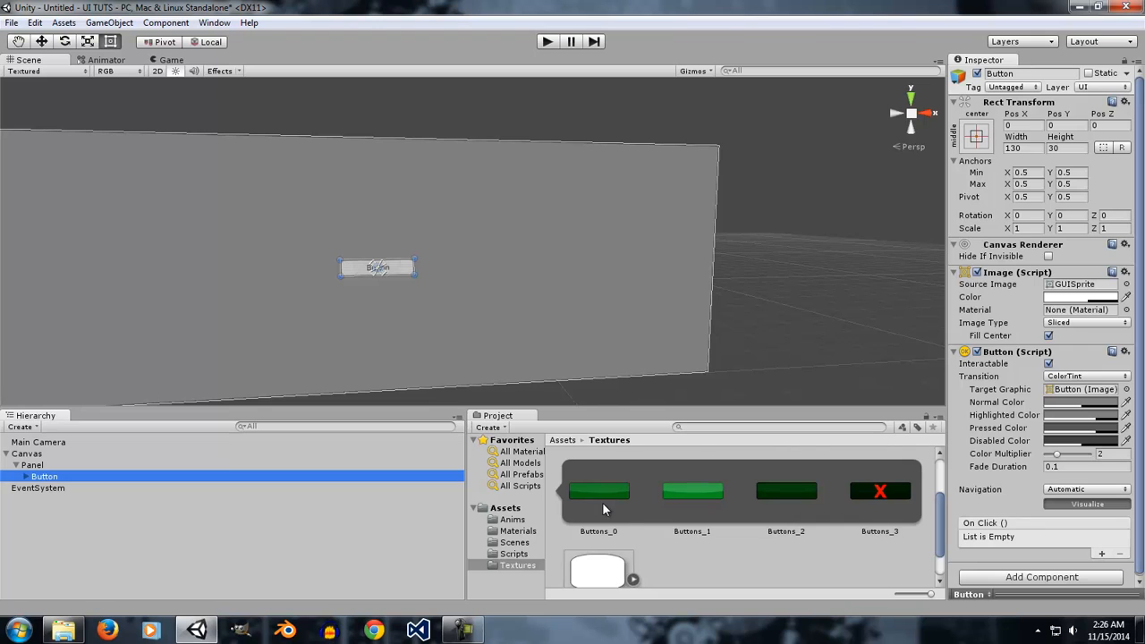
drag(600, 492, 1065, 296)
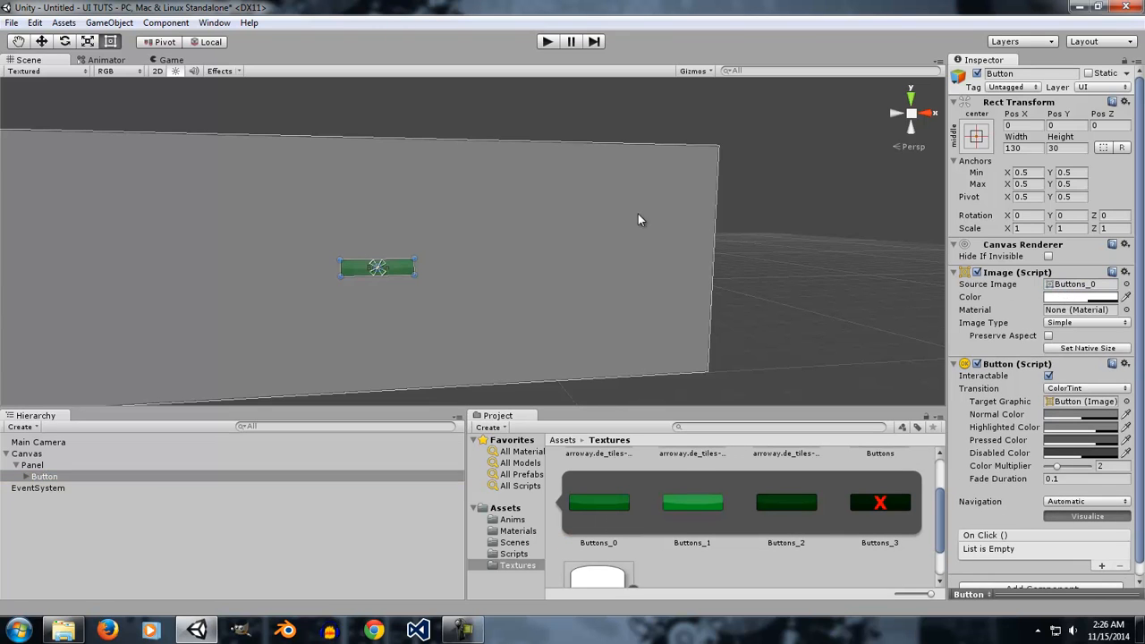
- Test the button's hover look in play mode in the Game view and stop the playback
alt+drag(639, 218, 559, 250)
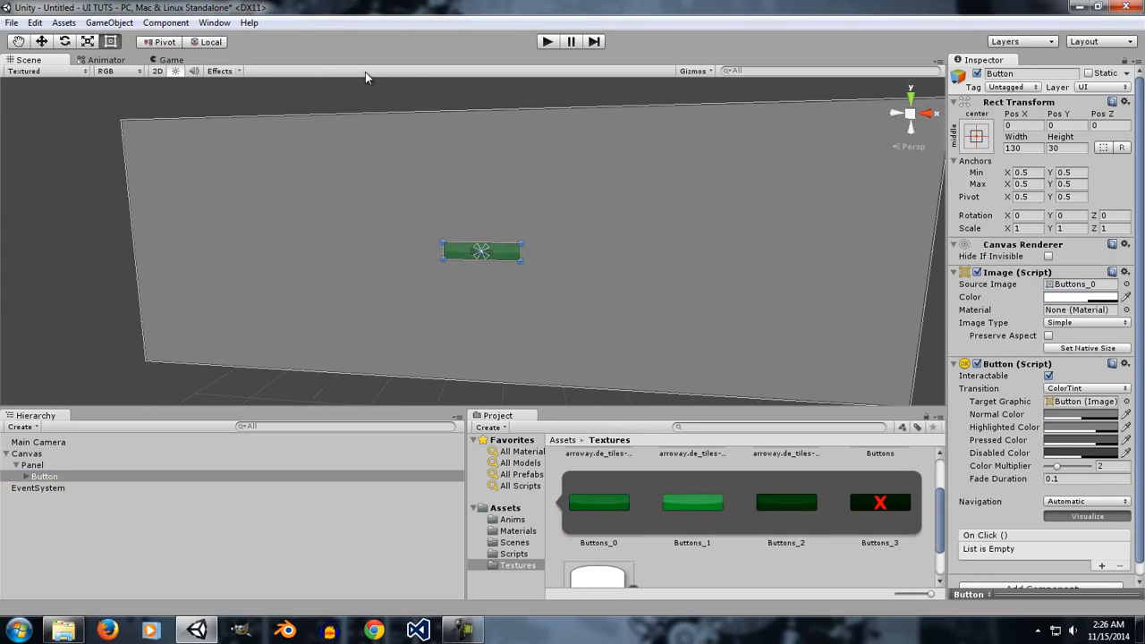
click(174, 60)
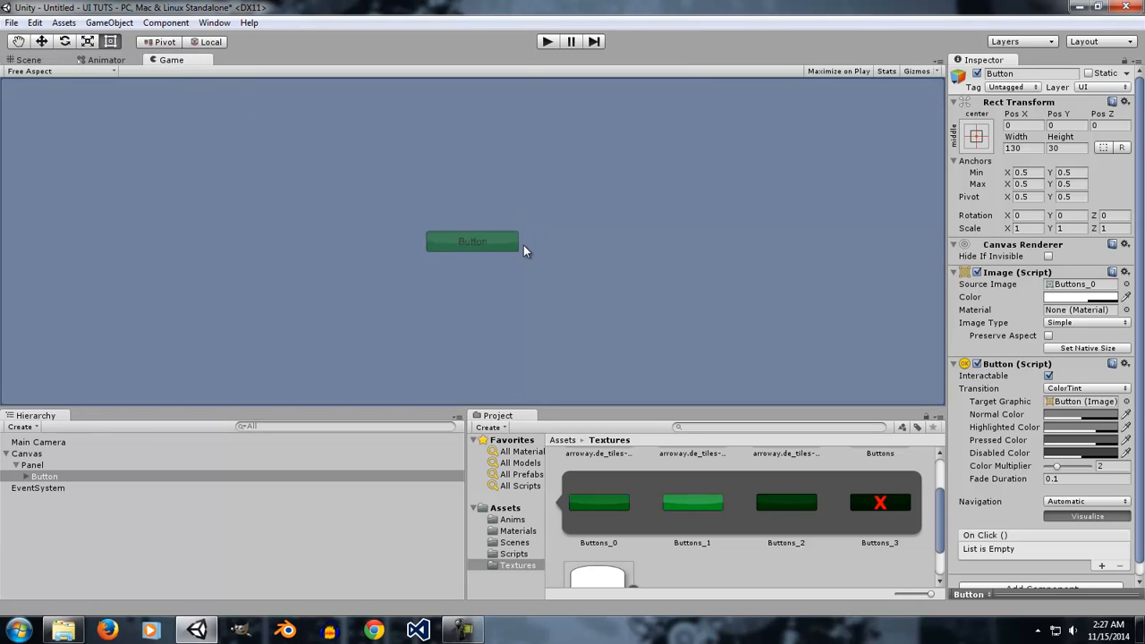
click(548, 41)
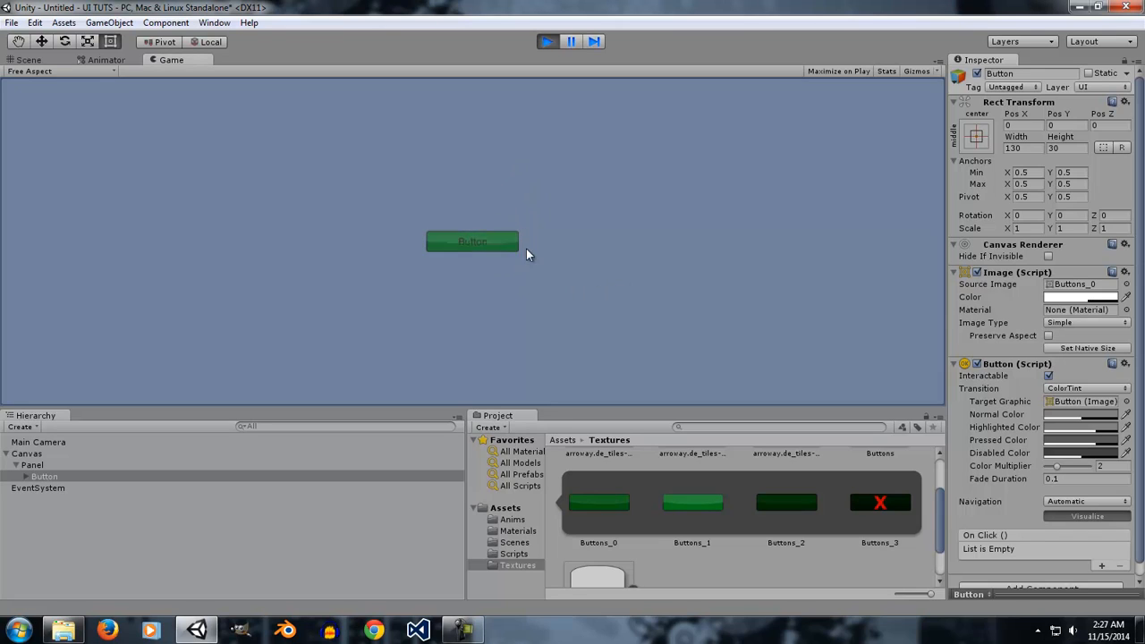
click(548, 42)
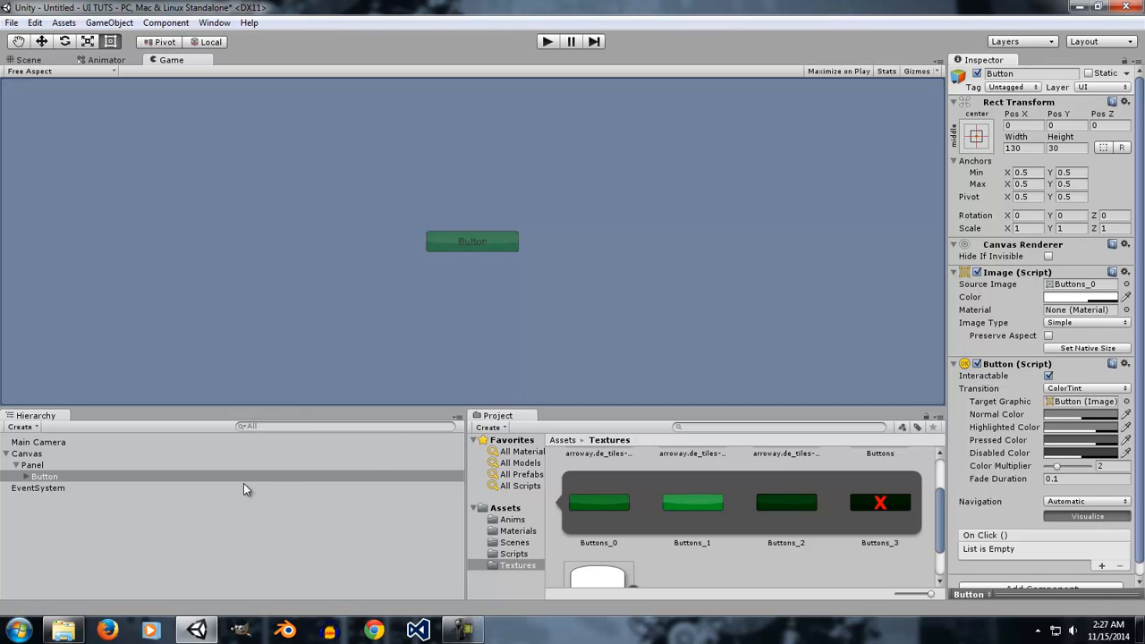
- Disable the button's Interactable option and test the button in play mode, re-enabling the option during playback
click(954, 273)
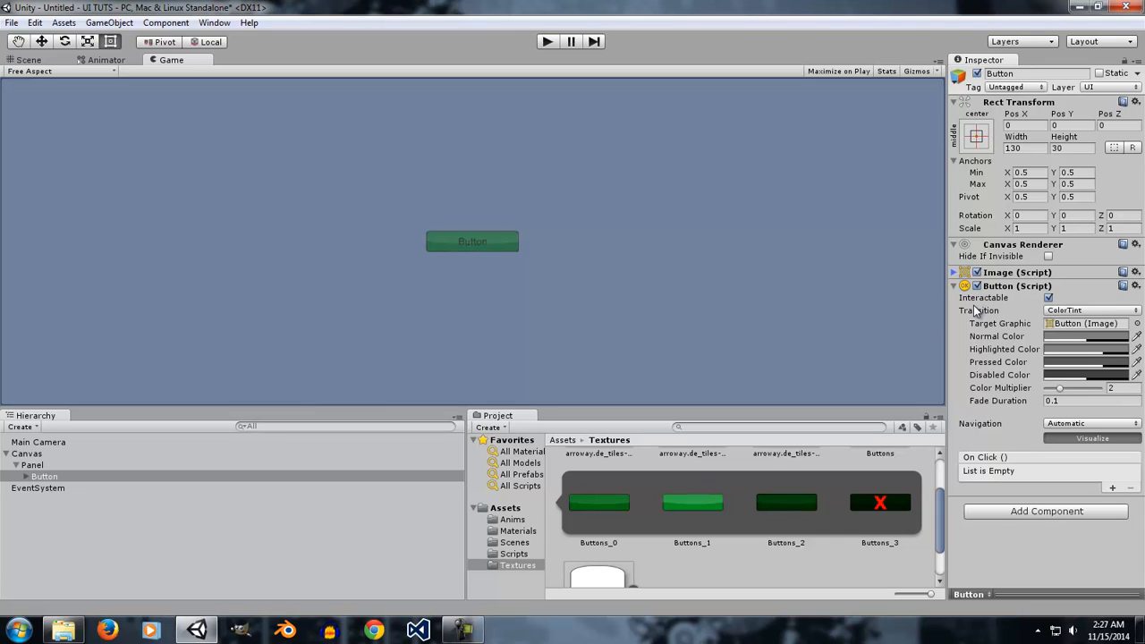
click(1048, 297)
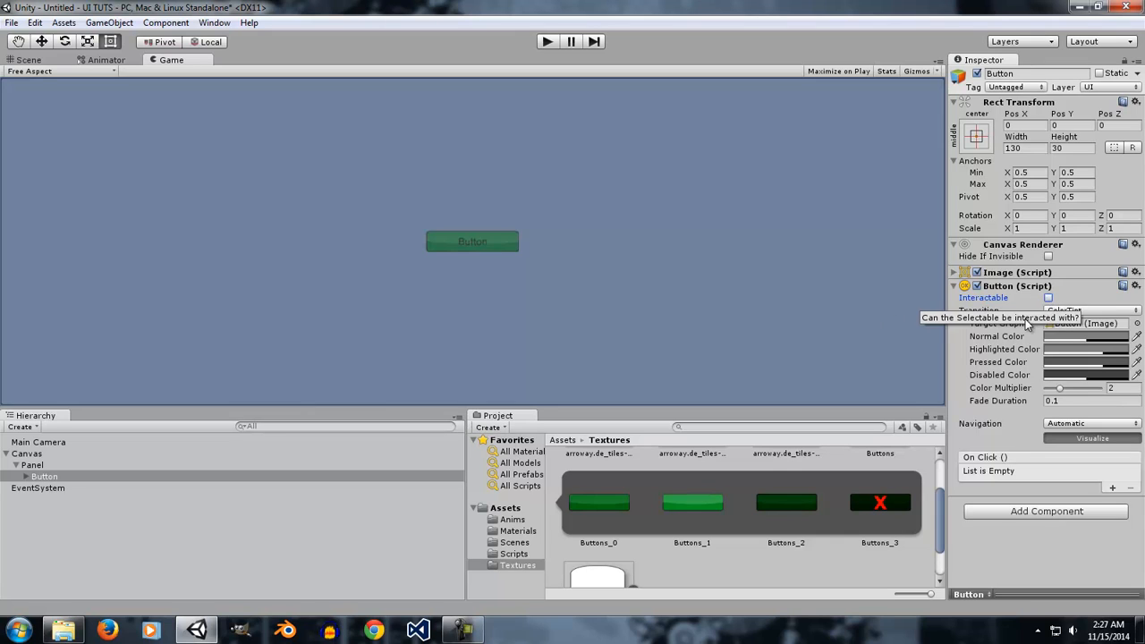
click(547, 41)
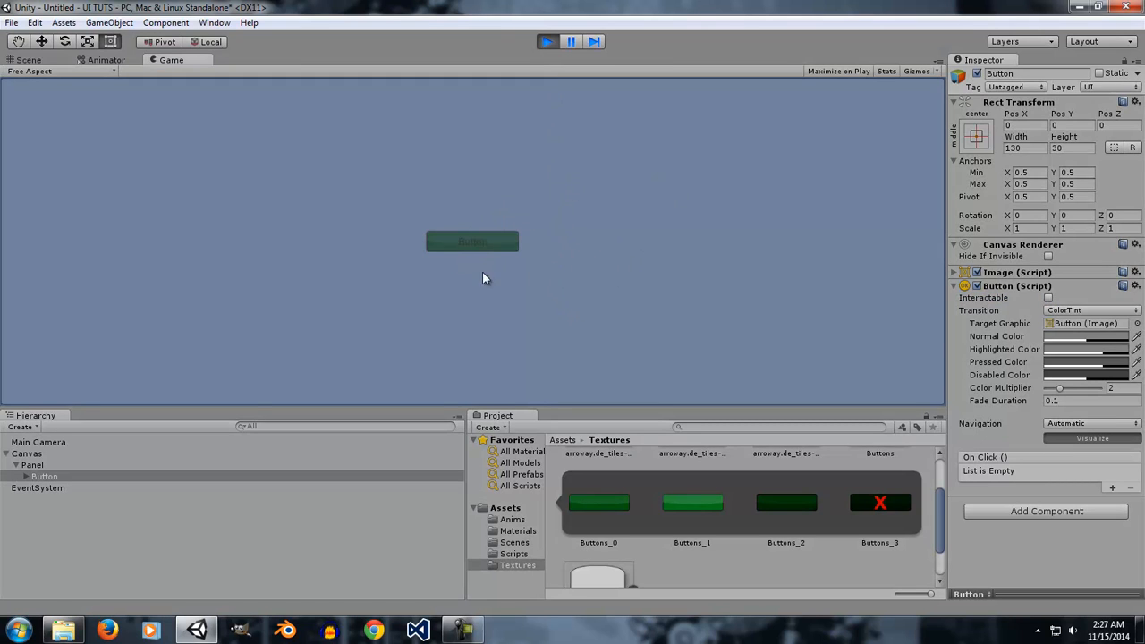
click(1049, 298)
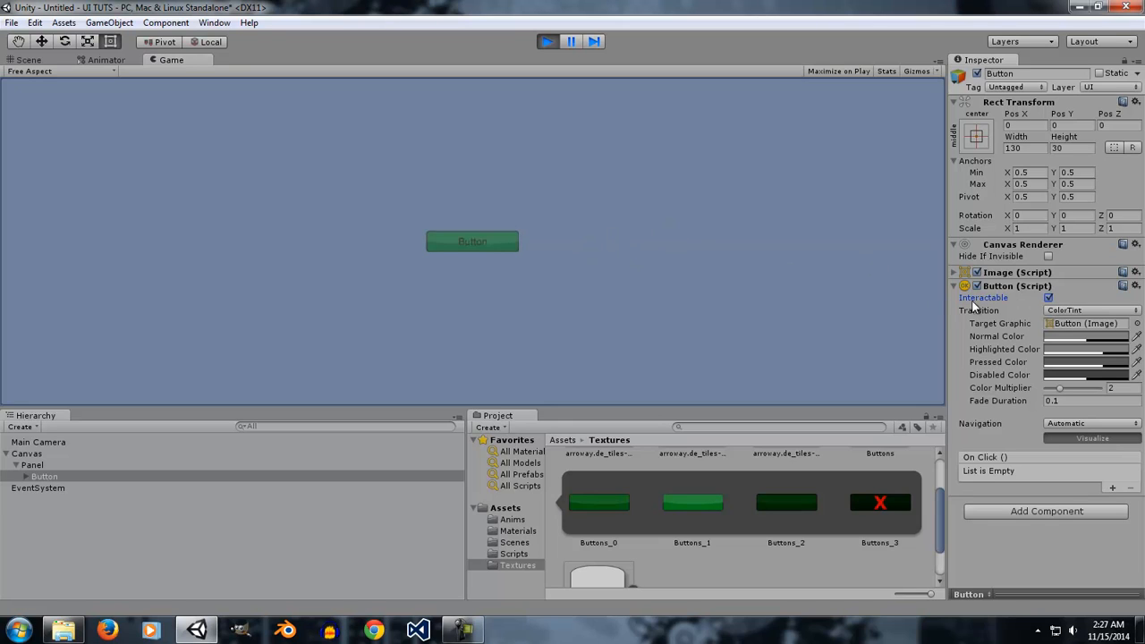
click(494, 238)
click(494, 248)
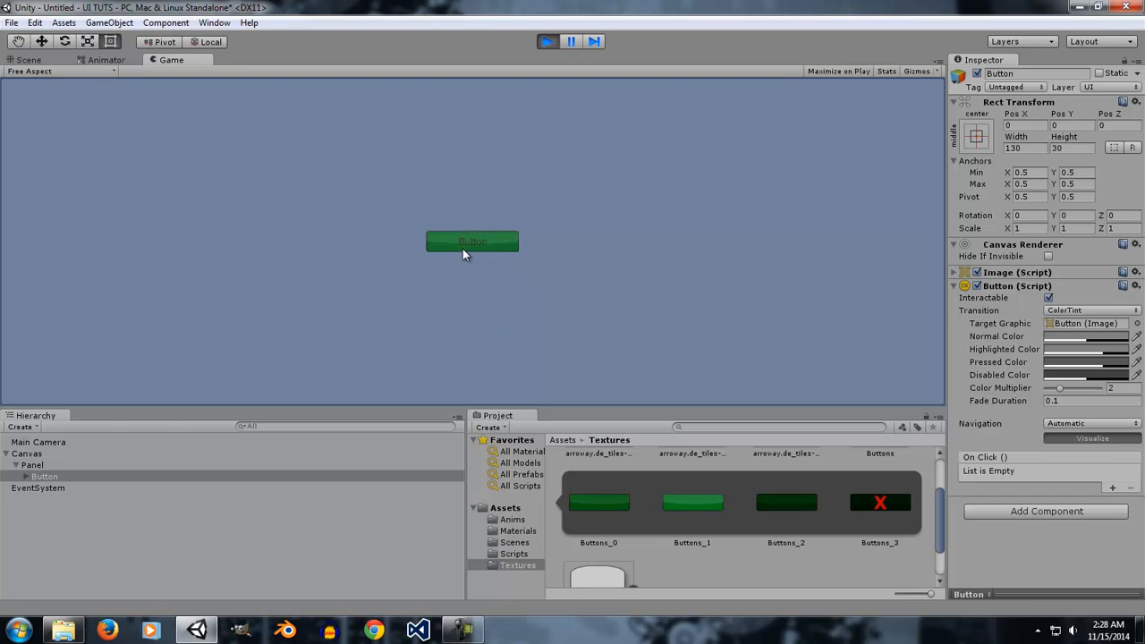
click(463, 249)
click(546, 41)
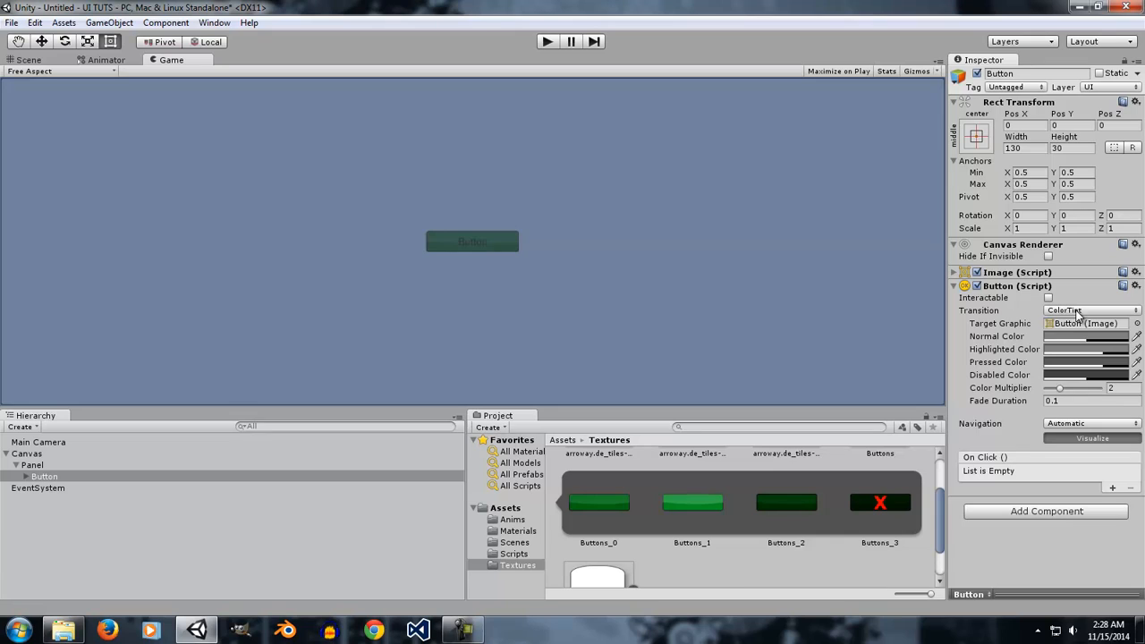
- Test the button in play mode with its Transition set to None and restore the ColorTint transition
click(1078, 311)
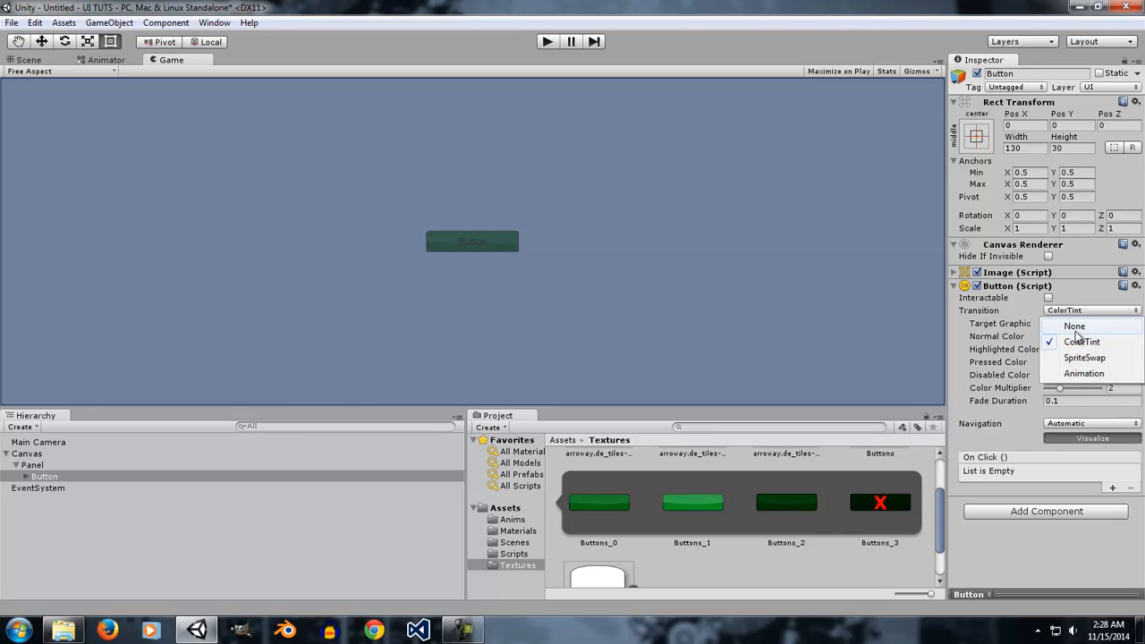
click(1077, 326)
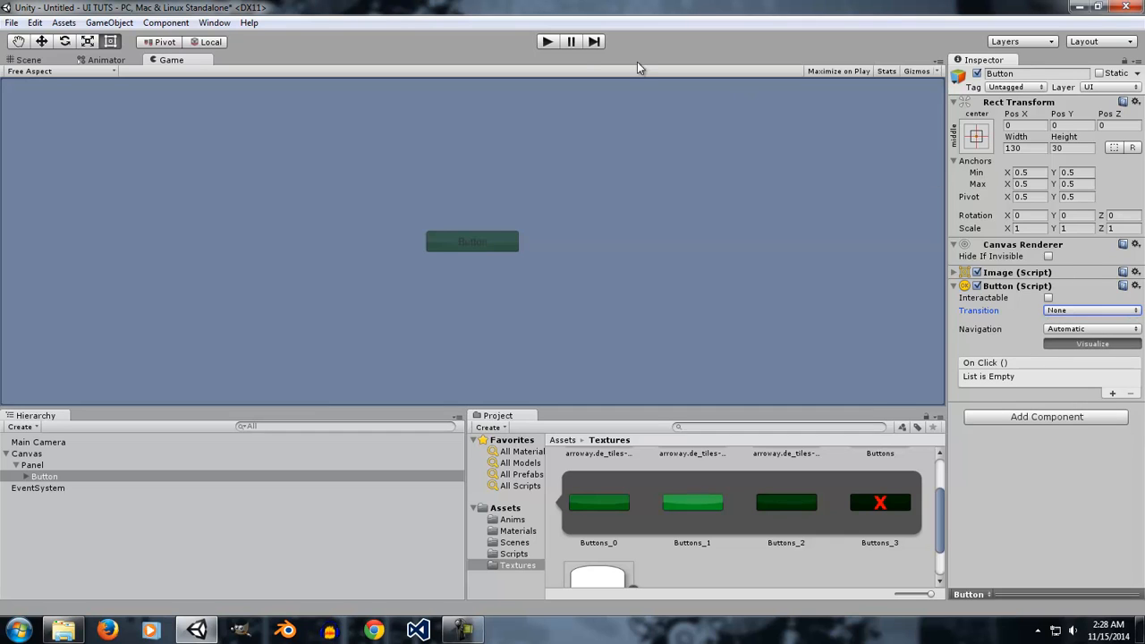
click(548, 43)
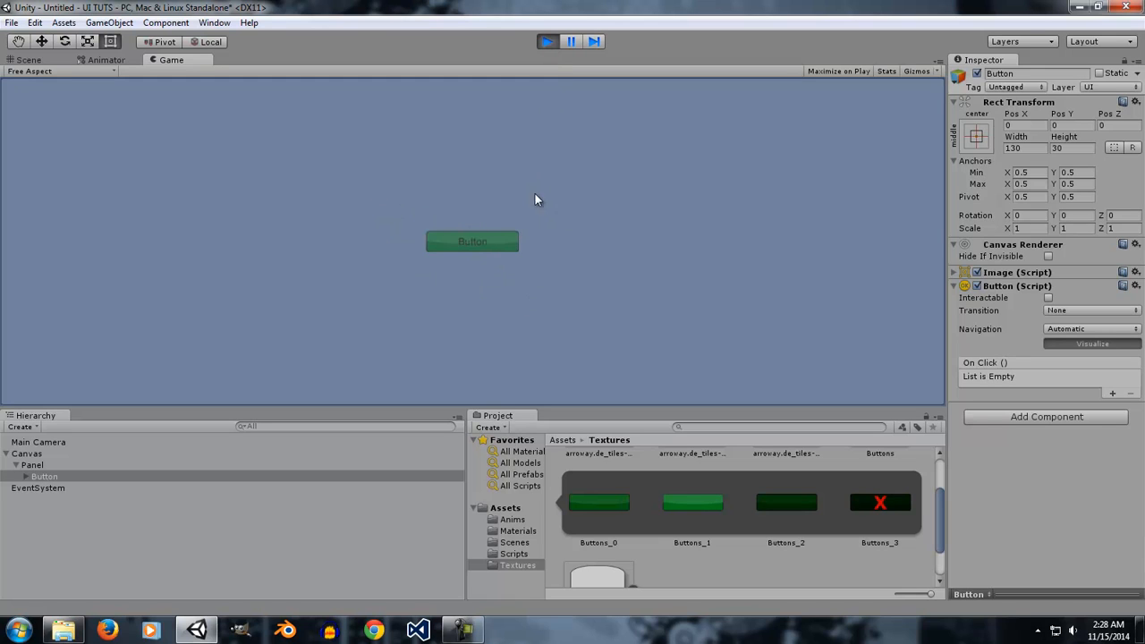
click(549, 42)
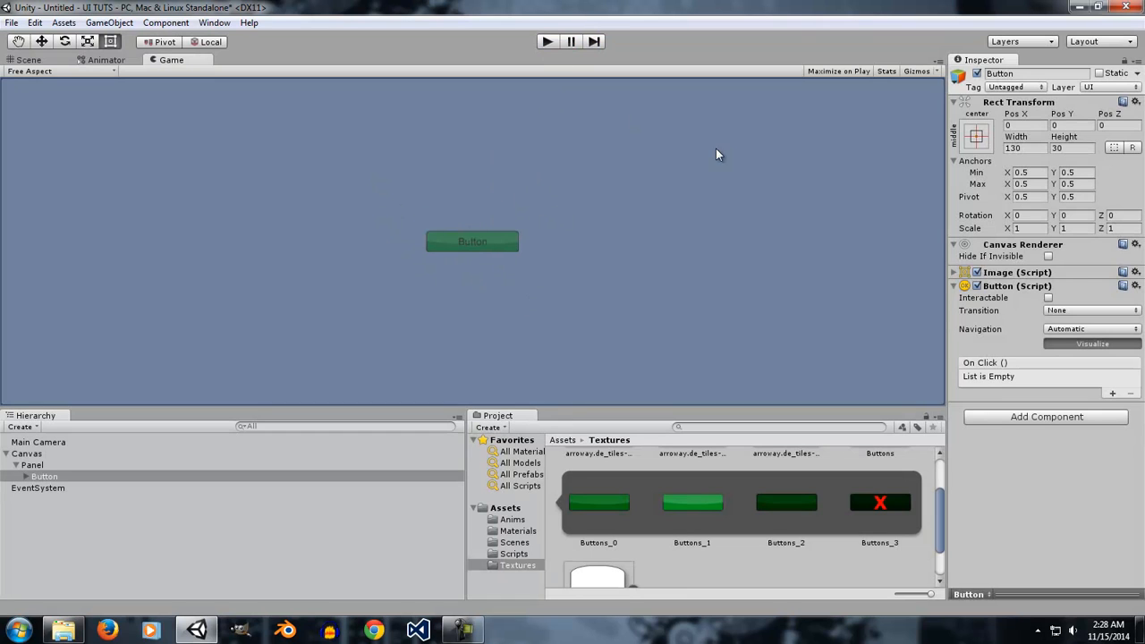
click(1063, 311)
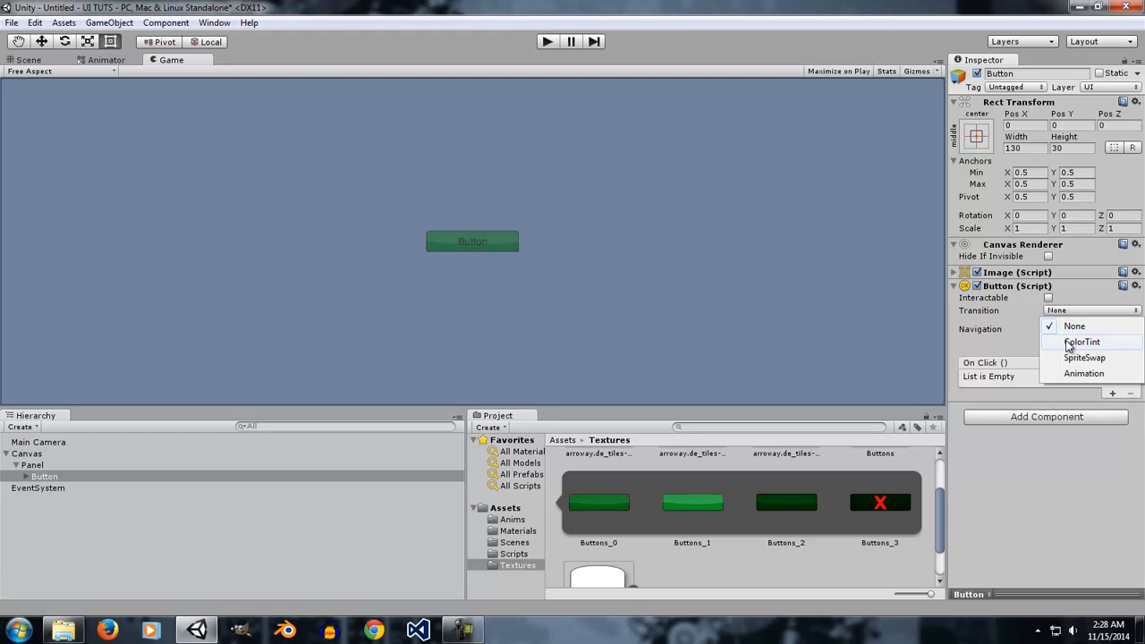
click(1069, 344)
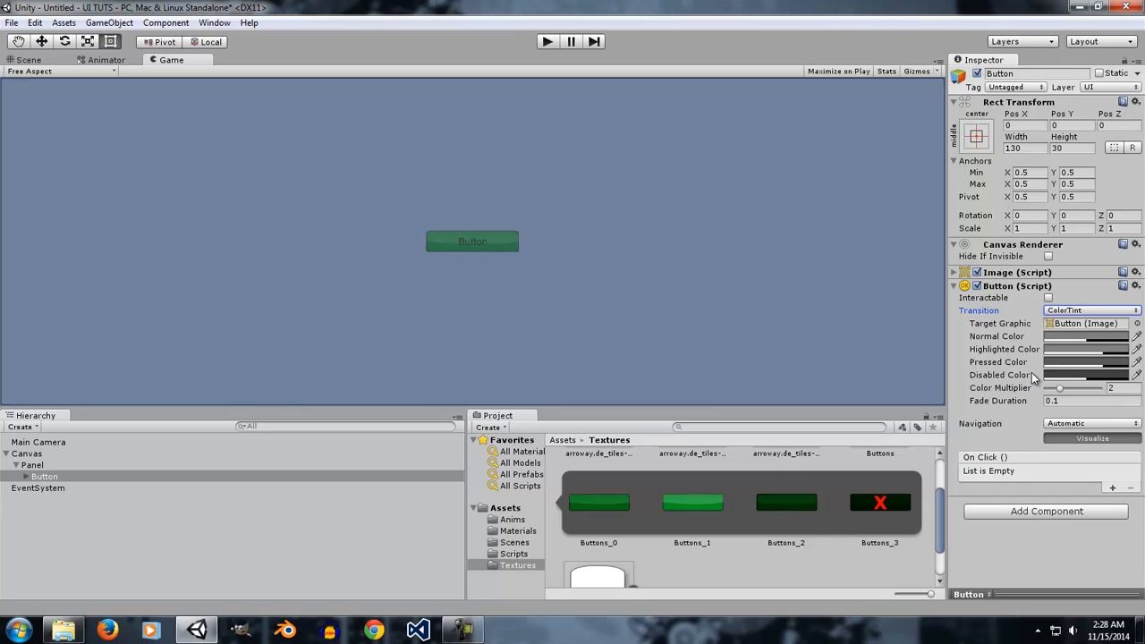
- Set the button's Normal, Highlighted, Pressed and Disabled colors all to pure red (255, 0, 0)
click(1051, 338)
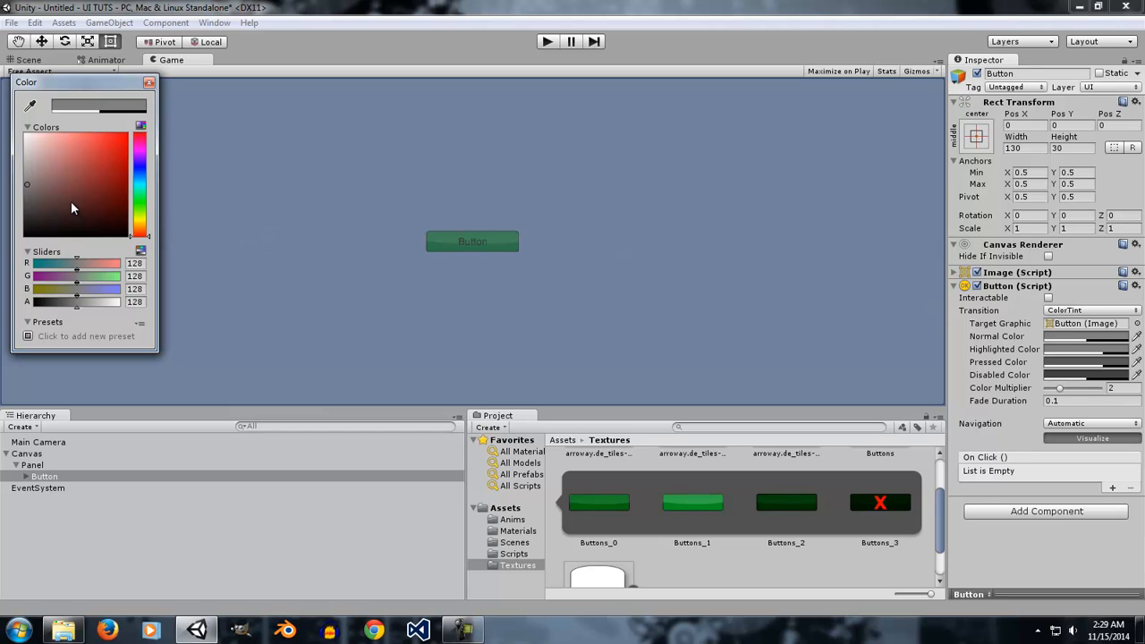
mouse_move(27, 183)
mouse_down()
mouse_move(49, 130)
mouse_move(73, 168)
mouse_move(230, 45)
mouse_up()
click(1063, 352)
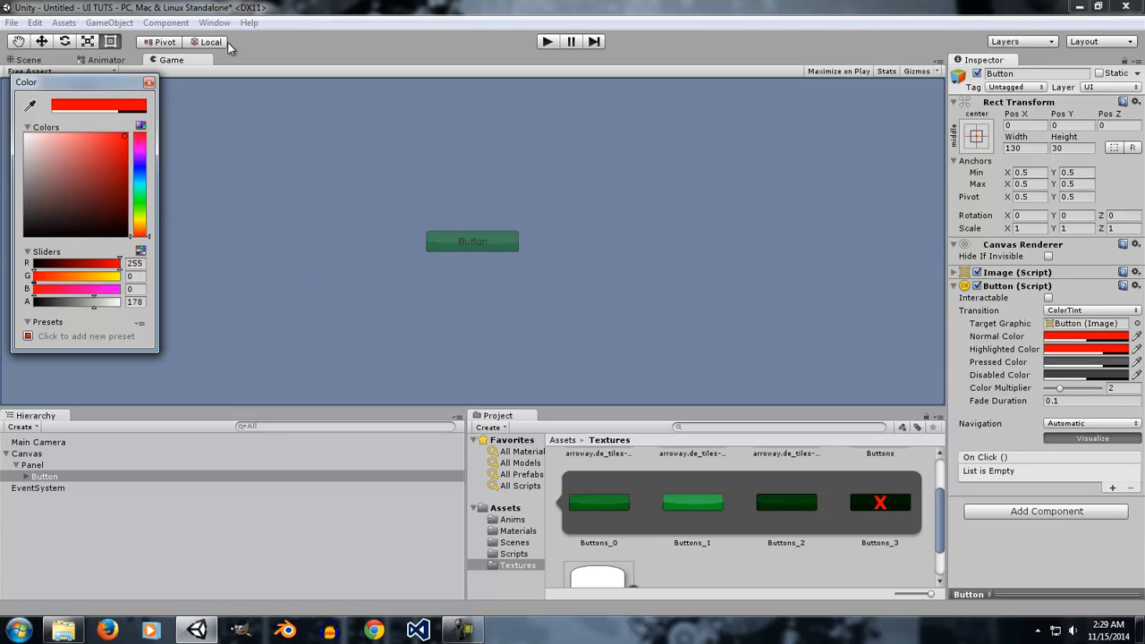
click(1085, 361)
drag(107, 174, 178, 81)
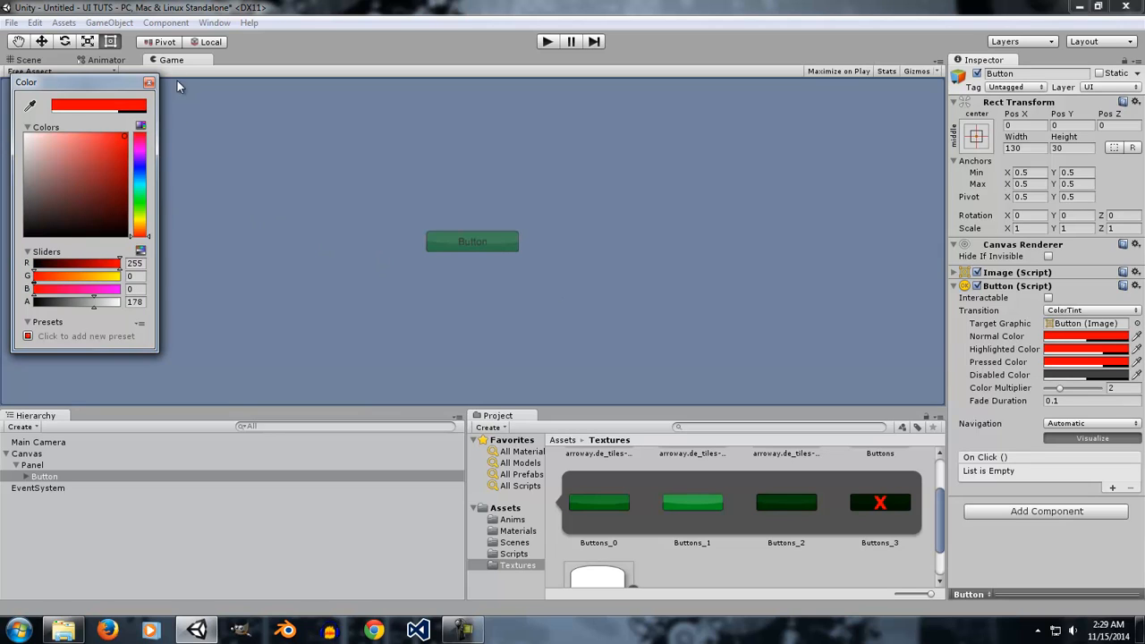
click(1070, 376)
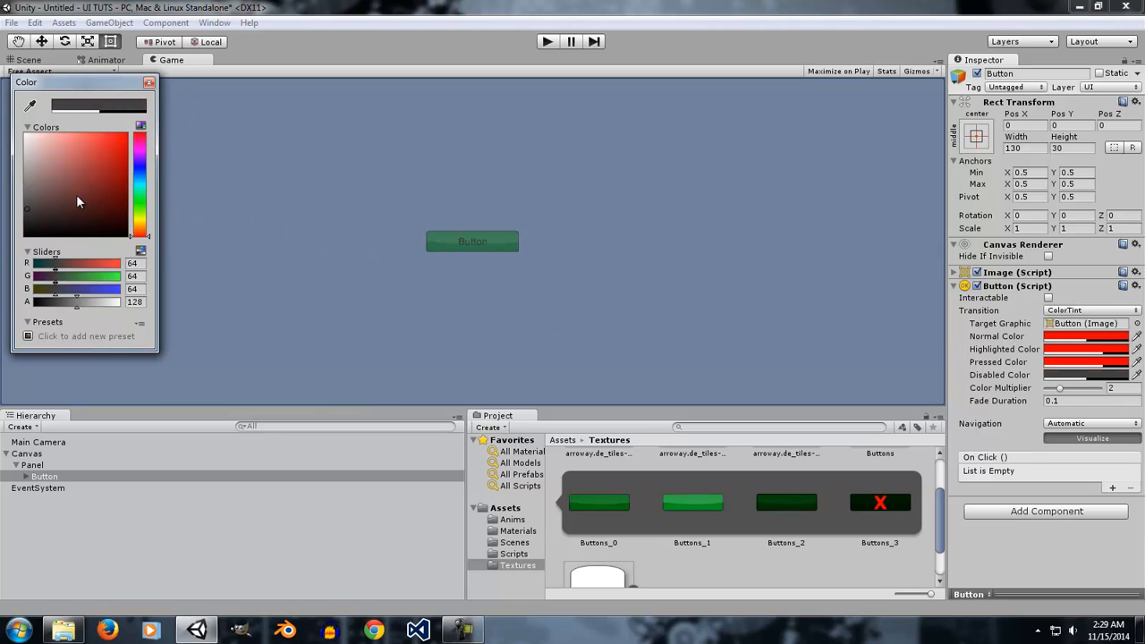
drag(76, 202, 130, 130)
- Test the all-red color tint in play mode with Interactable enabled during playback, and stop the playback
click(547, 42)
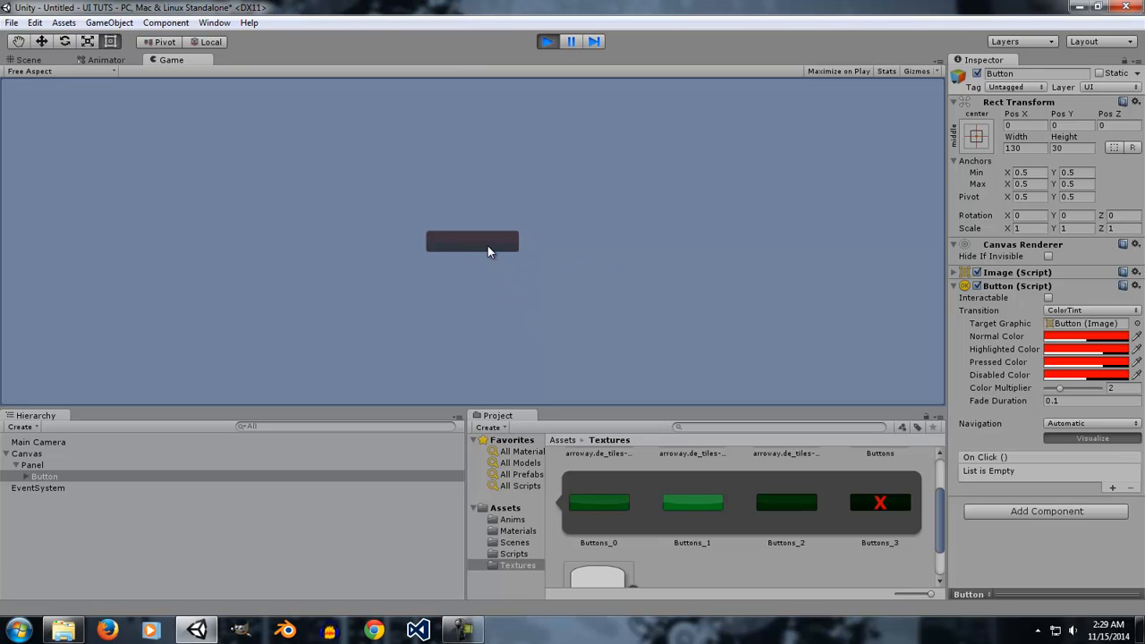
click(1049, 297)
click(541, 230)
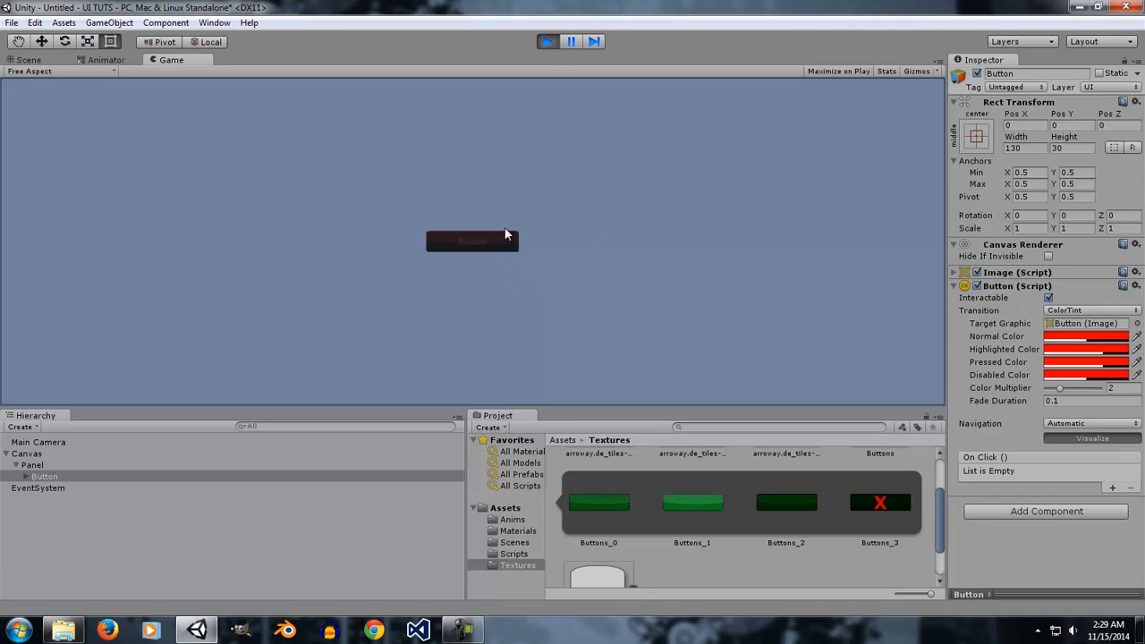
click(547, 43)
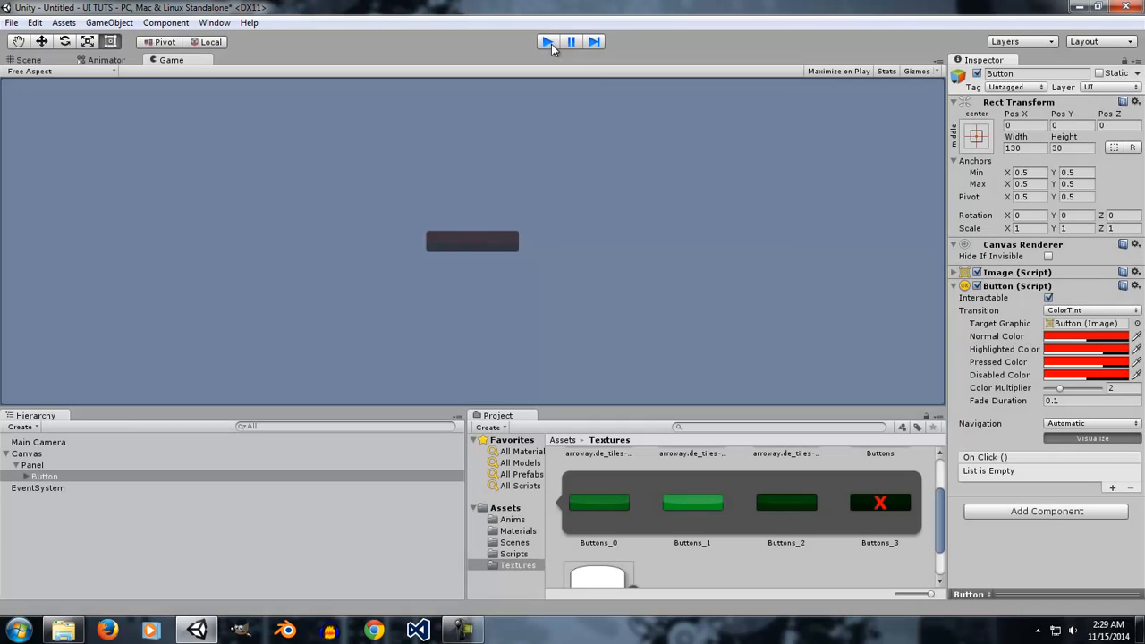
- Enable the button's Interactable option and set its Highlighted Color to green (0, 255, 65)
click(1048, 298)
click(1078, 348)
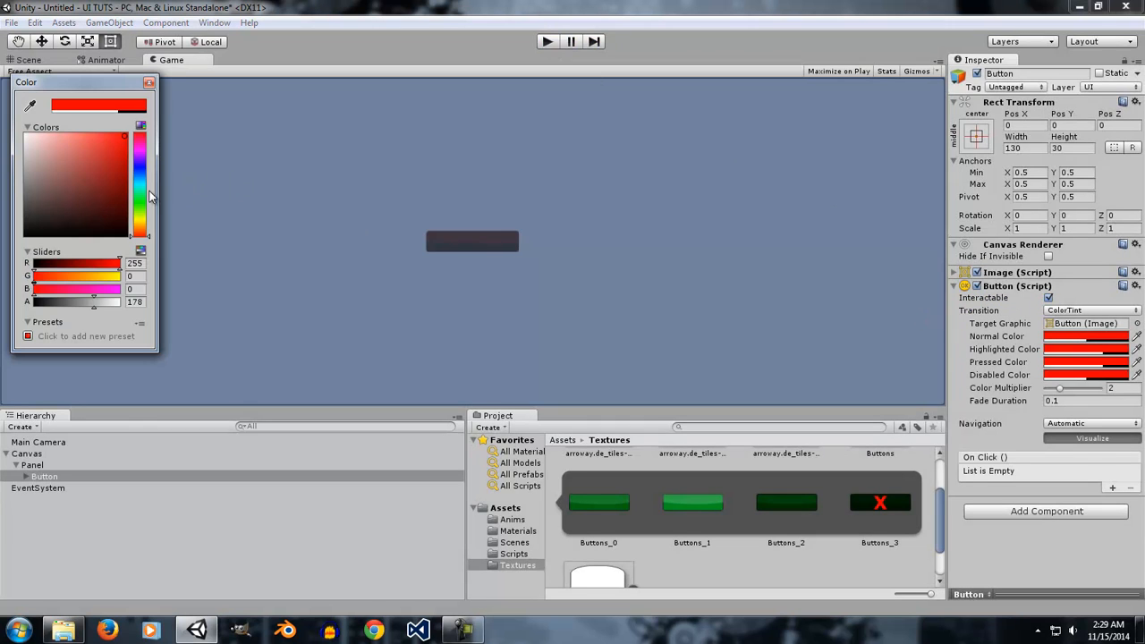
click(140, 199)
click(124, 136)
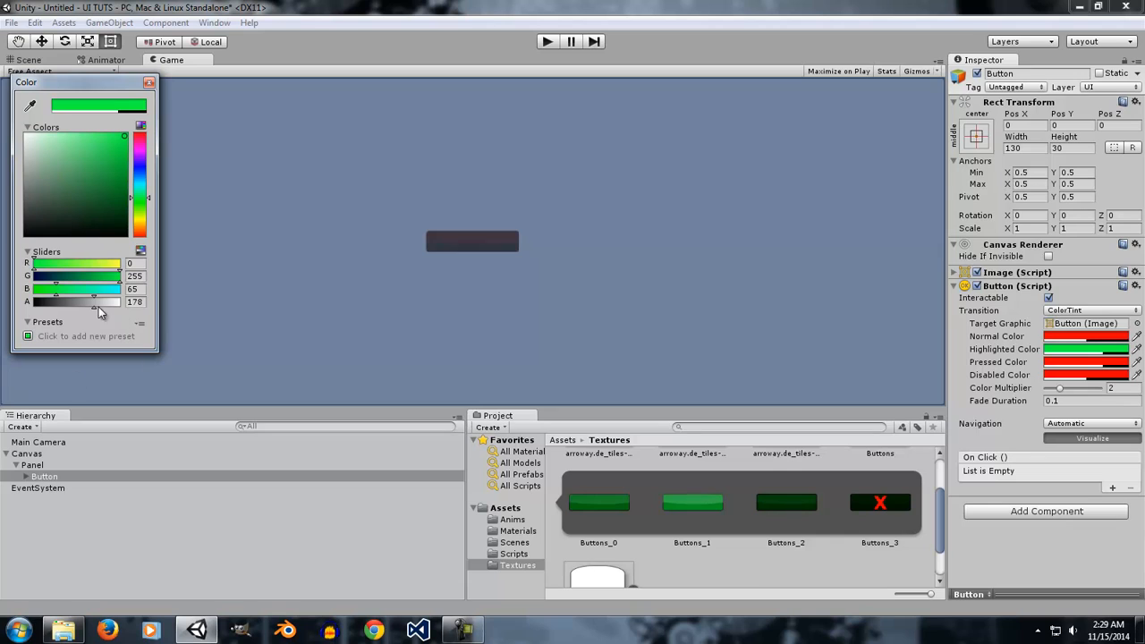
- Set the button's Pressed Color to blue and its Disabled Color to yellow (255, 216, 0)
click(1080, 361)
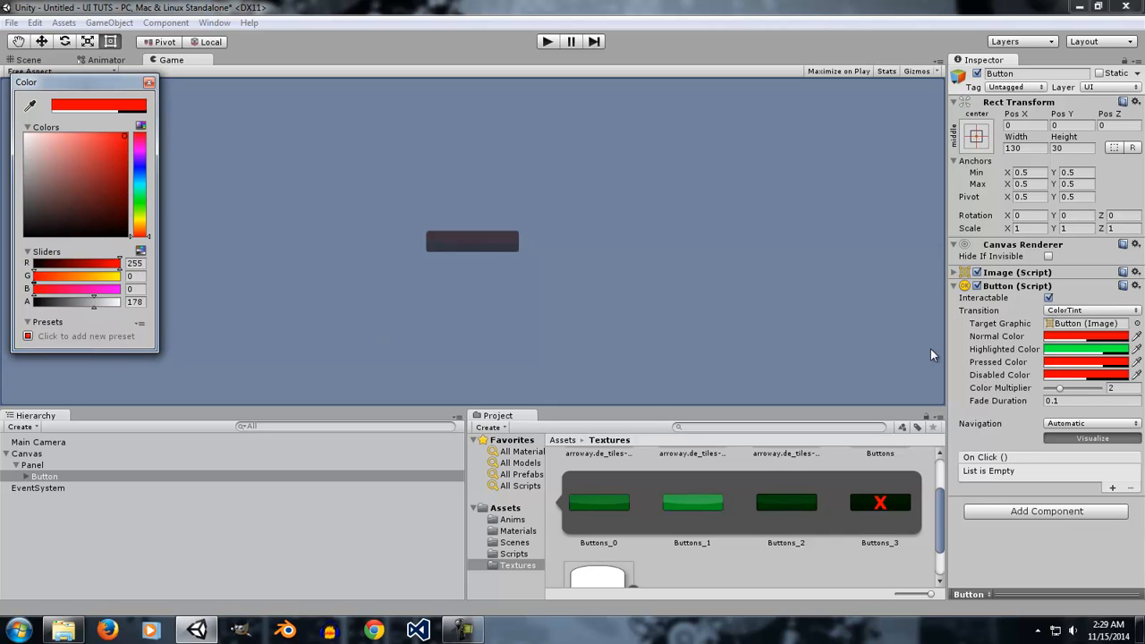
click(29, 144)
drag(30, 144, 142, 164)
click(124, 136)
click(1086, 375)
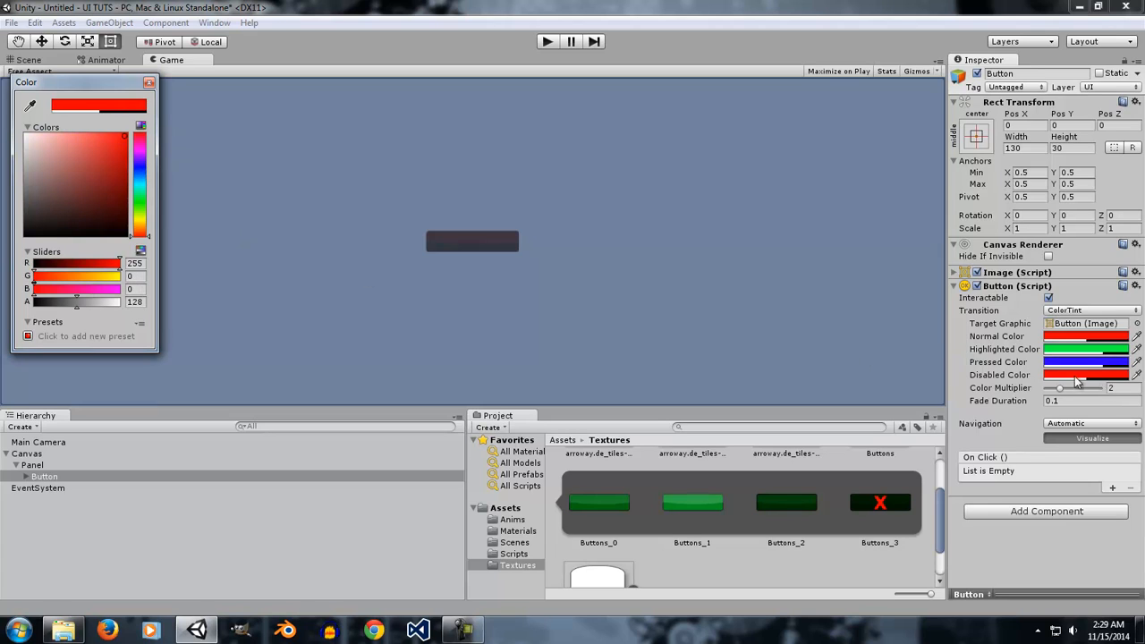
drag(140, 231, 141, 221)
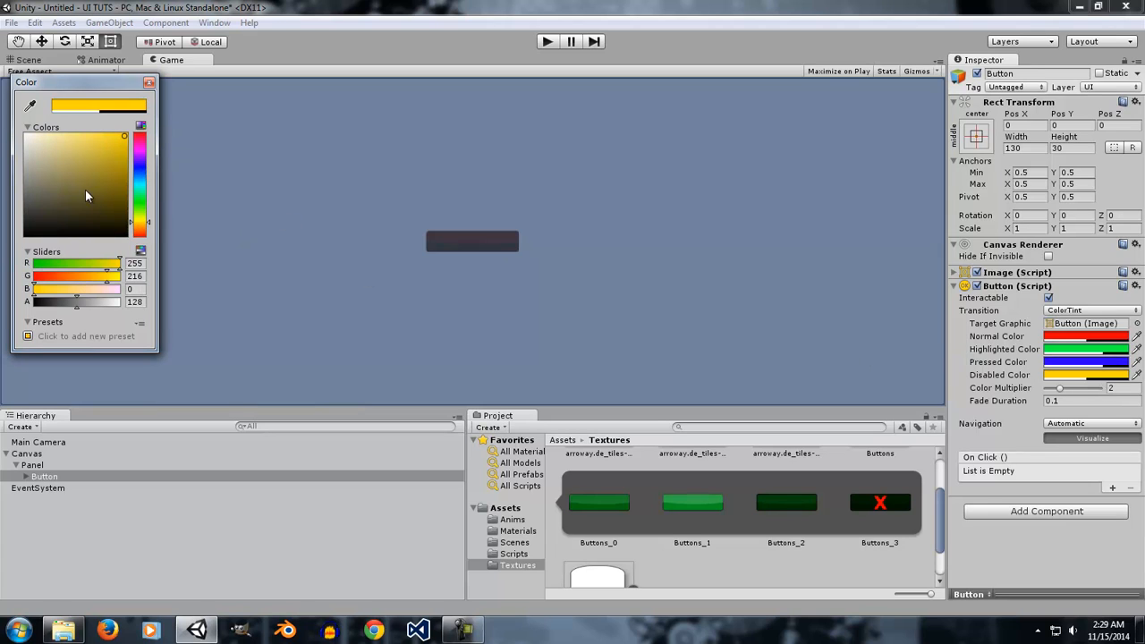
click(149, 83)
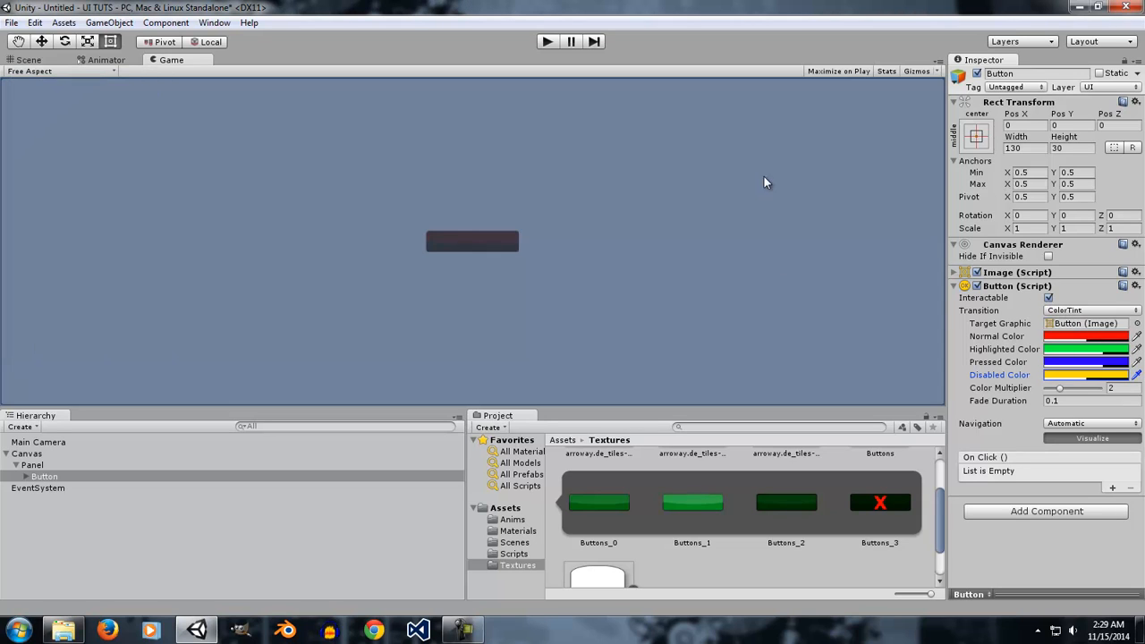
- Test the button's hover and pressed tints in play mode and stop the playback
click(548, 42)
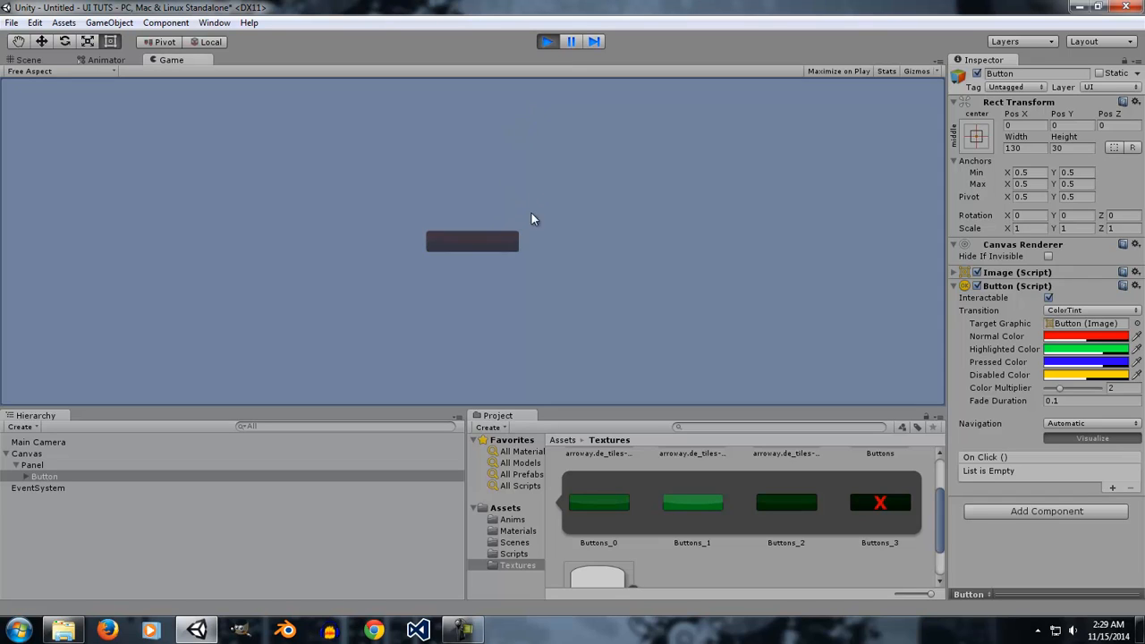
click(497, 240)
click(499, 243)
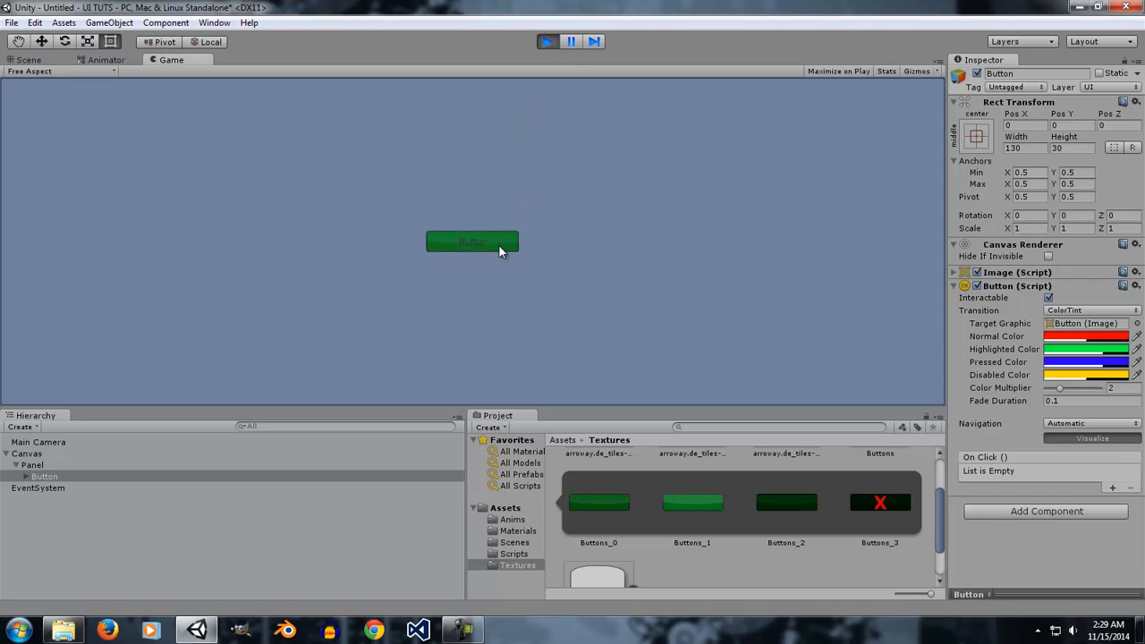
click(547, 41)
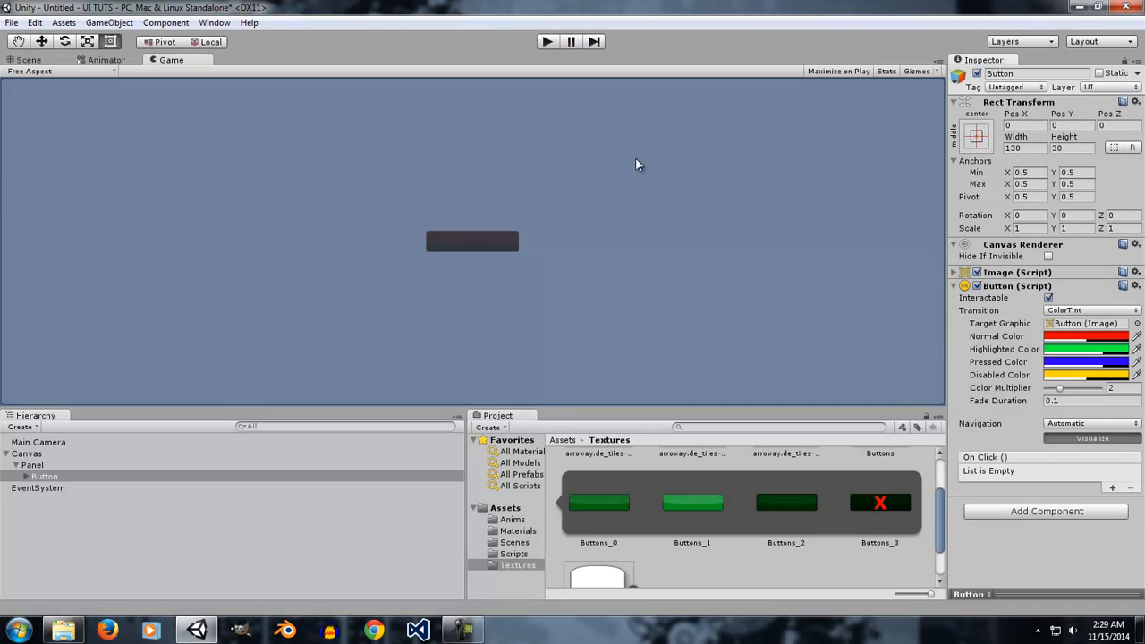
- Set the alpha of the button's Normal Color to 211
click(1115, 315)
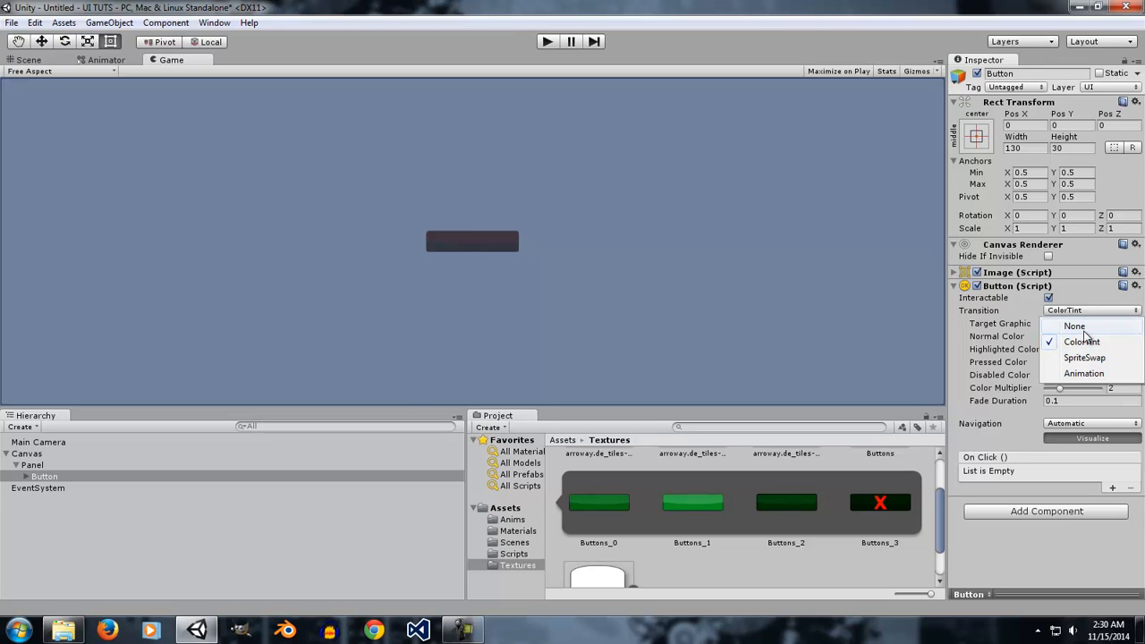
click(1052, 393)
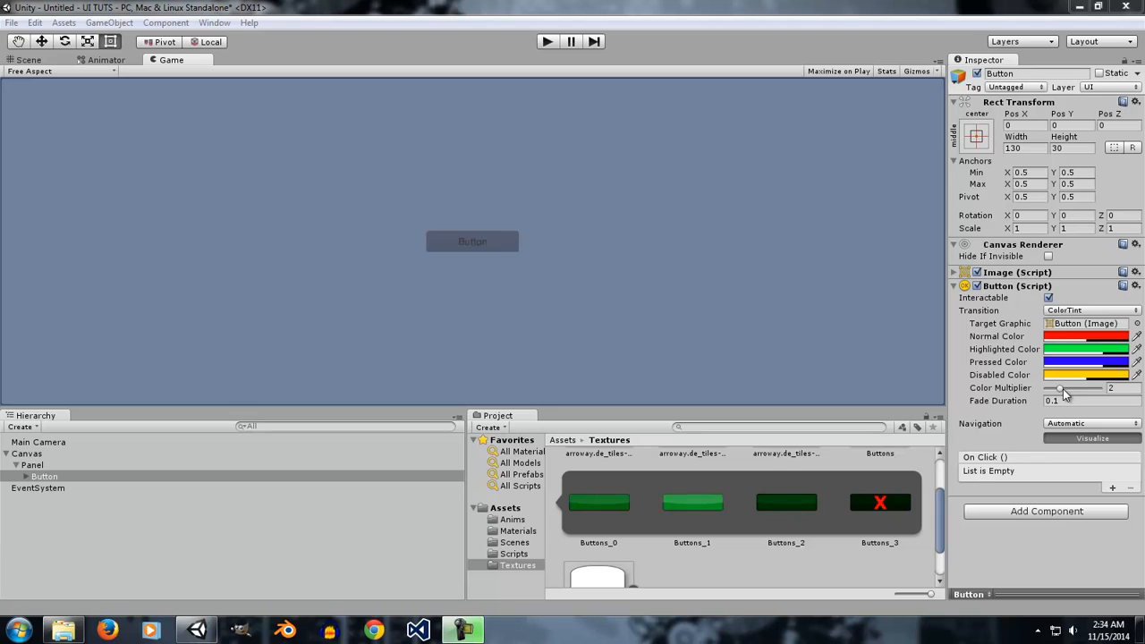
click(1065, 338)
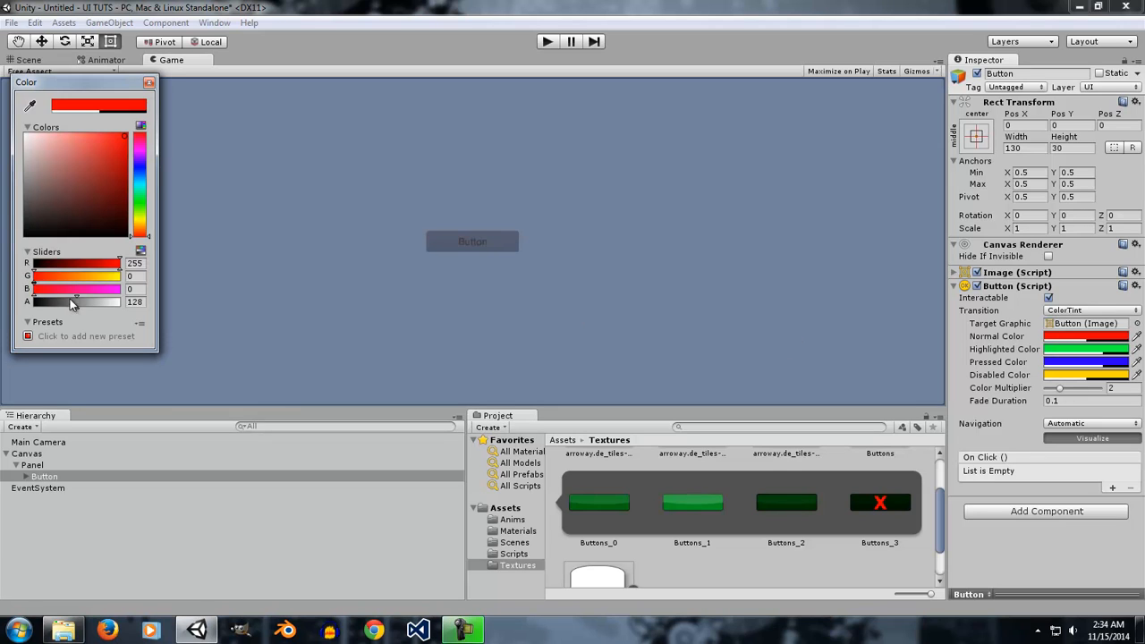
drag(72, 305, 153, 302)
click(105, 301)
click(148, 83)
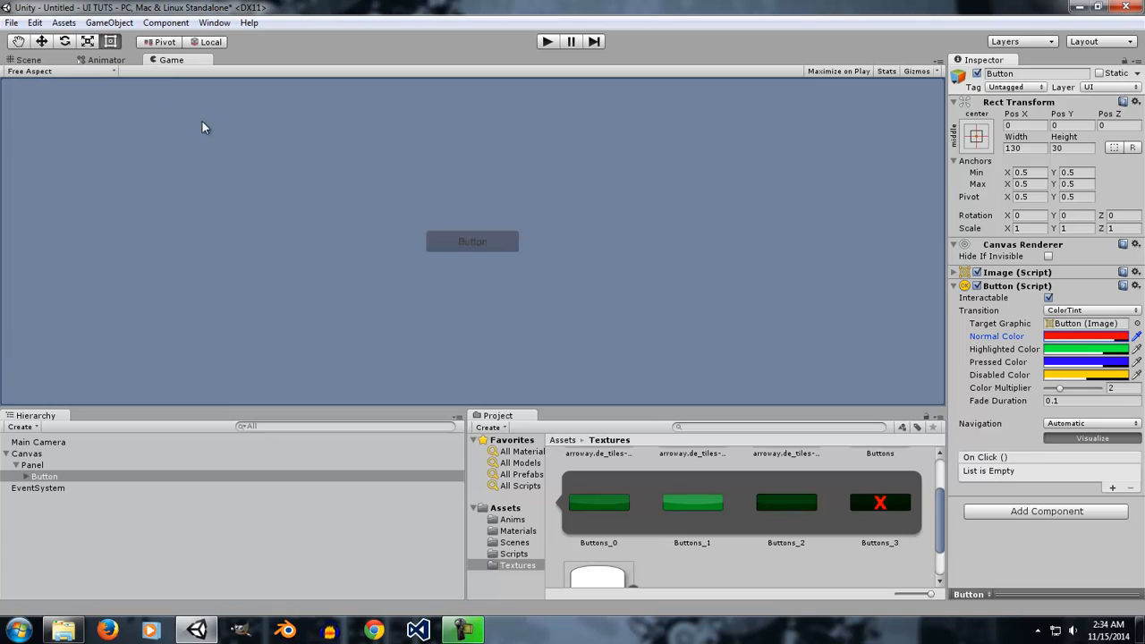
- Lower the alpha of the button's Normal Color to about half and keep its Transition as ColorTint
click(1068, 338)
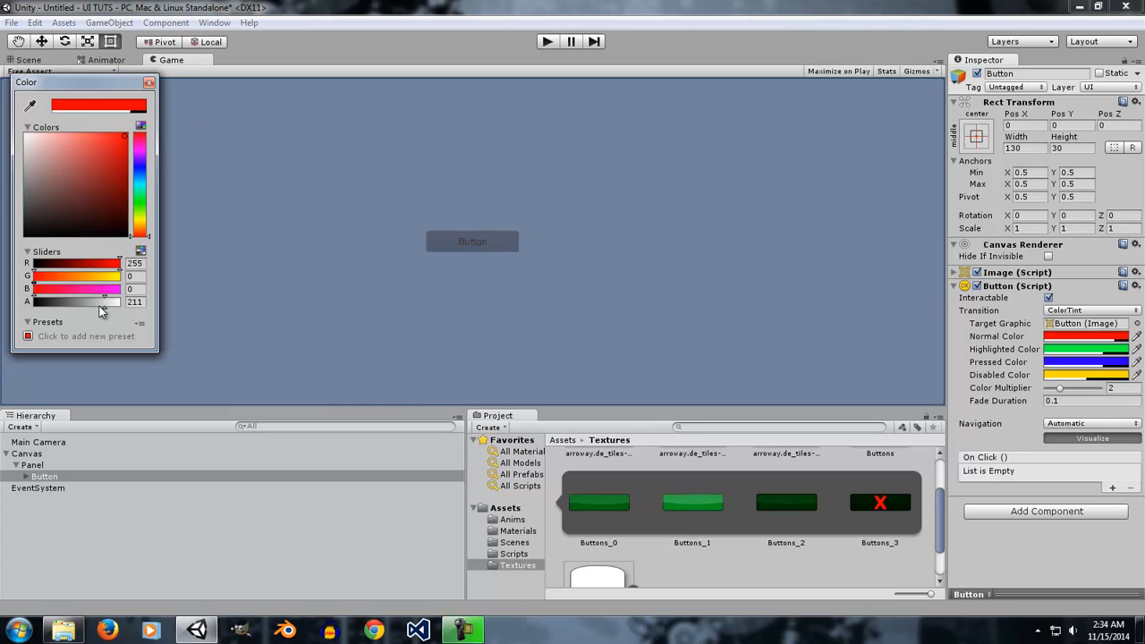
drag(106, 302, 80, 315)
click(148, 82)
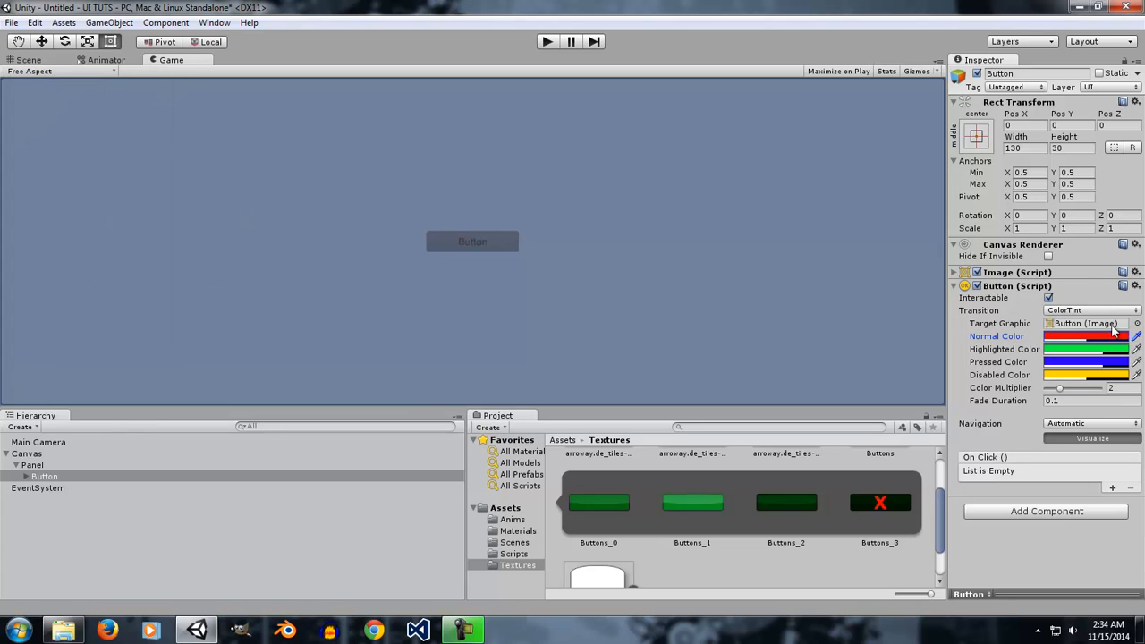
click(1083, 312)
click(1056, 343)
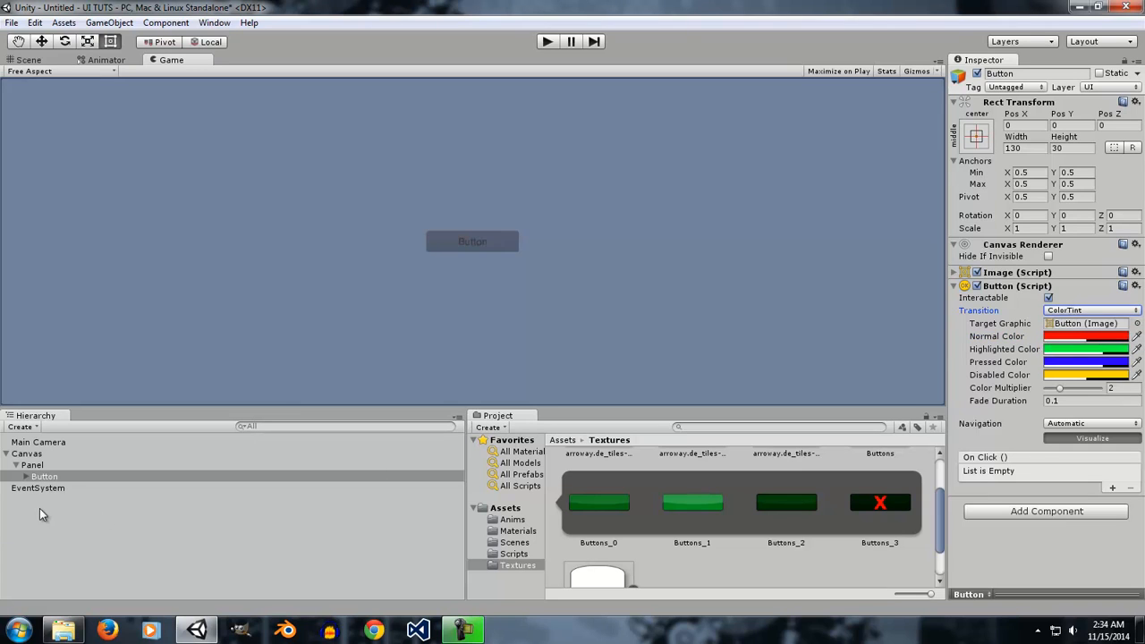
- Delete the tinted button and create a new UI Button under the Panel
click(74, 476)
click(60, 466)
click(53, 477)
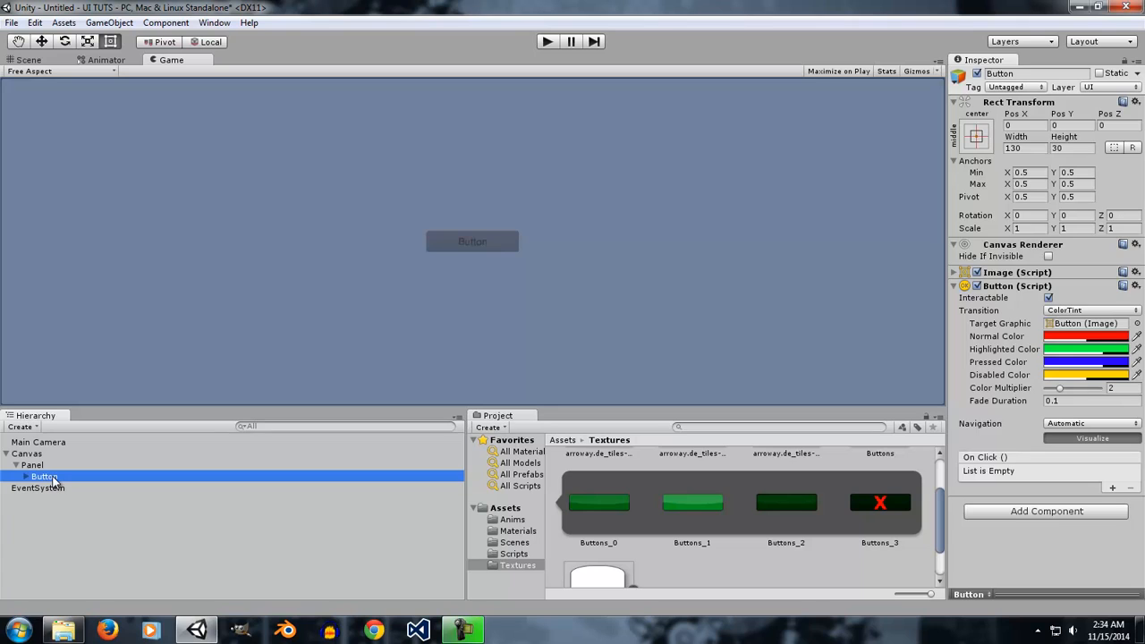
key(Delete)
right_click(32, 465)
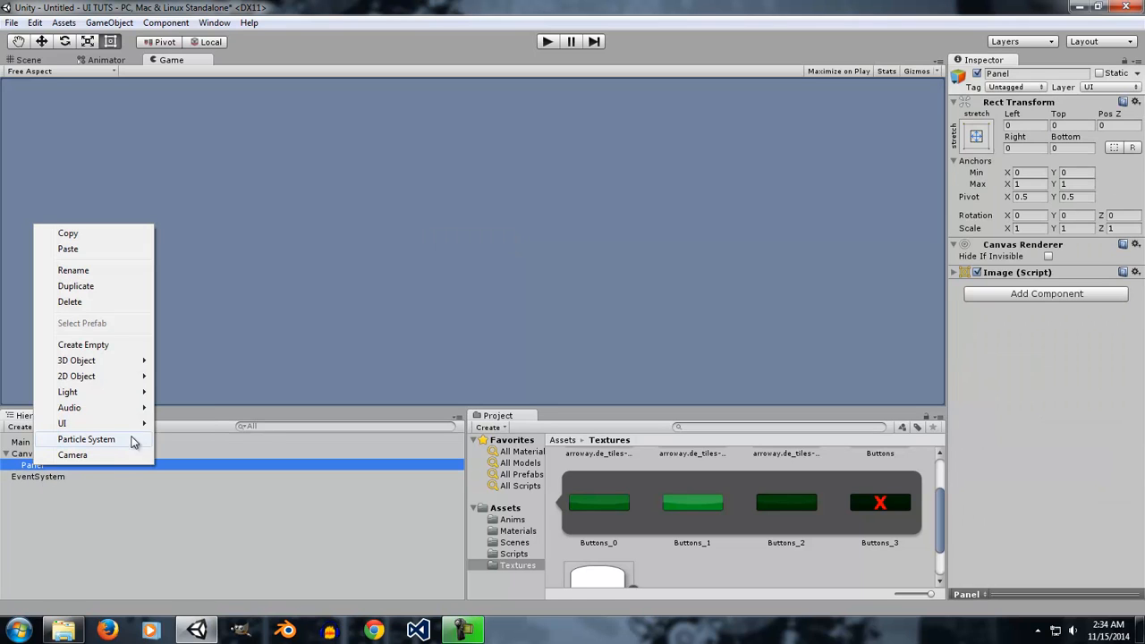
mouse_move(108, 424)
click(211, 439)
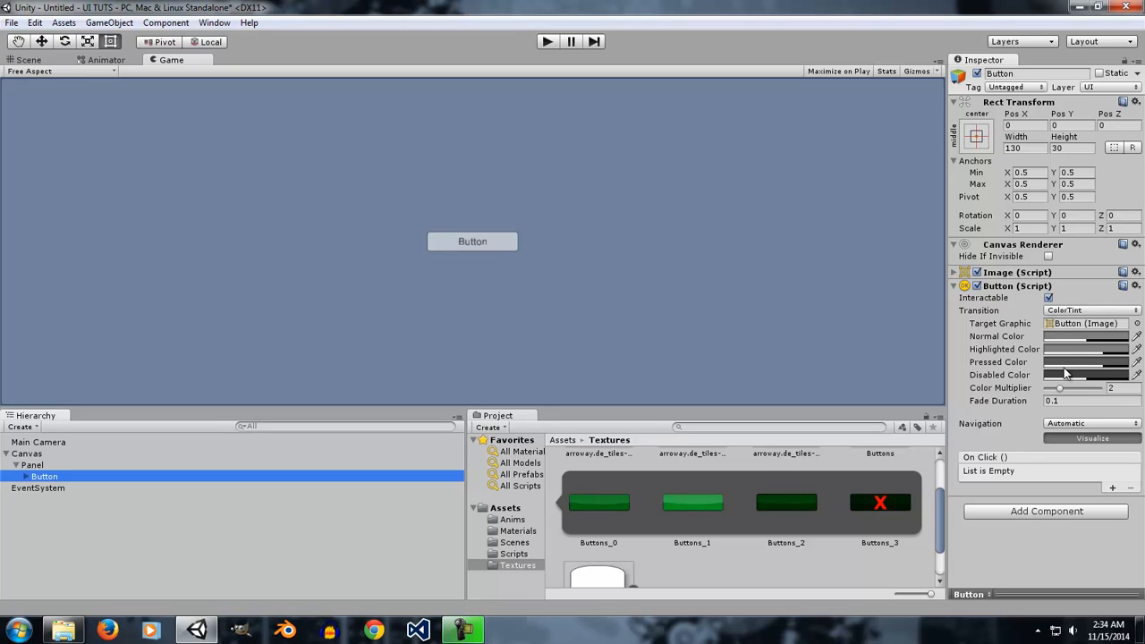
- Set the alpha of the new button's Normal Color to 0, test it in play mode and stop the playback
click(1080, 339)
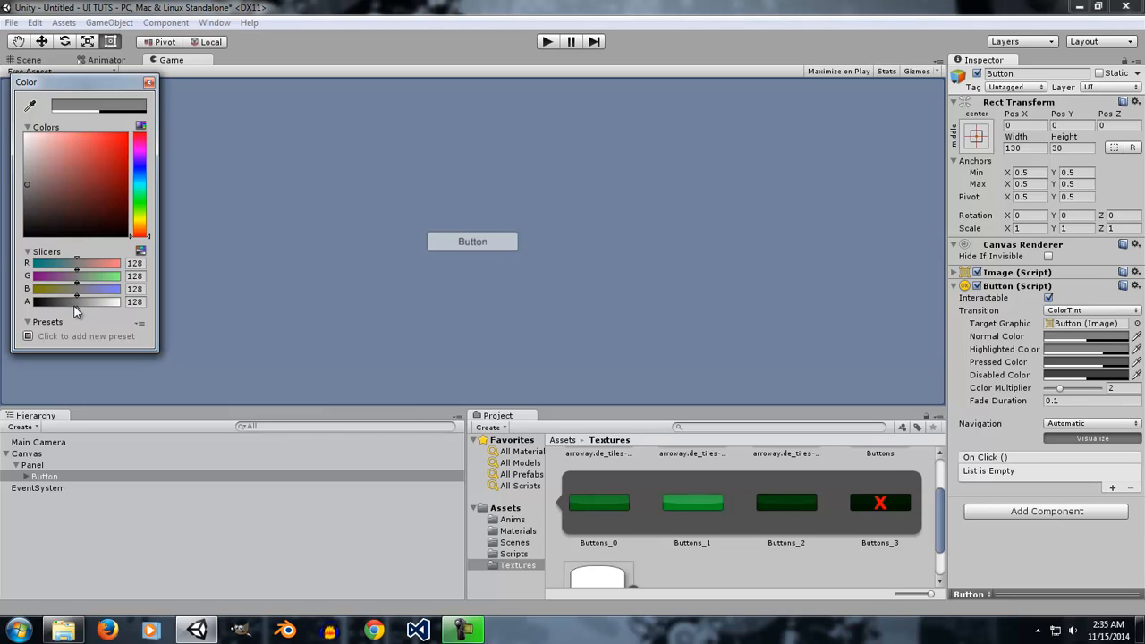
mouse_move(50, 302)
mouse_down()
mouse_move(108, 308)
mouse_move(29, 302)
mouse_up()
click(1086, 350)
click(547, 42)
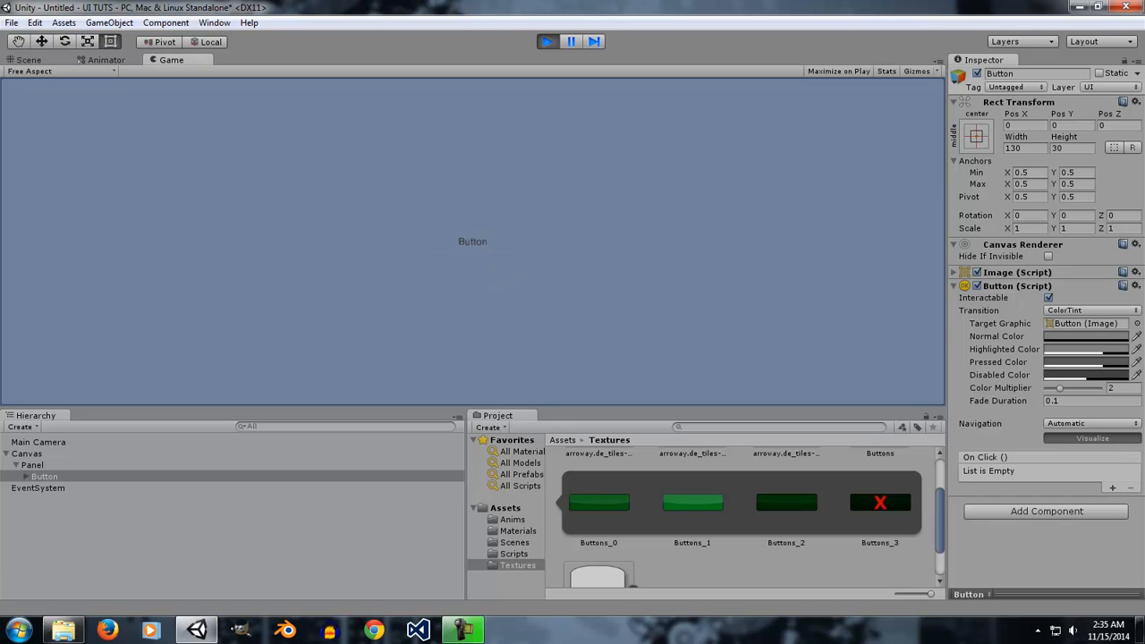
click(555, 41)
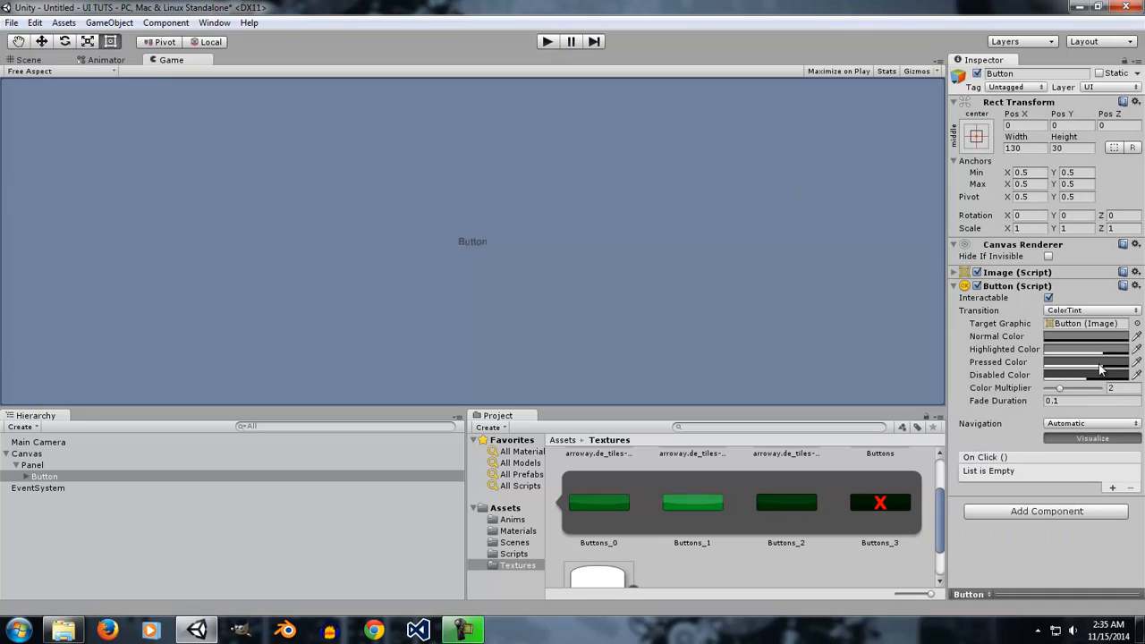
- Lower the alpha of the button's Highlighted Color to nearly zero
click(1086, 349)
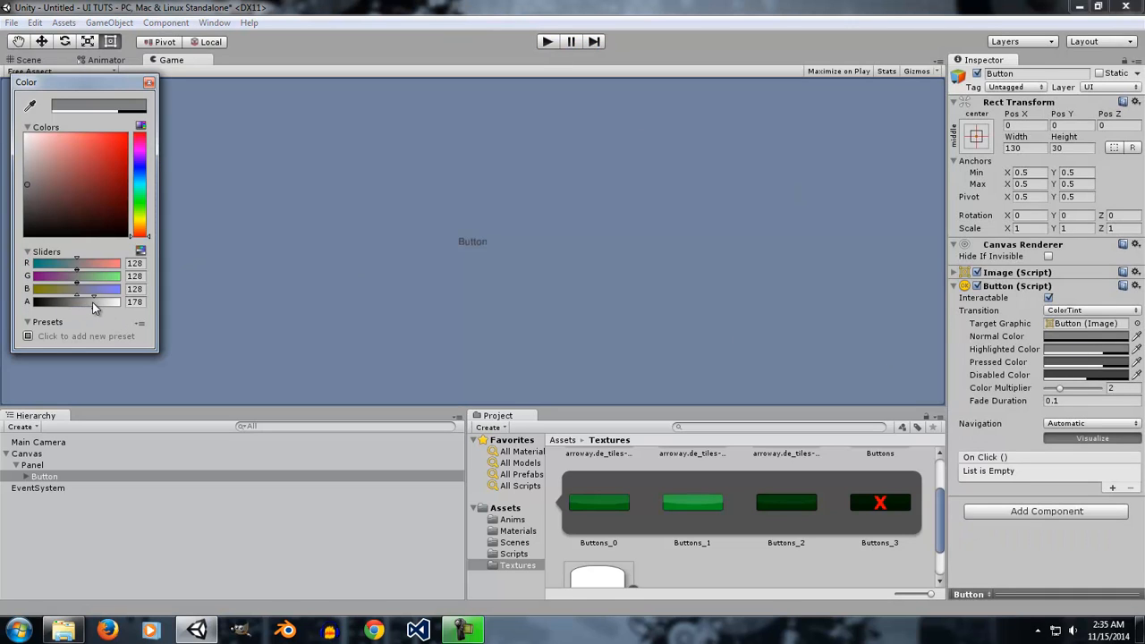
drag(92, 302, 40, 304)
click(148, 83)
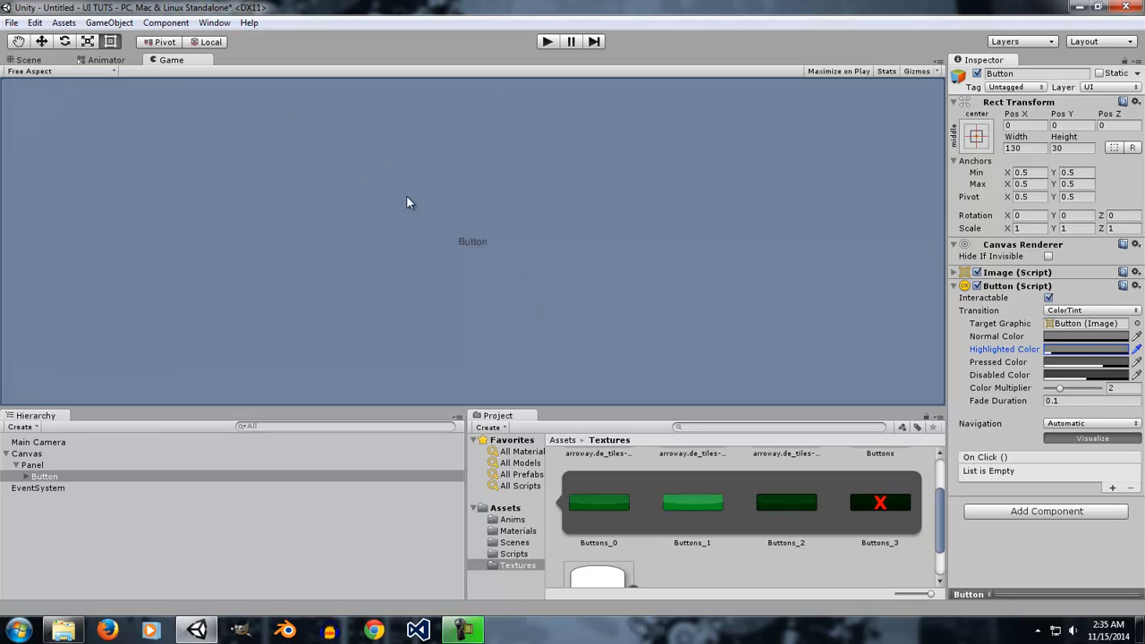
- Test the faint highlight in play mode with the Color Multiplier at 3.39, and raise the multiplier to 5
click(548, 43)
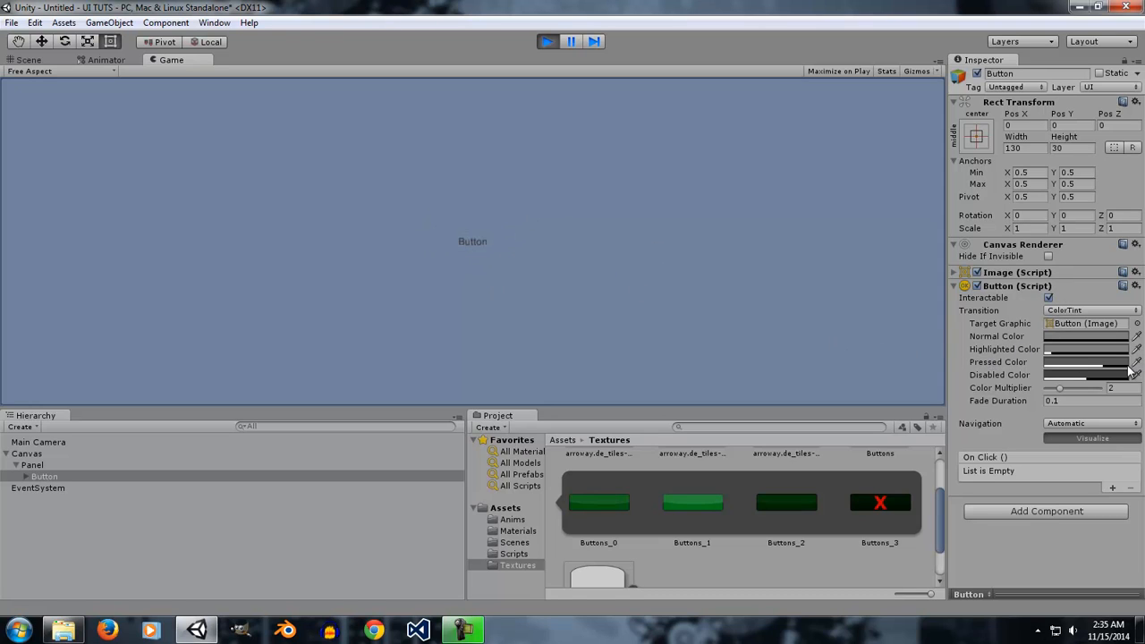
drag(1063, 391, 1079, 387)
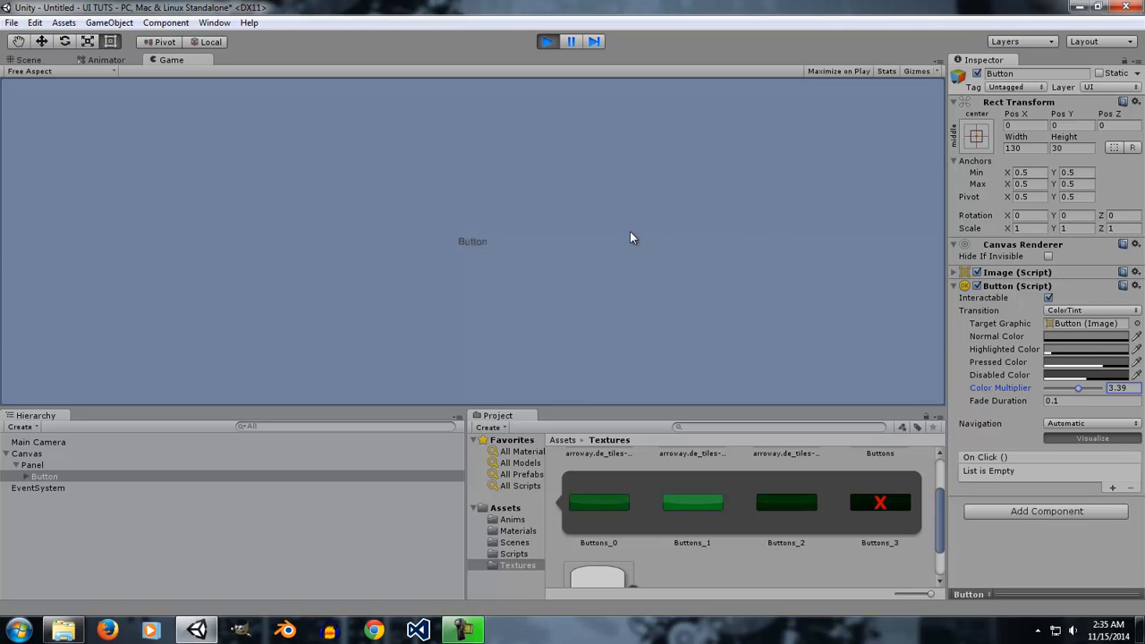
drag(1133, 389, 1095, 389)
click(507, 279)
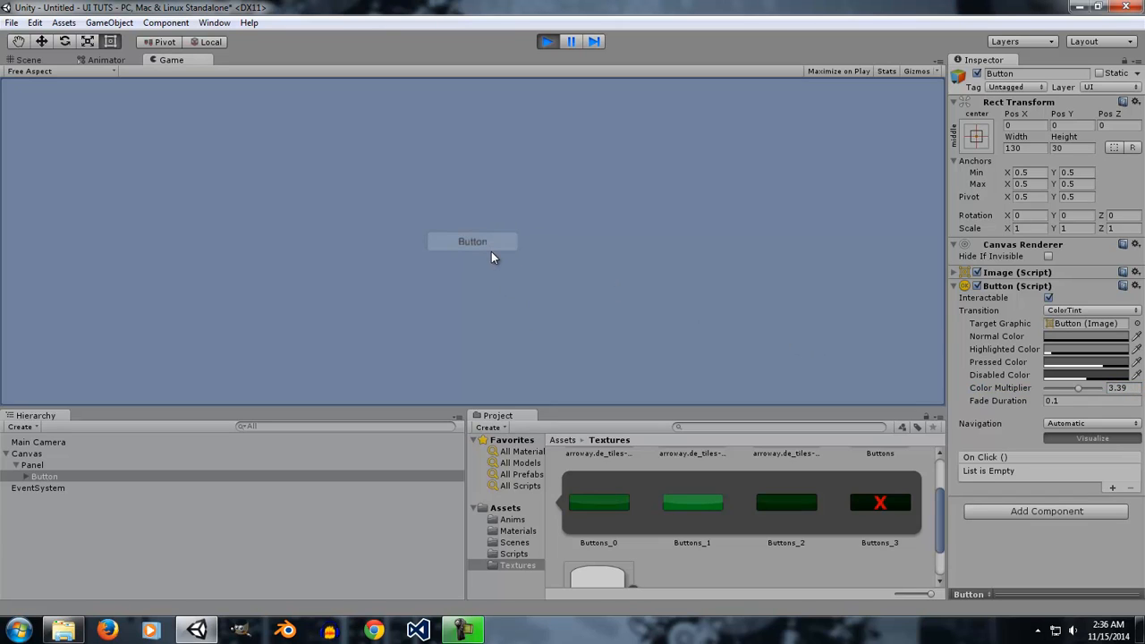
drag(1081, 388, 1106, 388)
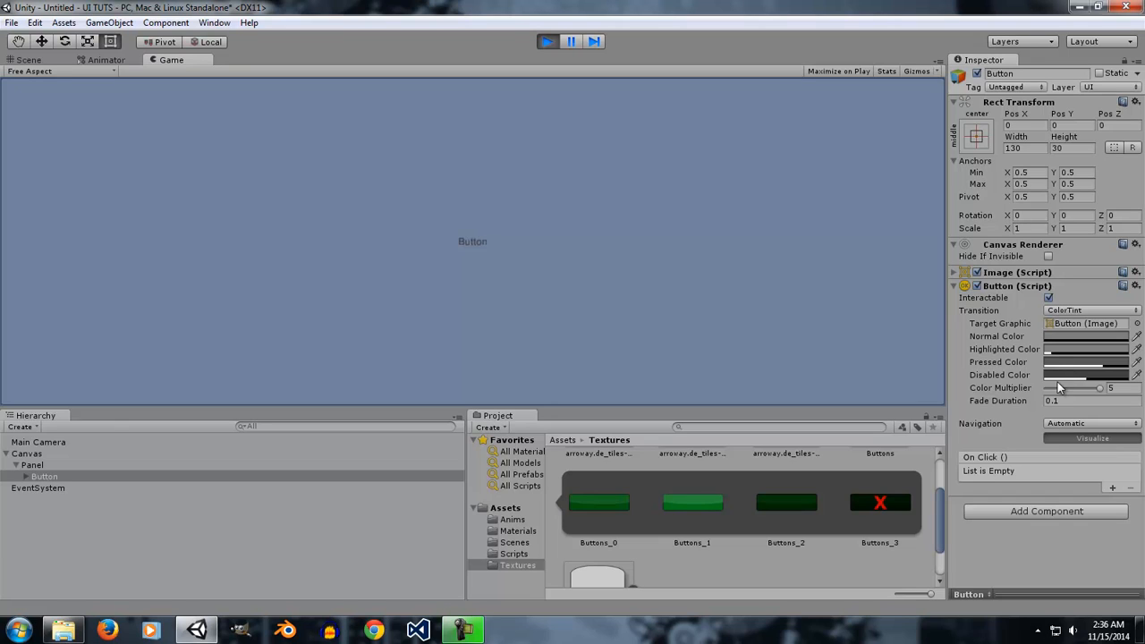
- Raise the alpha of the Normal Color slightly during playback and stop the playback
click(1081, 336)
mouse_move(64, 303)
mouse_down()
mouse_move(40, 303)
mouse_move(51, 303)
mouse_up()
click(547, 44)
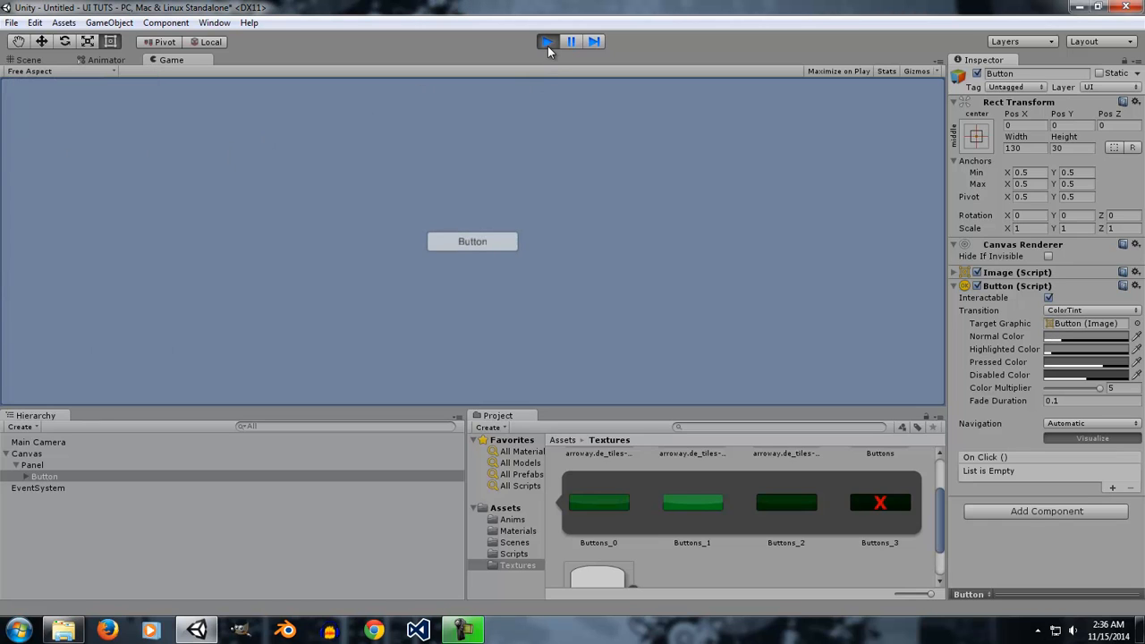
- Set the Normal Color alpha to 66, raise the Highlighted Color alpha, and test the hover tint in play mode
click(1056, 337)
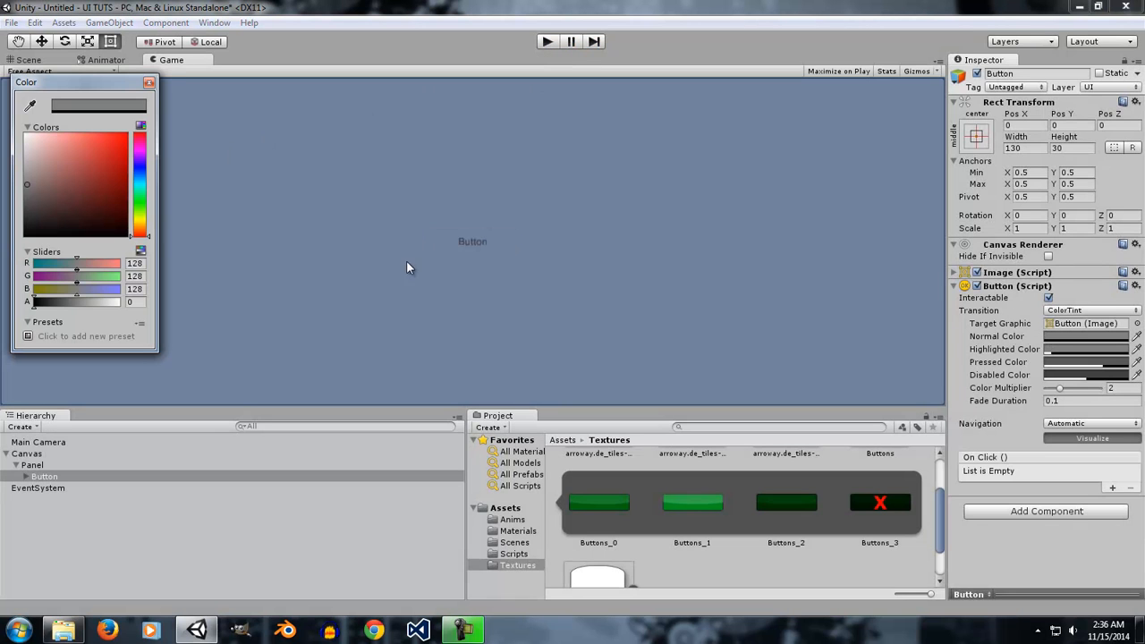
drag(35, 304, 79, 306)
click(1078, 361)
click(550, 42)
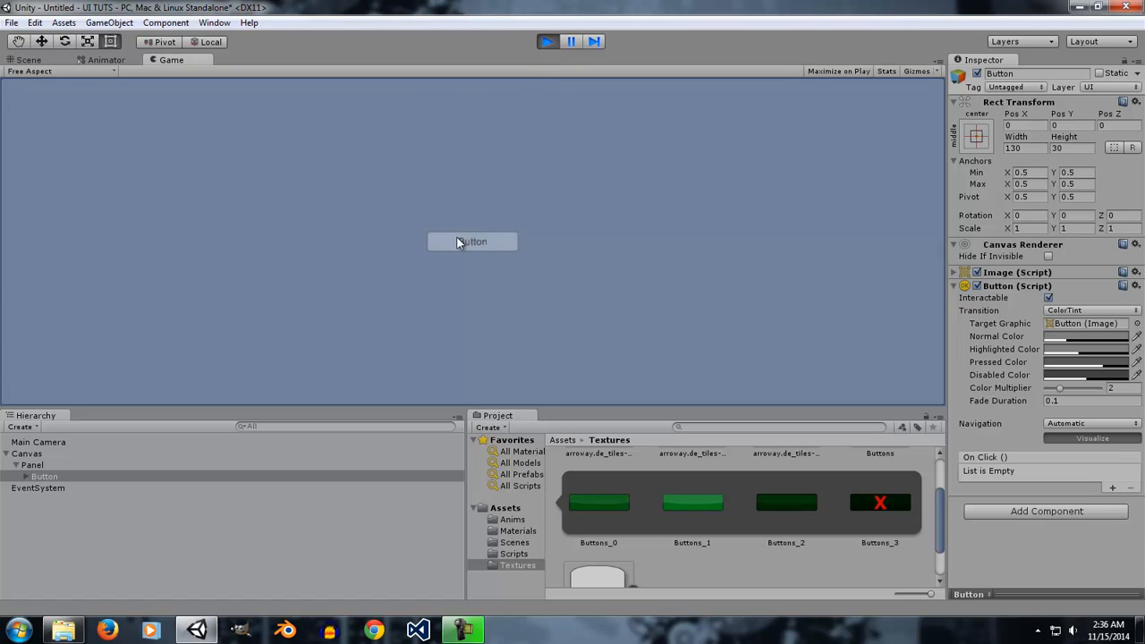
click(552, 41)
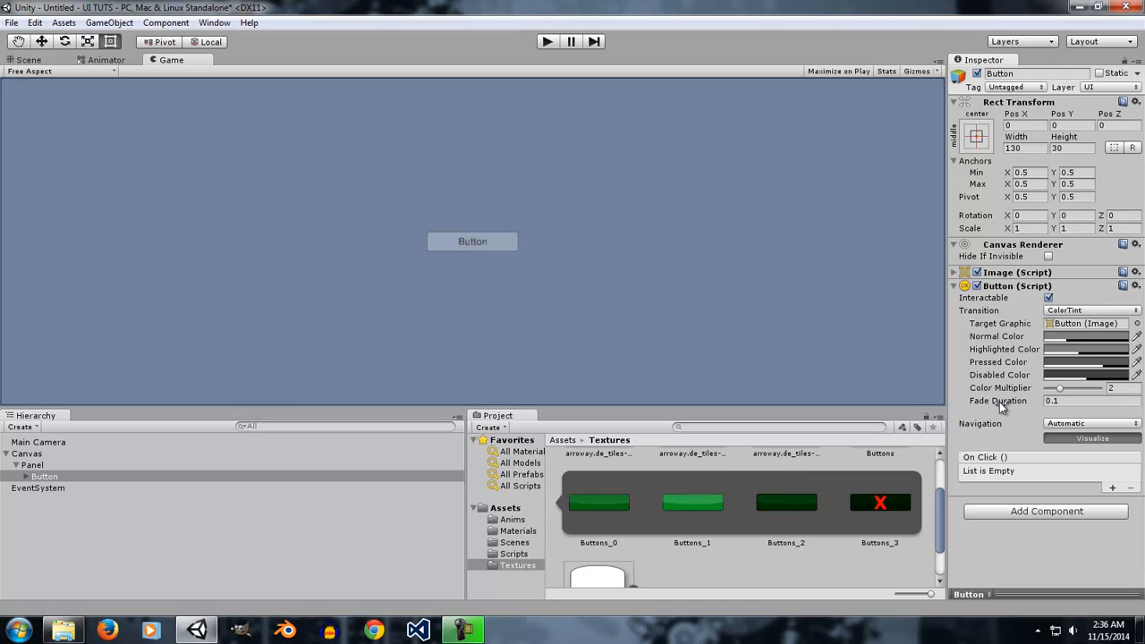
- Set the button's Fade Duration to 0 and start play mode
drag(999, 402, 931, 365)
click(546, 42)
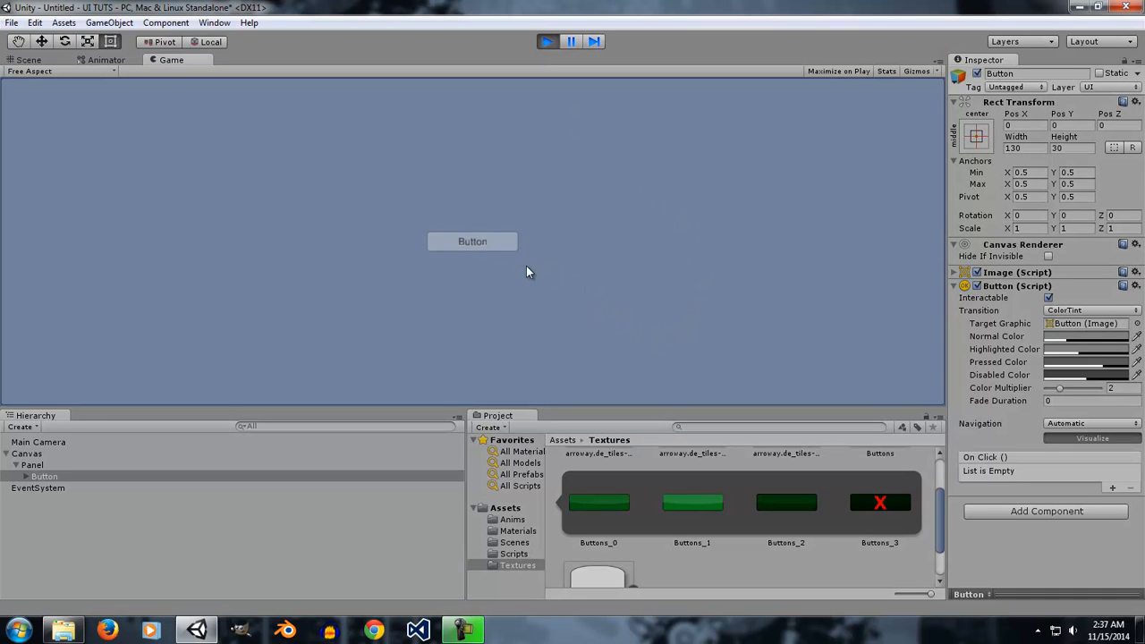
- During playback, set the Normal Color alpha to 103 and raise the Highlighted Color alpha to test the instant hover change
click(1087, 337)
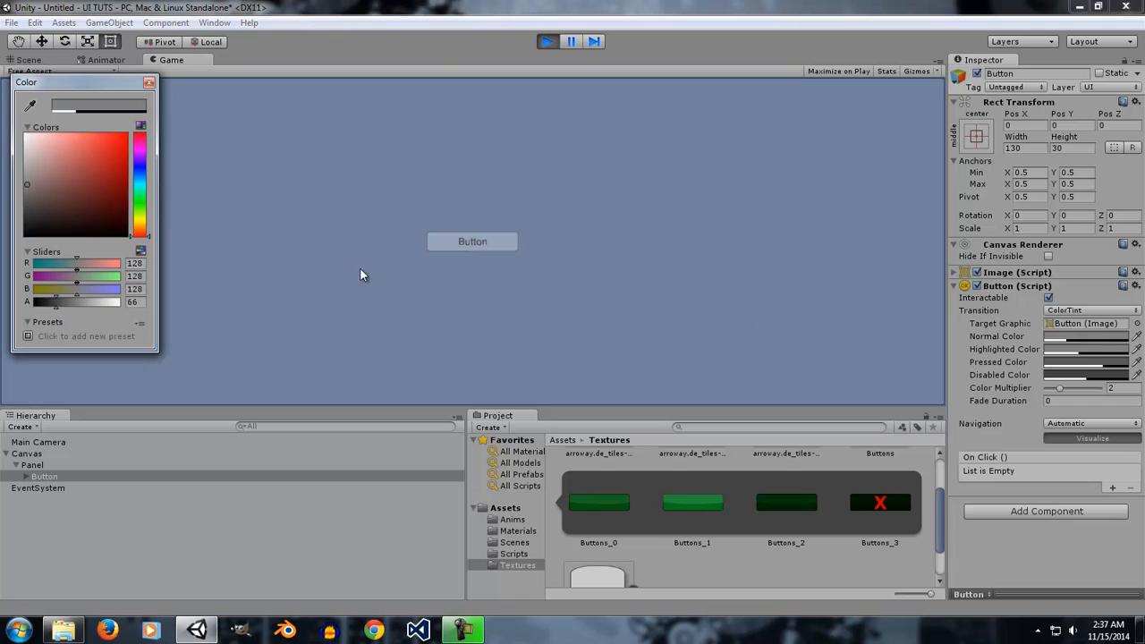
drag(56, 302, 69, 301)
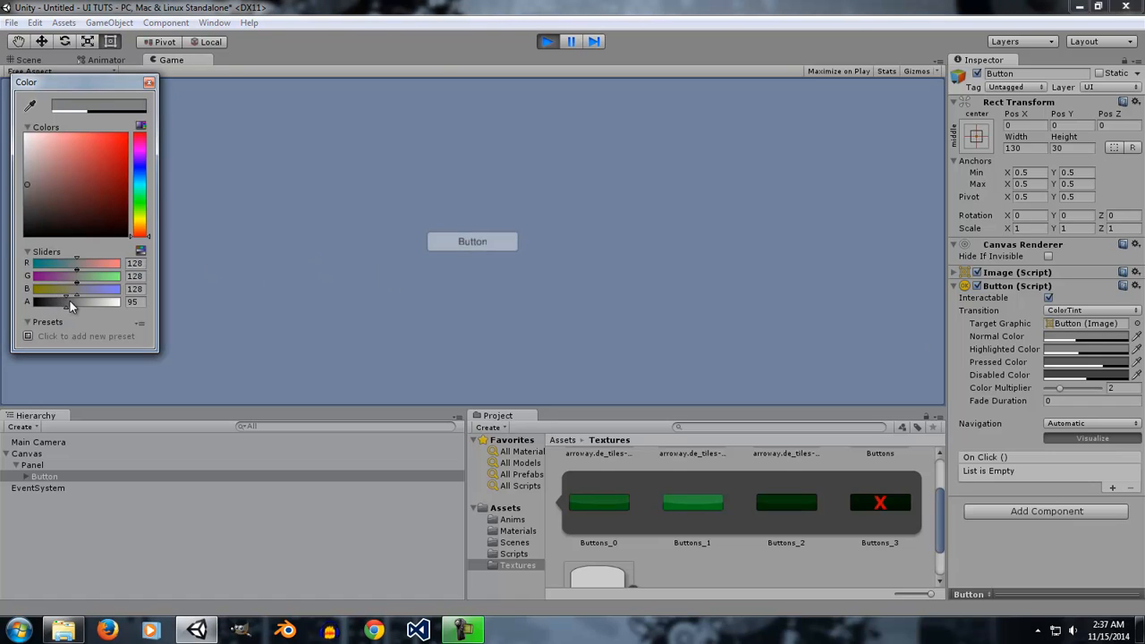
click(504, 283)
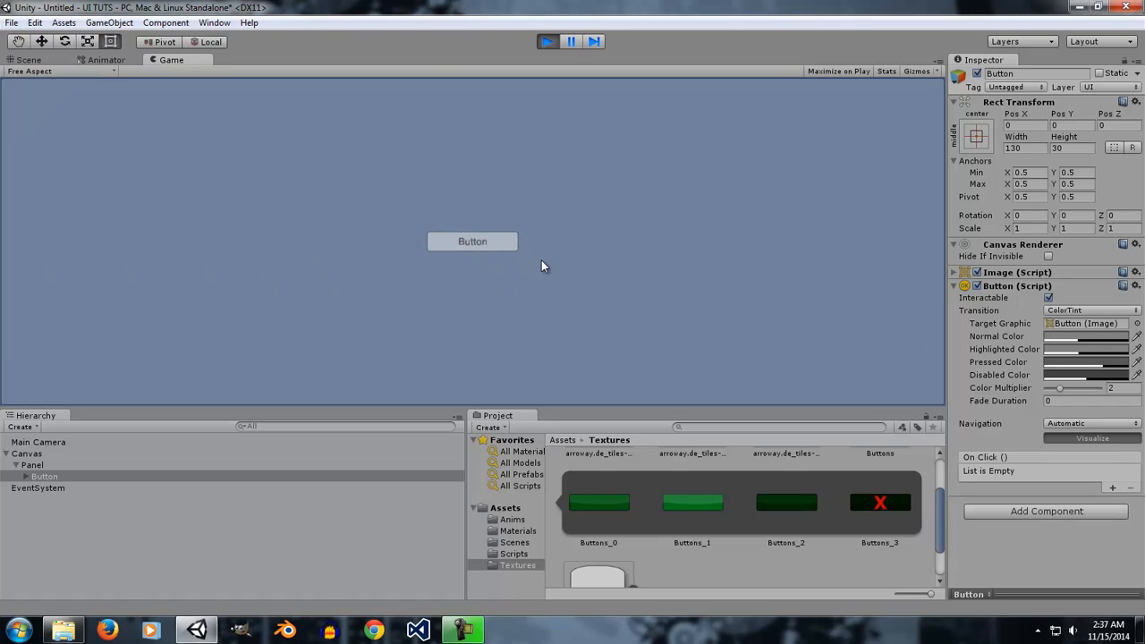
click(1097, 351)
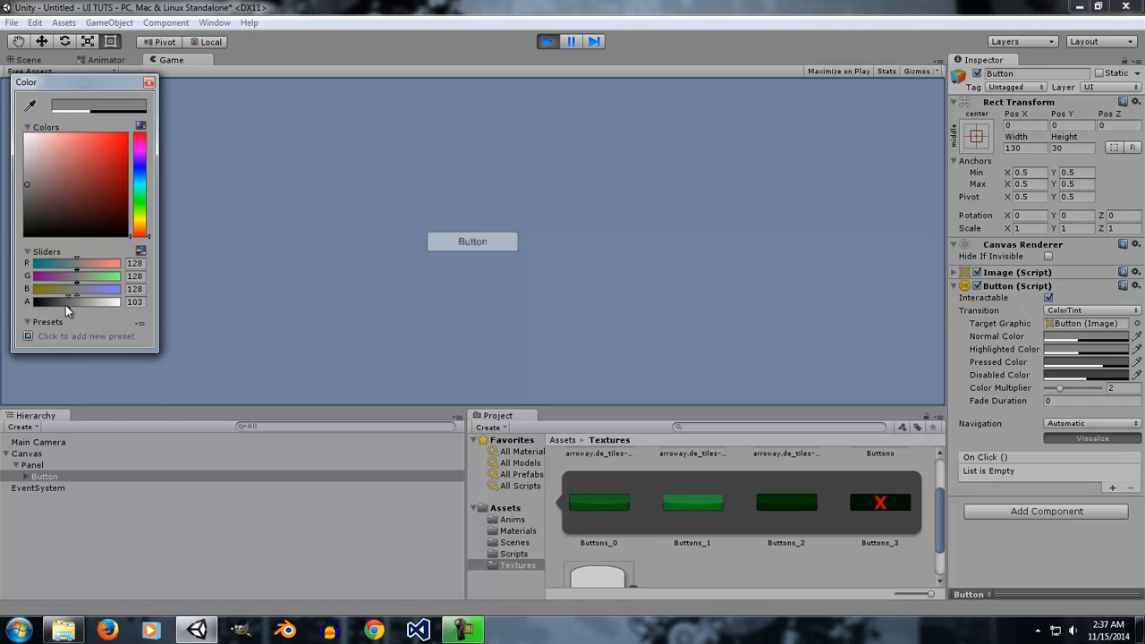
drag(65, 305, 106, 303)
click(513, 285)
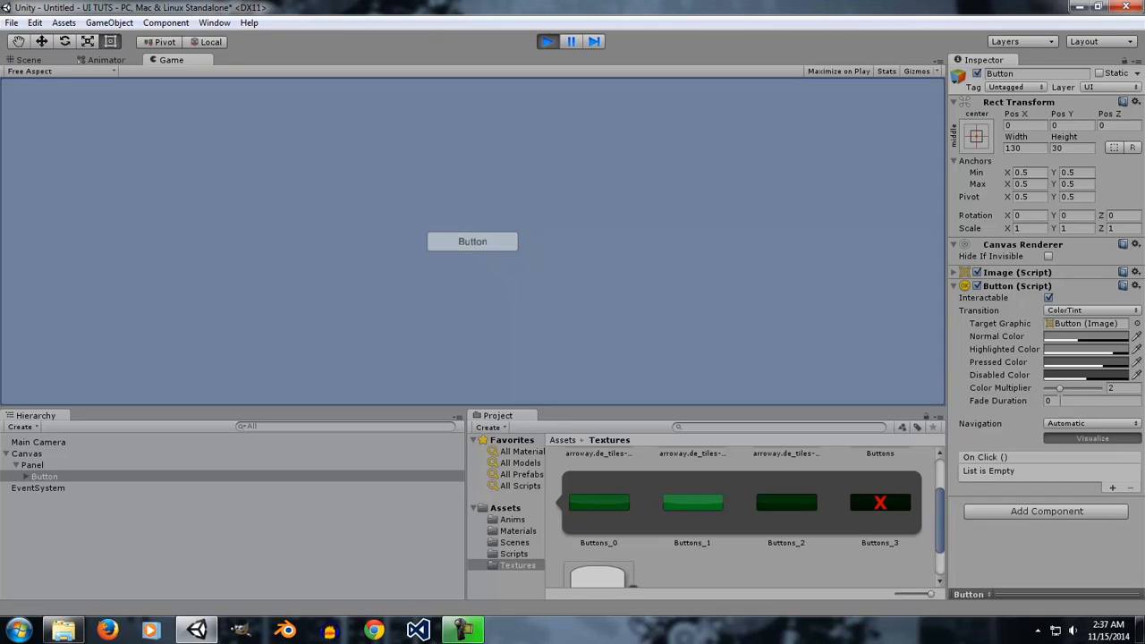
- Test the button's hover fade with a Fade Duration of 2.23 during playback and stop the playback
drag(988, 402, 1041, 407)
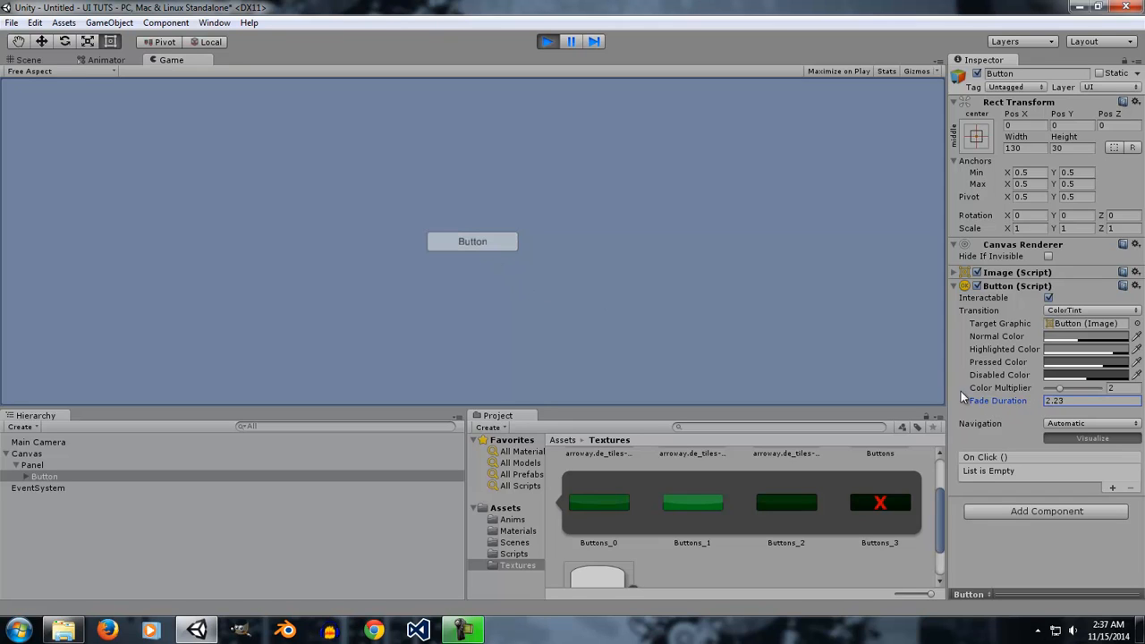
click(693, 299)
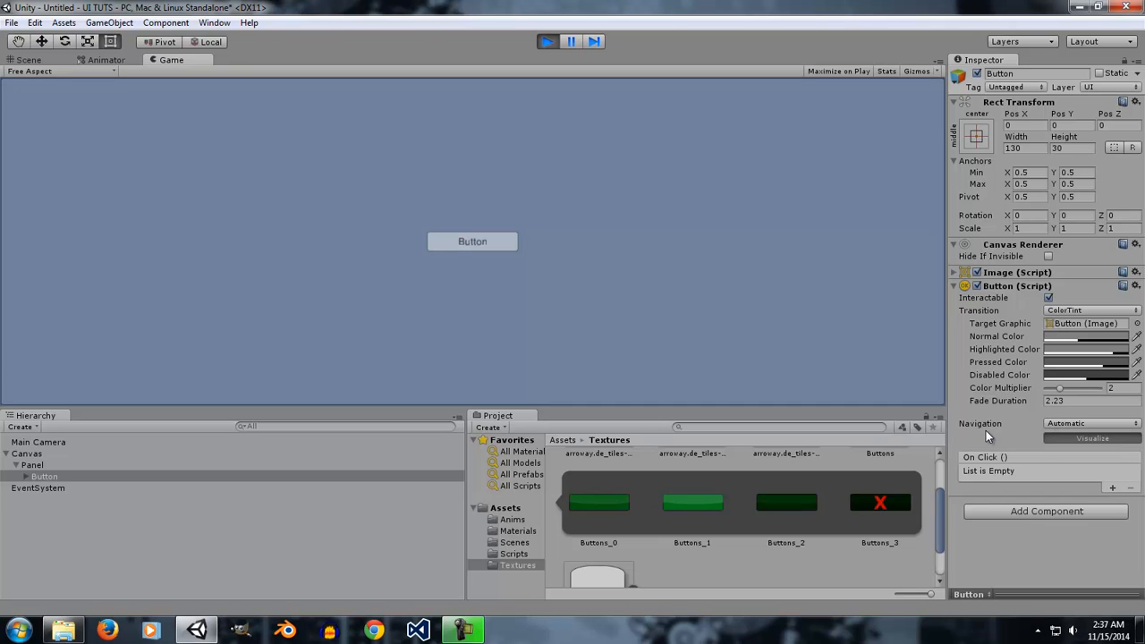
click(1060, 313)
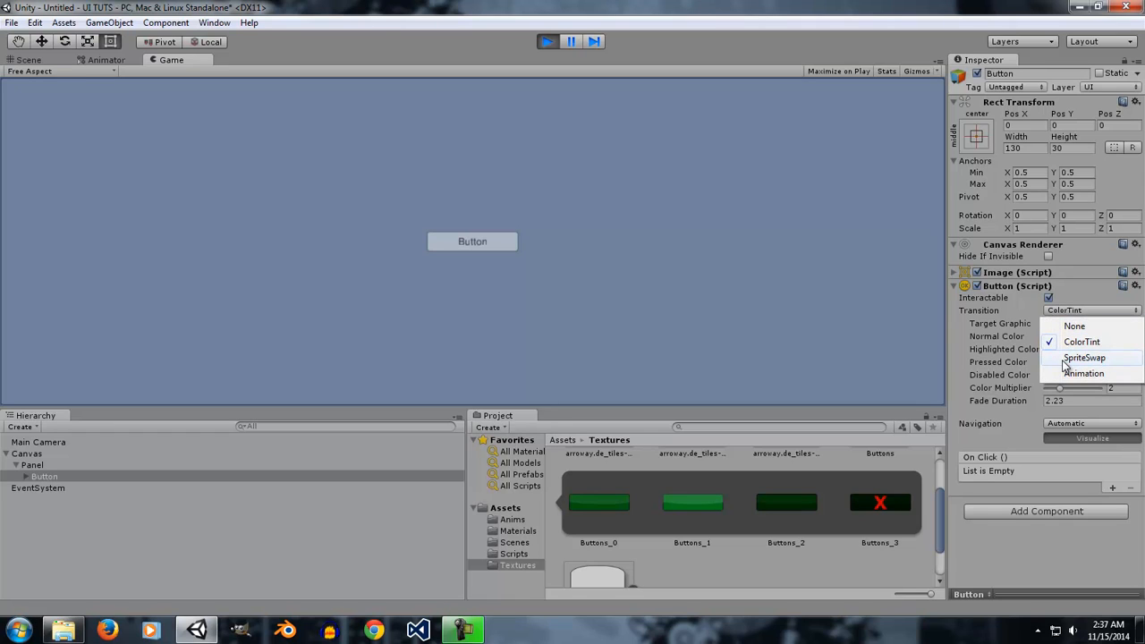
click(548, 41)
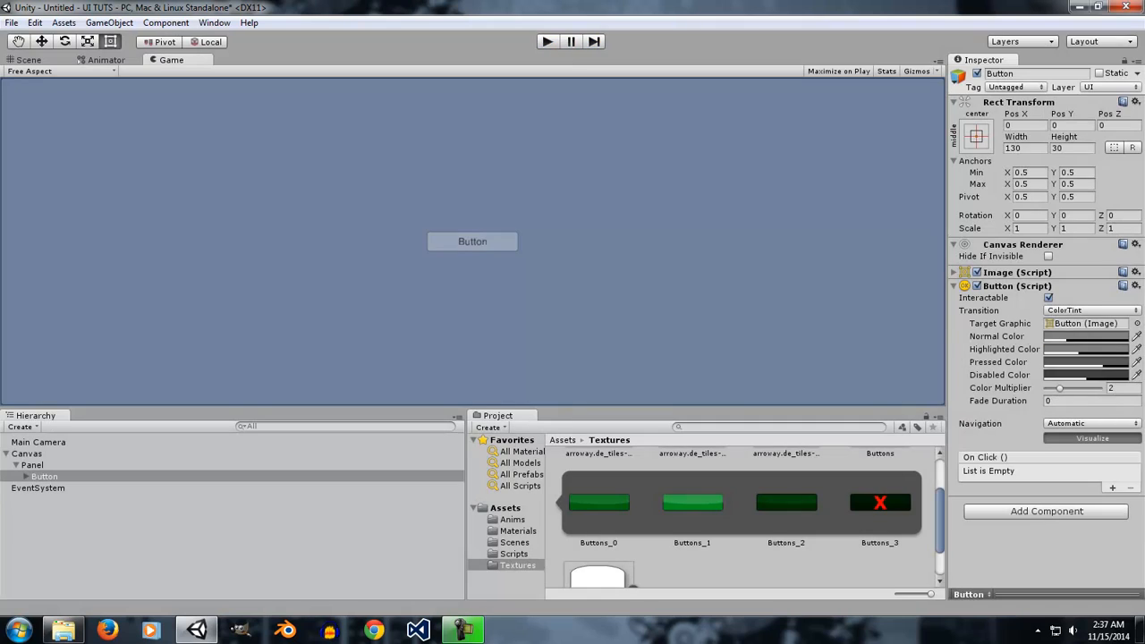
- Set the button's Transition to SpriteSwap and expand its Image component settings
click(1085, 312)
click(1086, 358)
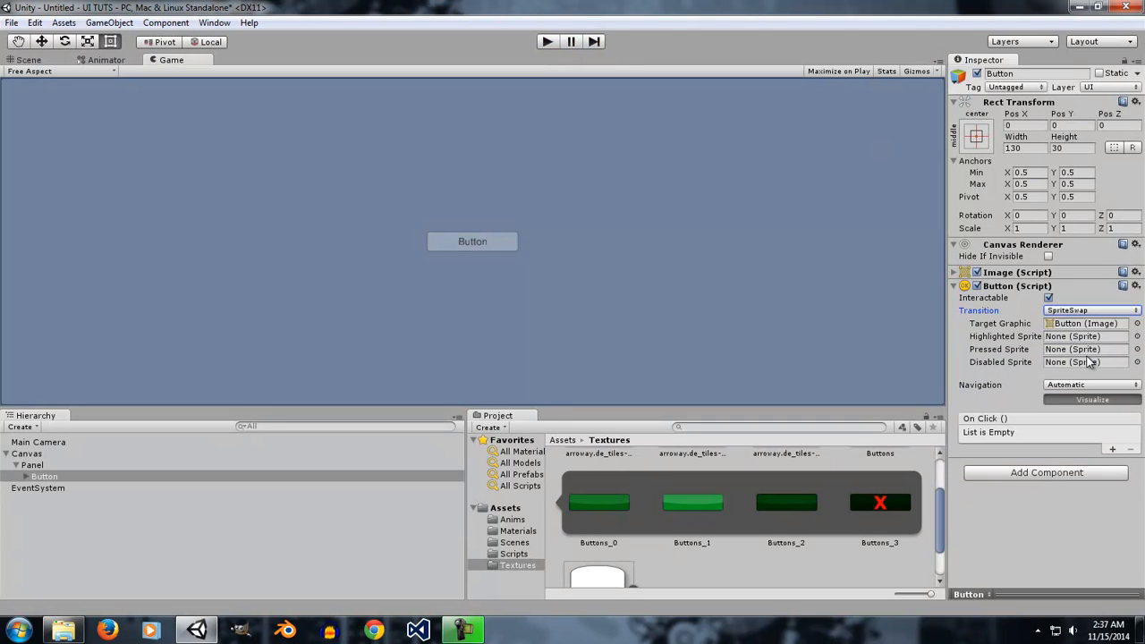
click(959, 273)
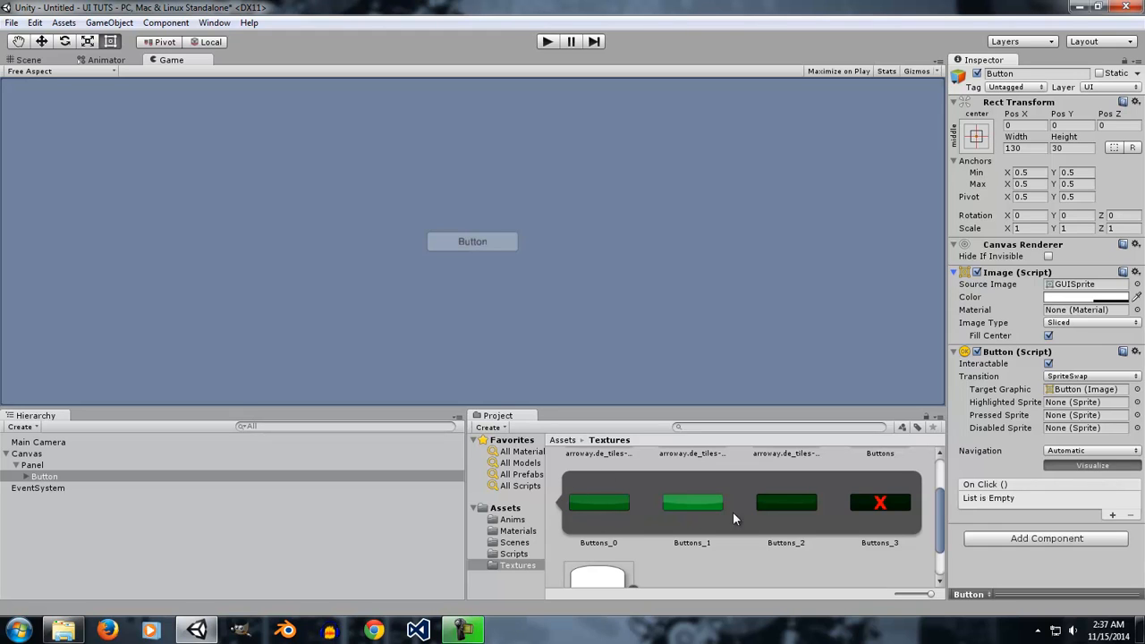
- Assign Buttons_0 as the button's Highlighted Sprite, Buttons_1 as its Pressed Sprite and Buttons_3 as its Disabled Sprite
scroll(940, 515, up, 3)
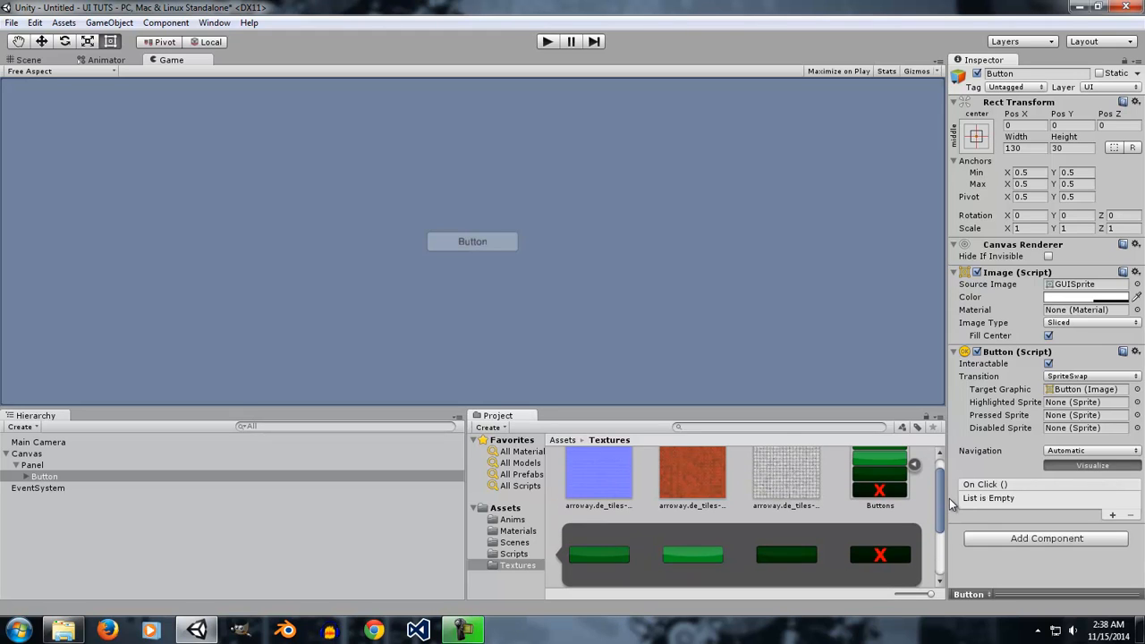
scroll(948, 500, down, 2)
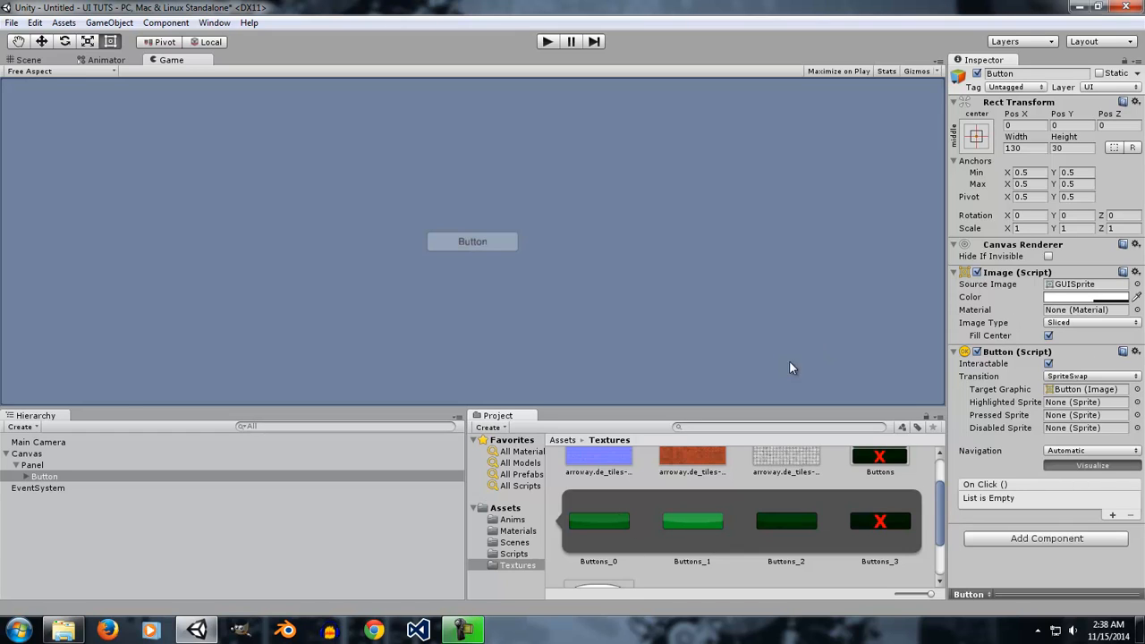
click(51, 467)
click(54, 476)
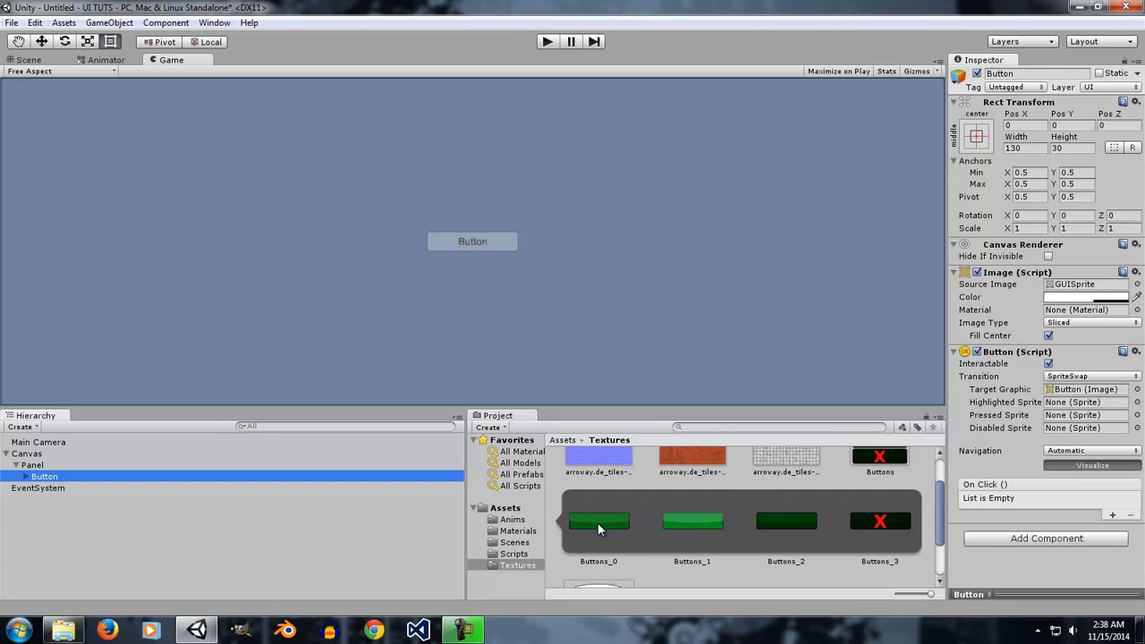
drag(598, 526, 1094, 408)
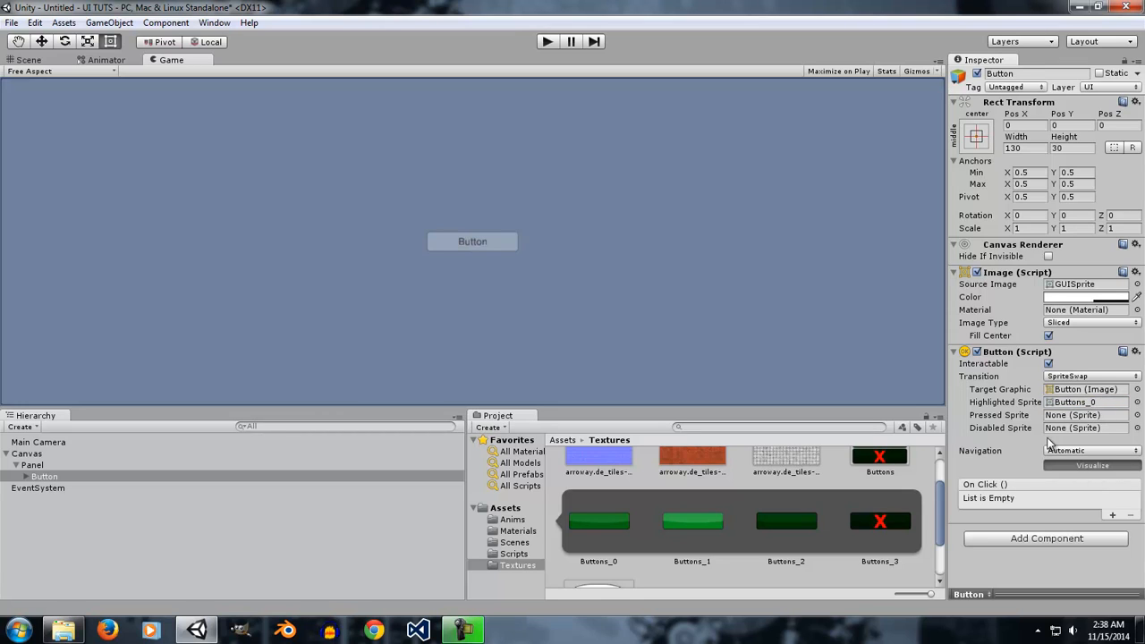
drag(697, 526, 1099, 417)
drag(875, 536, 1087, 427)
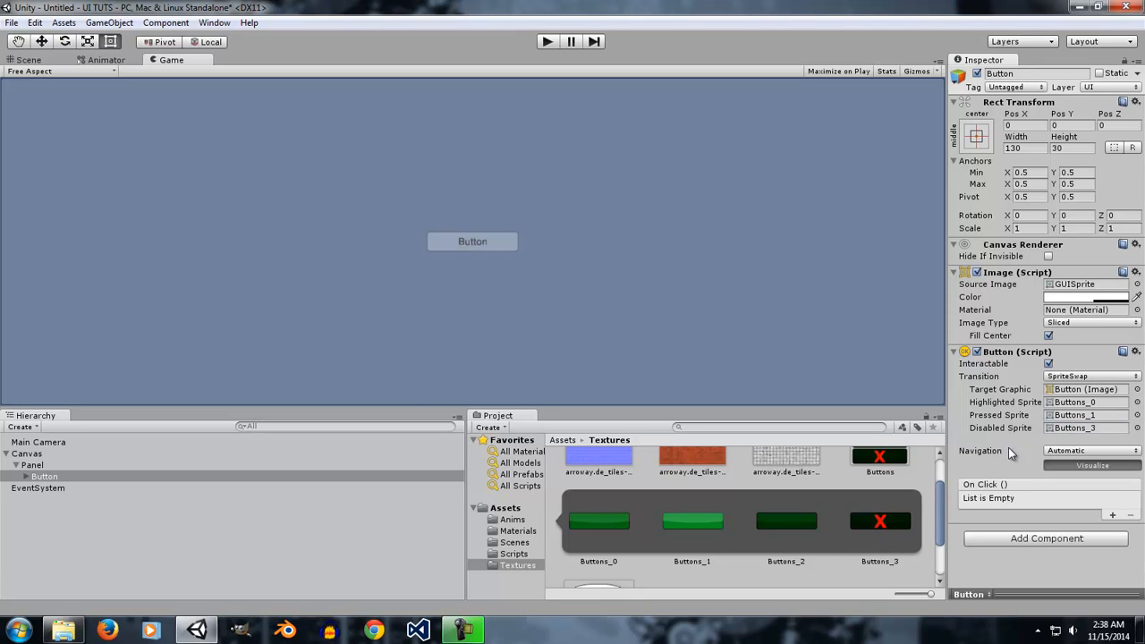
- Set the Source Image of the button's Image component to Buttons_2
drag(798, 529, 1065, 284)
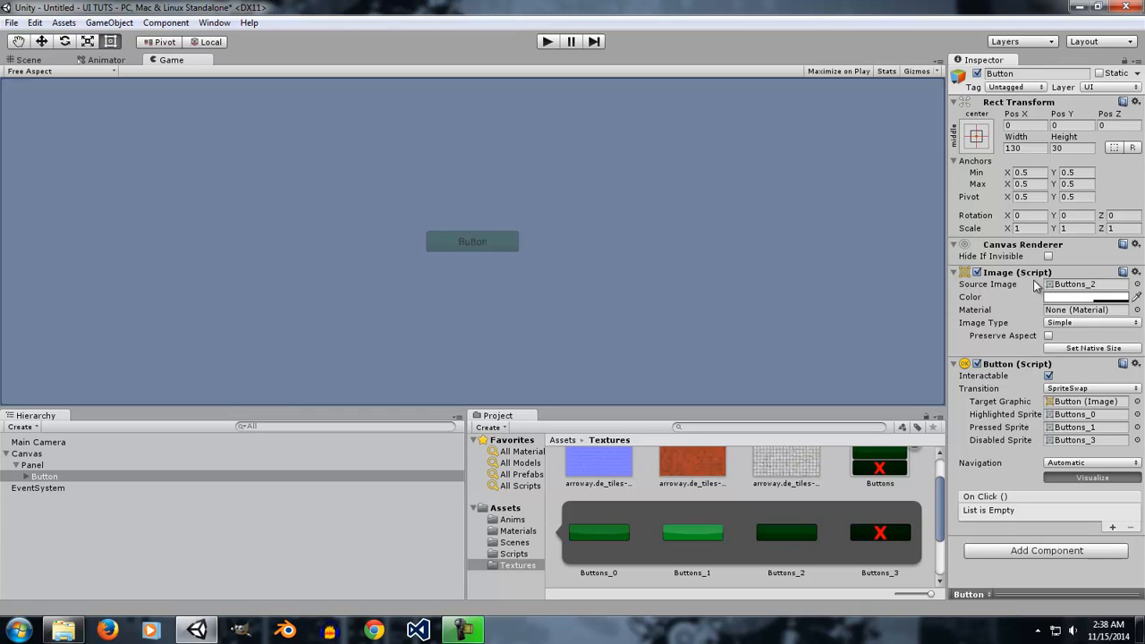
drag(1008, 276, 1087, 402)
right_click(43, 476)
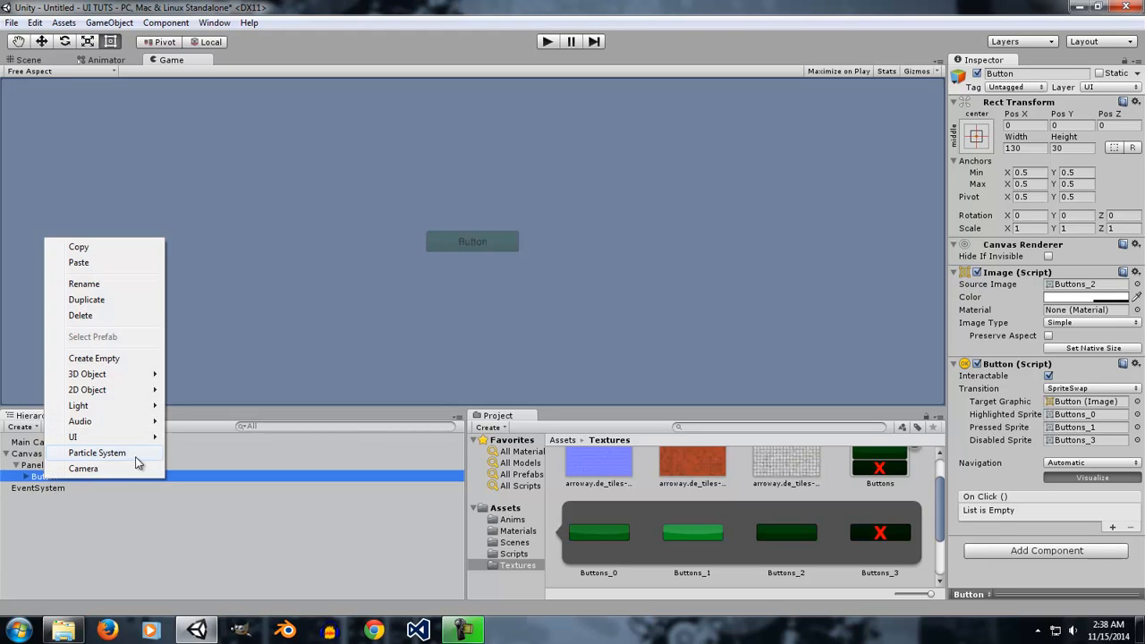
mouse_move(125, 438)
click(996, 469)
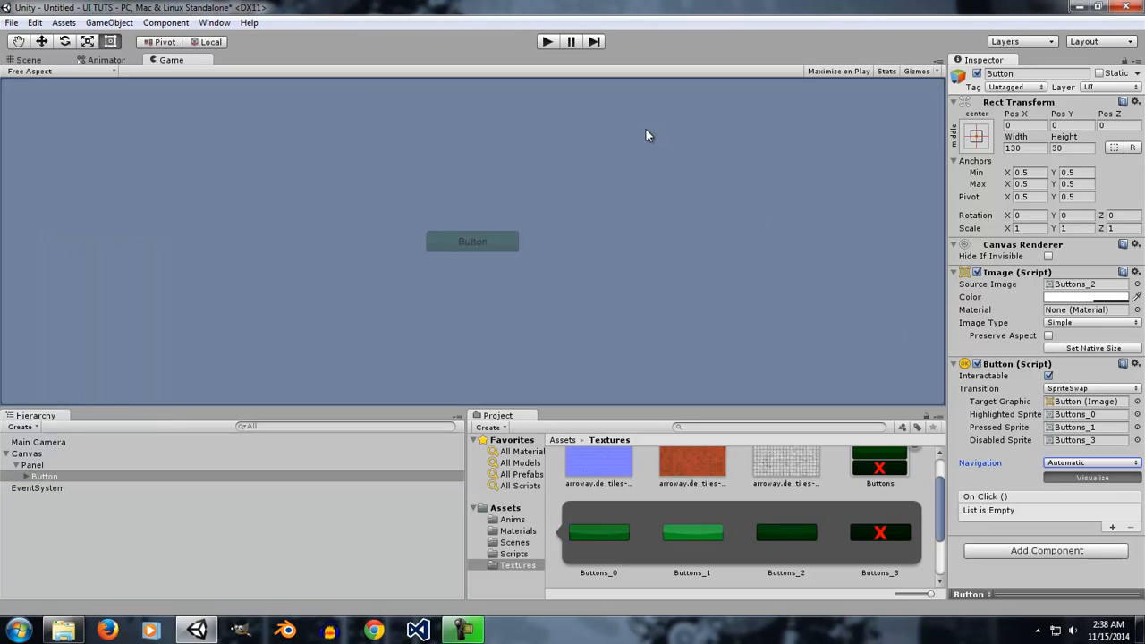
- Test the sprite swap in play mode, including the disabled sprite with Interactable turned off, and stop the playback
click(548, 43)
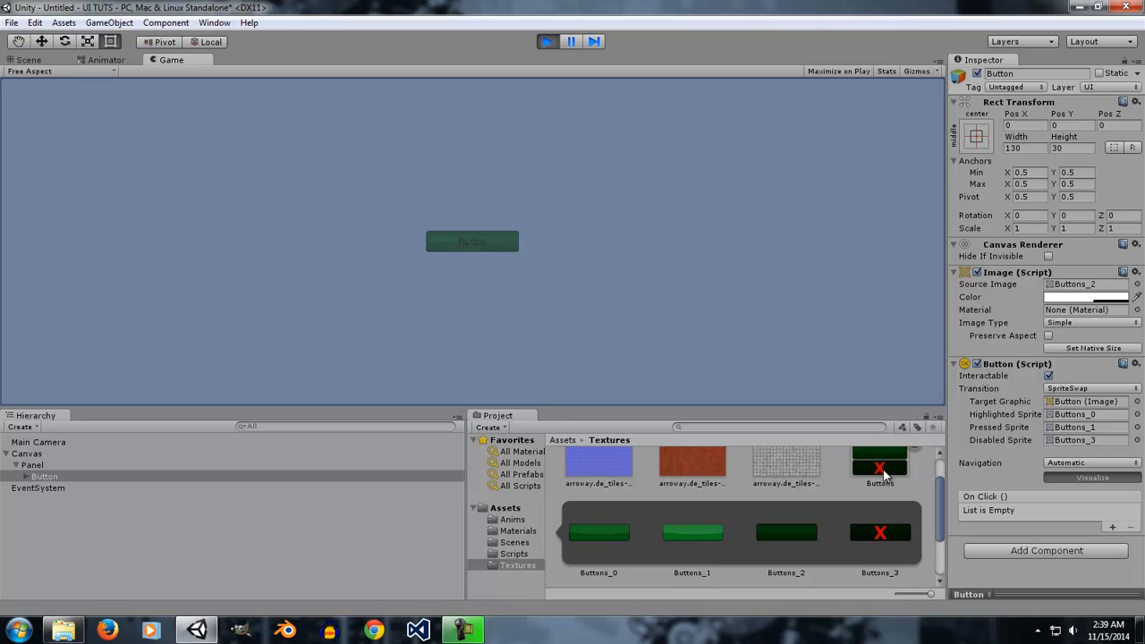
click(1049, 376)
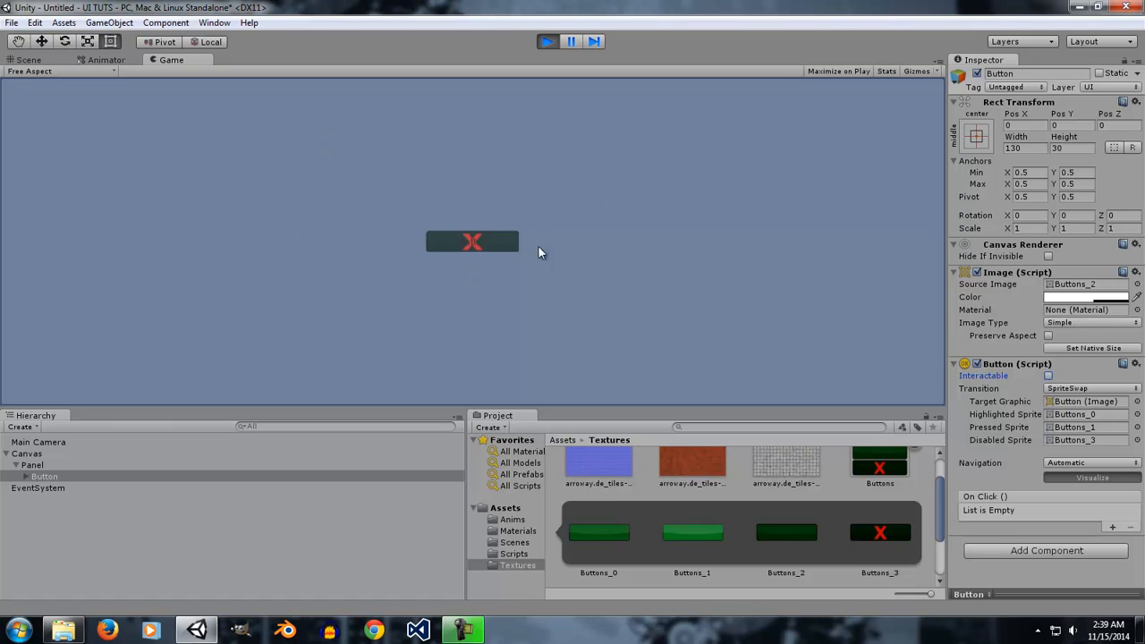
click(898, 552)
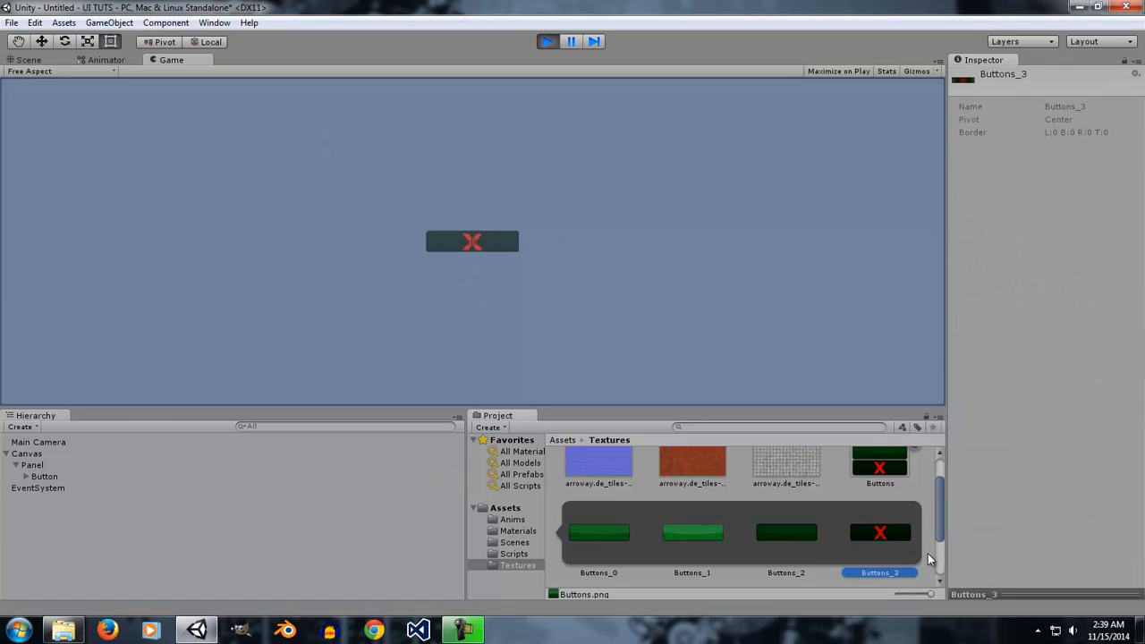
click(64, 466)
click(65, 476)
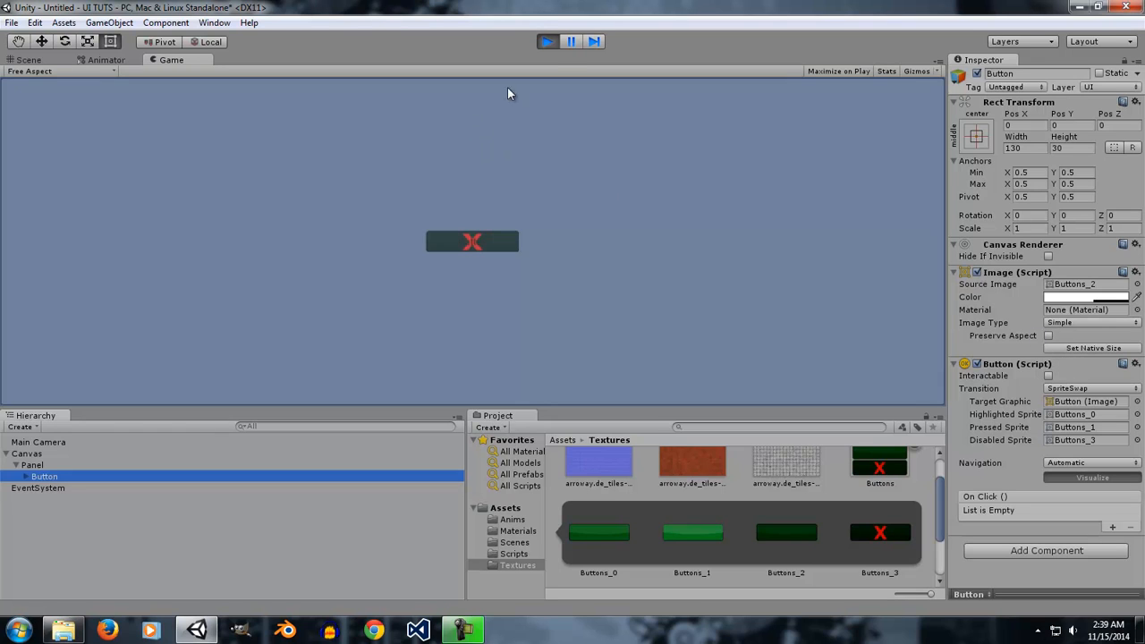
click(548, 42)
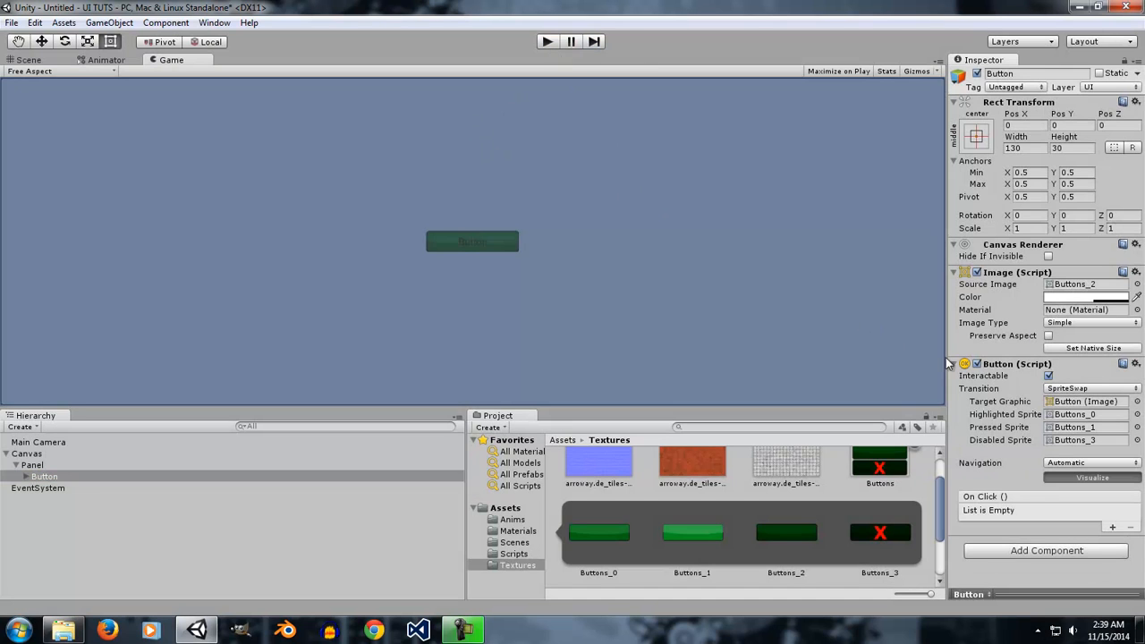
- Set the button's Transition to Animation and review its Normal, Highlighted, Pressed and Disabled trigger names
click(1063, 390)
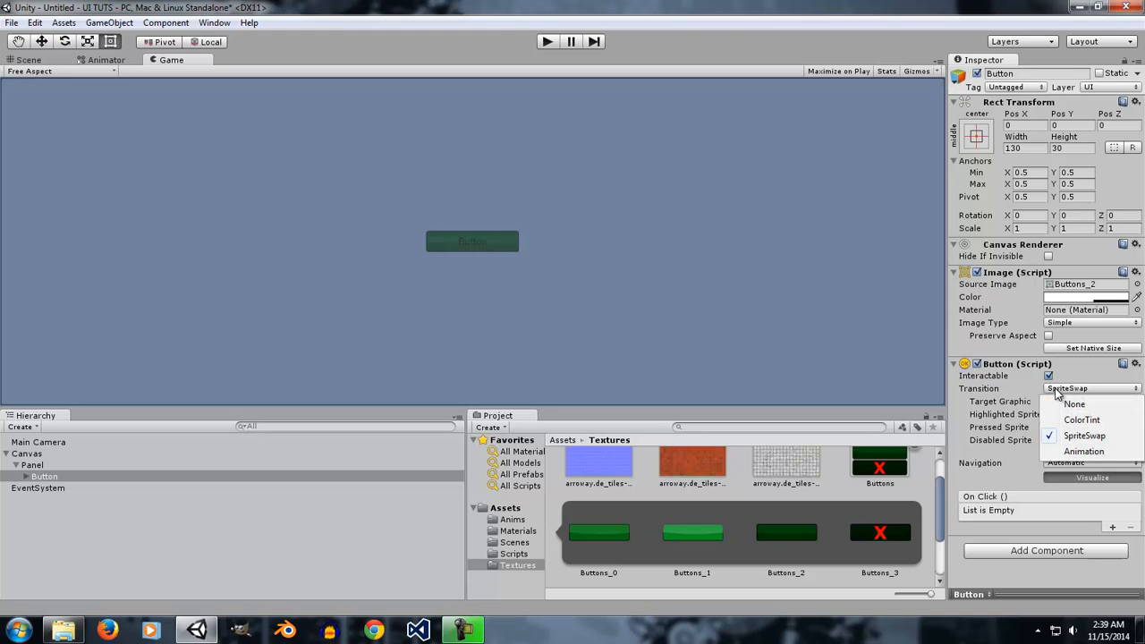
click(1070, 450)
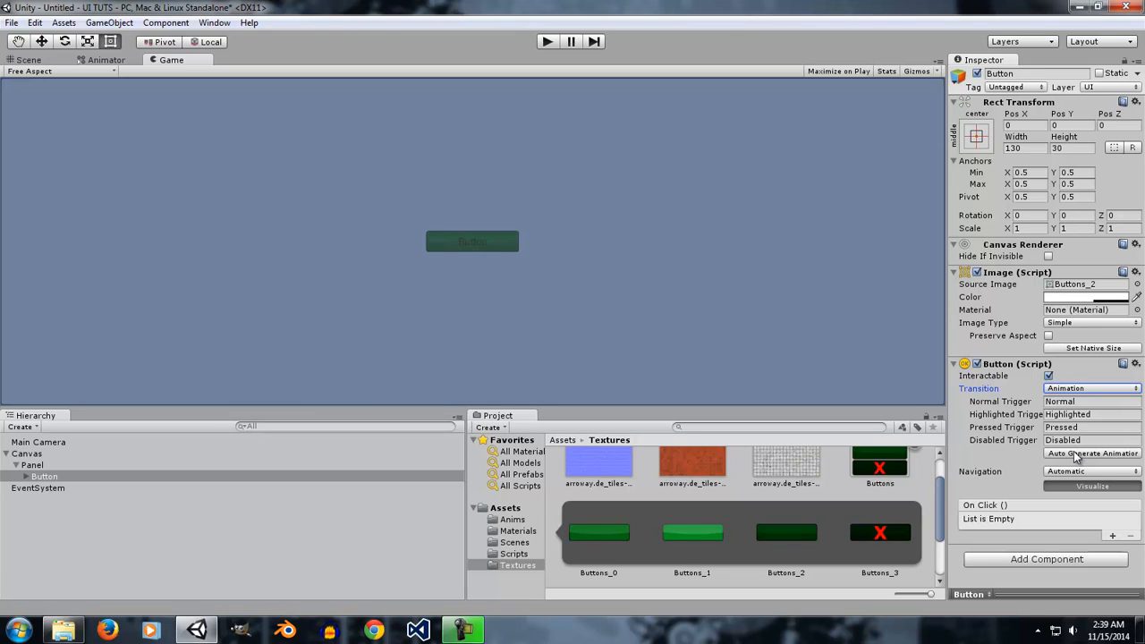
click(1094, 402)
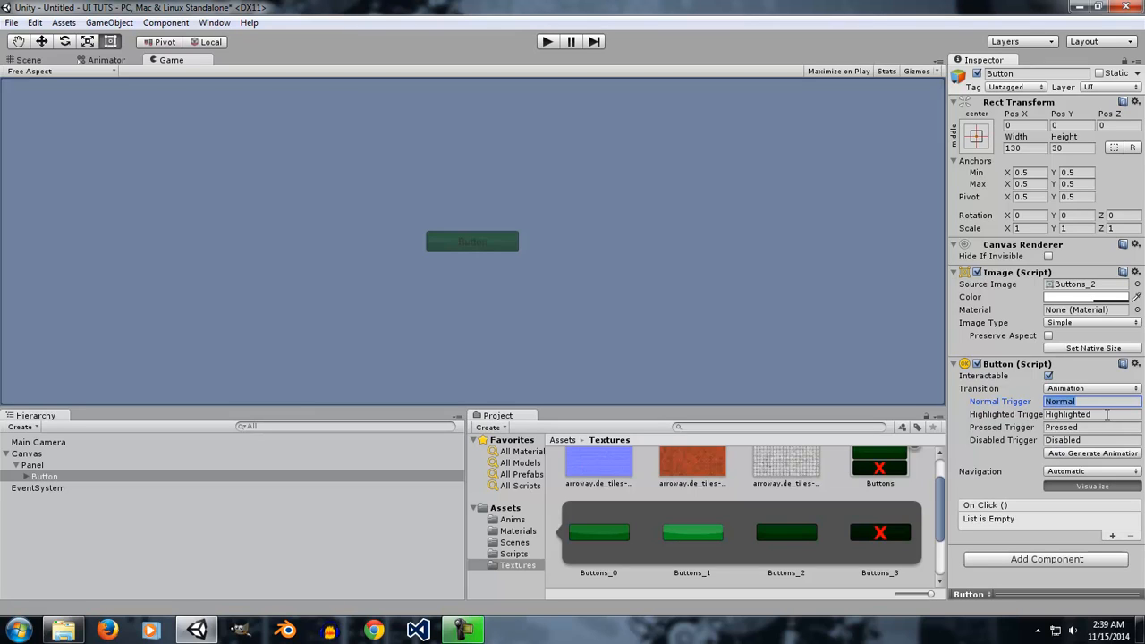
click(1073, 402)
click(1097, 415)
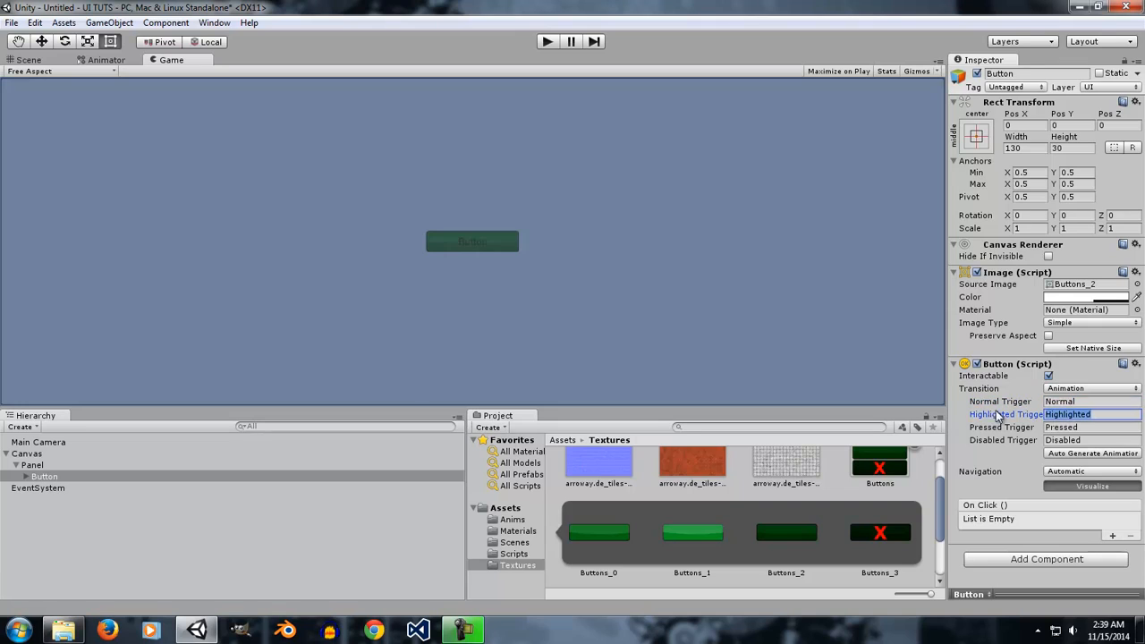
click(1102, 430)
click(1101, 442)
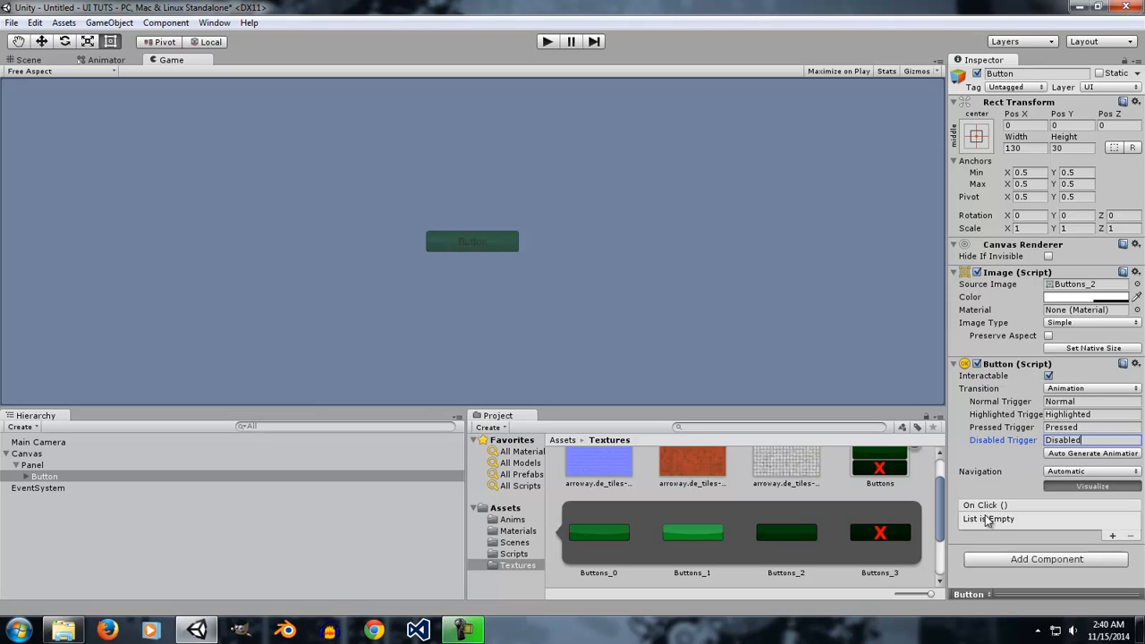
- Auto-generate the button's animation controller, save it as Button in the Anims folder, and review the added Animator component
click(1081, 454)
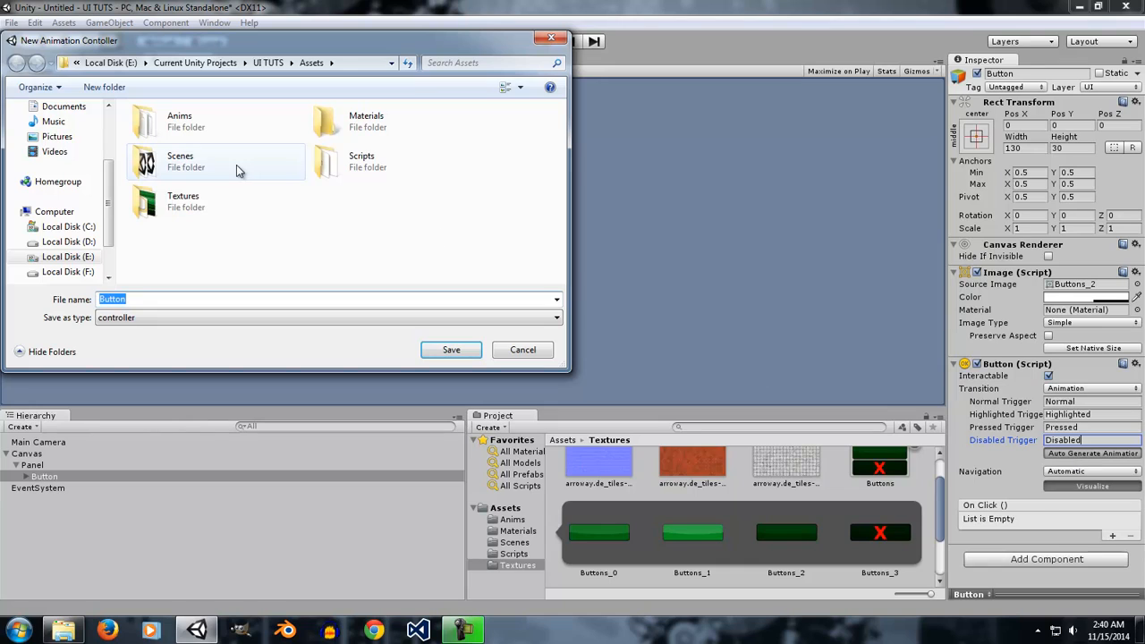
double_click(208, 127)
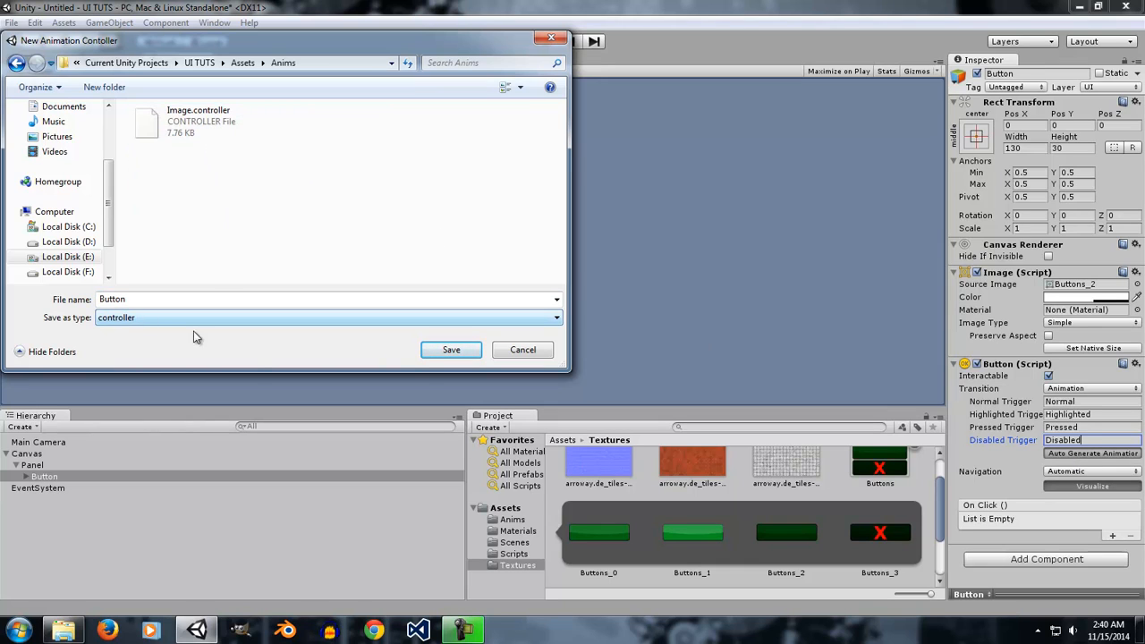
click(449, 350)
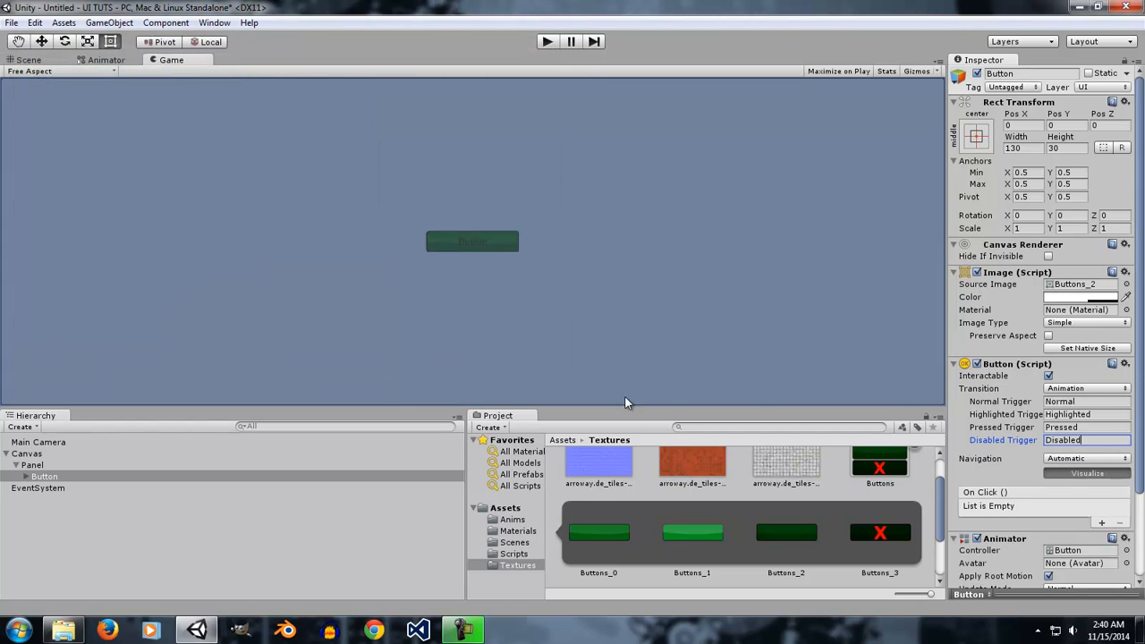
scroll(1140, 429, down, 1)
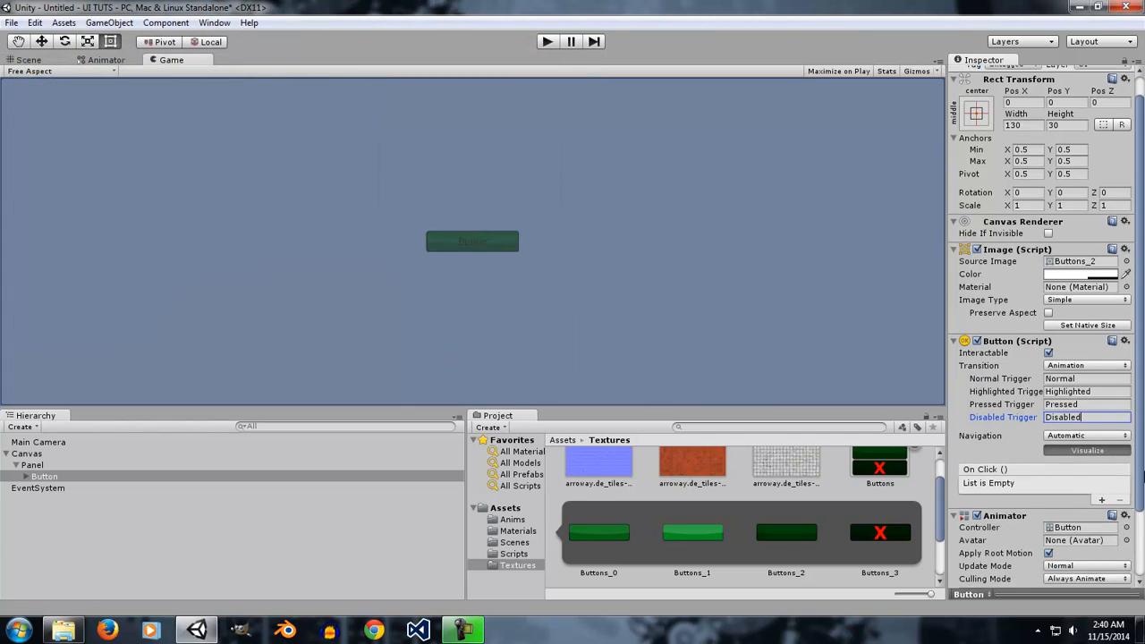
scroll(1142, 474, down, 3)
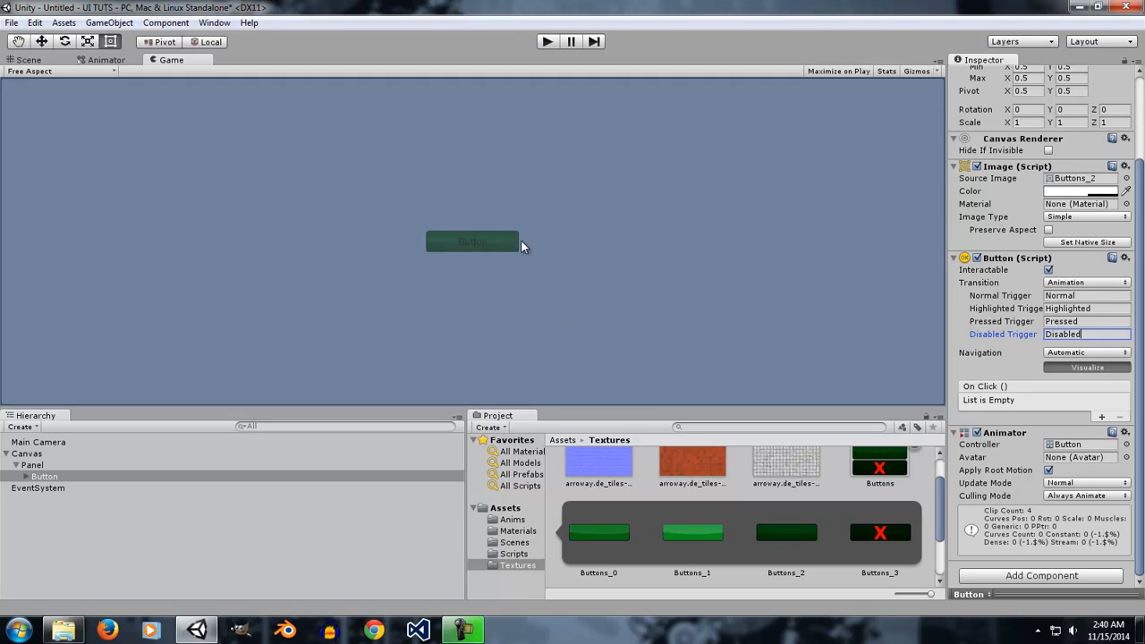
click(498, 242)
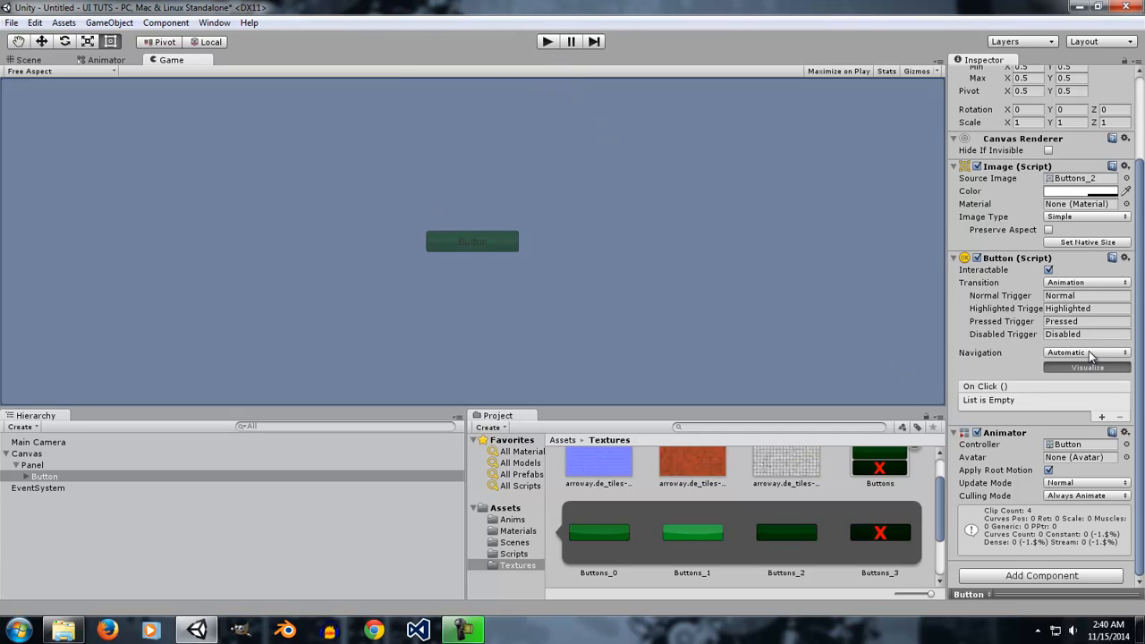
click(10, 25)
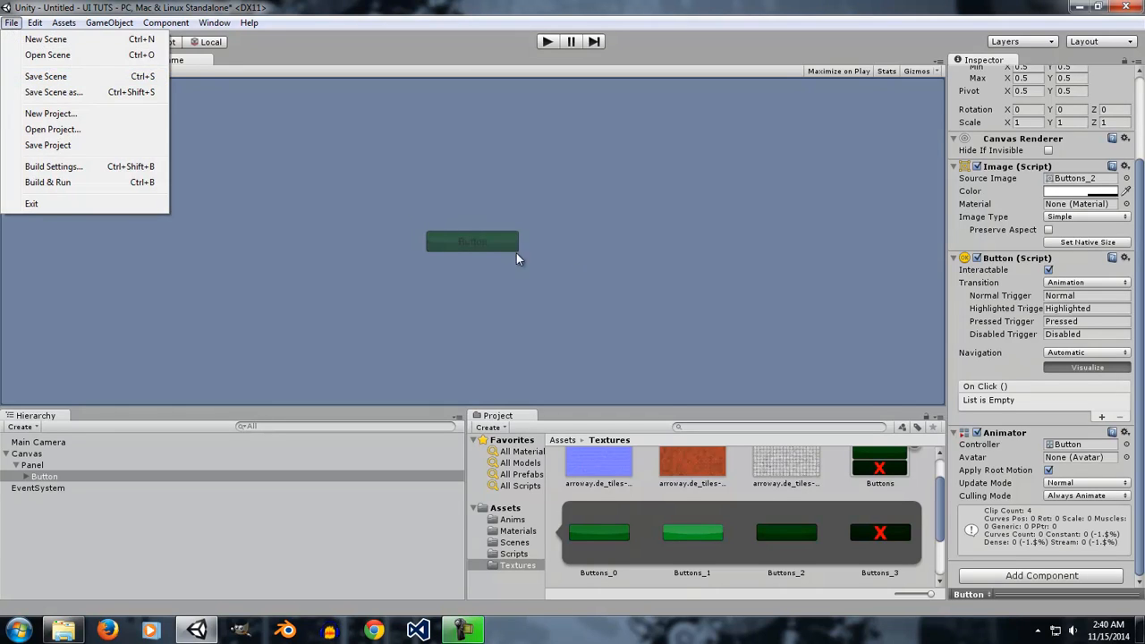
click(408, 56)
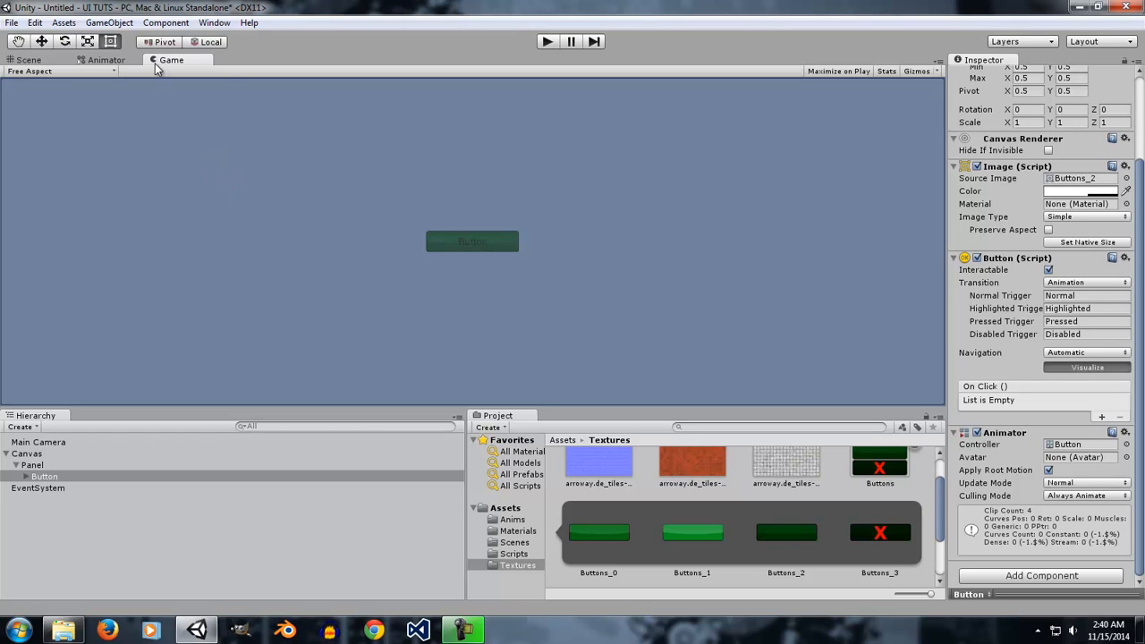
- Open the Animation window and dock it beside the Game view
click(206, 25)
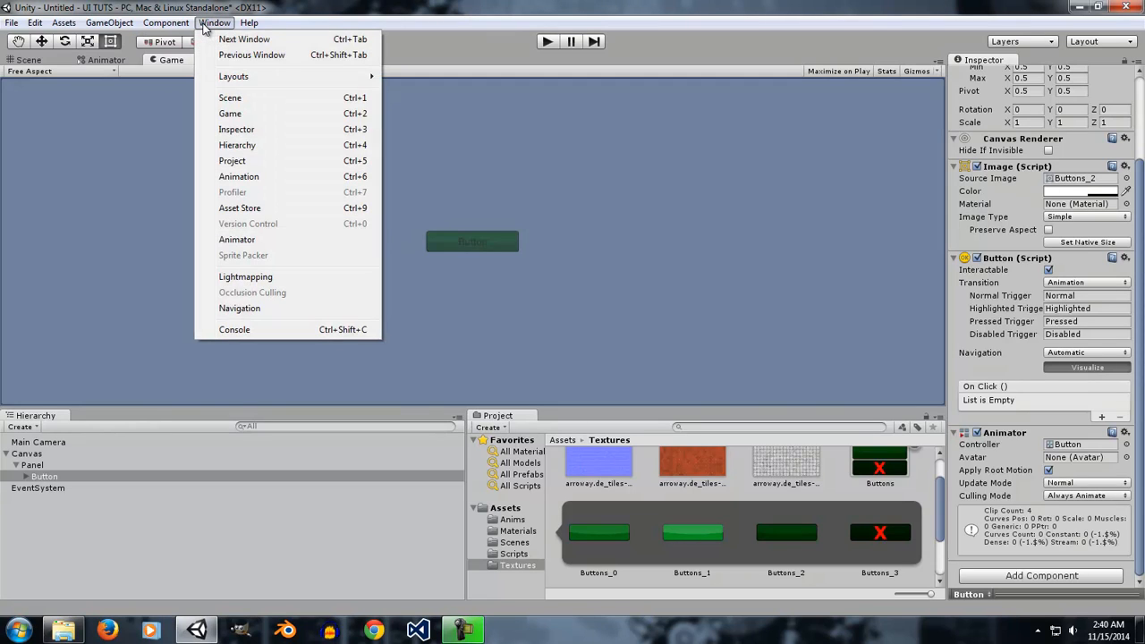
click(252, 179)
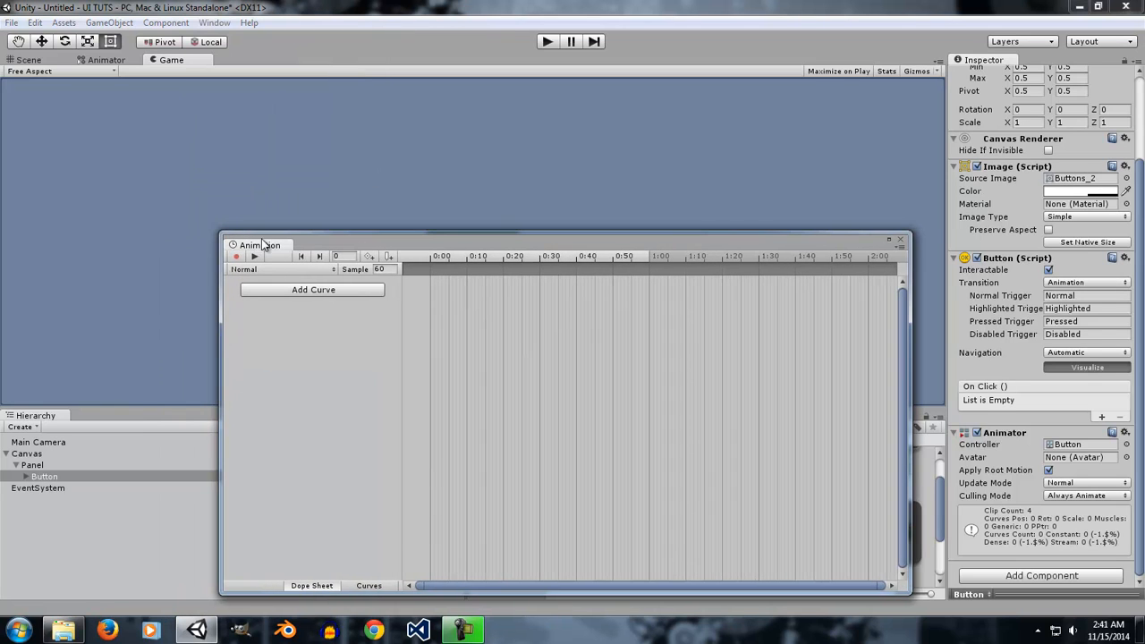
drag(263, 245, 290, 69)
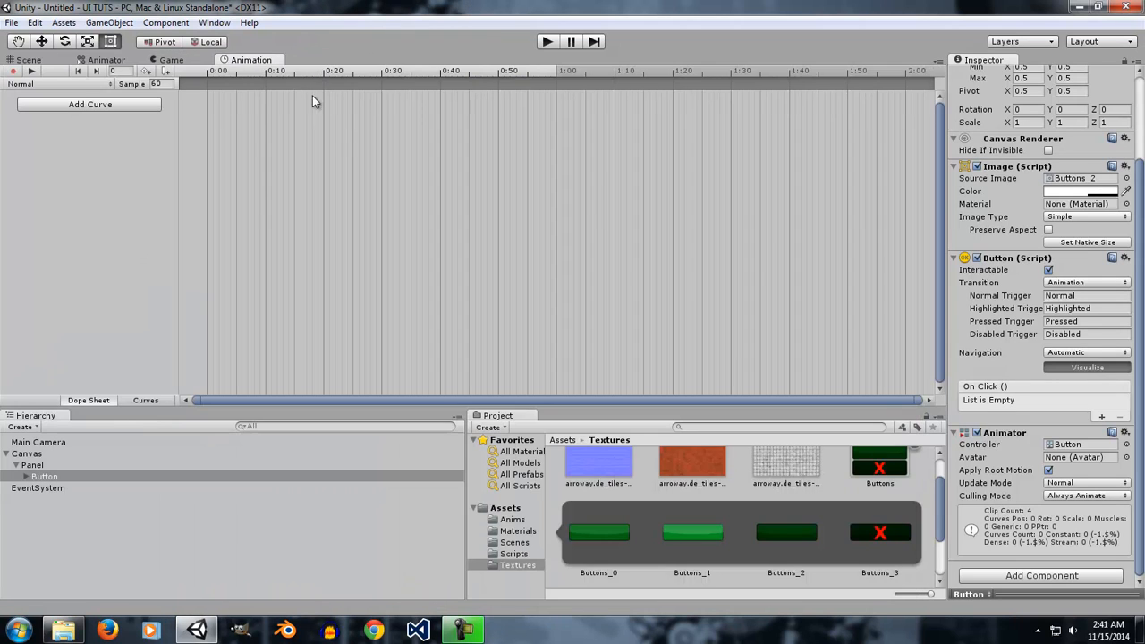
- Examine the button's Animator state graph and select the Button controller in the Anims folder
click(90, 62)
click(52, 466)
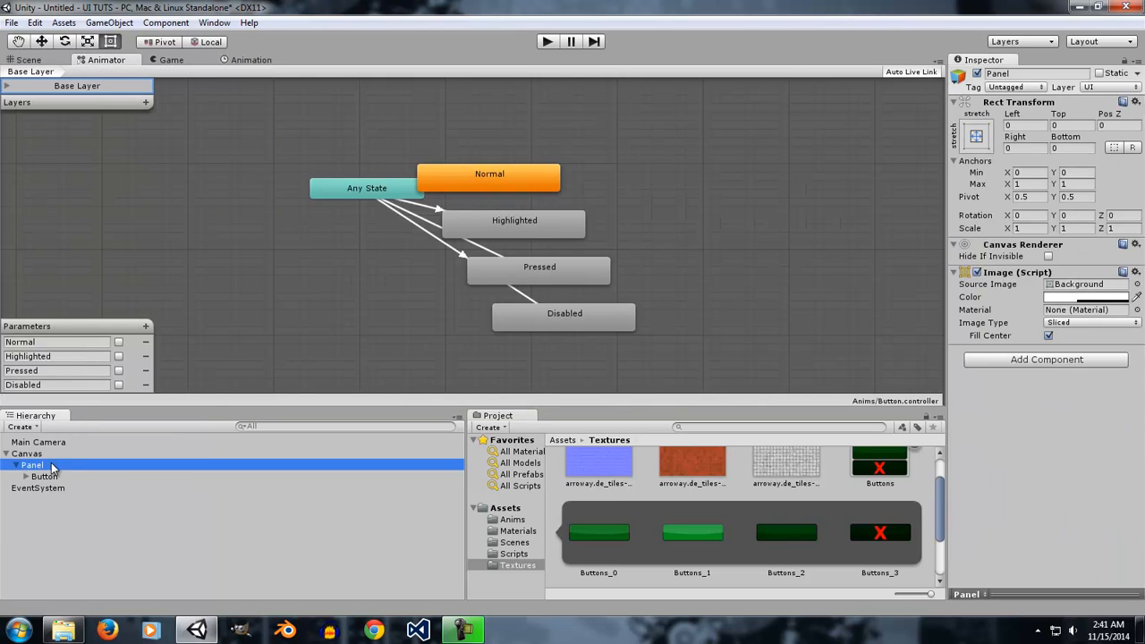
click(50, 456)
click(54, 476)
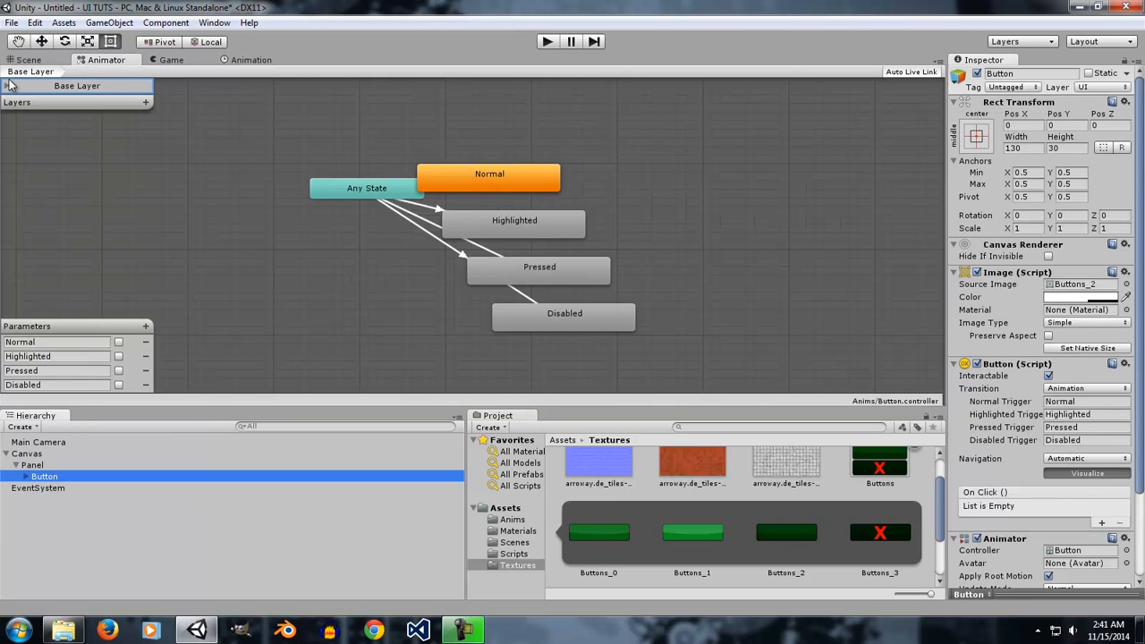
click(18, 61)
click(515, 521)
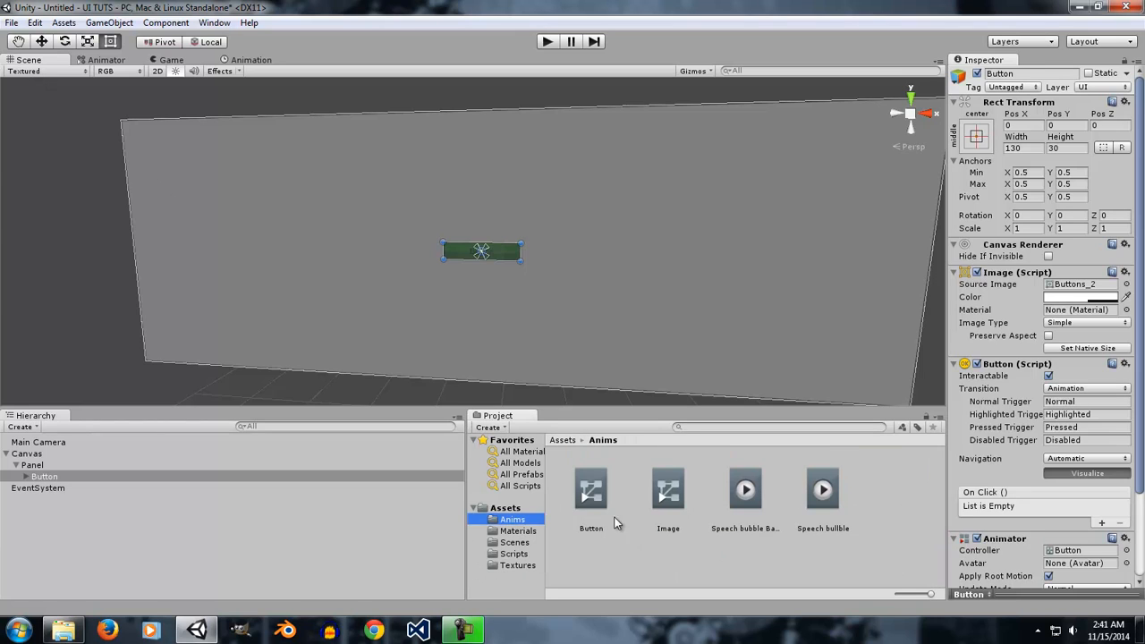
click(593, 505)
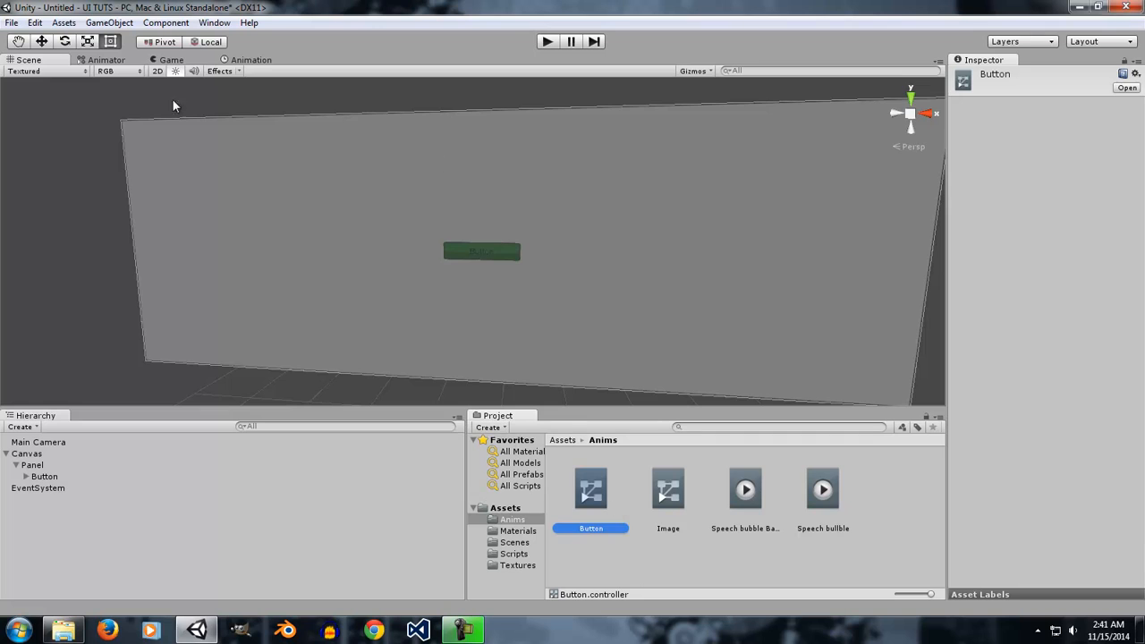
- Rearrange the Normal, Highlighted, Pressed and Disabled states into a column beside Any State in the Animator graph
click(99, 63)
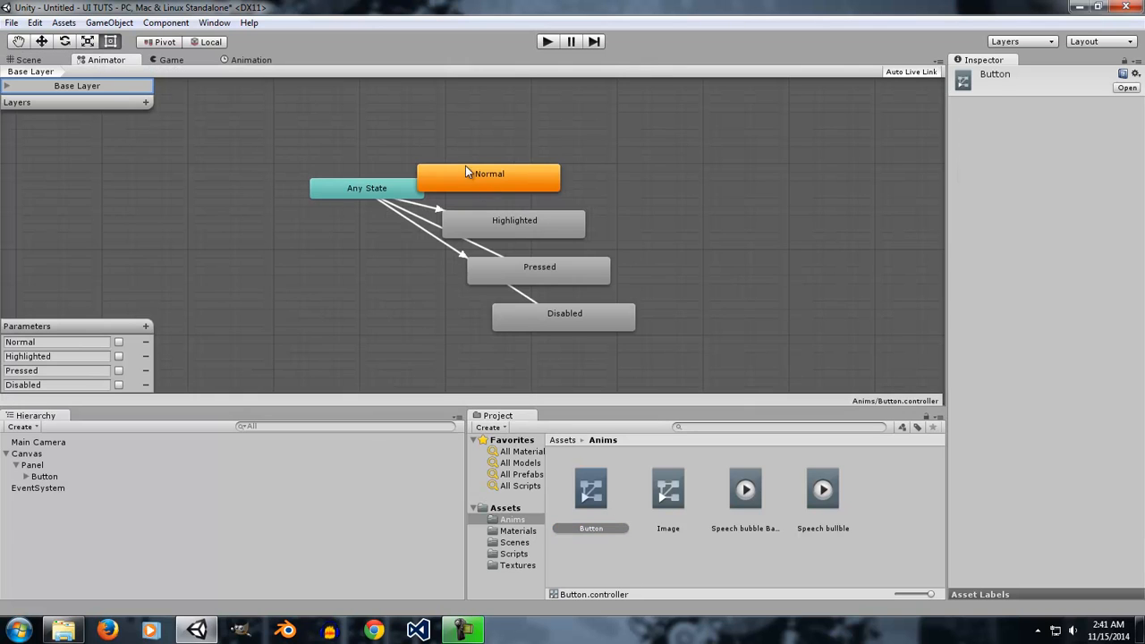
drag(465, 172, 649, 172)
drag(543, 219, 701, 231)
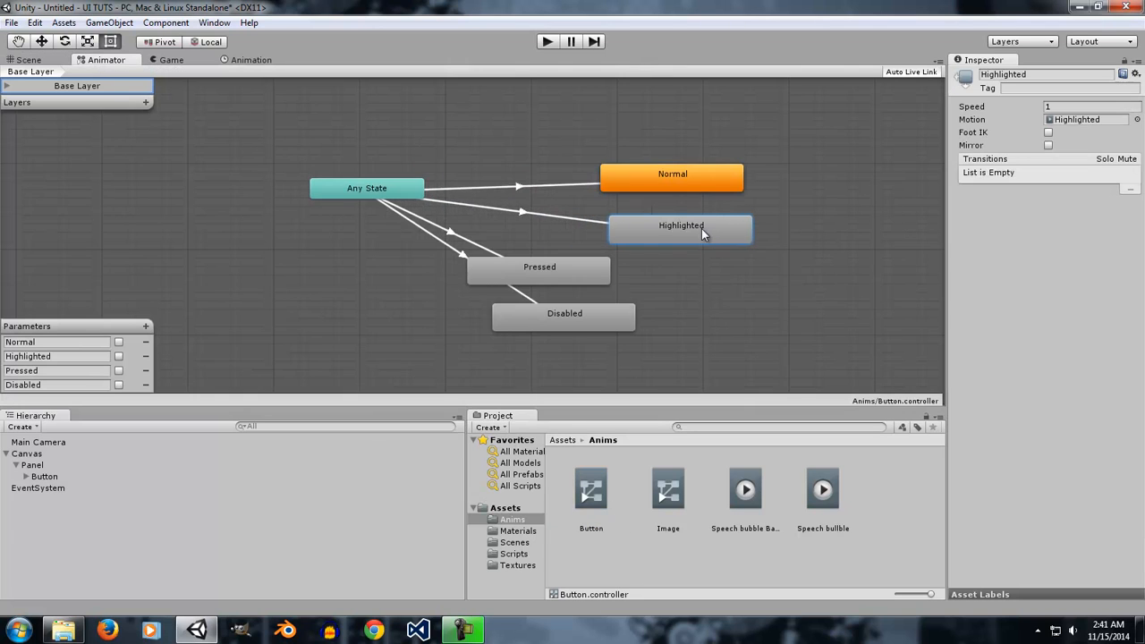
drag(579, 280, 719, 285)
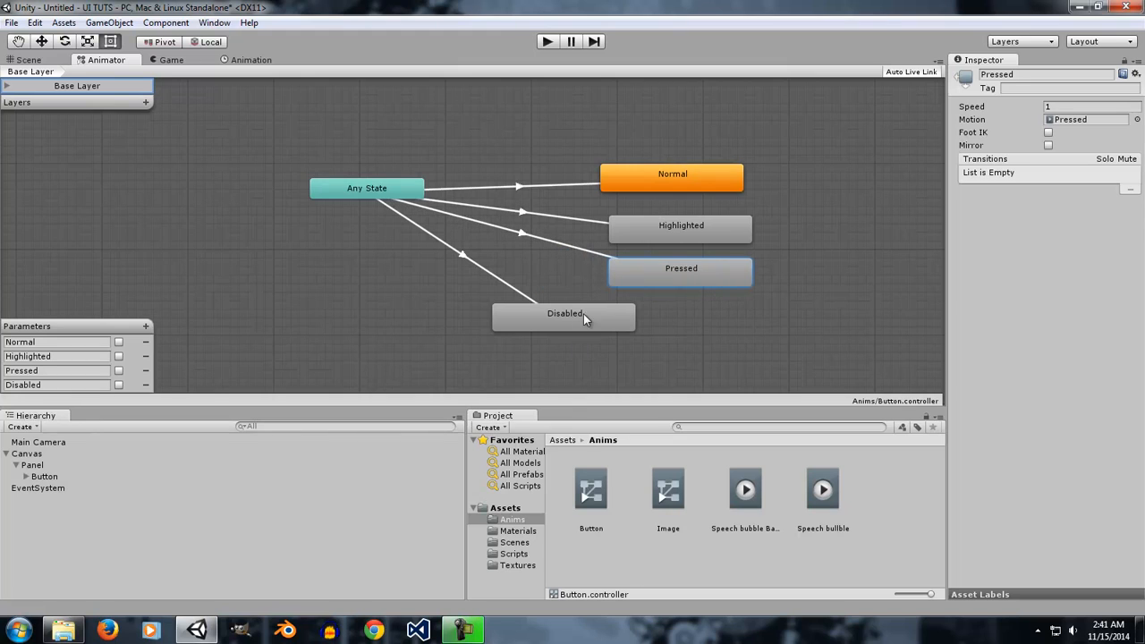
drag(583, 313, 704, 309)
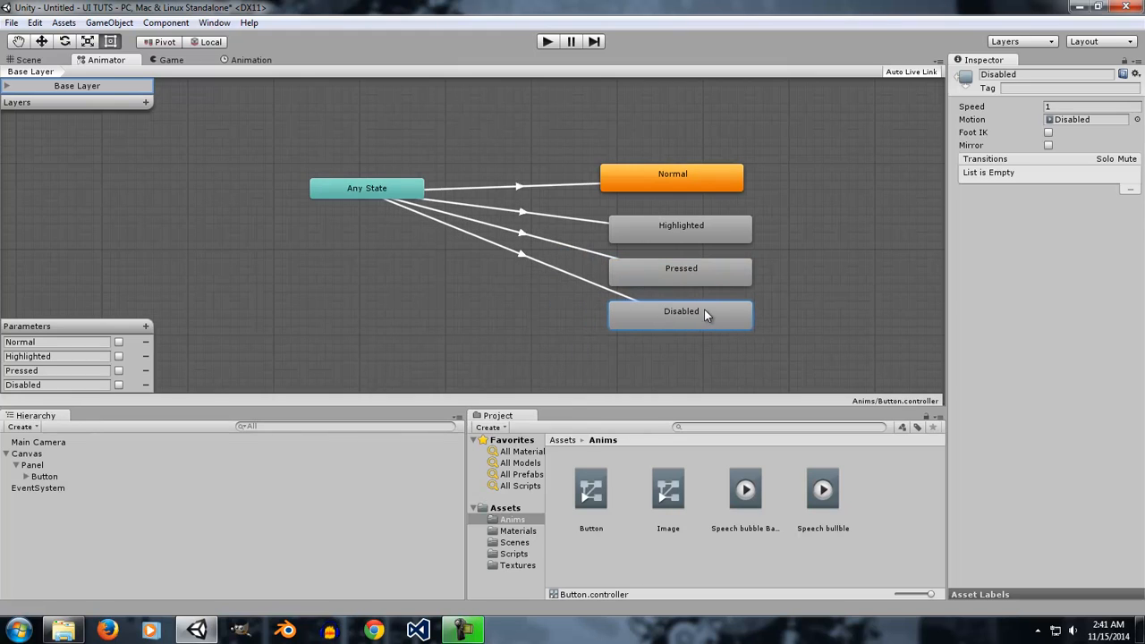
- Select the Button object and detach the Animation window into a floating window over the Scene view
click(52, 479)
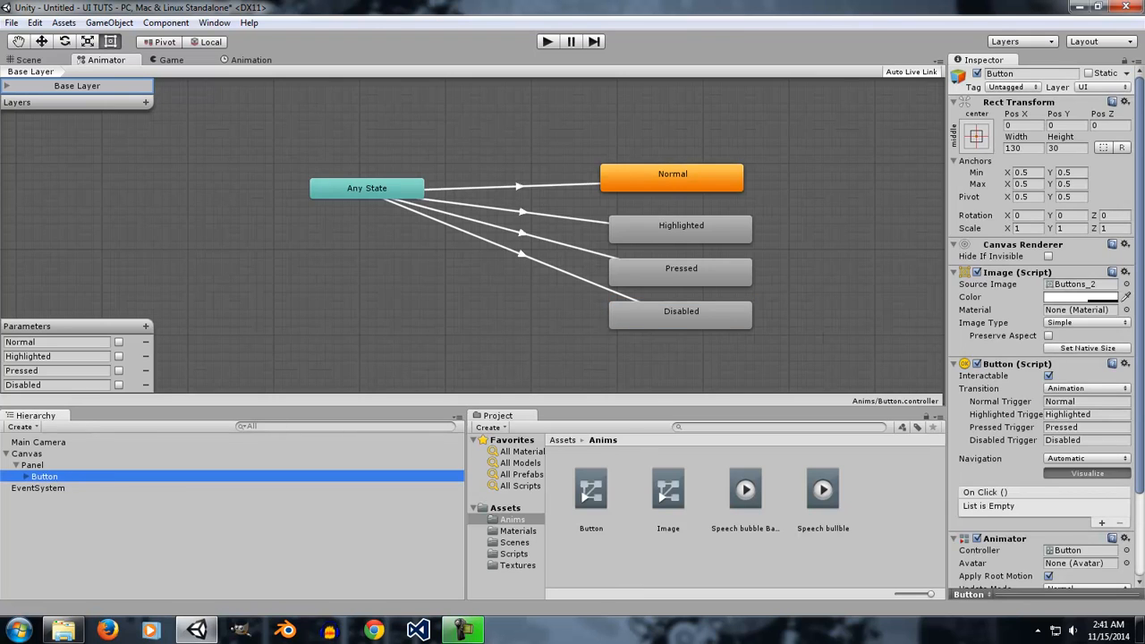
click(1140, 518)
drag(252, 59, 394, 135)
drag(254, 18, 598, 218)
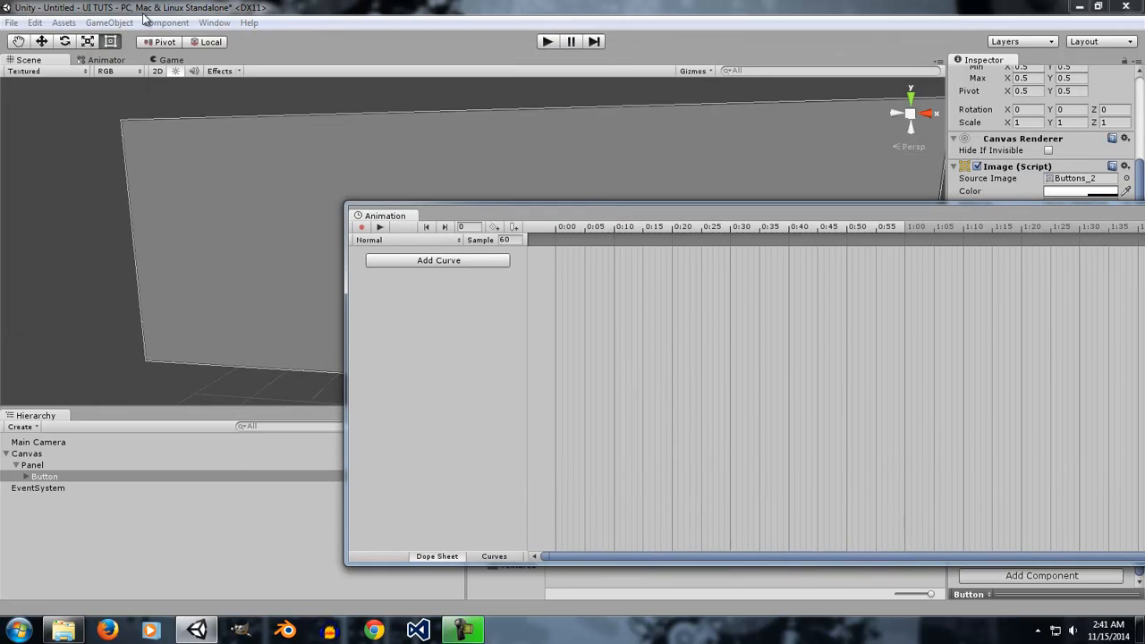
click(214, 23)
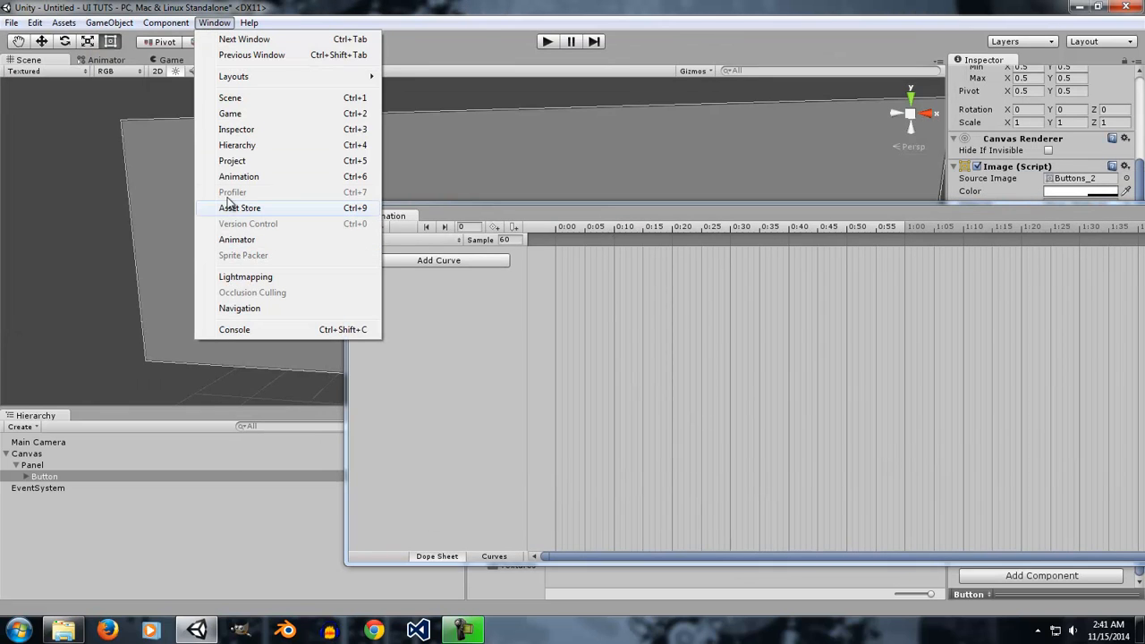
drag(528, 218, 434, 204)
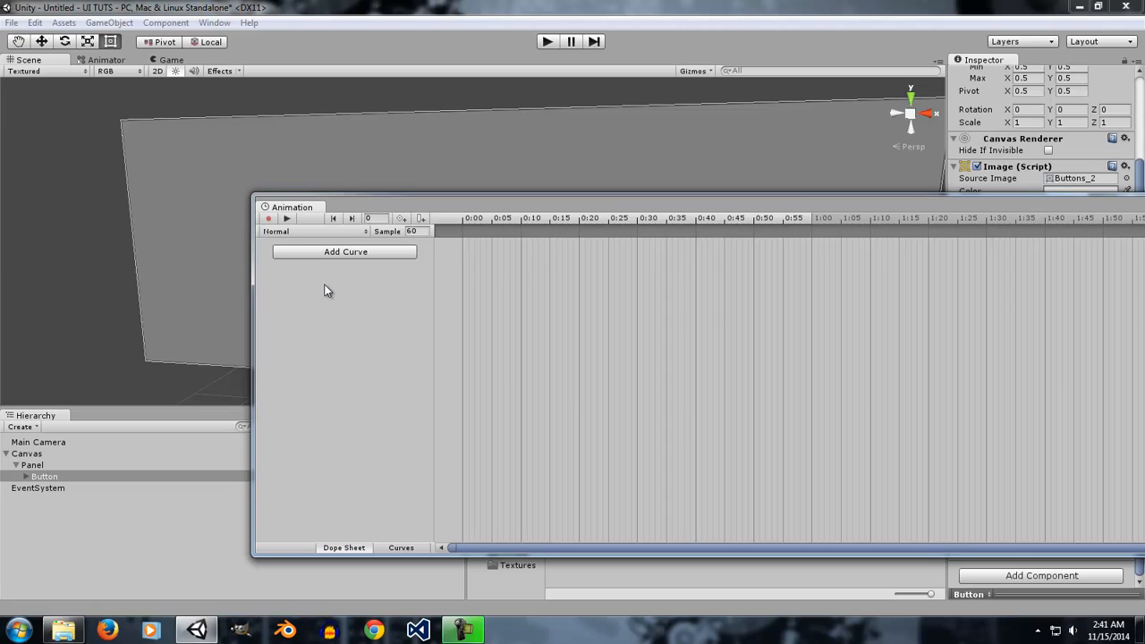
- Review the button's animation clip list, and show the Game view behind the repositioned Animation window
click(273, 232)
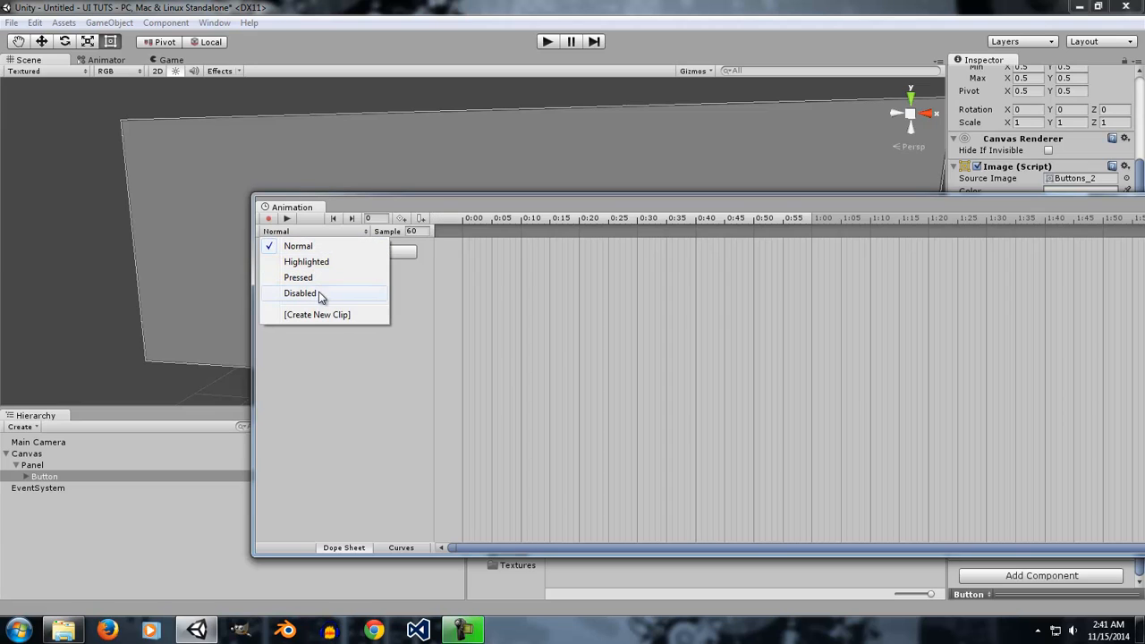
click(301, 374)
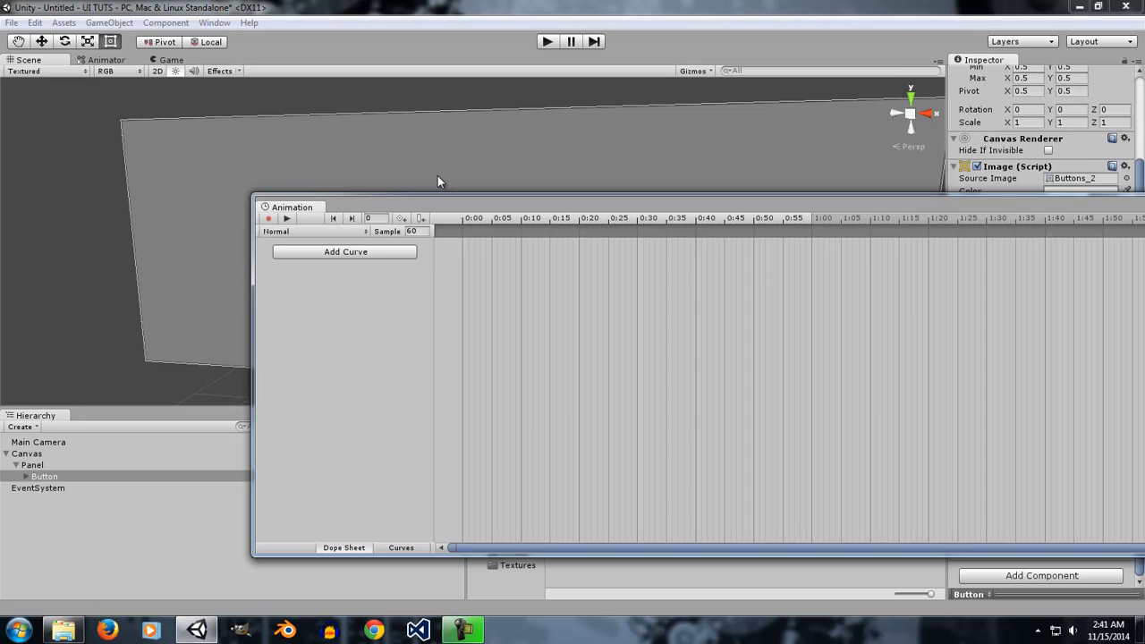
drag(440, 205, 341, 263)
click(179, 60)
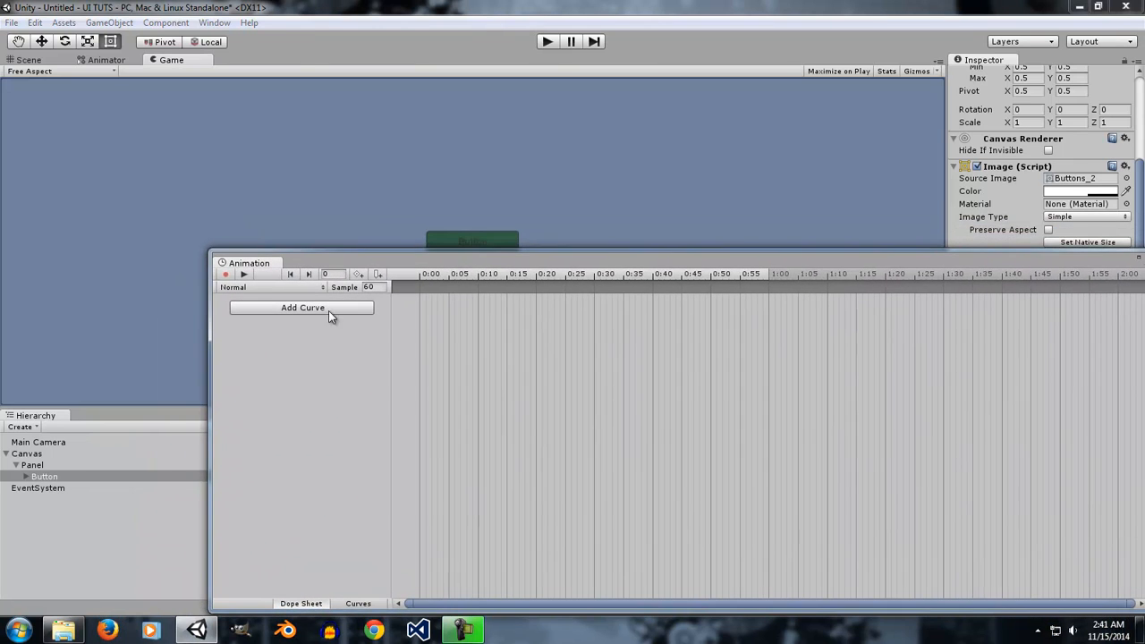
- Move the Animation window clear of the button and look over the component list for adding curves to the Normal clip
click(250, 289)
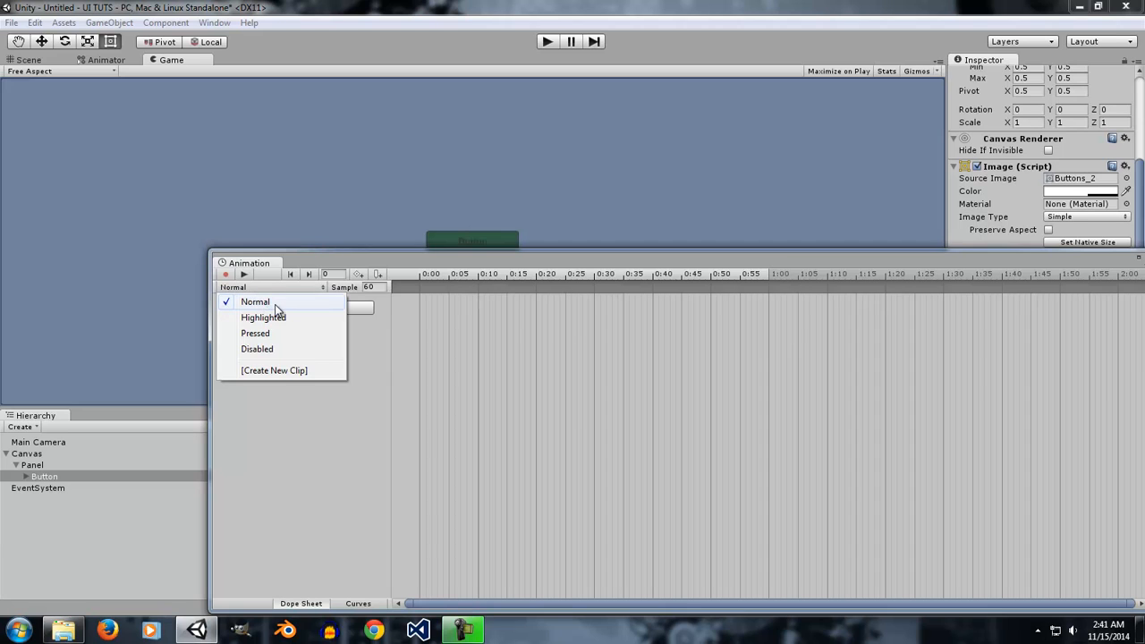
click(226, 275)
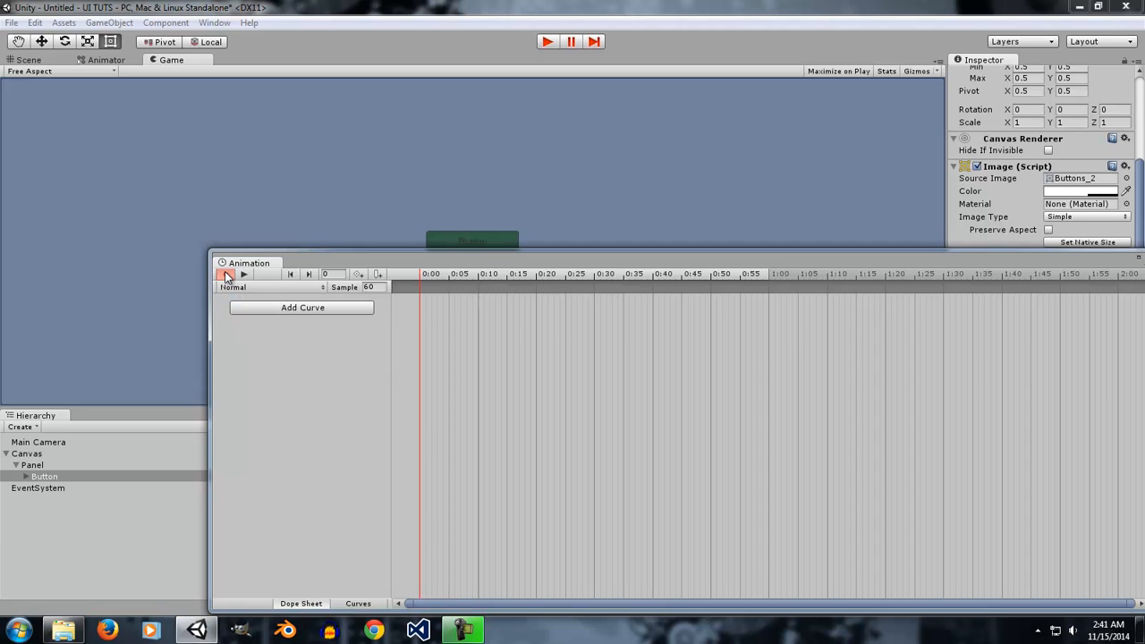
drag(442, 266, 286, 354)
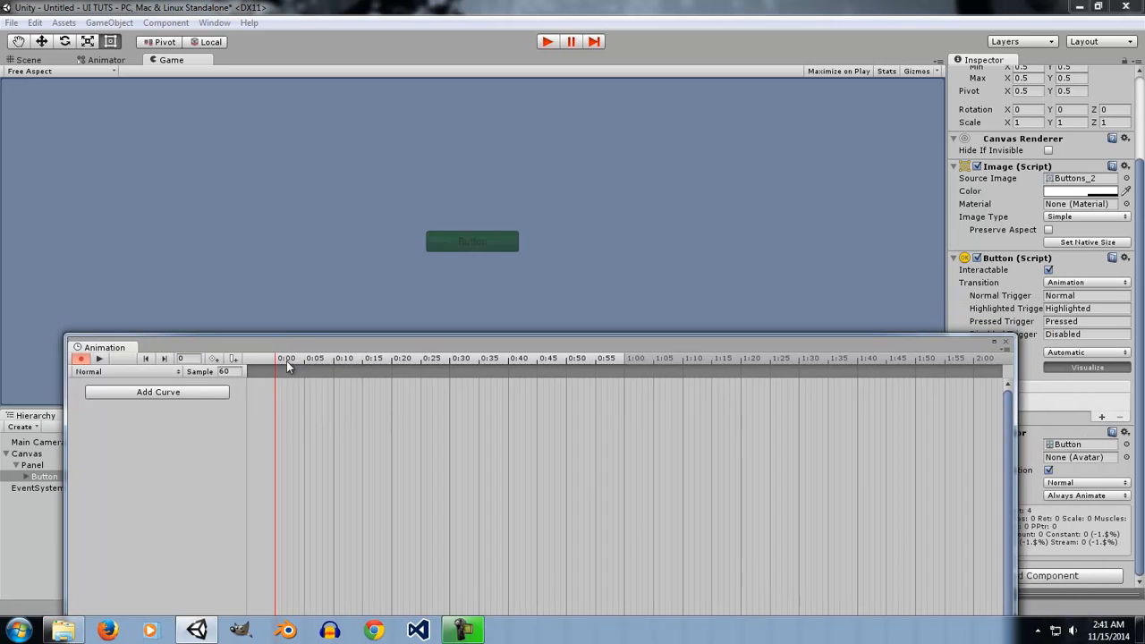
click(198, 392)
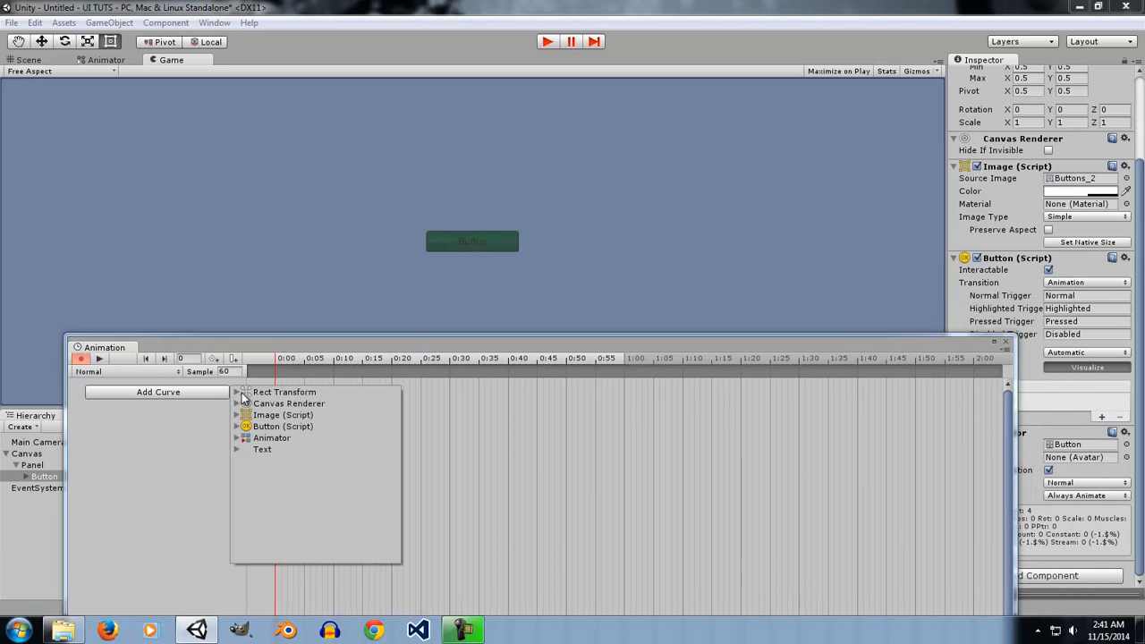
click(173, 424)
click(81, 358)
- Switch to the Highlighted clip and add a Rect Transform Size Delta curve to it
click(98, 372)
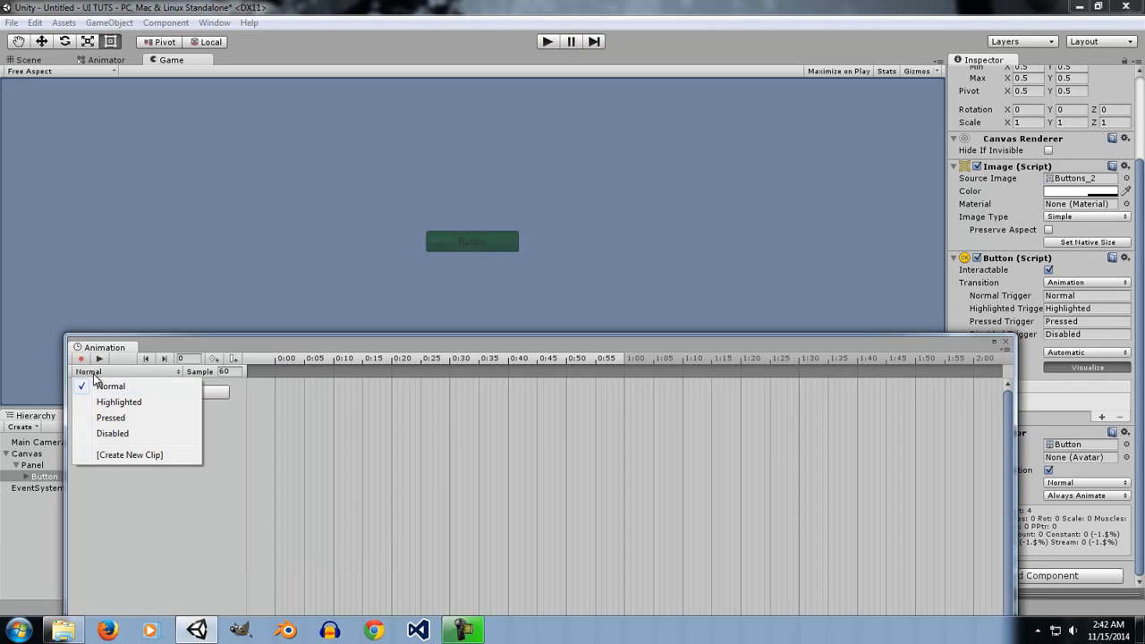
click(120, 399)
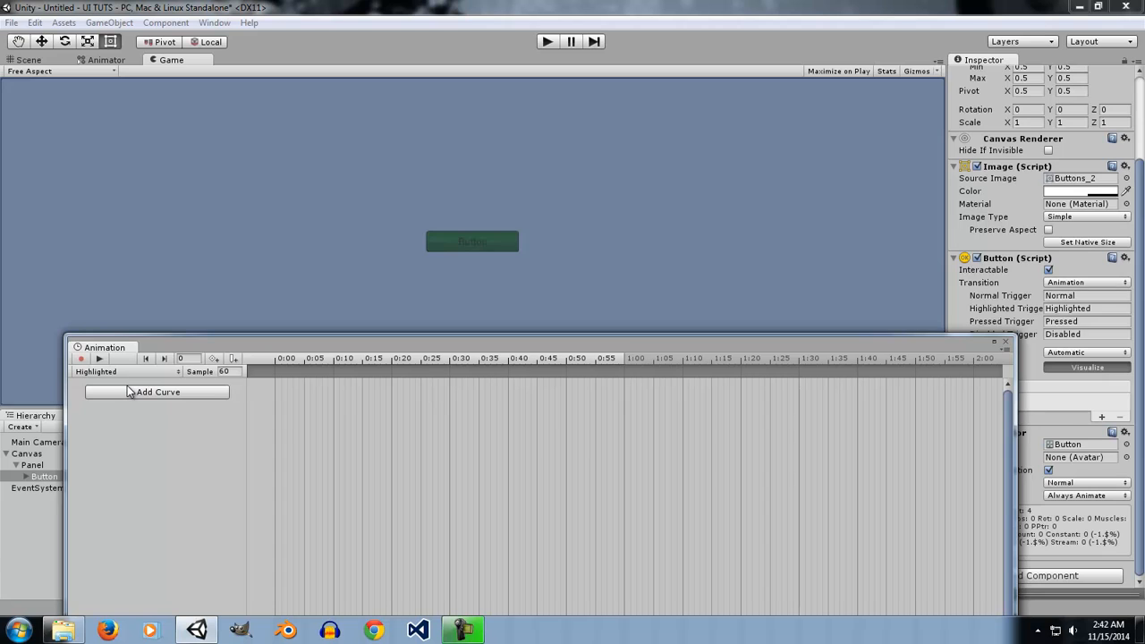
click(134, 394)
click(237, 394)
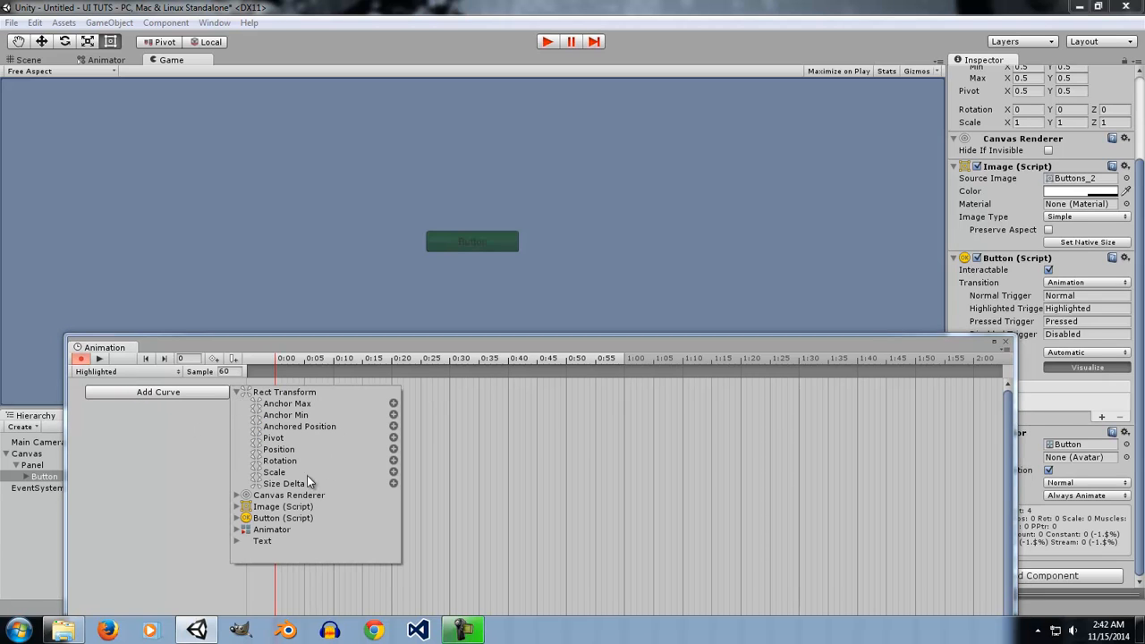
click(135, 395)
click(135, 395)
click(237, 394)
click(393, 483)
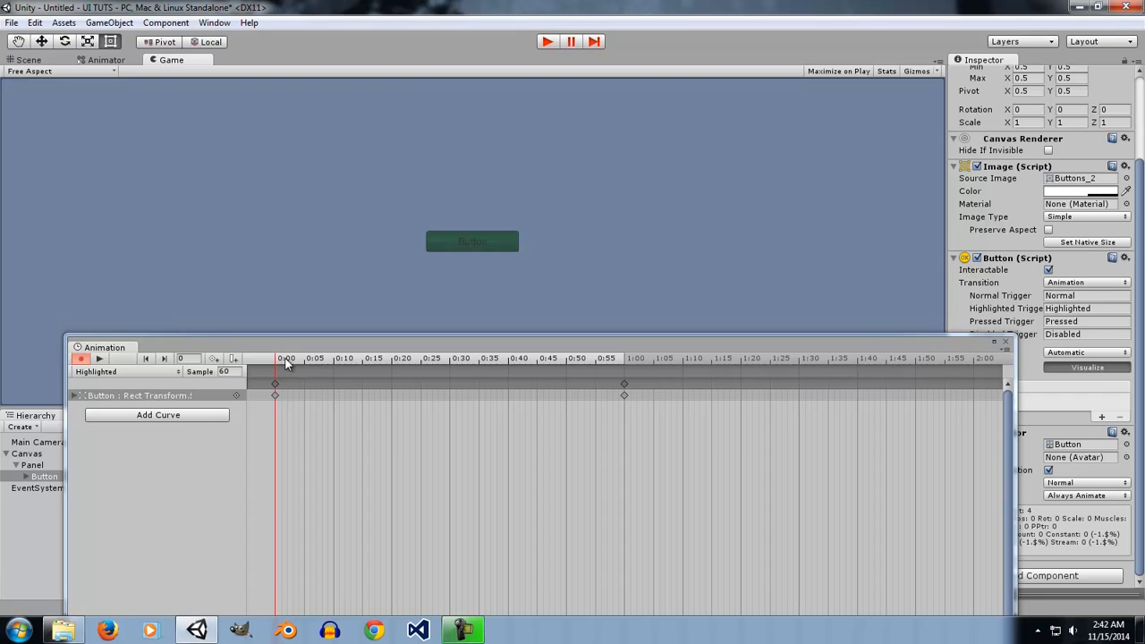
- Move the Highlighted clip's end keyframe to 0:10 on the timeline
drag(287, 360, 307, 388)
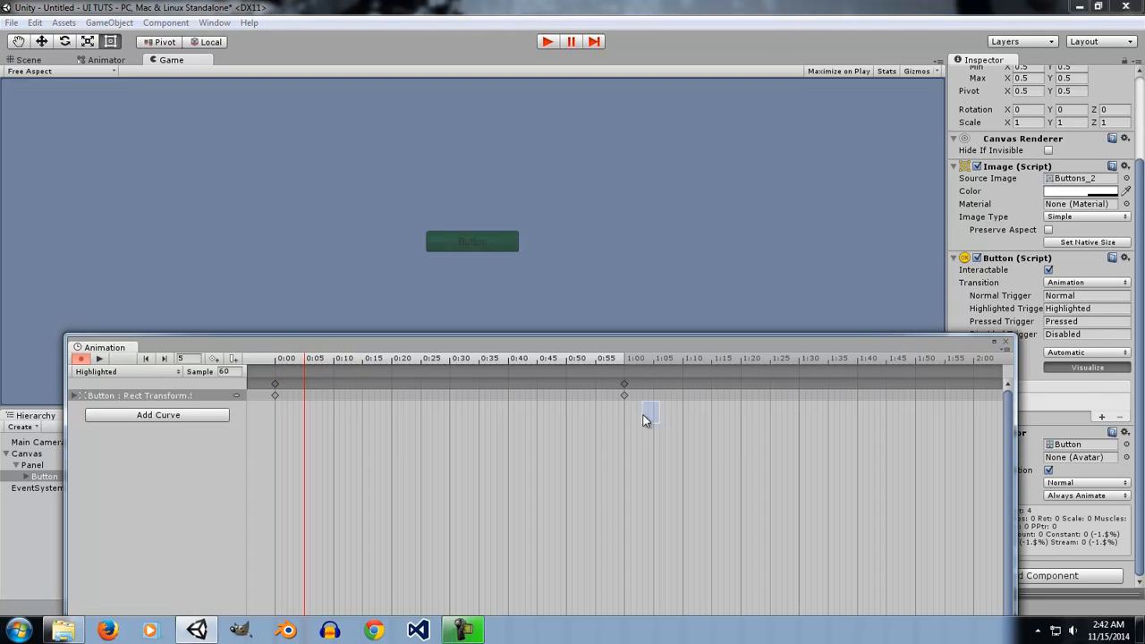
click(621, 397)
drag(624, 395, 334, 423)
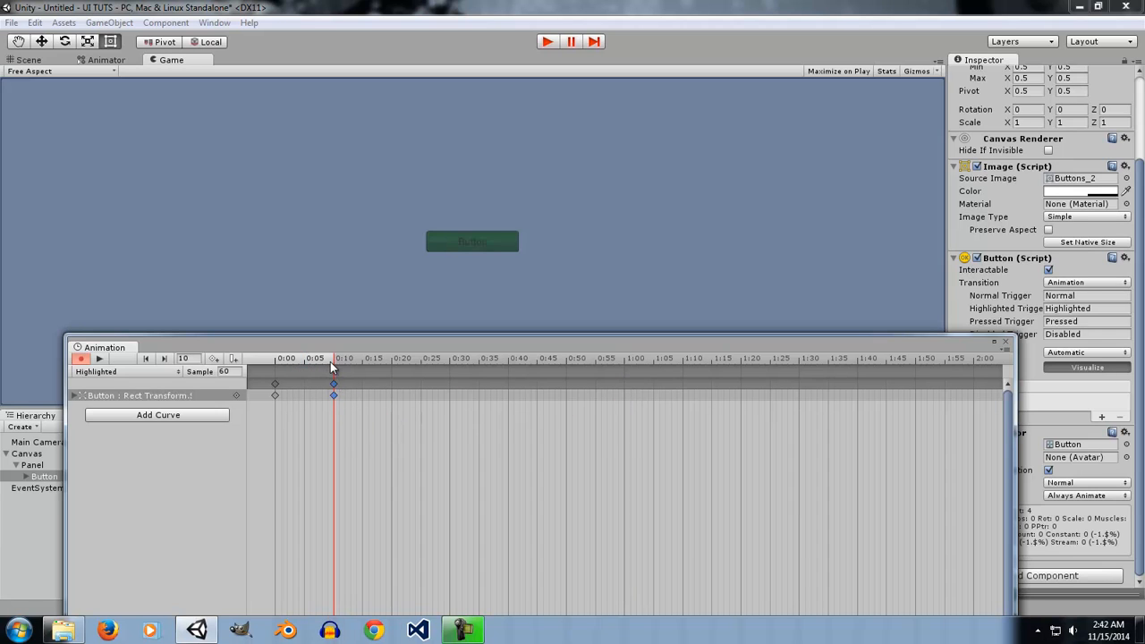
- At frame 5 of the Highlighted clip, key the button's width at 162.06 and height at 53.7
drag(332, 366, 304, 365)
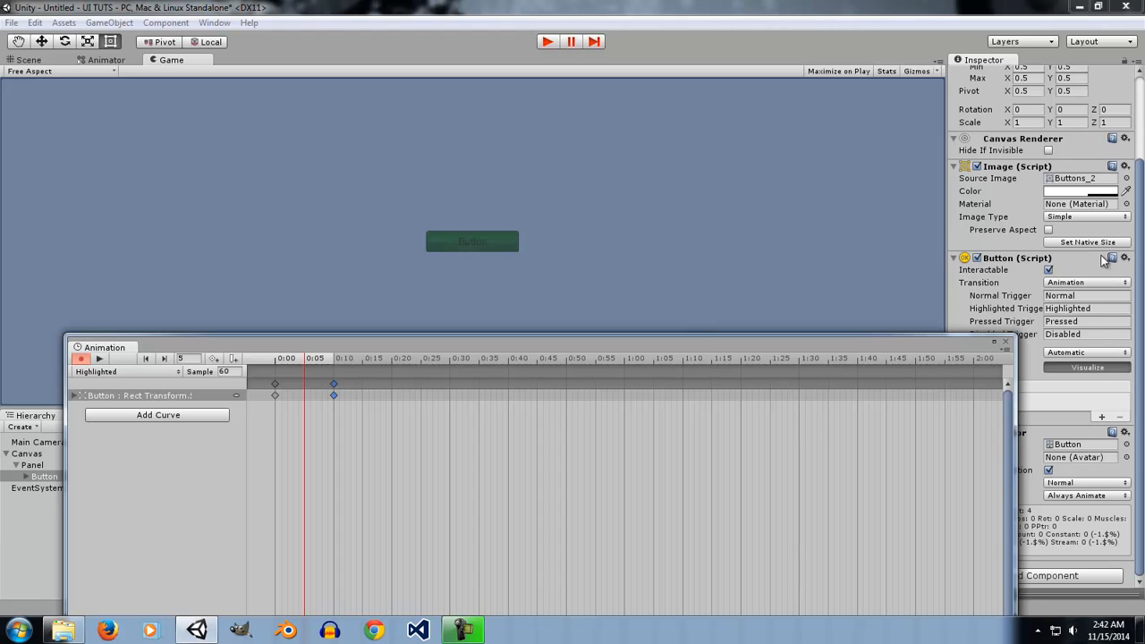
scroll(1038, 197, up, 3)
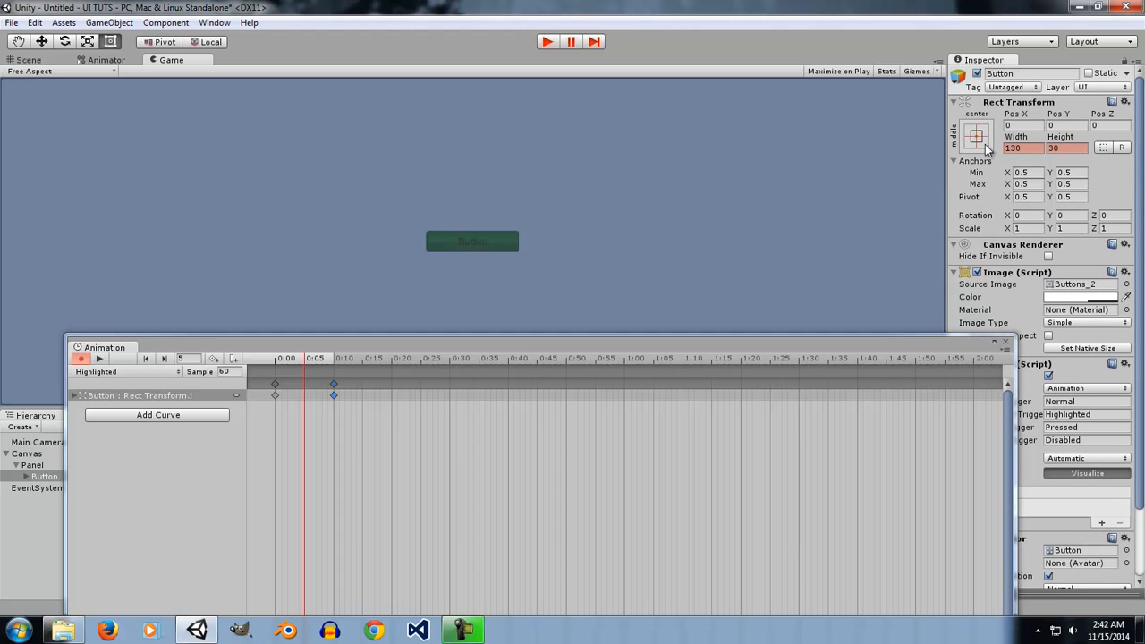
drag(1017, 141, 1065, 145)
drag(67, 160, 650, 205)
drag(1061, 137, 1118, 145)
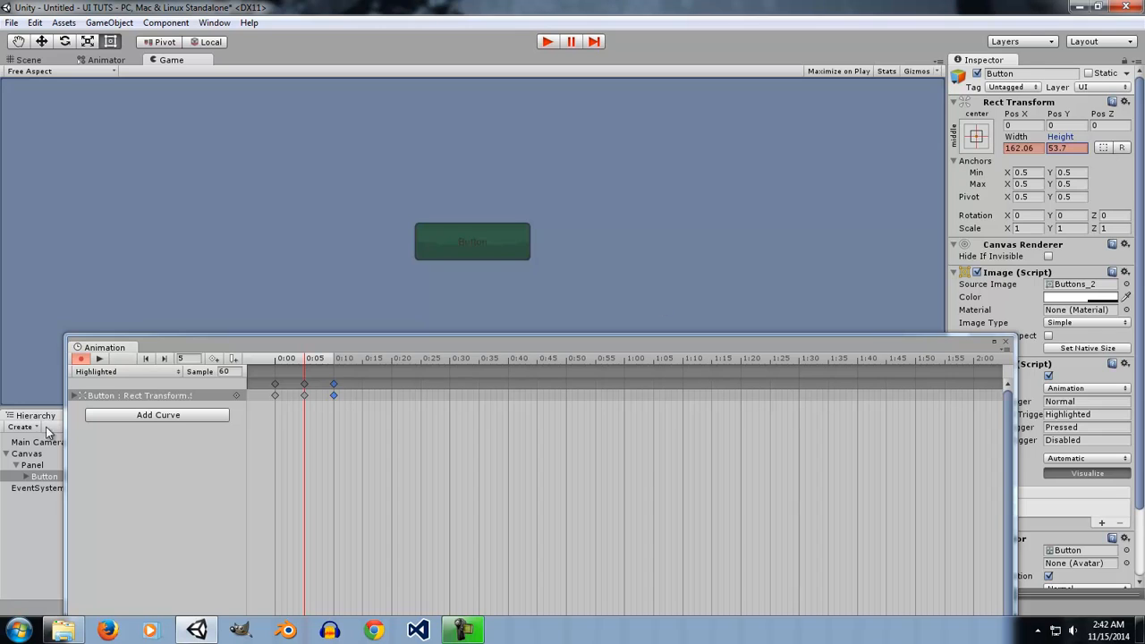
- Preview the Highlighted clip by playing it and scrubbing along the timeline
click(100, 359)
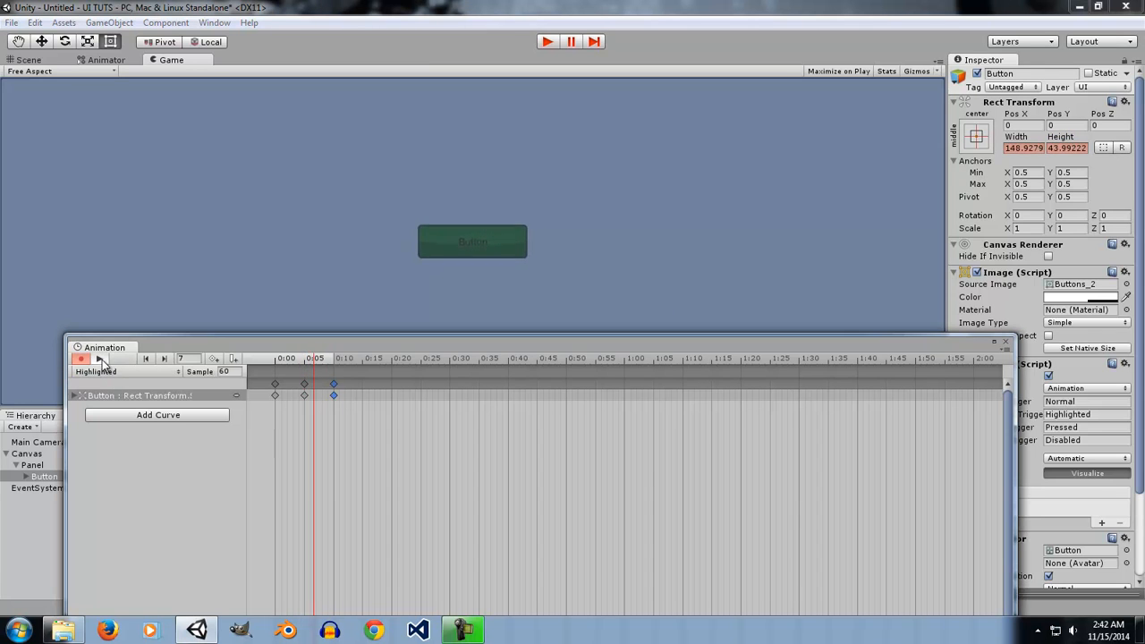
click(100, 359)
drag(273, 361, 351, 375)
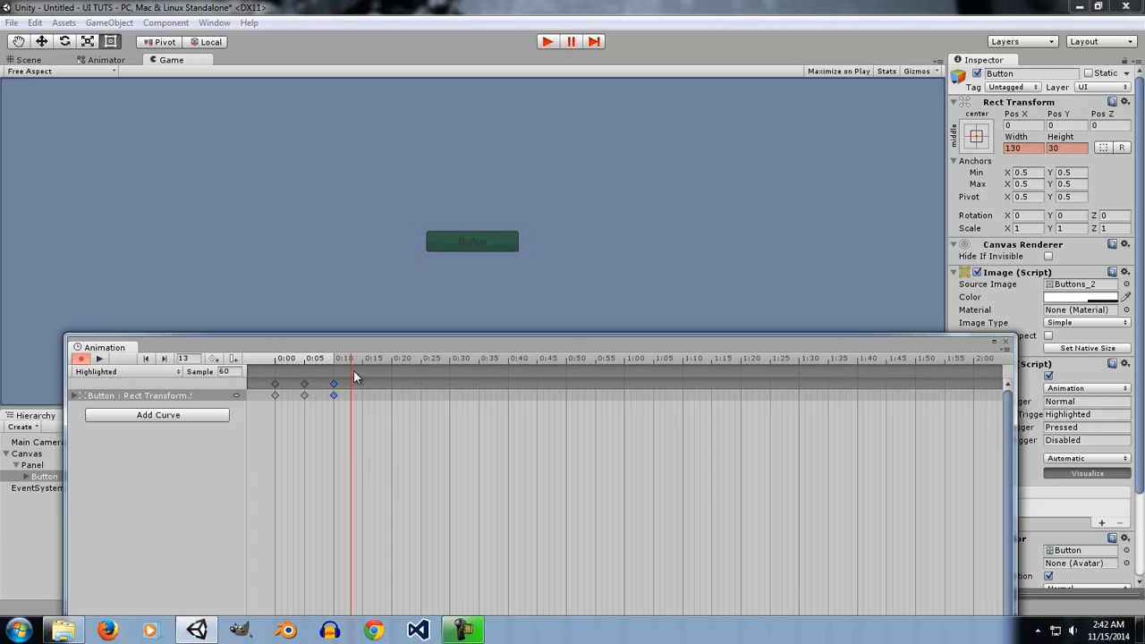
- Switch to the Pressed clip, add a Rect Transform Size Delta curve and delete its end keyframe at 1:00
click(106, 372)
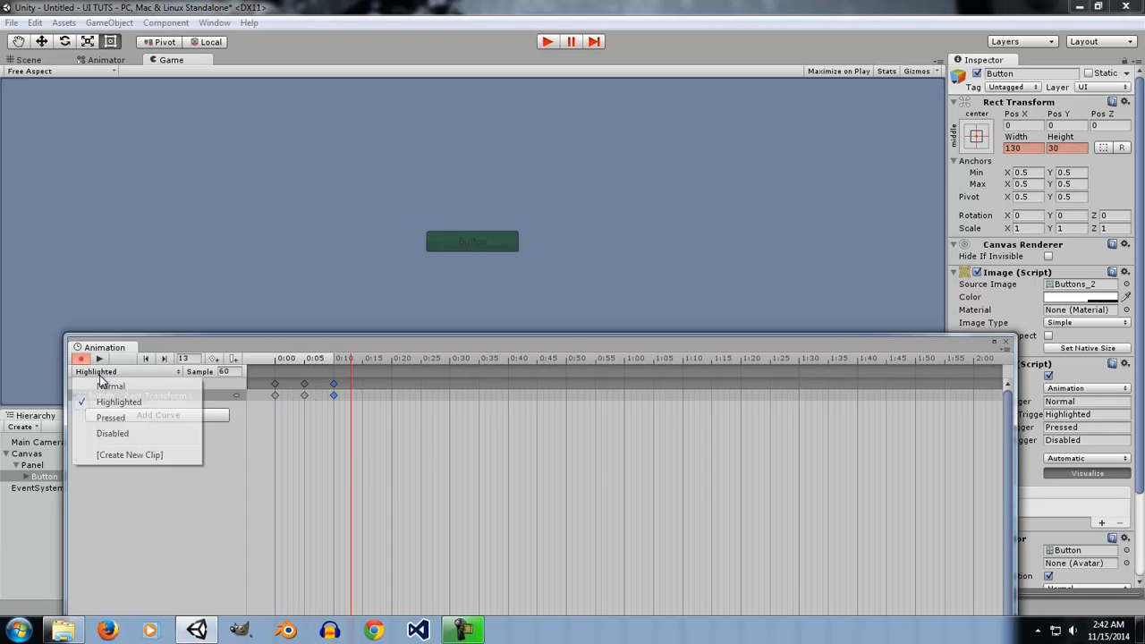
click(133, 419)
drag(336, 374, 227, 371)
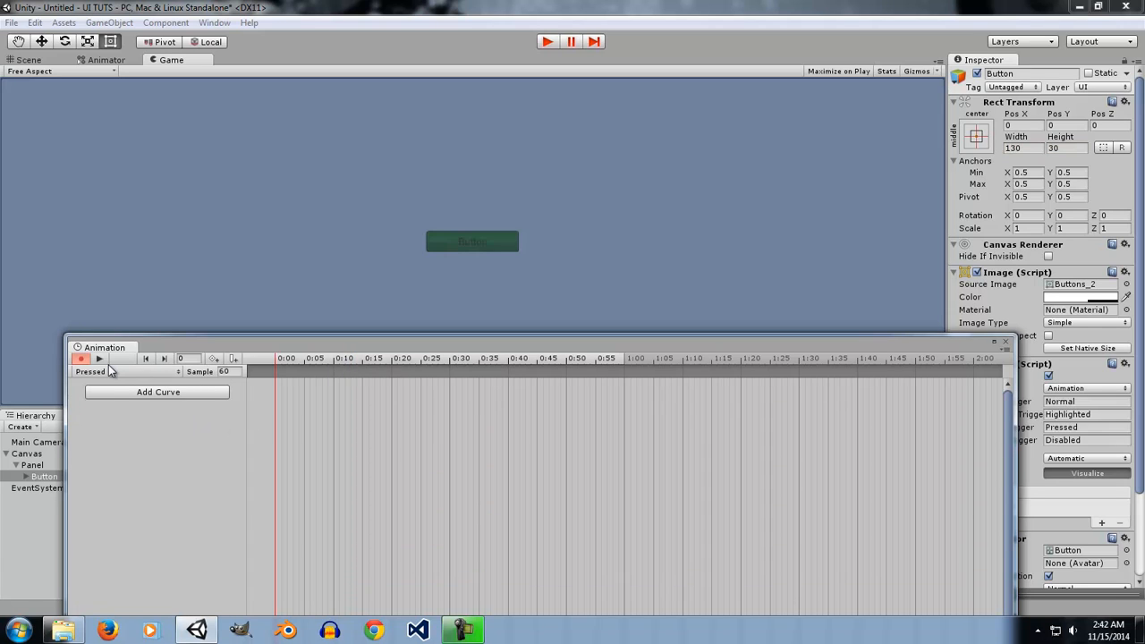
click(175, 395)
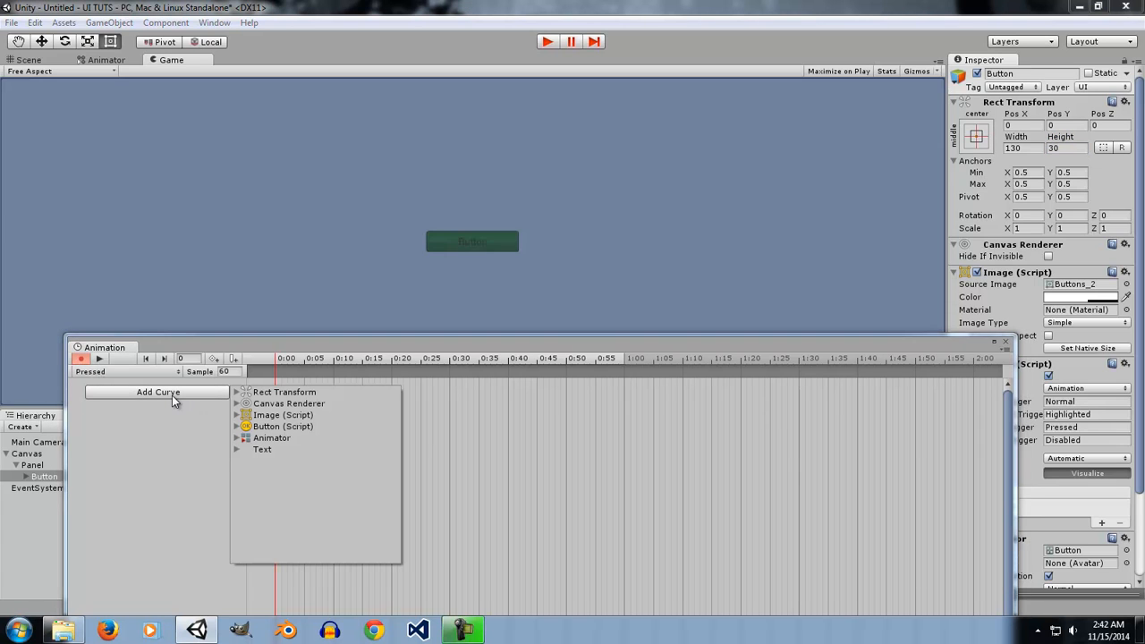
click(238, 393)
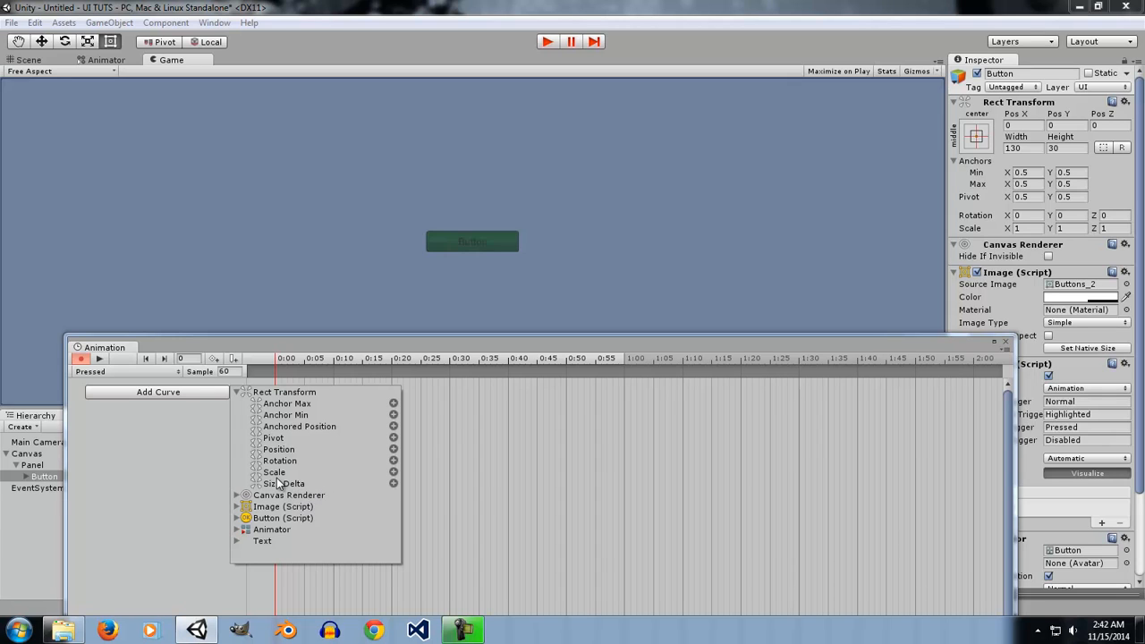
click(392, 483)
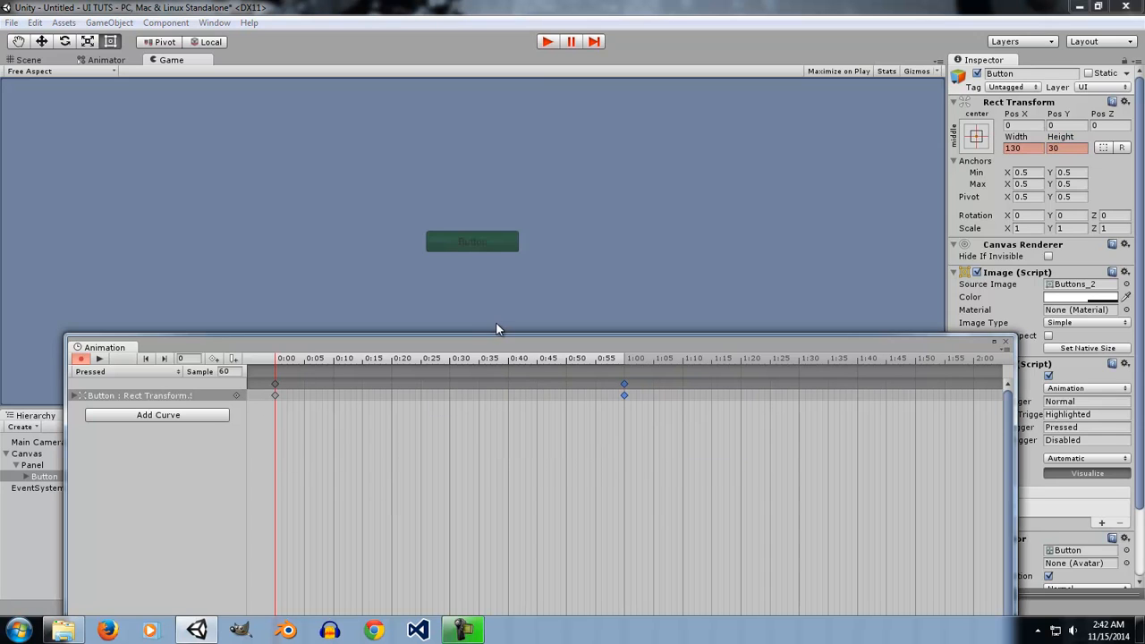
key(Delete)
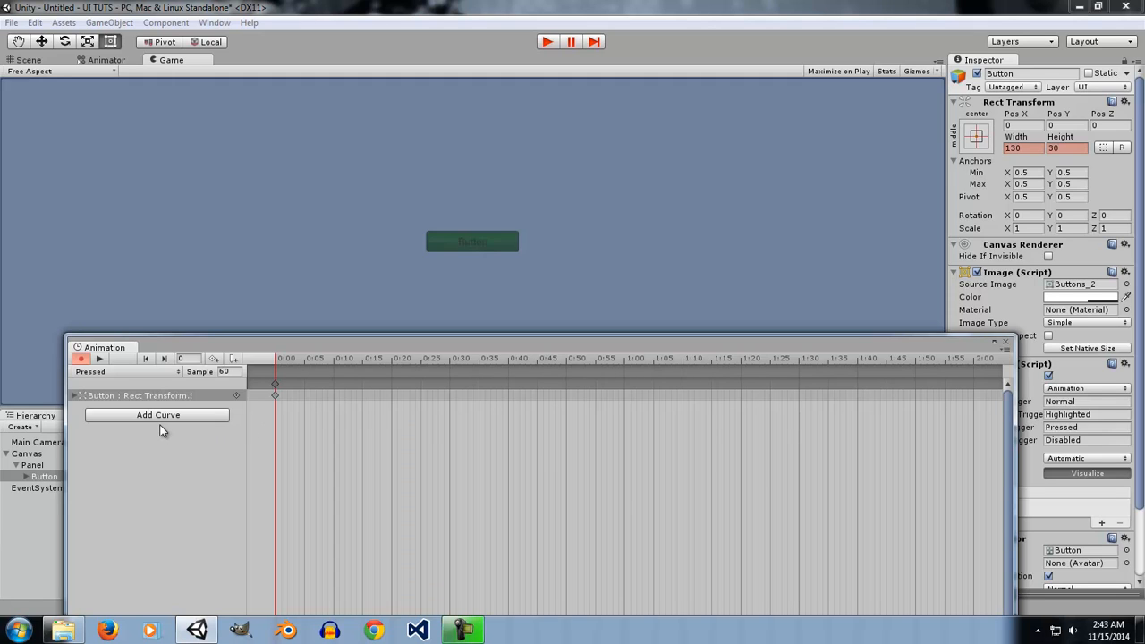
- Key the button's width at 82.1 and height at 18.8 on frame 0 of the Pressed clip, and end recording
click(1017, 143)
drag(1017, 146, 707, 158)
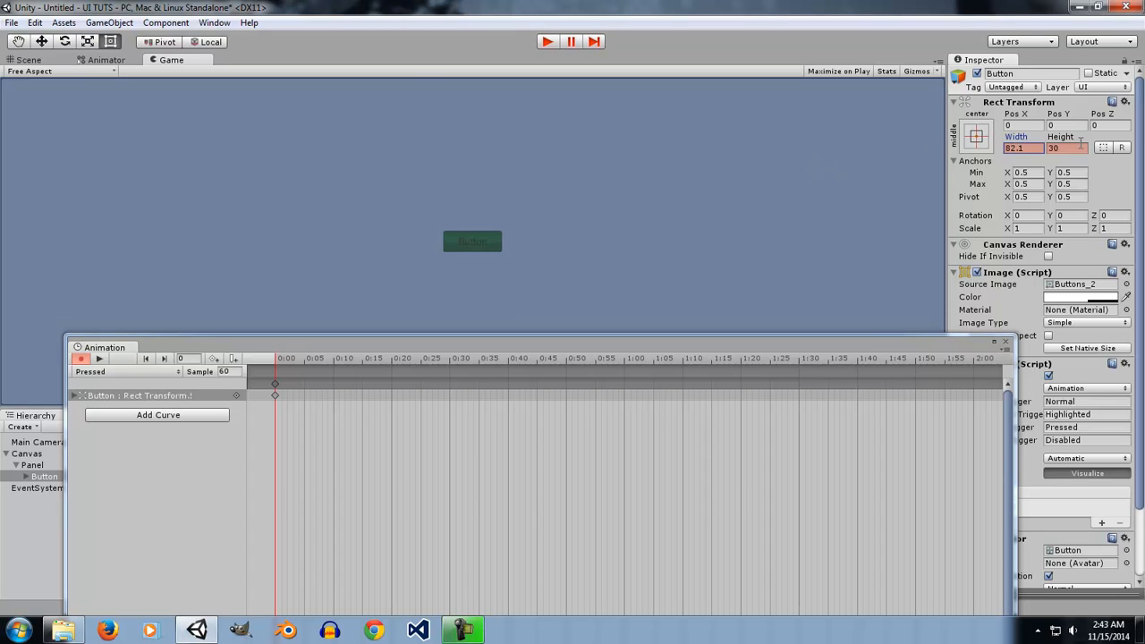
drag(1081, 143, 1044, 138)
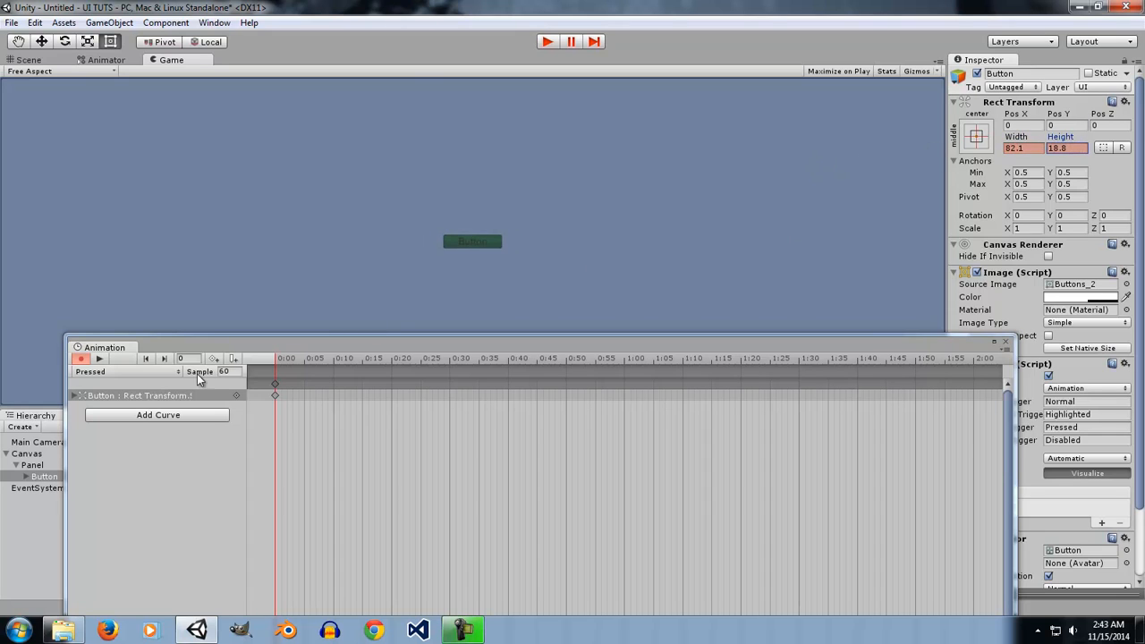
click(82, 361)
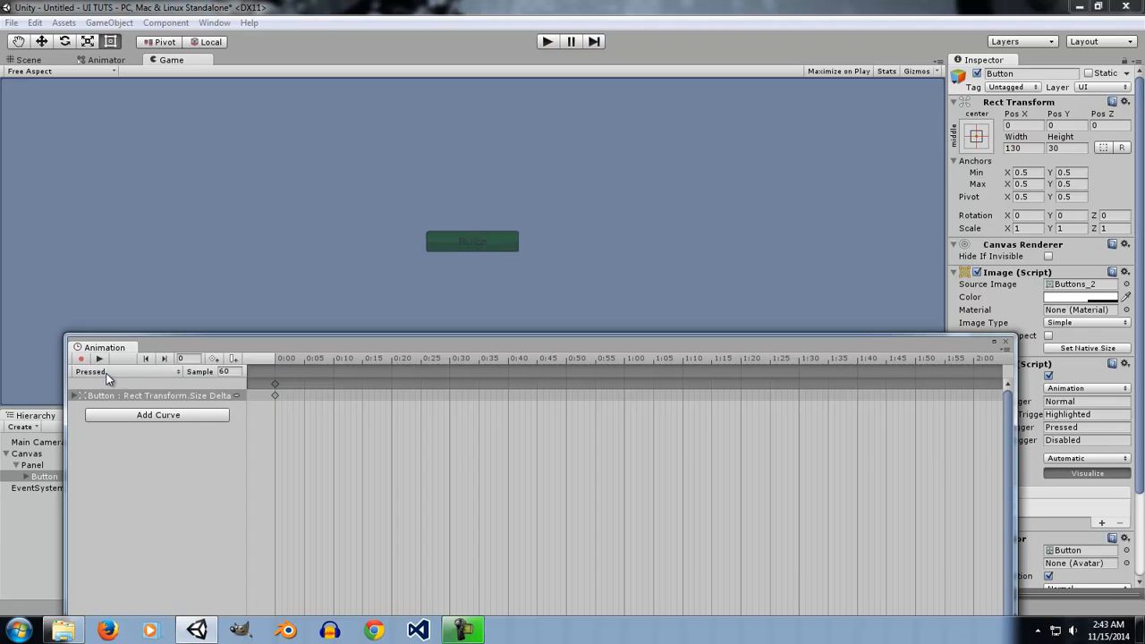
- Close the Animation window and test the button's Highlighted and Pressed animations in play mode
click(107, 374)
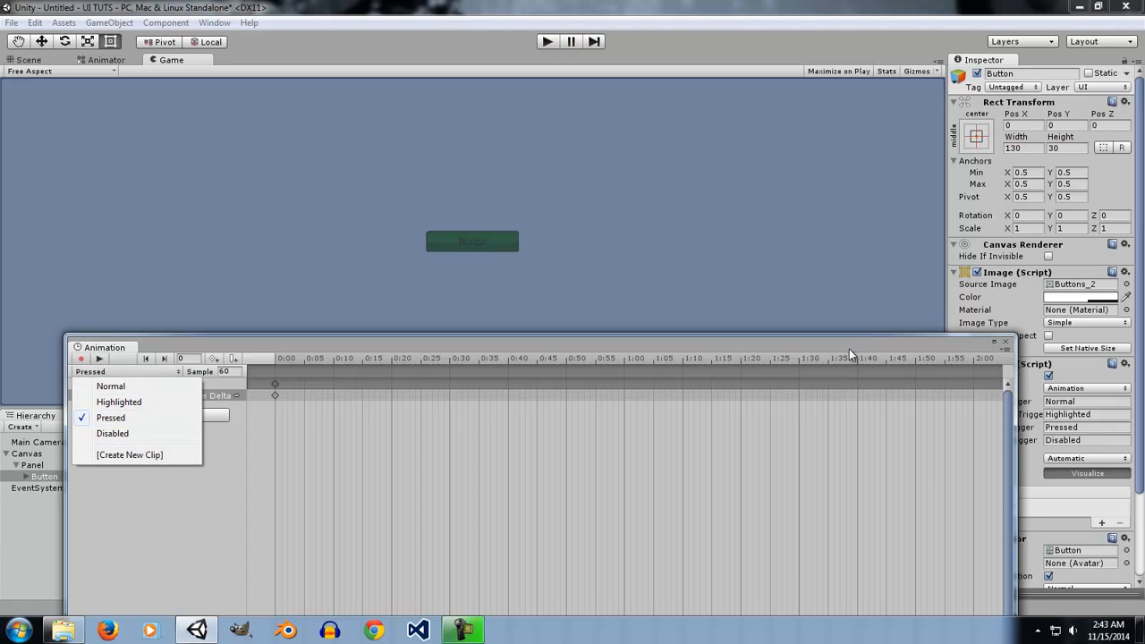
click(1003, 343)
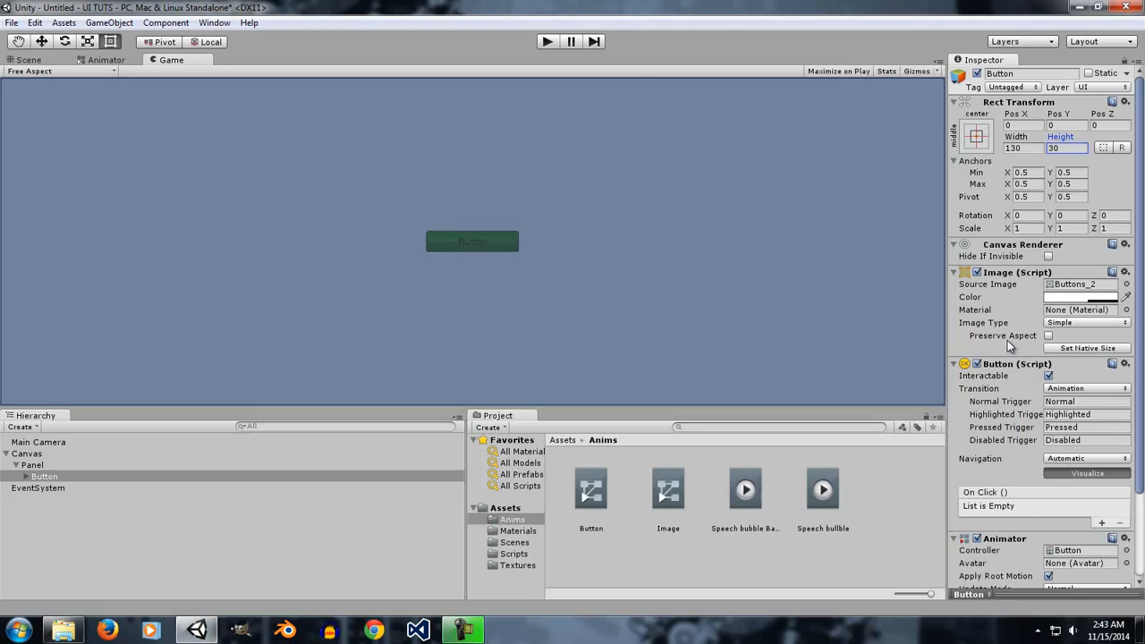
click(552, 45)
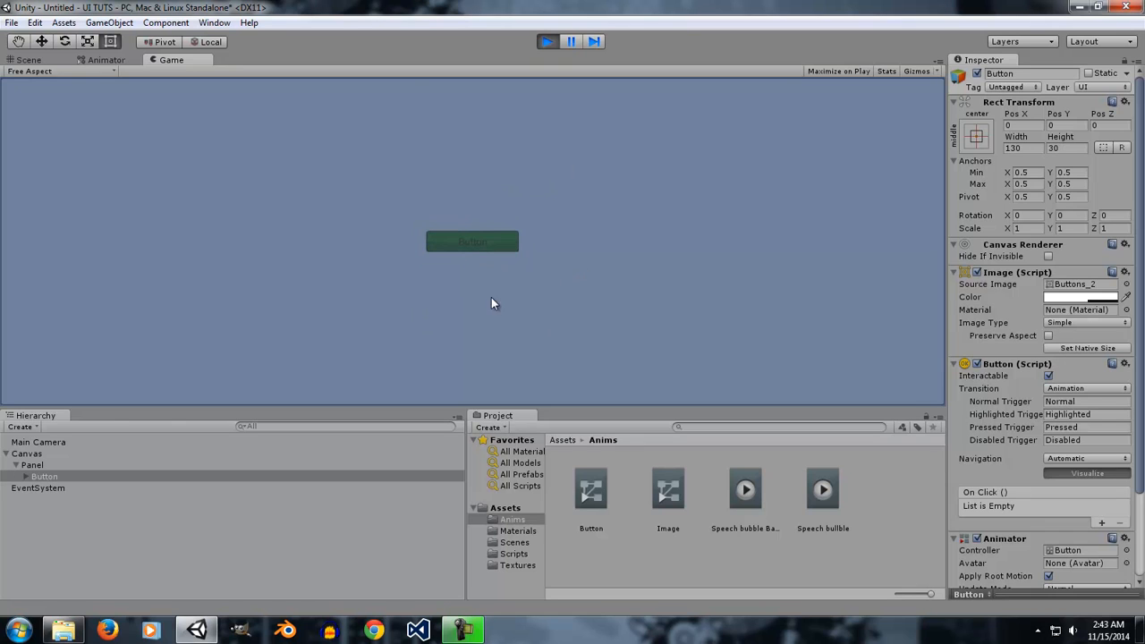
click(548, 43)
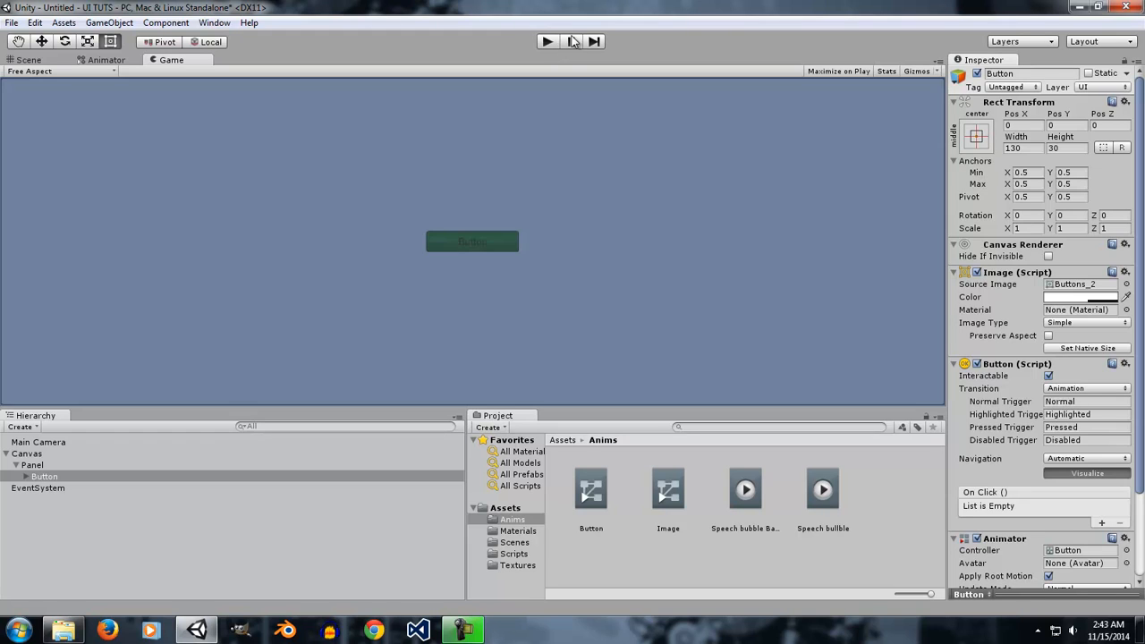
- Examine the button's state graph in the Animator and return to the Game view
click(100, 60)
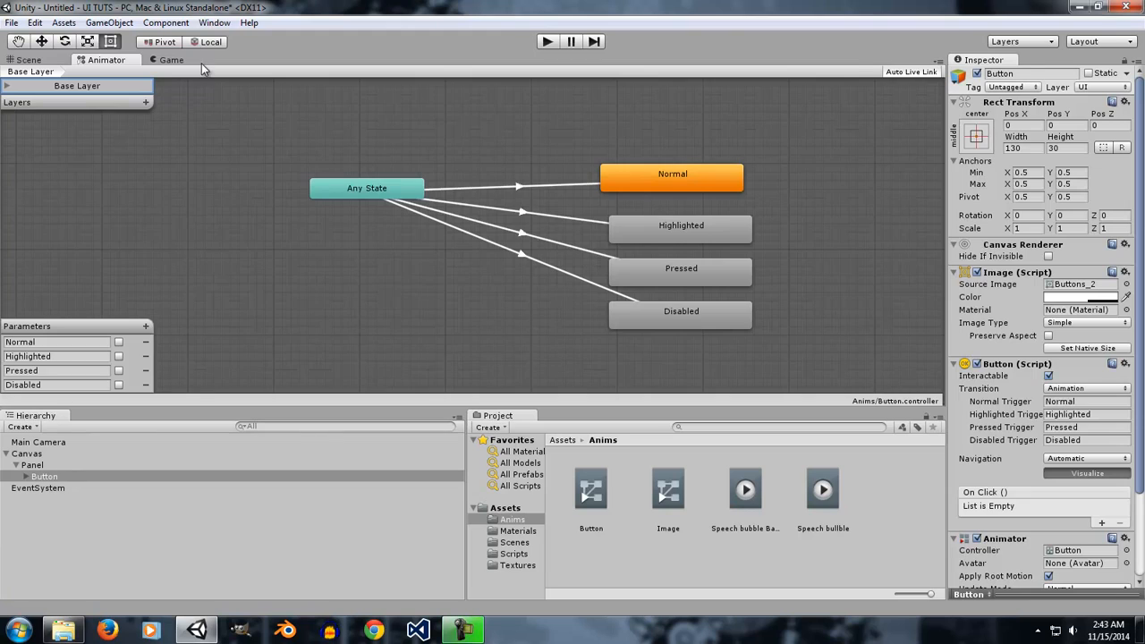
click(171, 60)
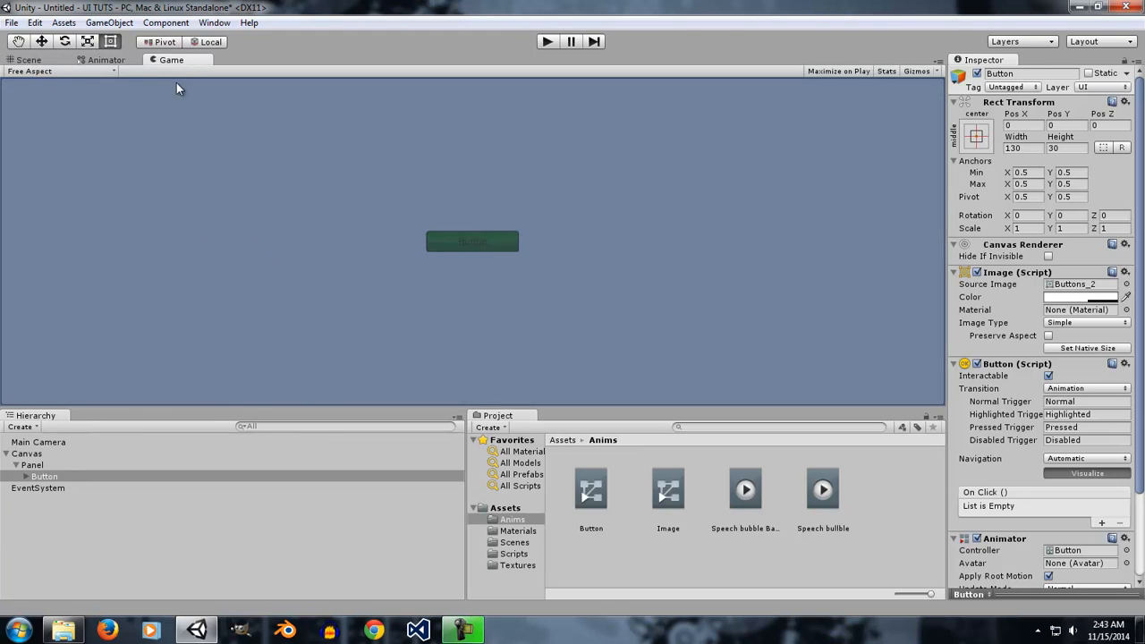
click(101, 60)
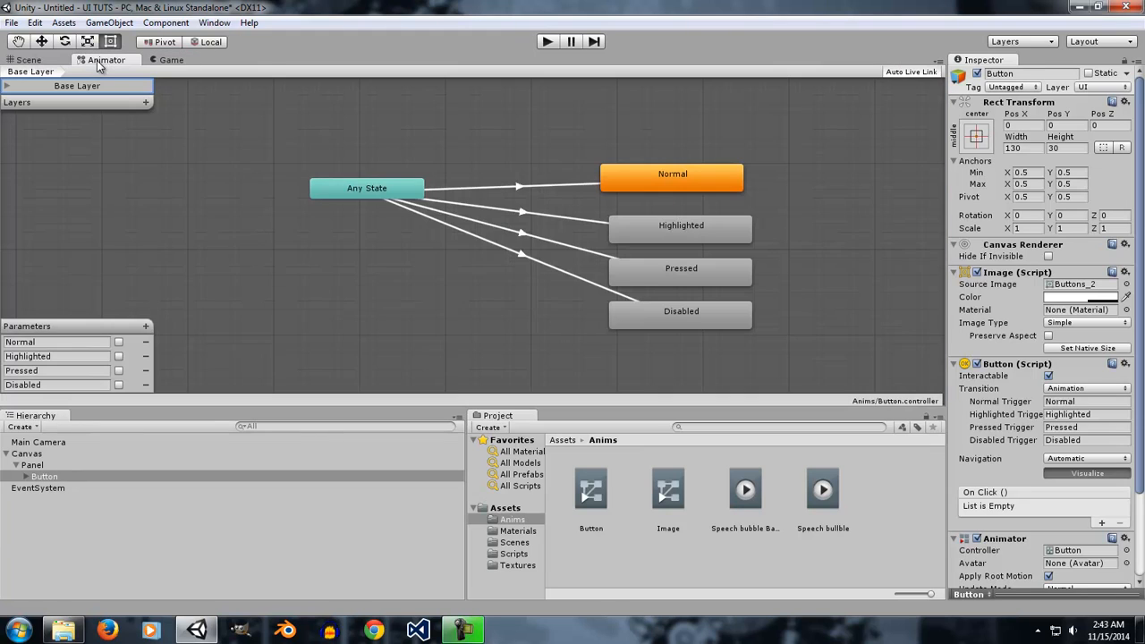
click(172, 60)
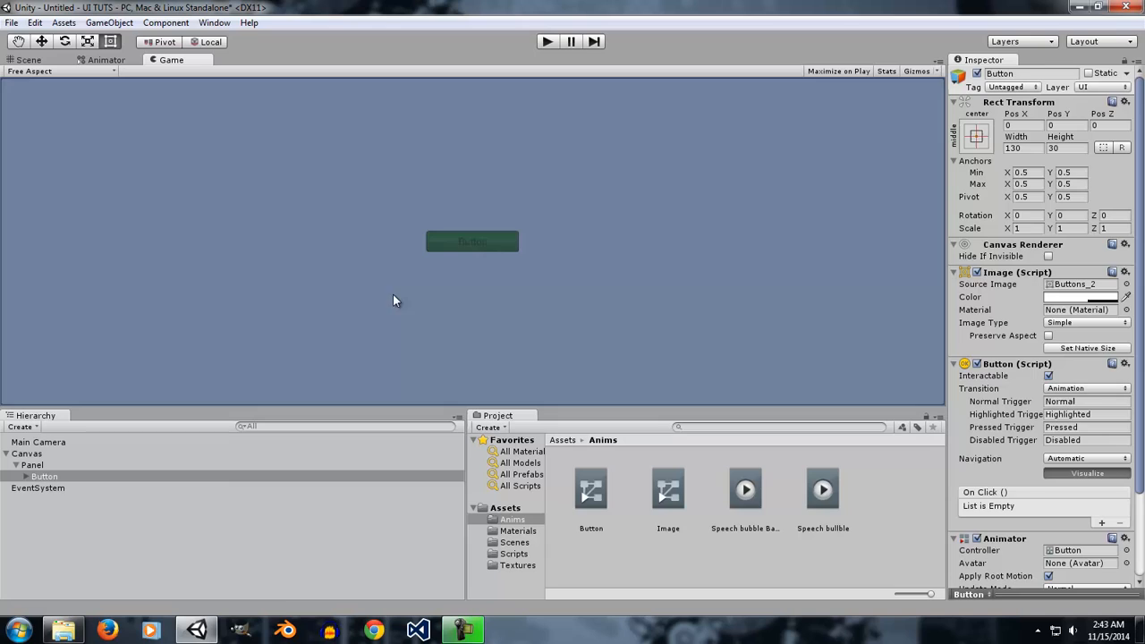
- Create a second UI button under Panel and move it beside the first at X 148, Y 0
right_click(39, 465)
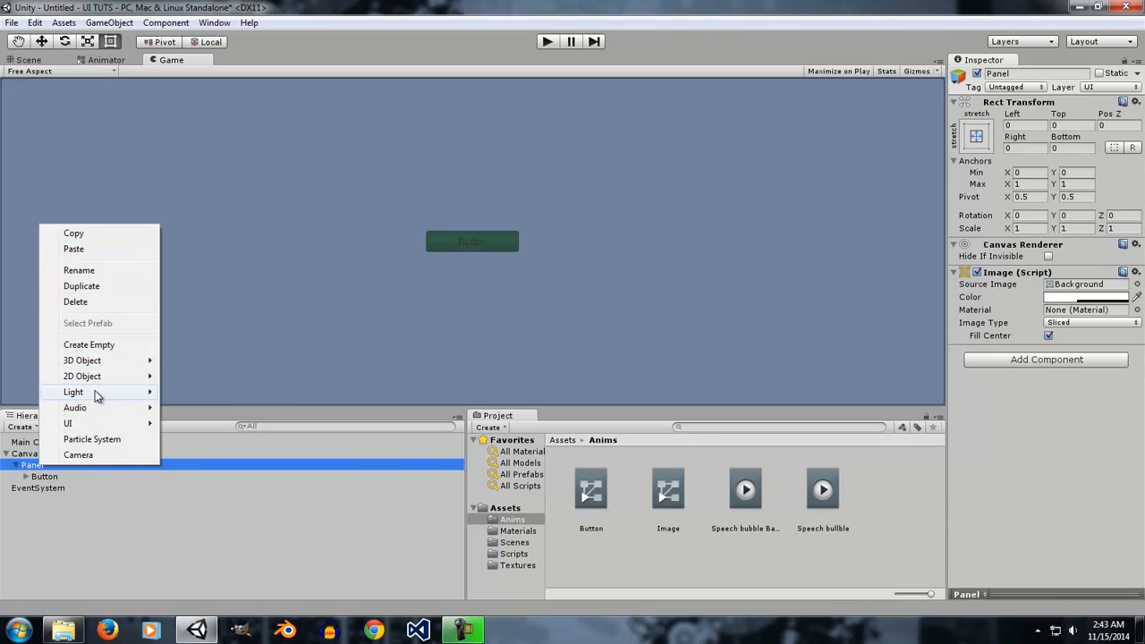
mouse_move(93, 429)
click(224, 440)
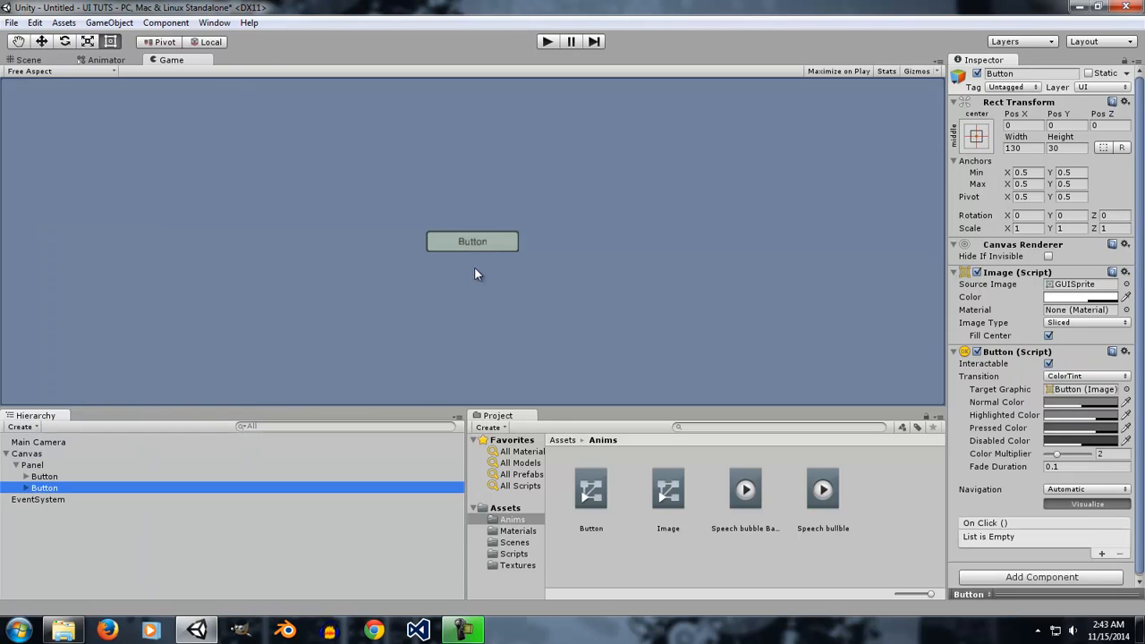
click(44, 59)
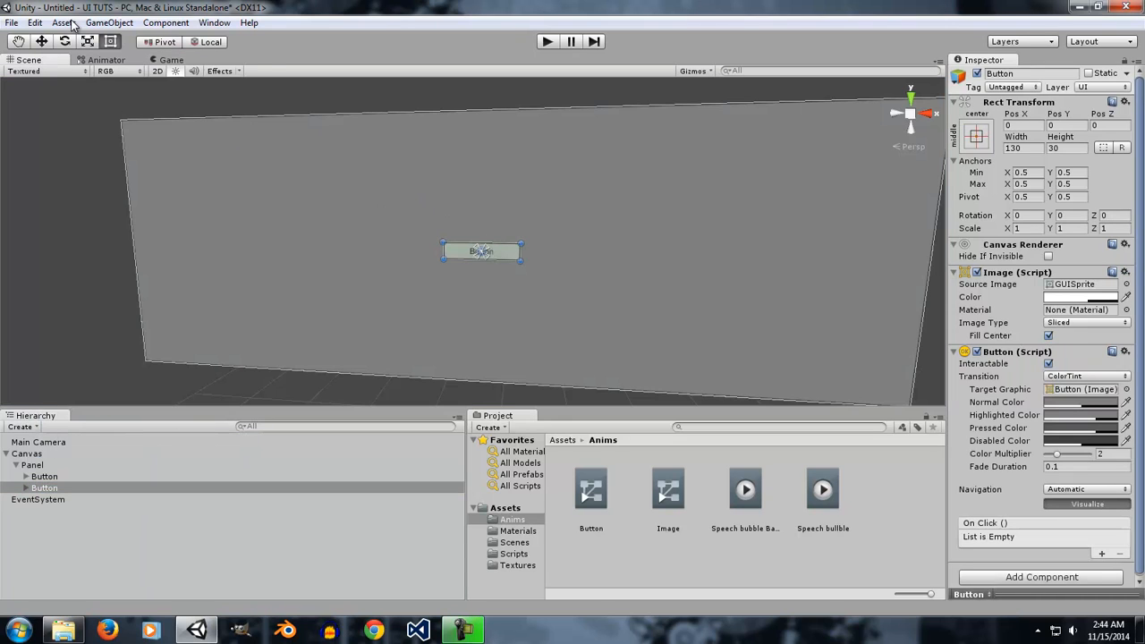
drag(512, 253, 603, 254)
click(167, 60)
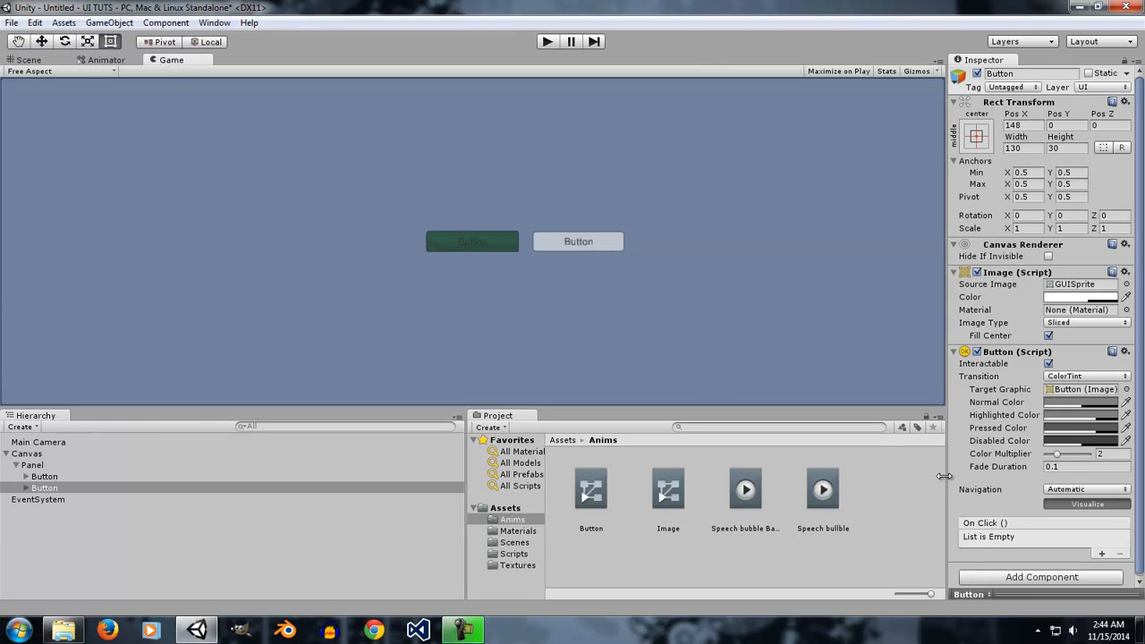
- Add an Animator component to the second button and assign the Button controller from the Anims folder
click(1011, 578)
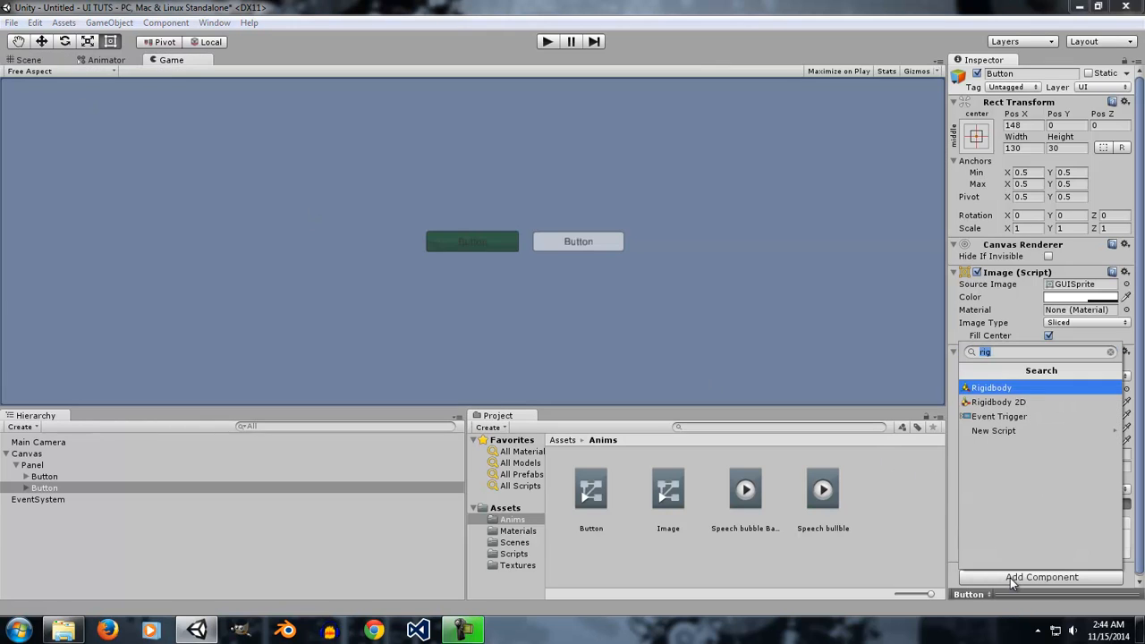
text(anima)
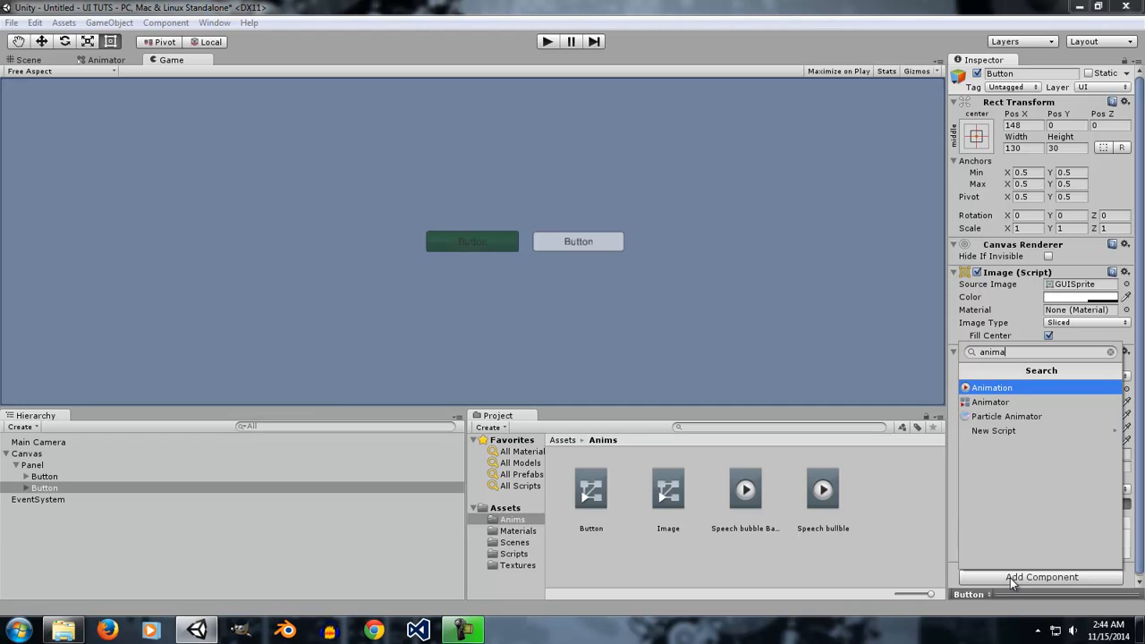
key(Down)
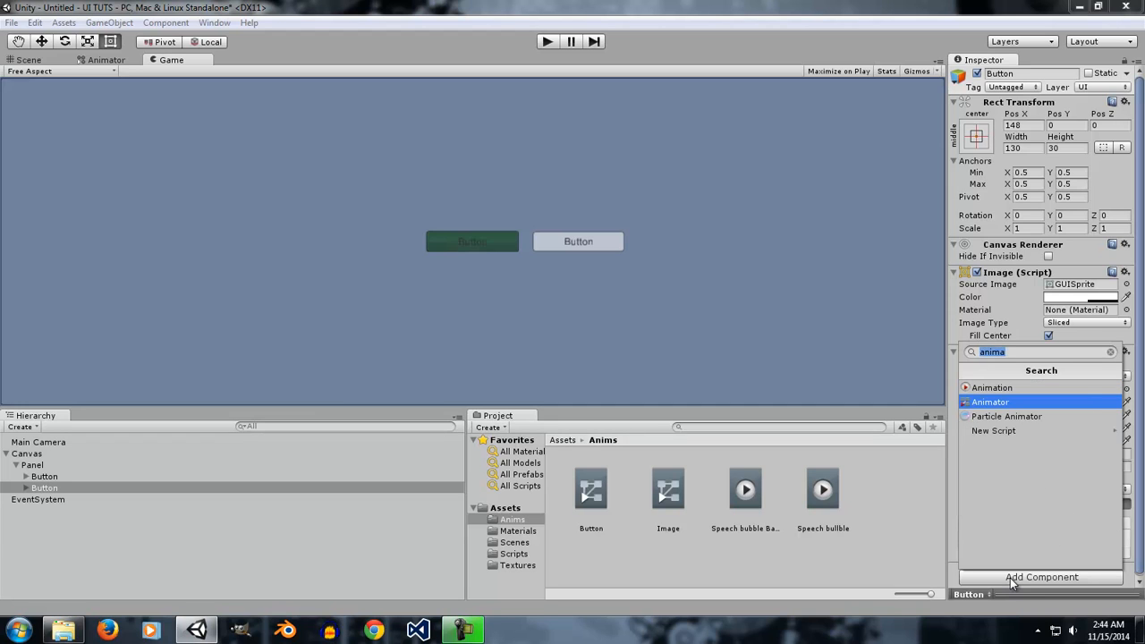
key(Return)
scroll(1024, 529, down, 3)
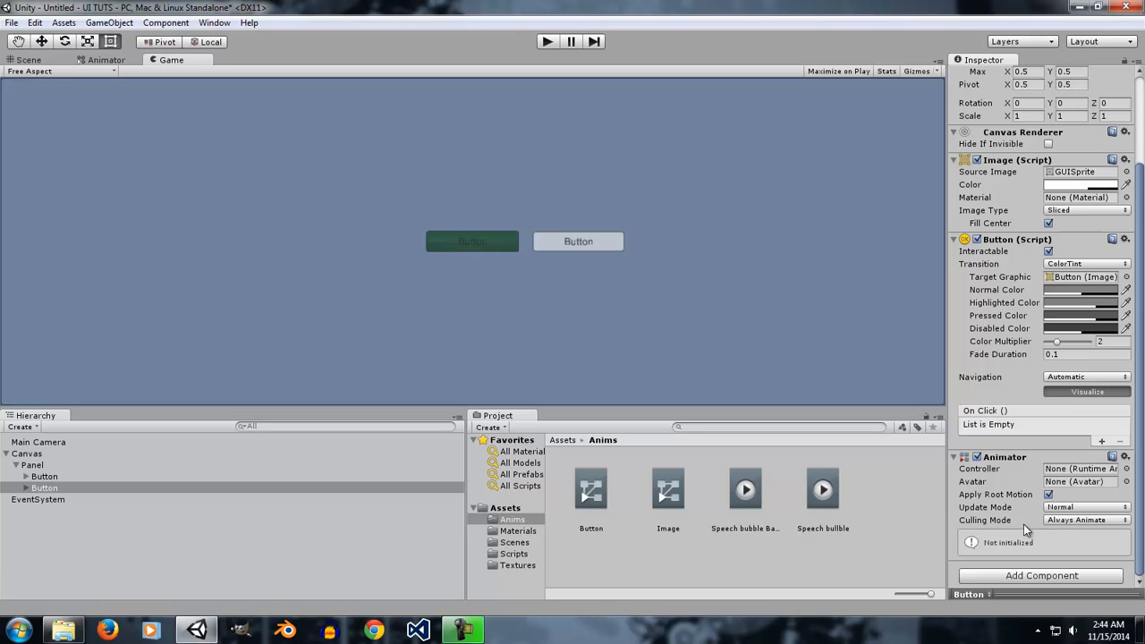
drag(584, 505, 1074, 471)
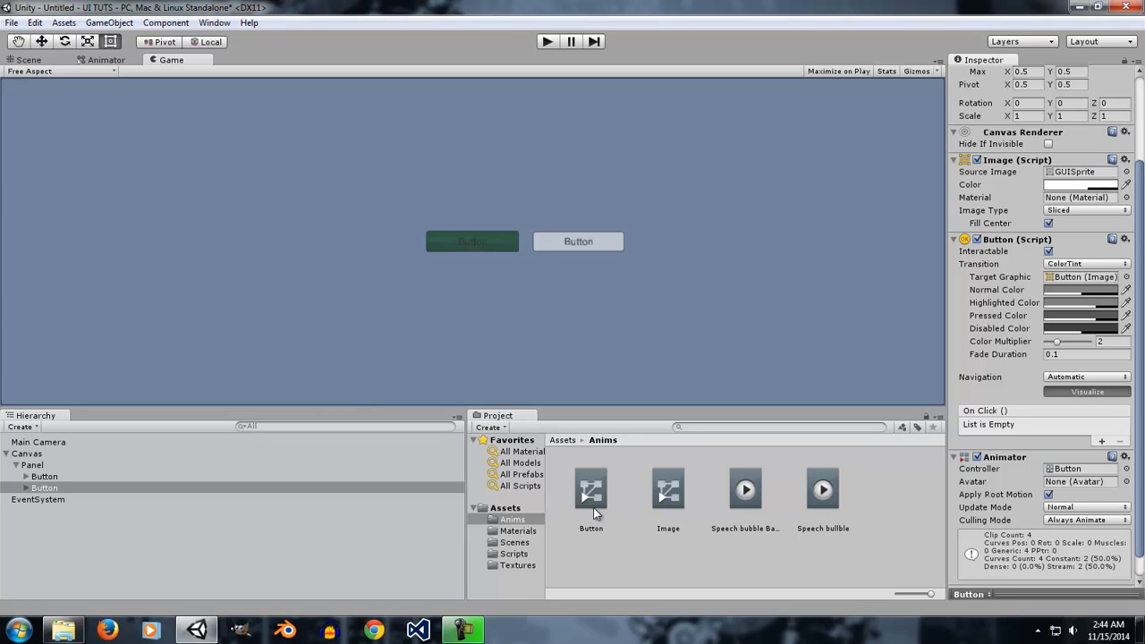
- Test the second button in play mode and compare its component settings with the first button's
click(547, 42)
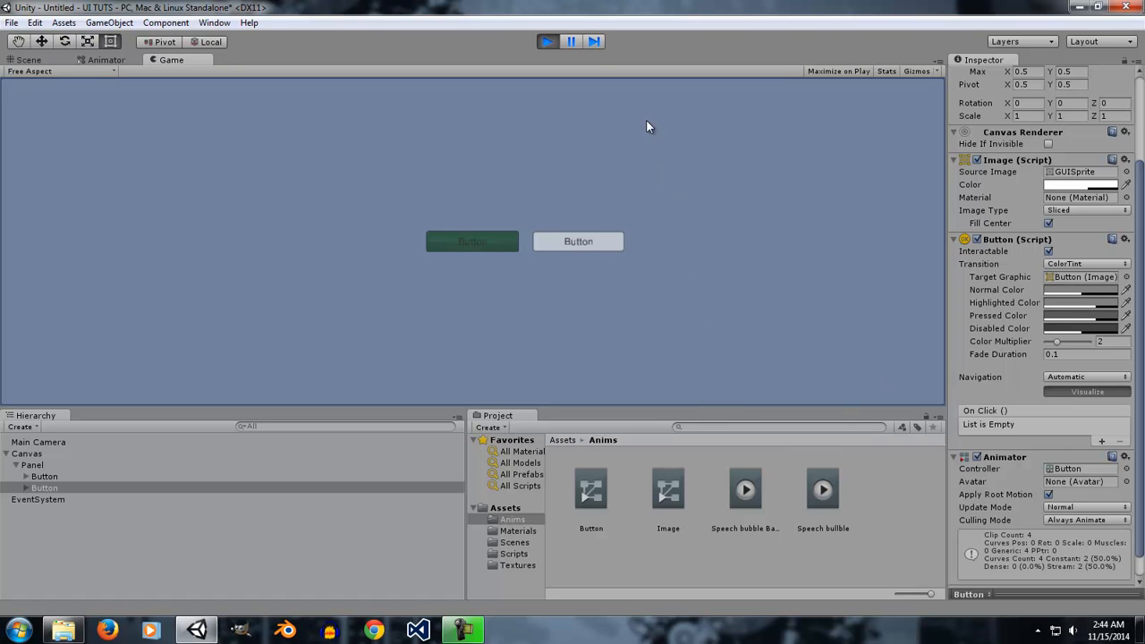
click(545, 41)
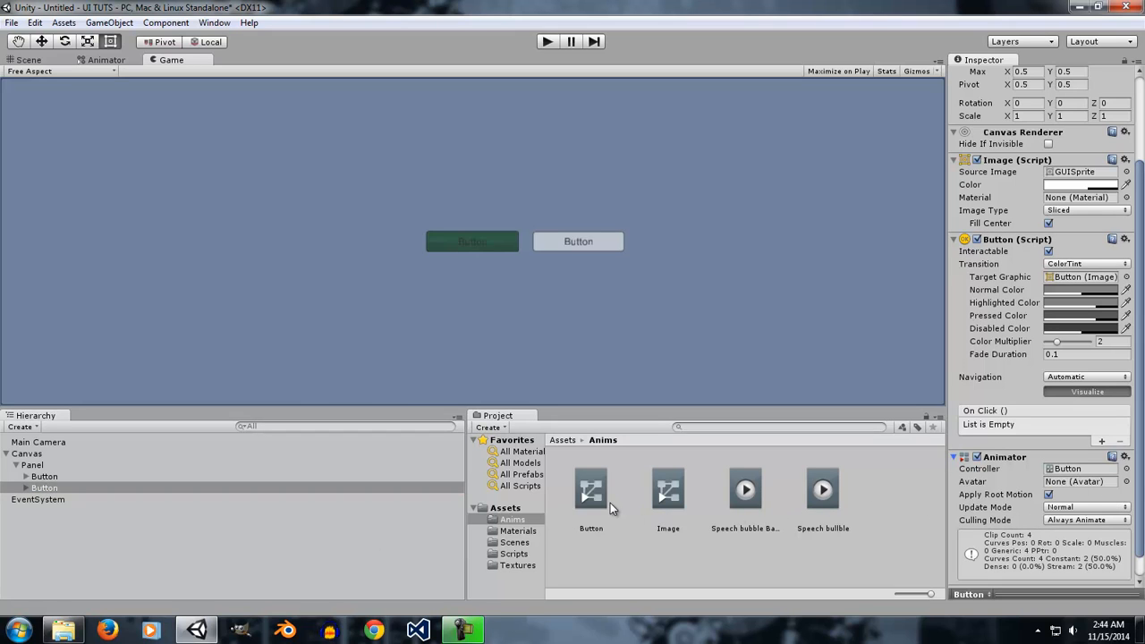
drag(598, 496, 1074, 480)
click(46, 478)
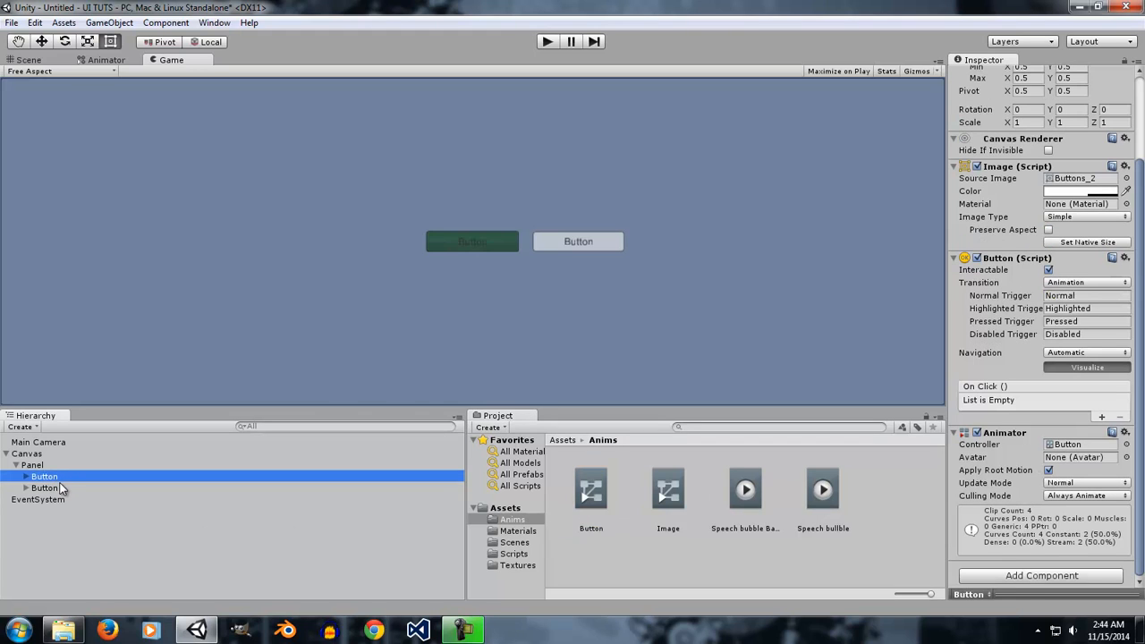
click(45, 488)
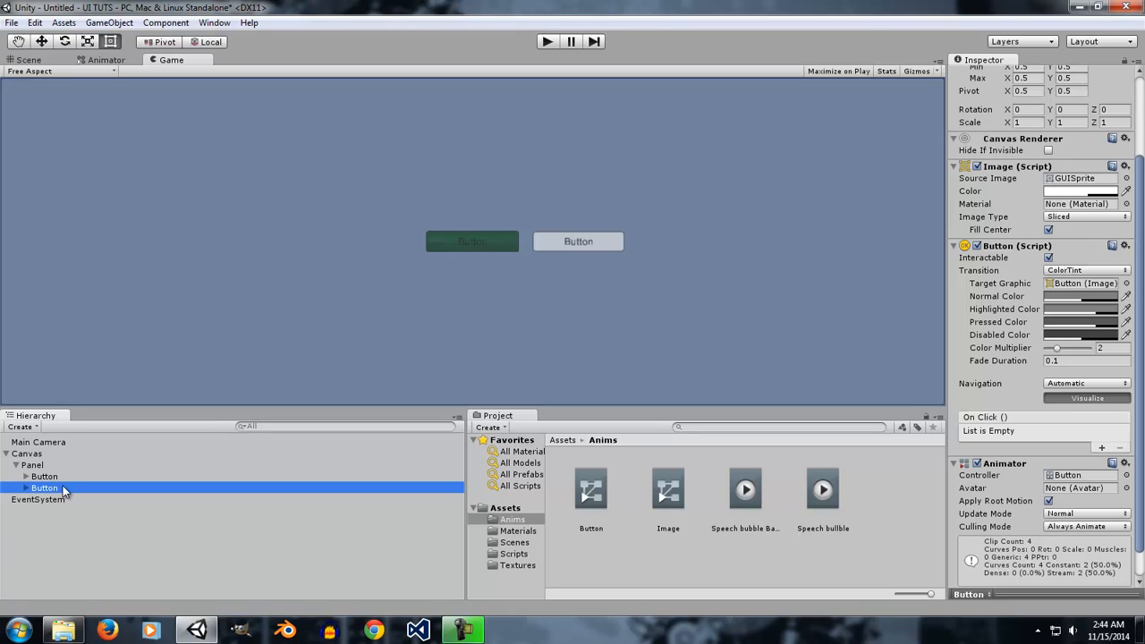
- Set the second button's transition to Animation and test it in play mode
click(1084, 272)
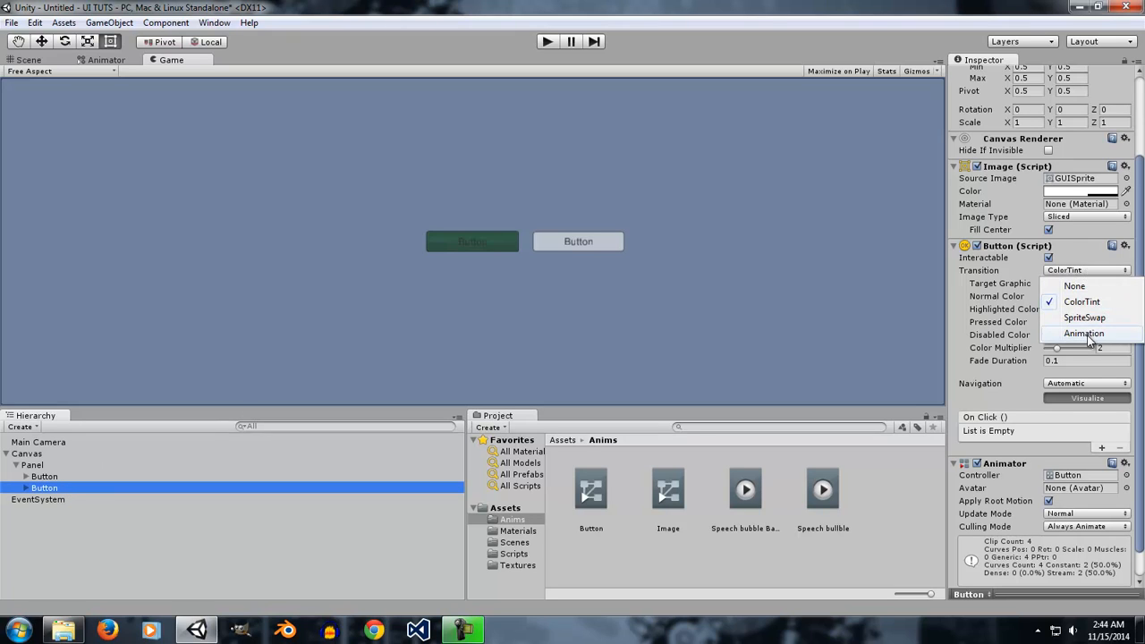
click(1029, 332)
click(547, 41)
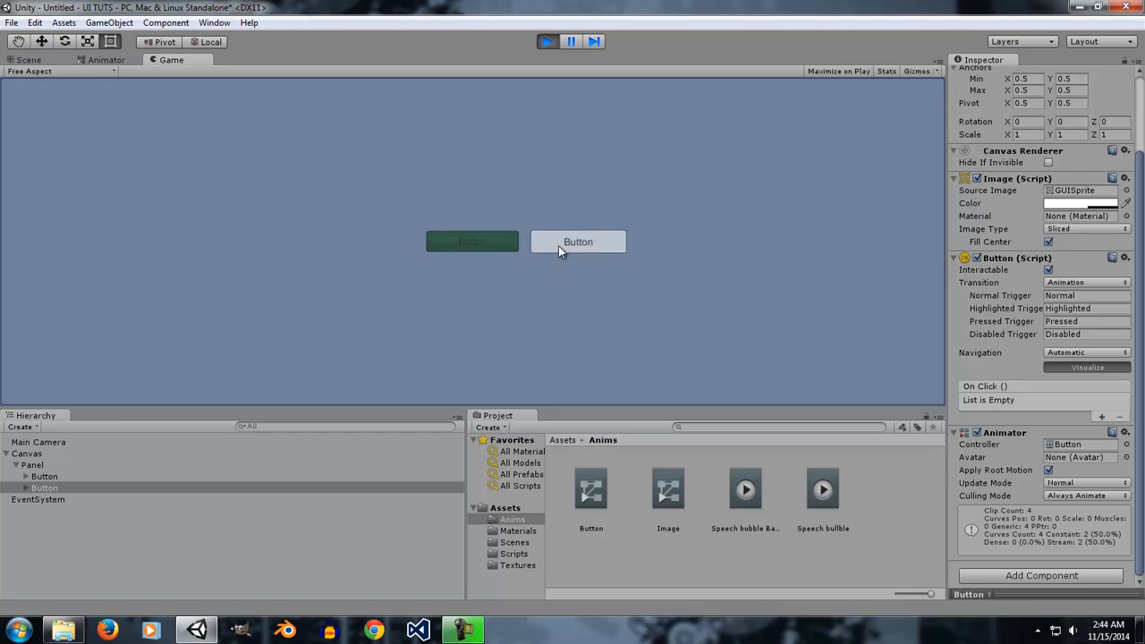
click(547, 41)
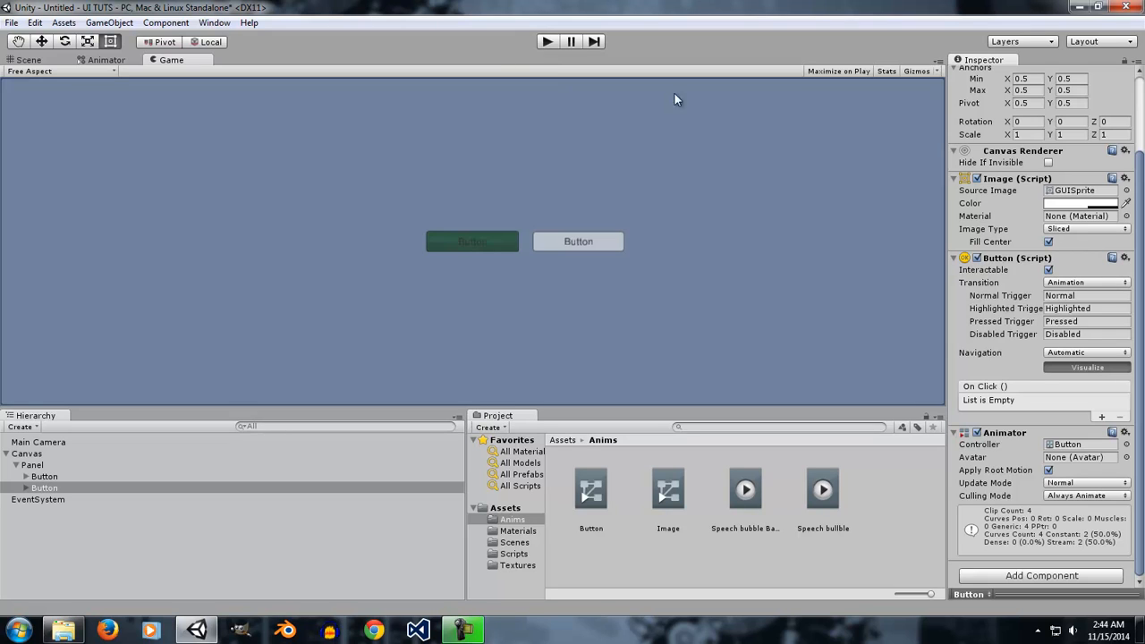
- Review the first button's transition options and inspect the settings of both buttons
click(46, 477)
click(1070, 296)
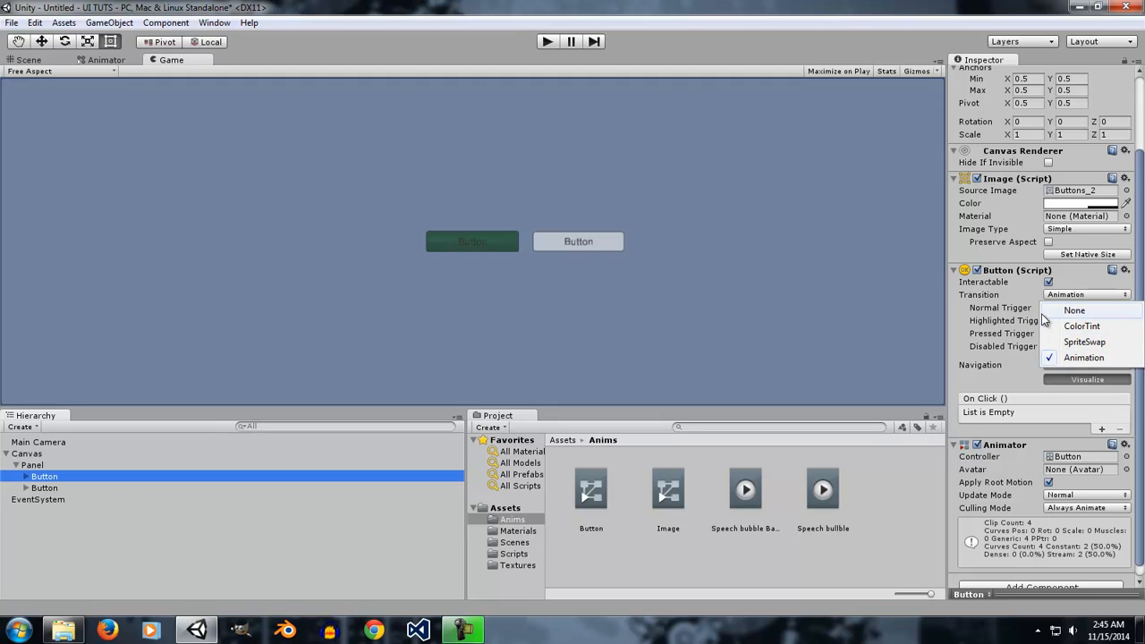
click(1009, 369)
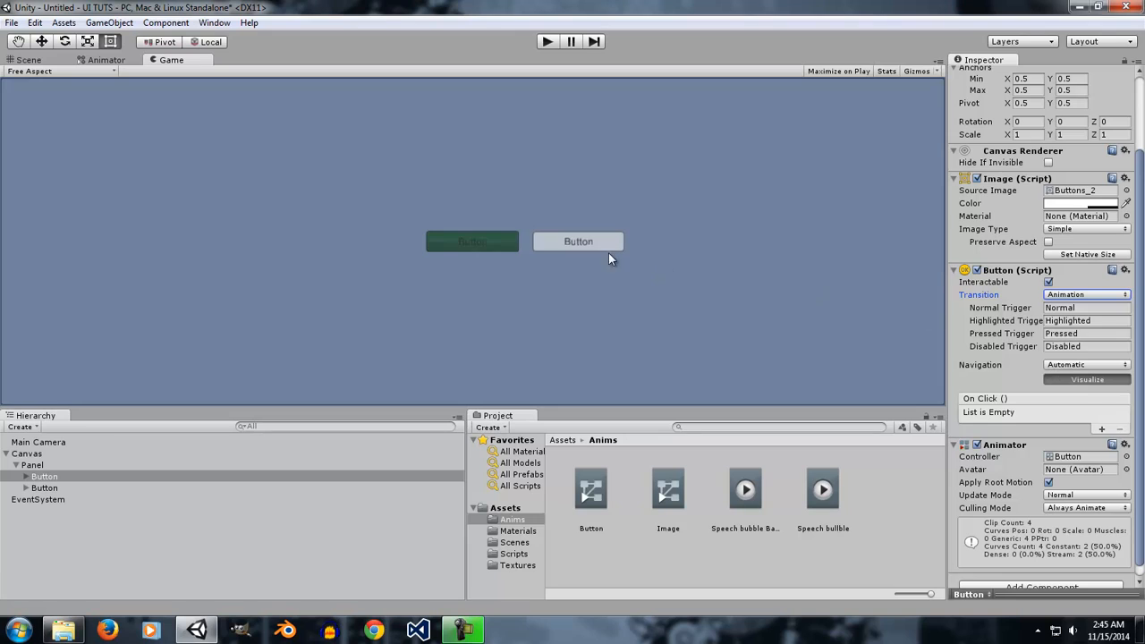
click(86, 487)
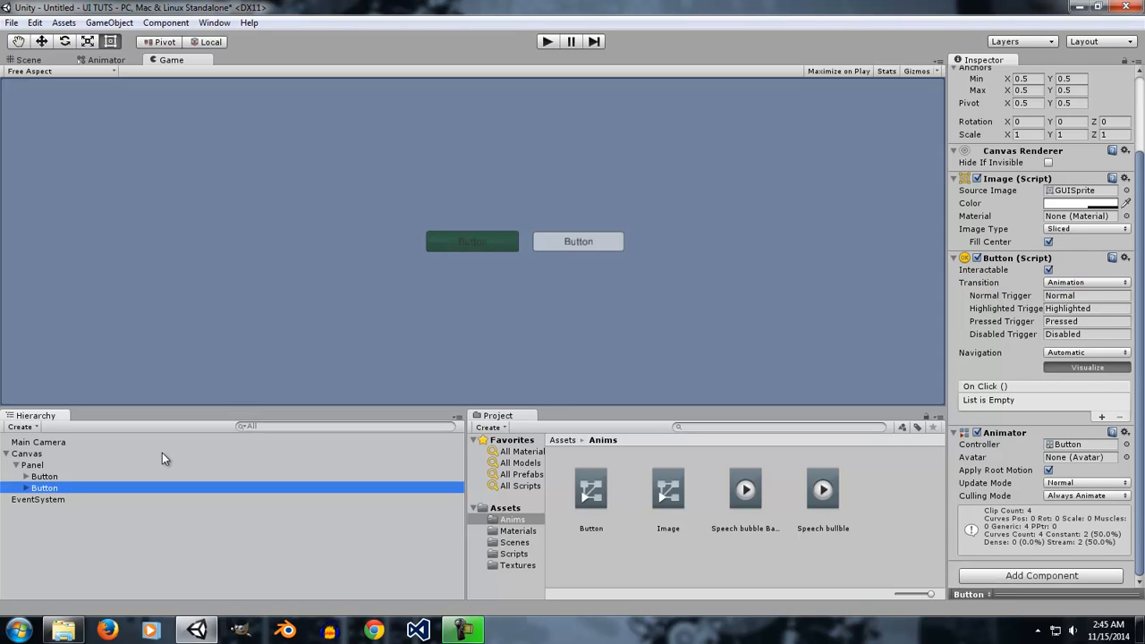
click(63, 481)
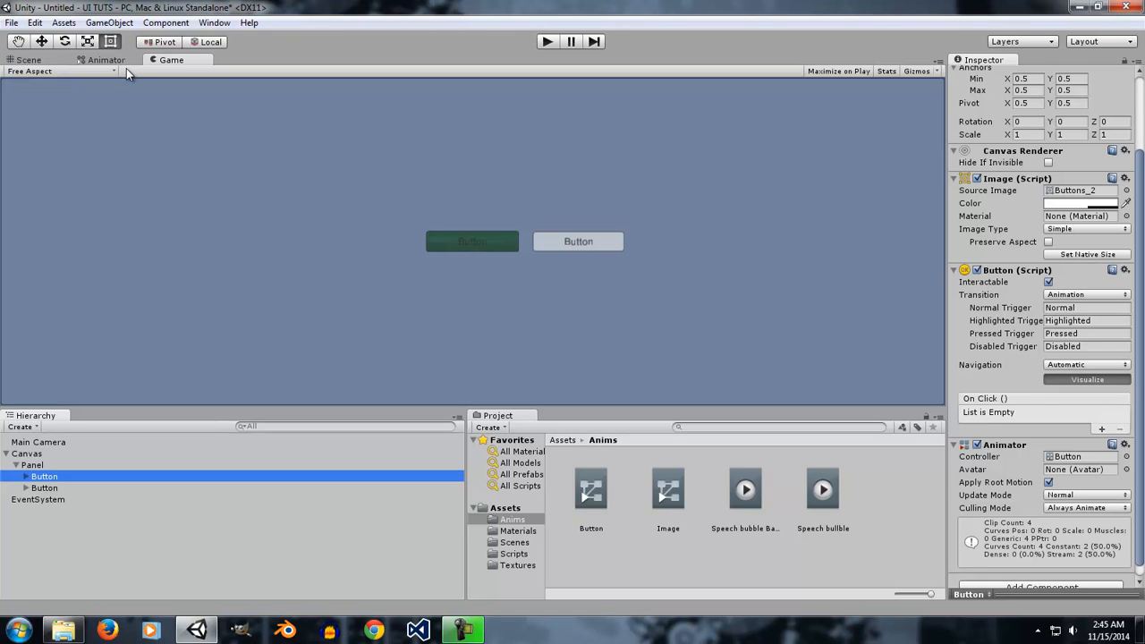
- In the Scene view, move the second button below the first to about X 70.8, Y -103.9, and set its navigation to Horizontal
click(47, 61)
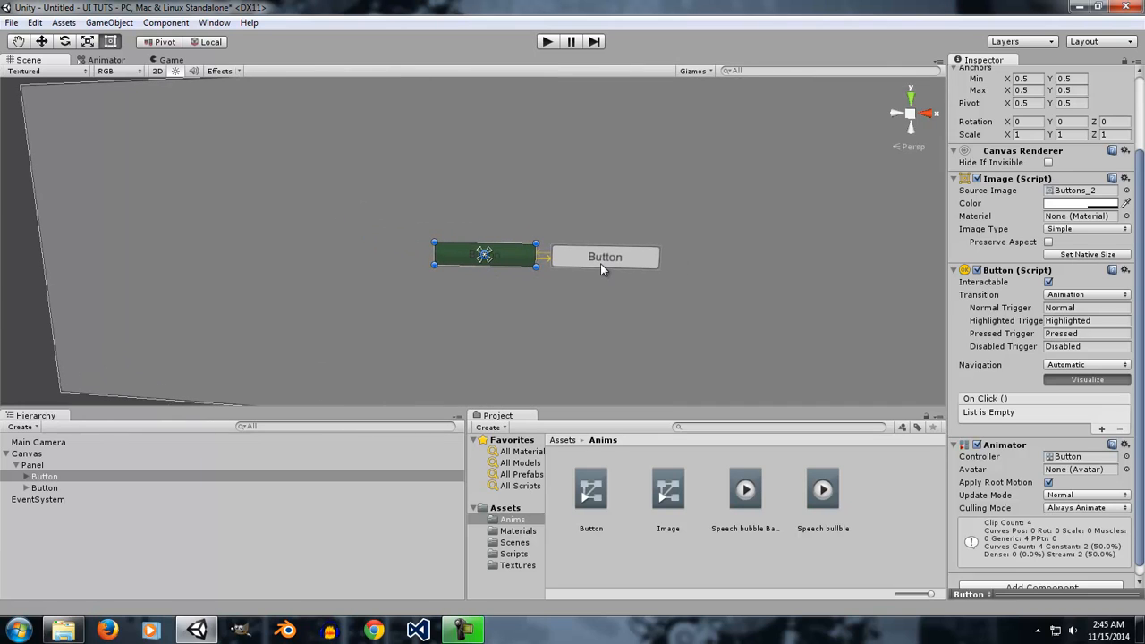
drag(599, 265, 598, 341)
drag(591, 262, 553, 323)
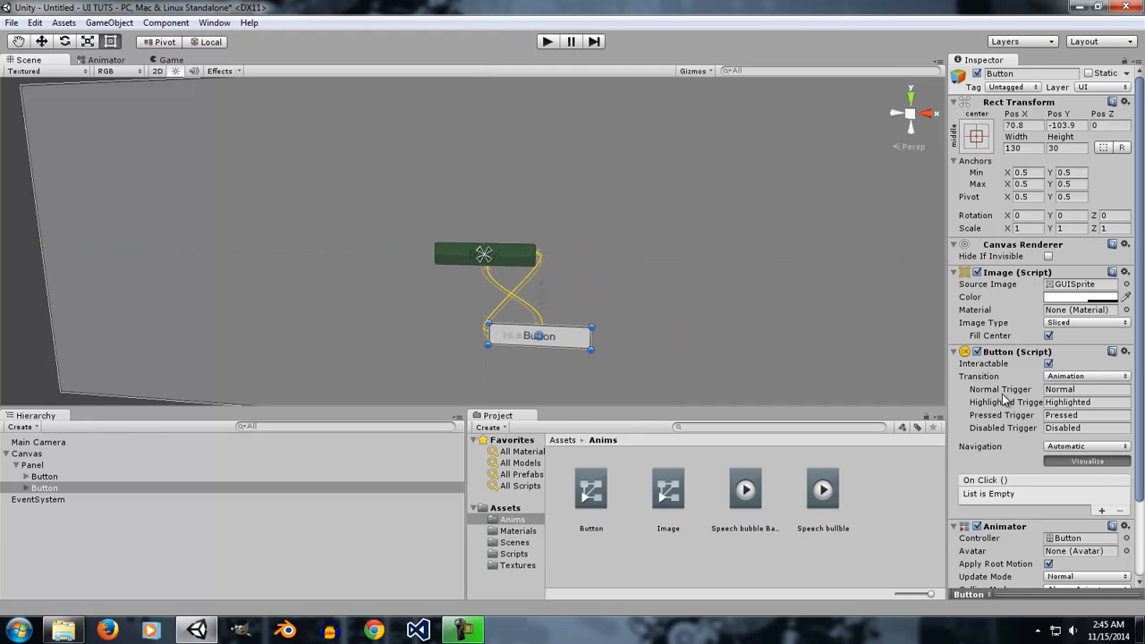
click(1086, 446)
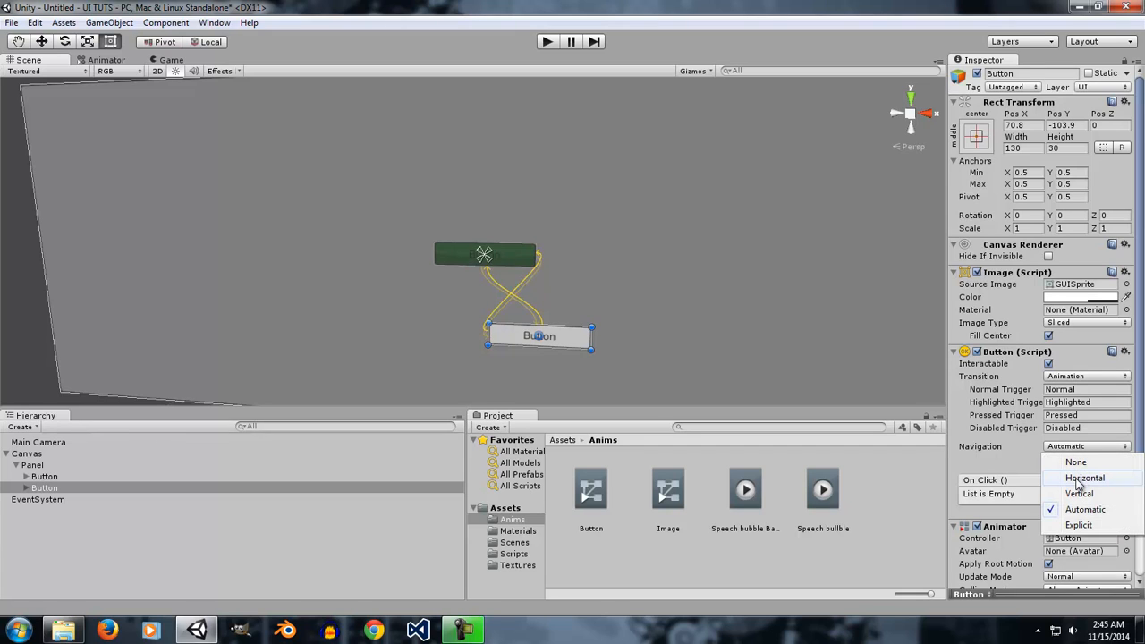
click(1078, 478)
- Move the second button back level with the first, to about X 198.8, Y 0, toggling the navigation visualization off and on
drag(541, 340, 650, 258)
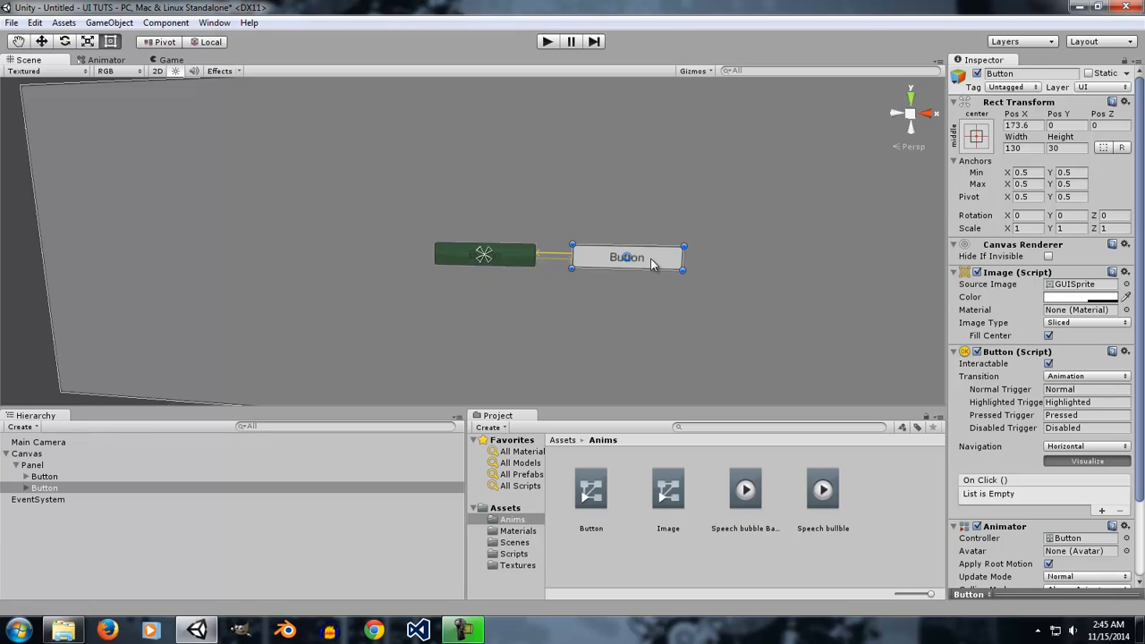
mouse_move(650, 258)
mouse_down()
mouse_move(633, 309)
mouse_move(657, 249)
mouse_move(659, 262)
mouse_up()
click(1082, 462)
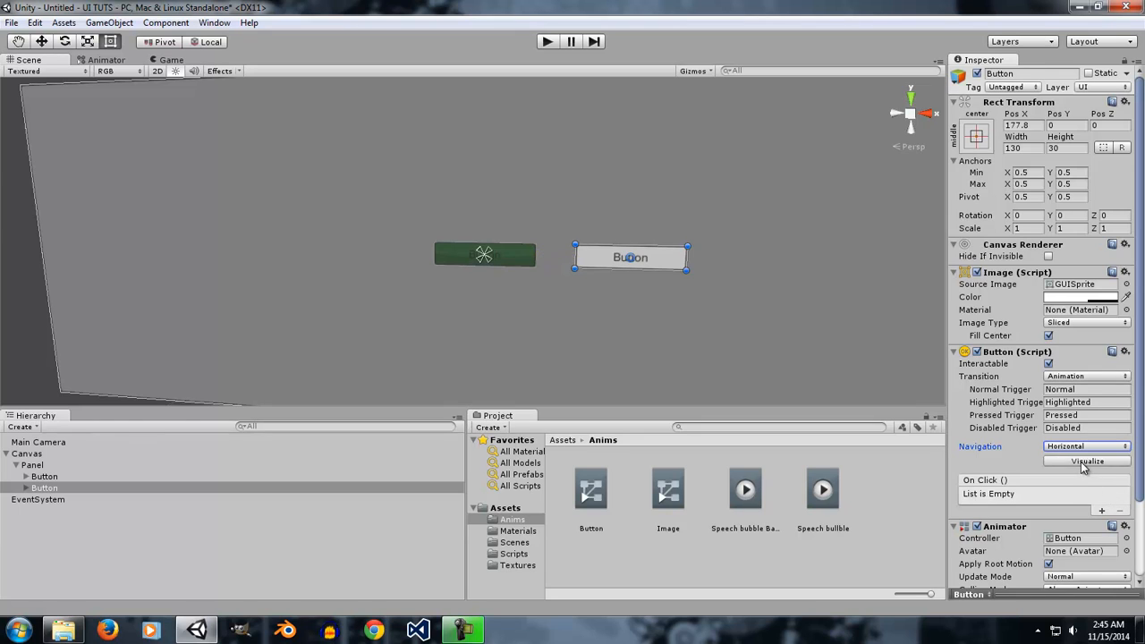
click(1080, 462)
mouse_move(605, 263)
mouse_down()
mouse_move(648, 324)
mouse_move(553, 344)
mouse_move(630, 265)
mouse_move(622, 254)
mouse_up()
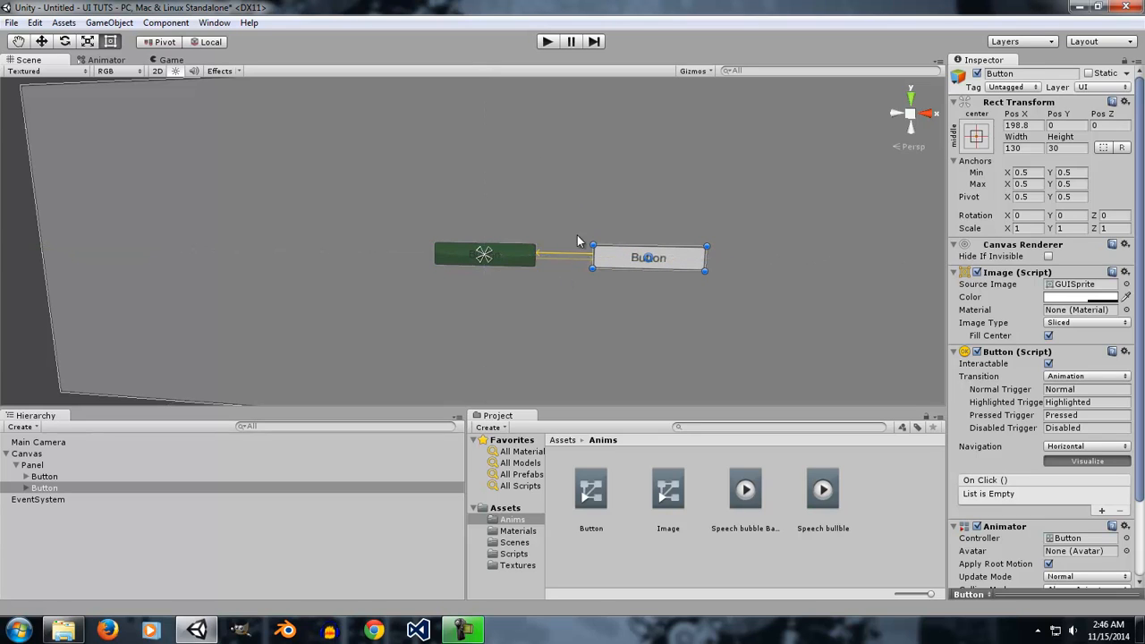
- Enter play mode and test moving the selection between the two buttons with horizontal navigation
click(545, 42)
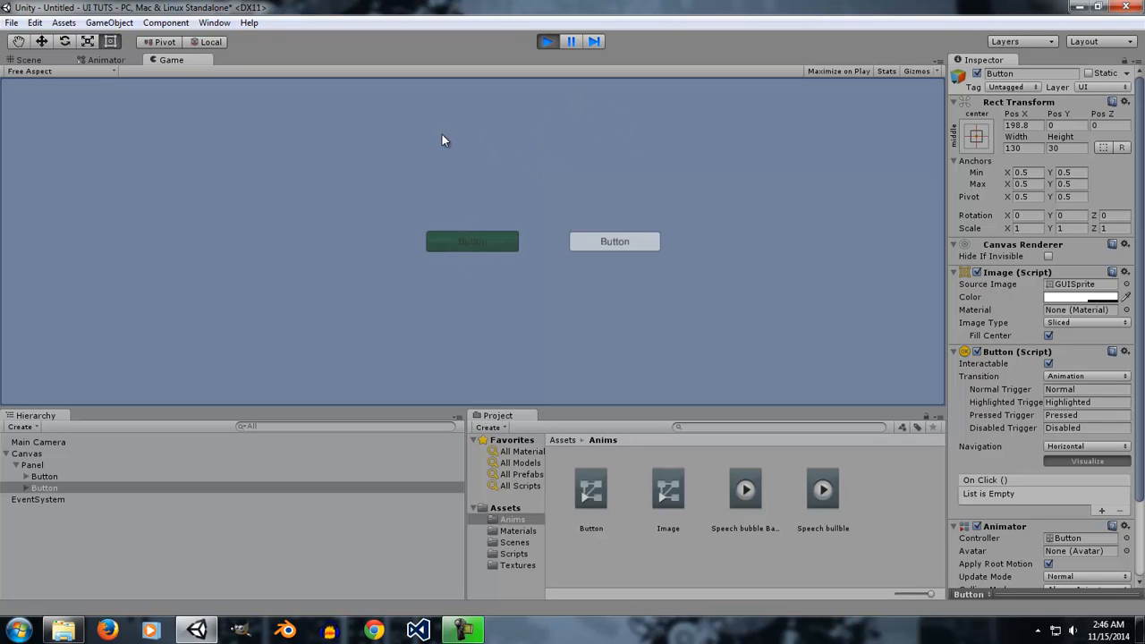
click(461, 243)
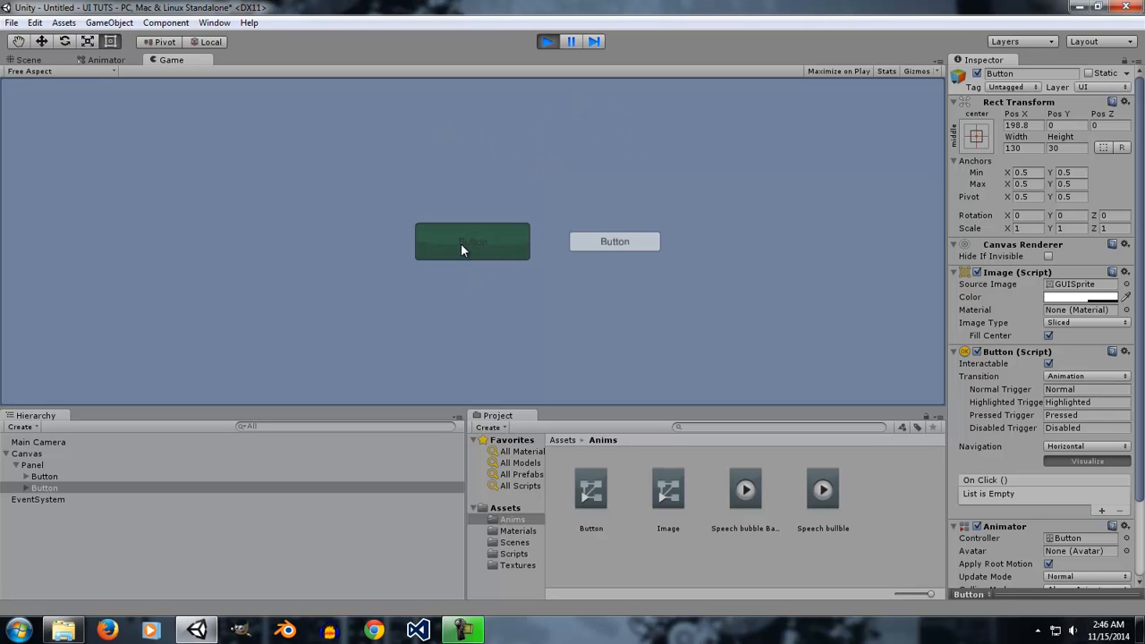
key(Right)
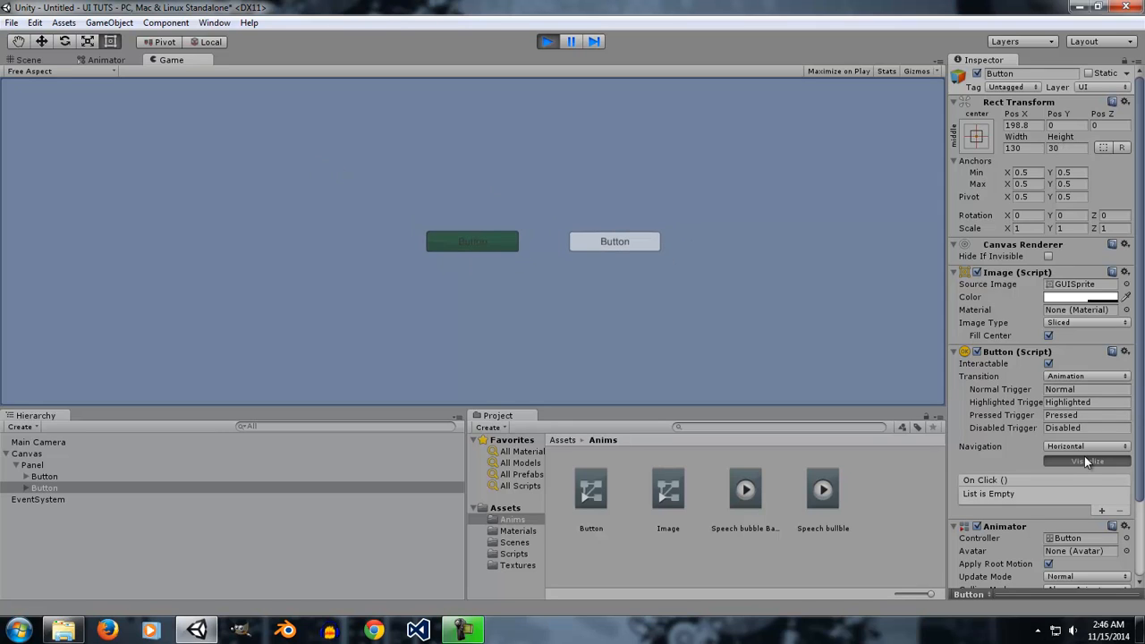
- During play, set the second button's navigation to Vertical, move it directly below the first to about Y -98.7, and test it
click(1059, 449)
click(1076, 490)
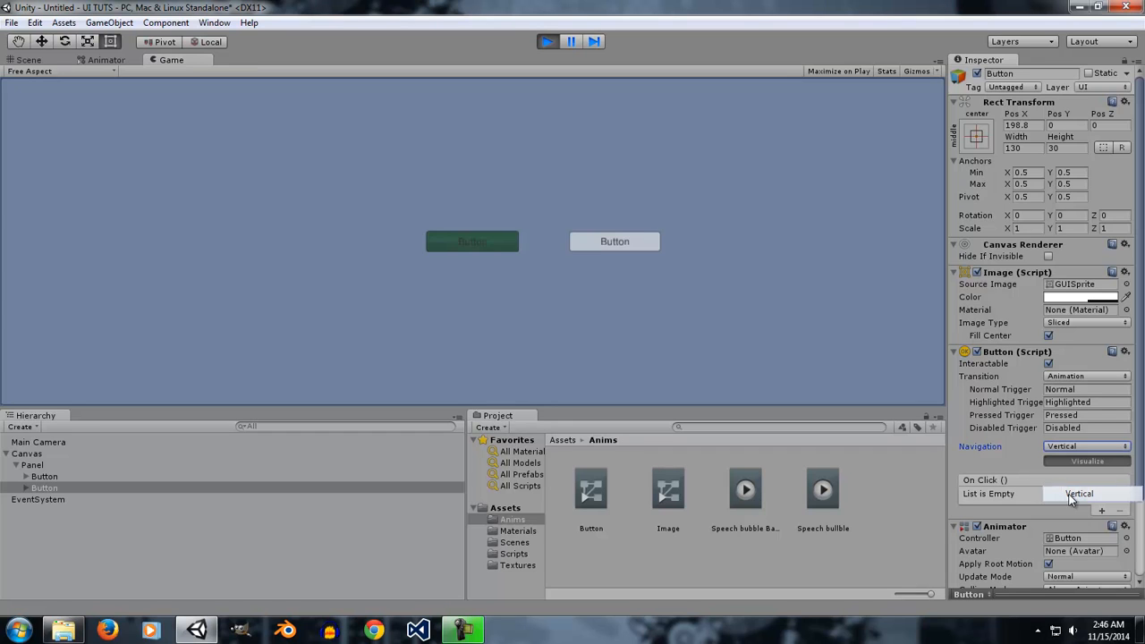
click(36, 61)
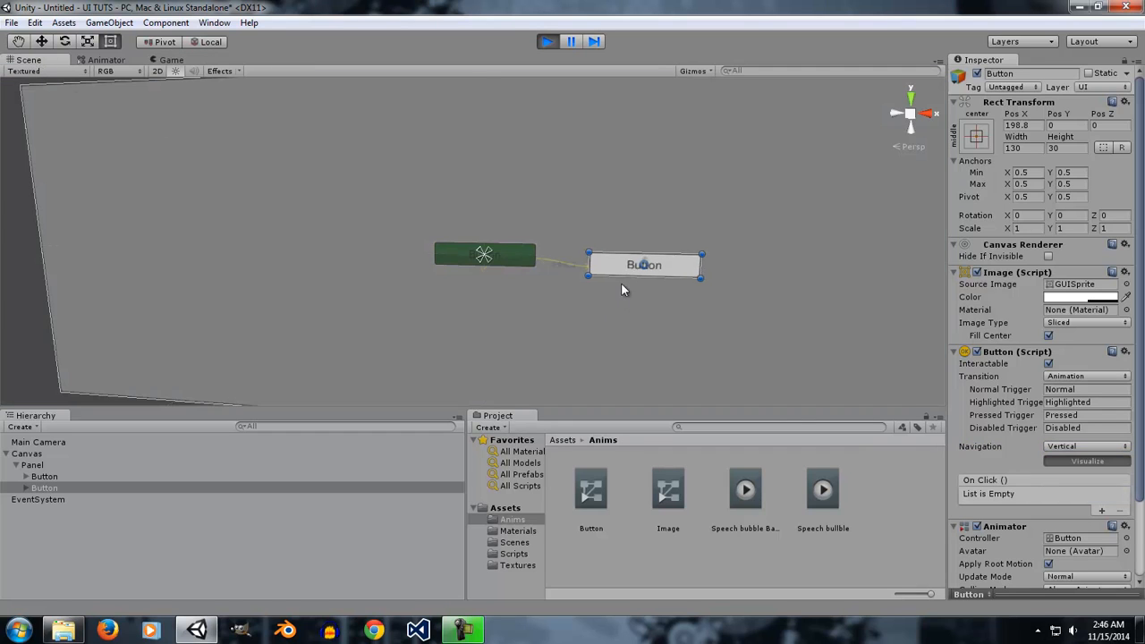
drag(621, 283, 467, 341)
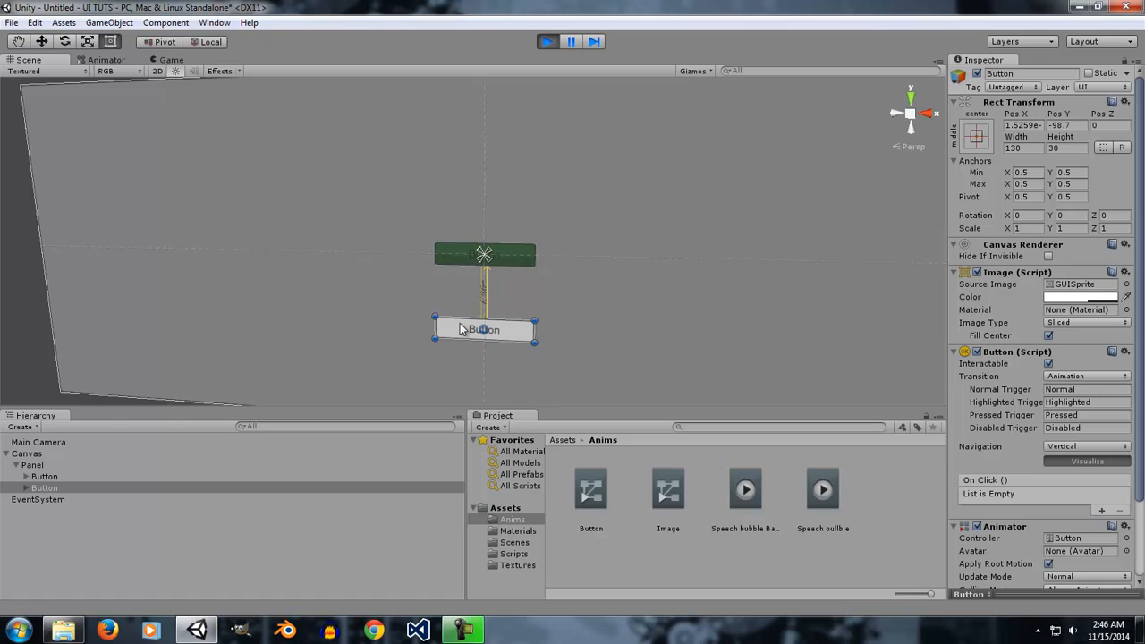
click(169, 61)
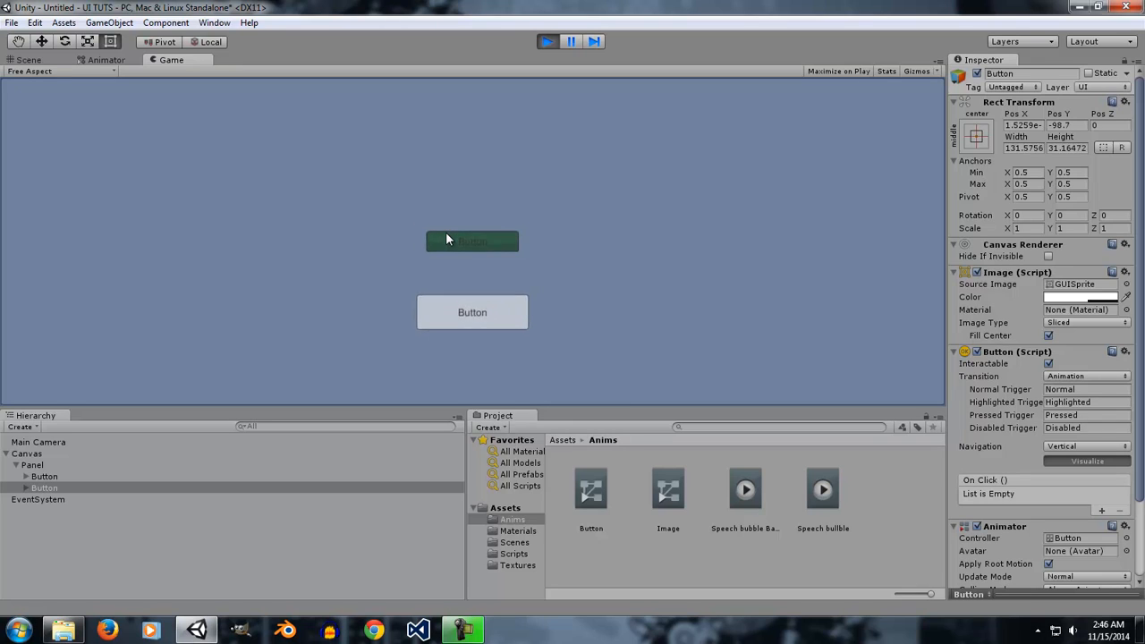
- During play, set the second button's navigation to Automatic and test moving the selection down from the first button
click(1084, 447)
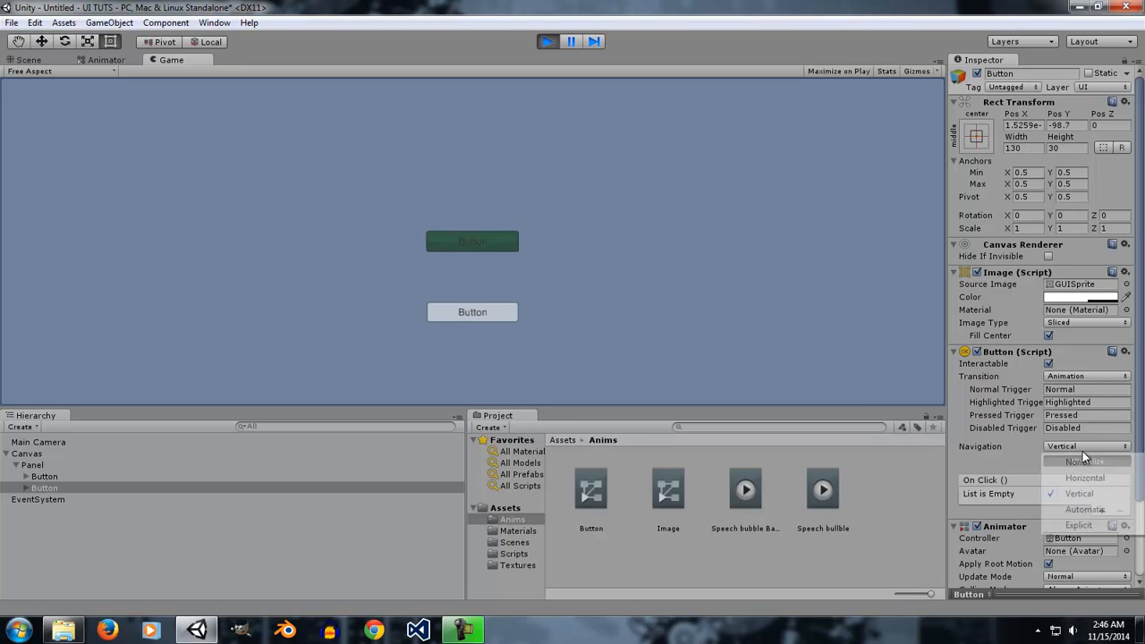
click(1086, 509)
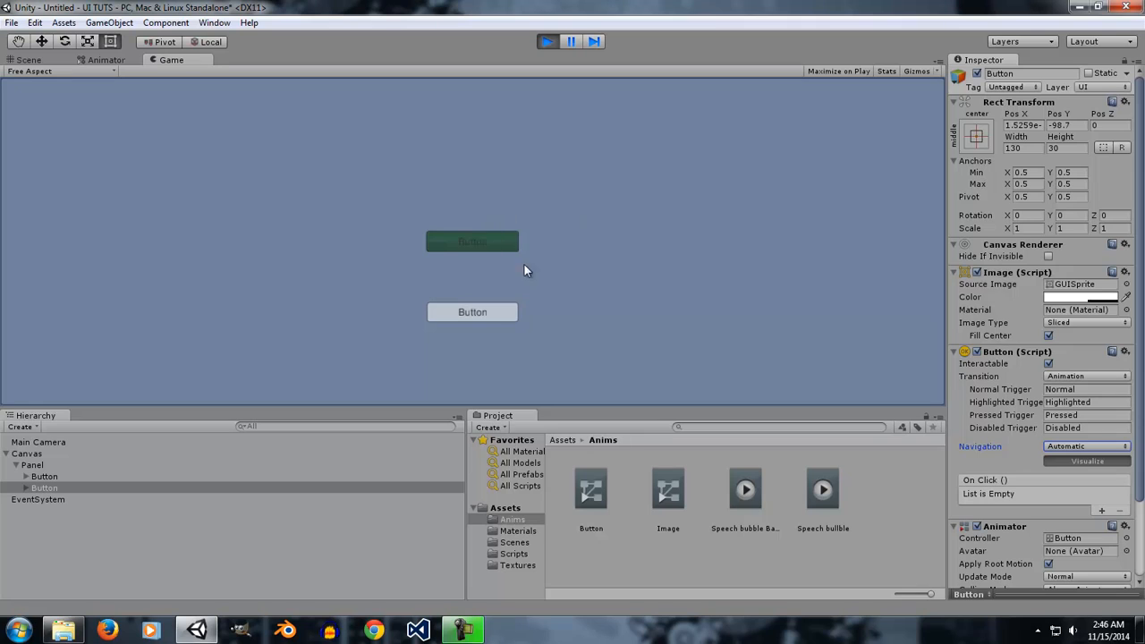
click(486, 238)
key(Down)
- Test automatic navigation with the second button at about X 200.7, Y -57.1, move it back level with the first, and exit play mode
click(28, 61)
drag(468, 333, 638, 307)
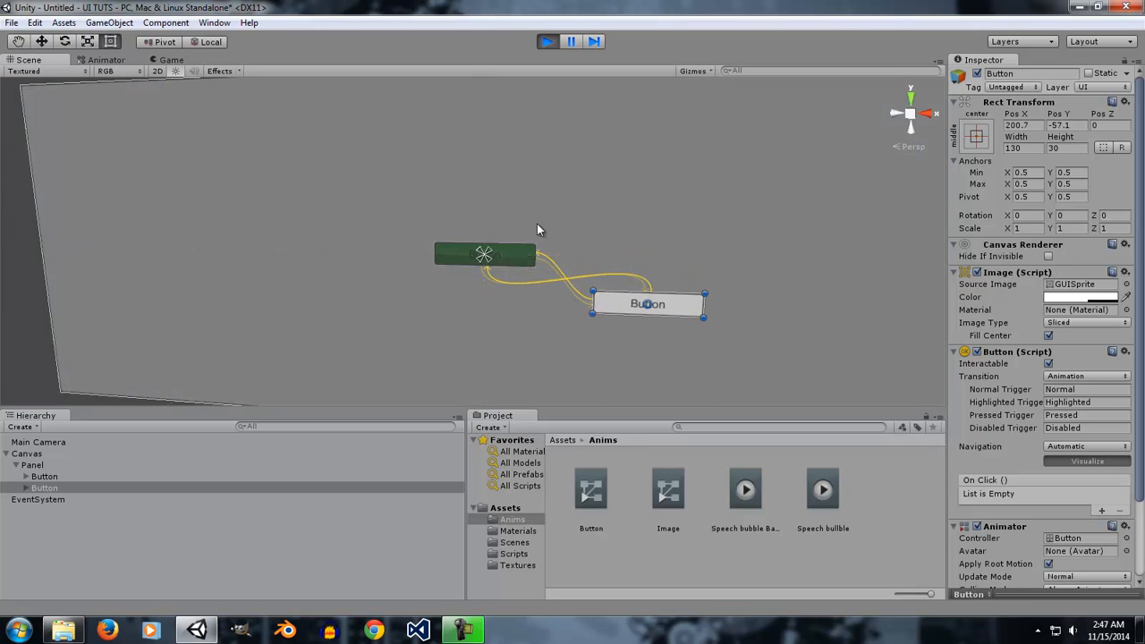
click(175, 60)
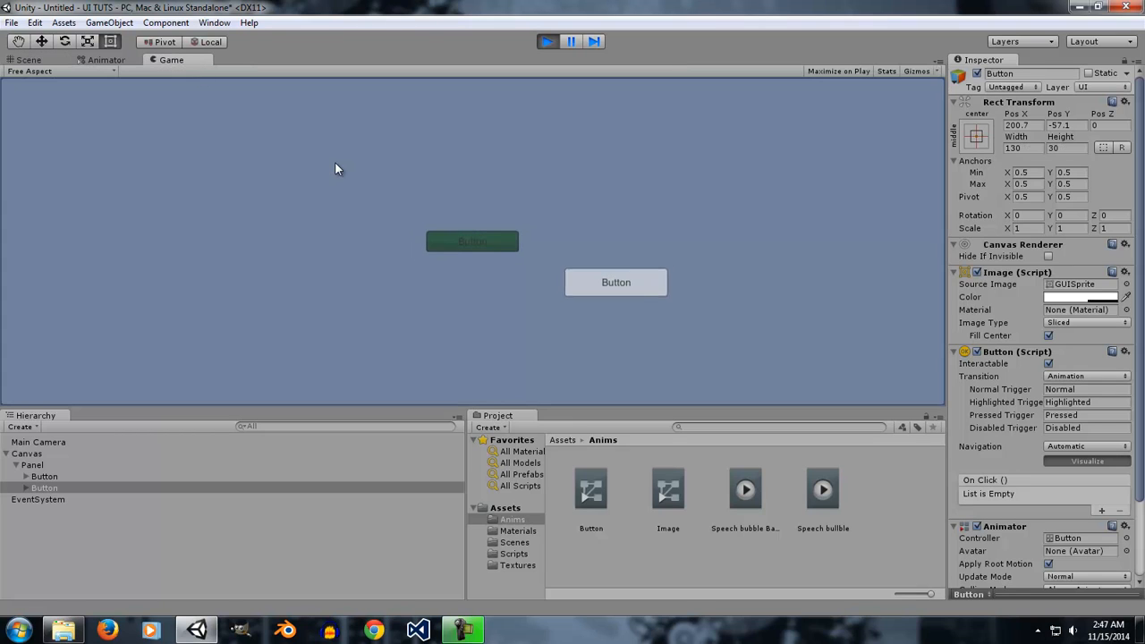
click(52, 60)
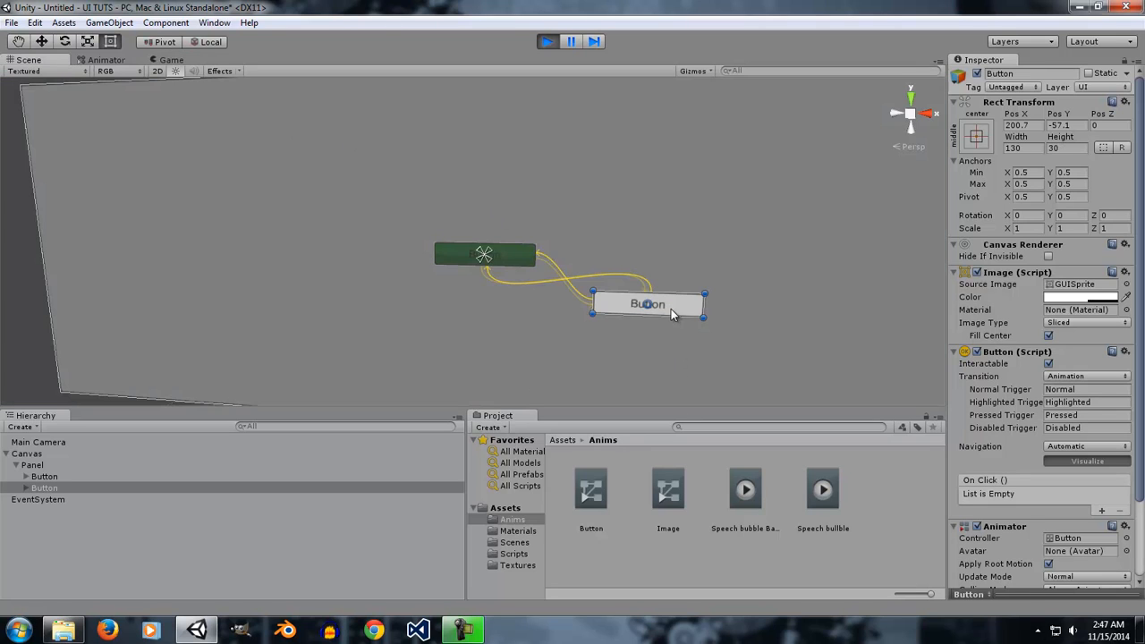
drag(671, 309, 678, 260)
click(546, 42)
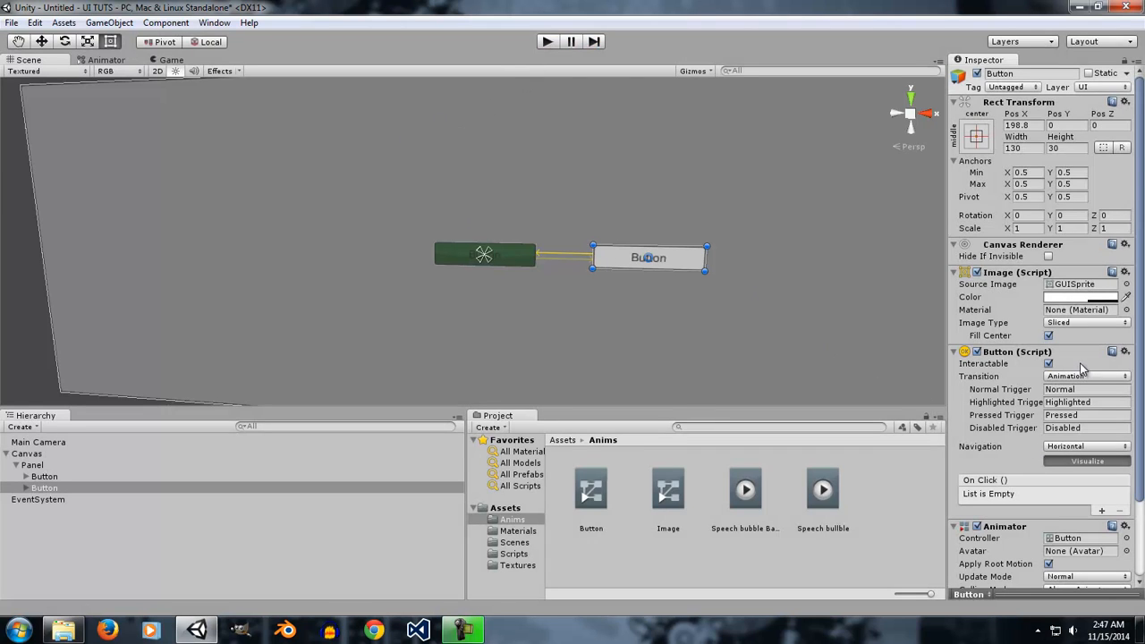
- Add a new On Click event entry to the first button's Button component
scroll(1085, 369, down, 2)
scroll(1123, 456, down, 1)
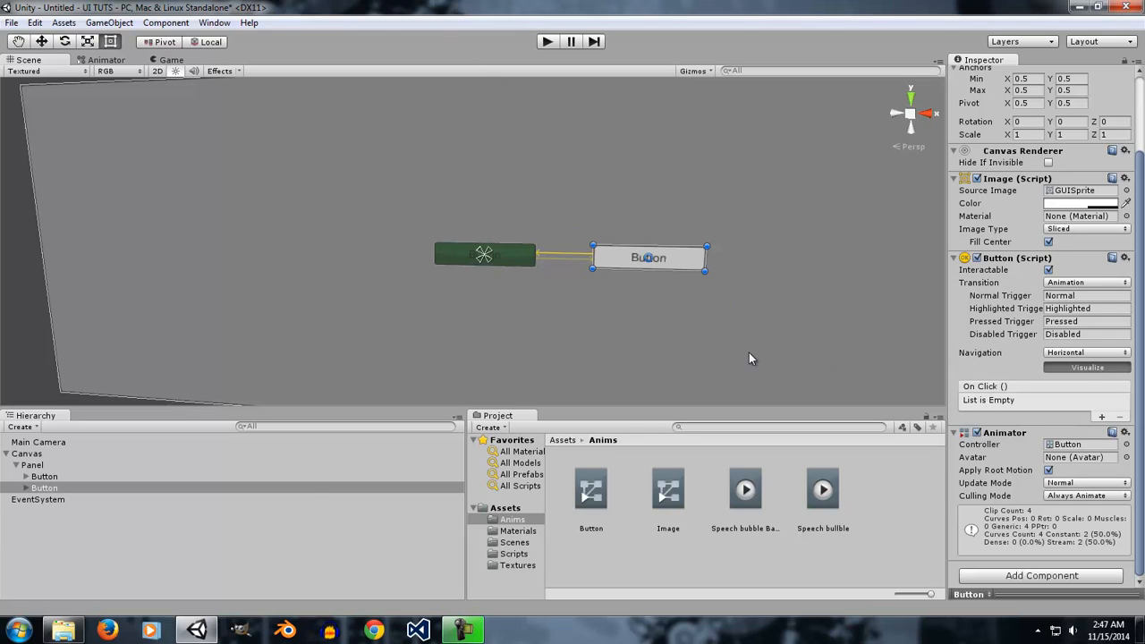
click(122, 466)
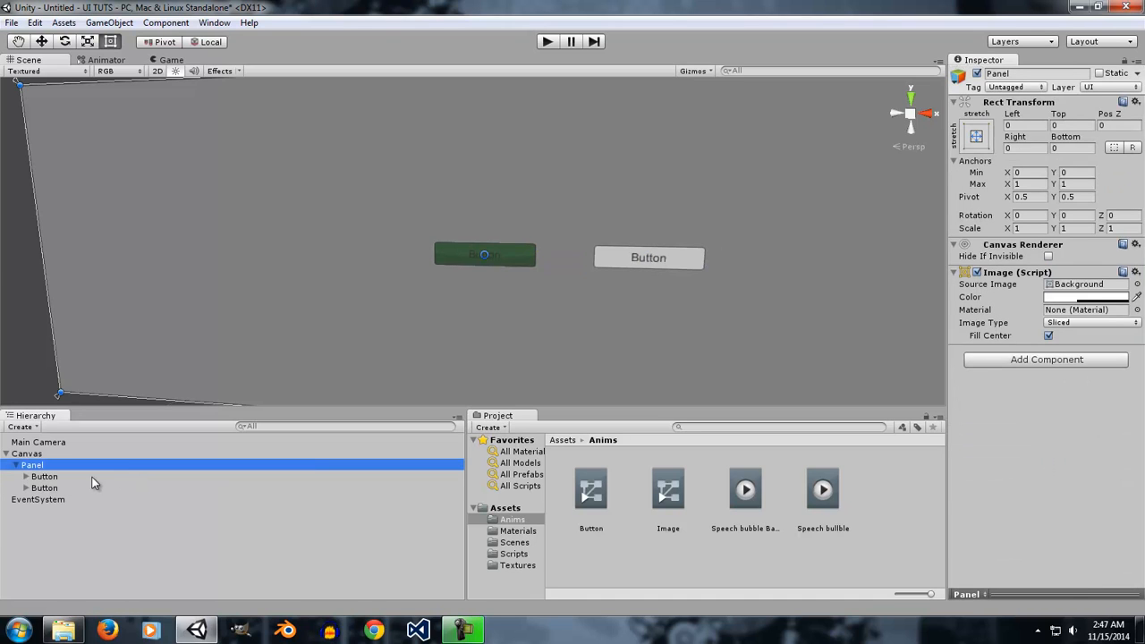
click(45, 477)
drag(1142, 423, 1138, 517)
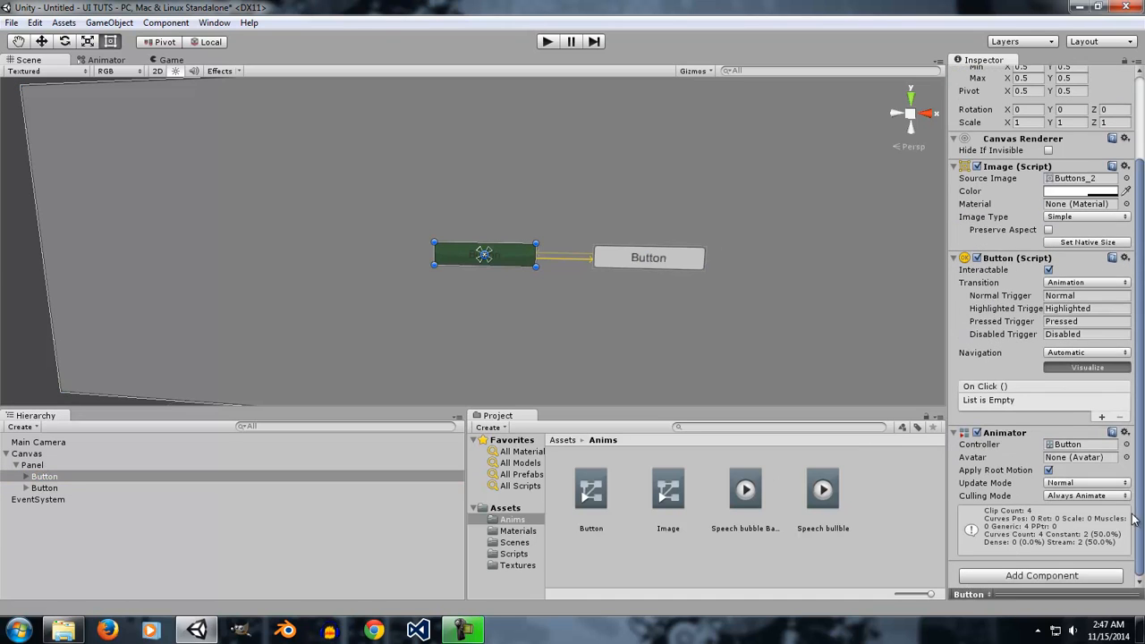
click(1102, 418)
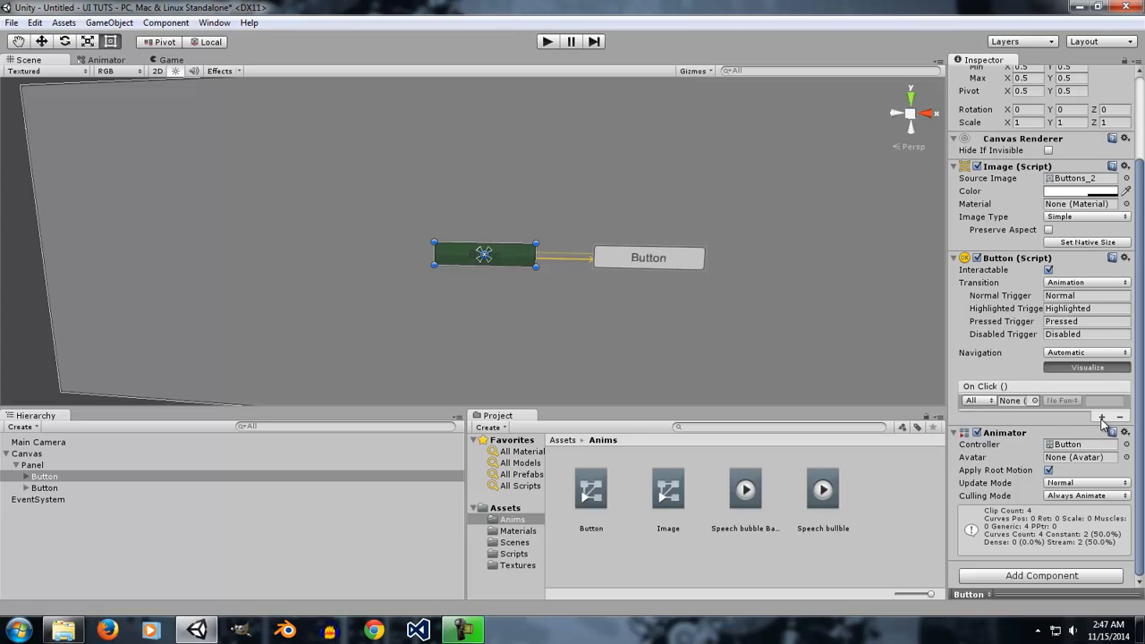
- Check the On Click entry's call-state options and assign the first button itself as the event's target object
click(978, 402)
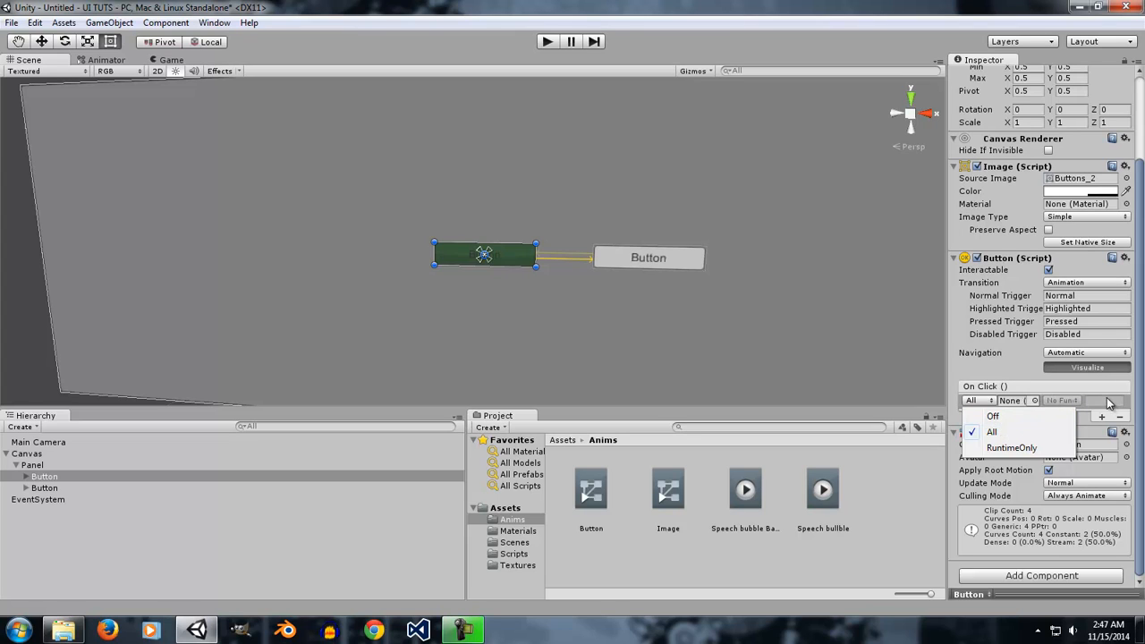
click(1074, 401)
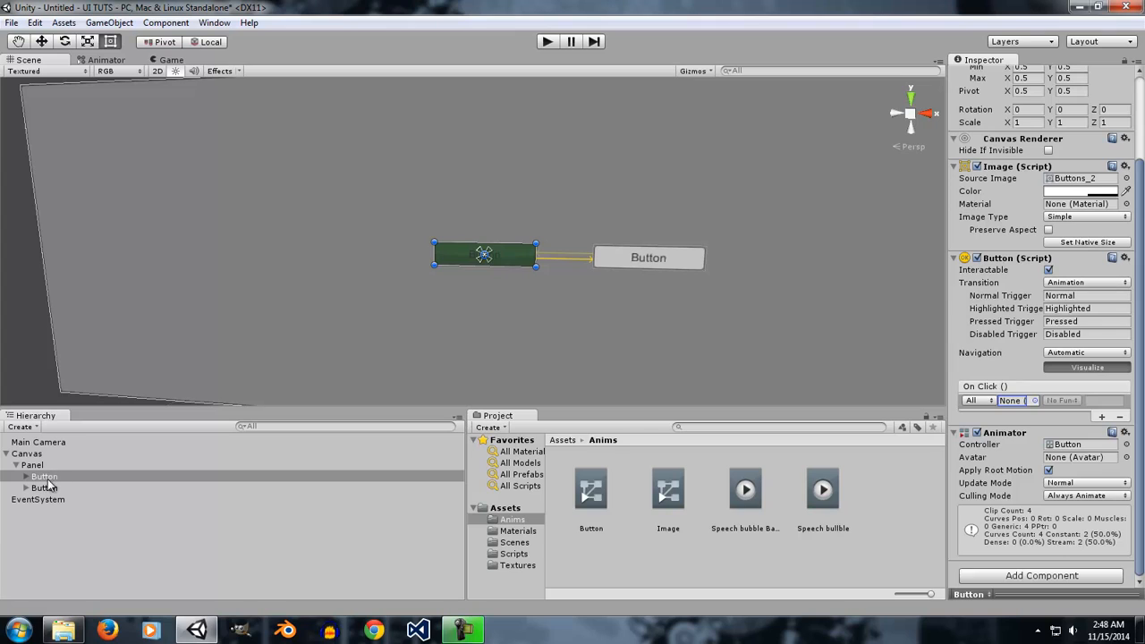
drag(42, 477, 1015, 406)
- Examine the components and functions the On Click event can call on the target button, including the Image functions
click(1067, 400)
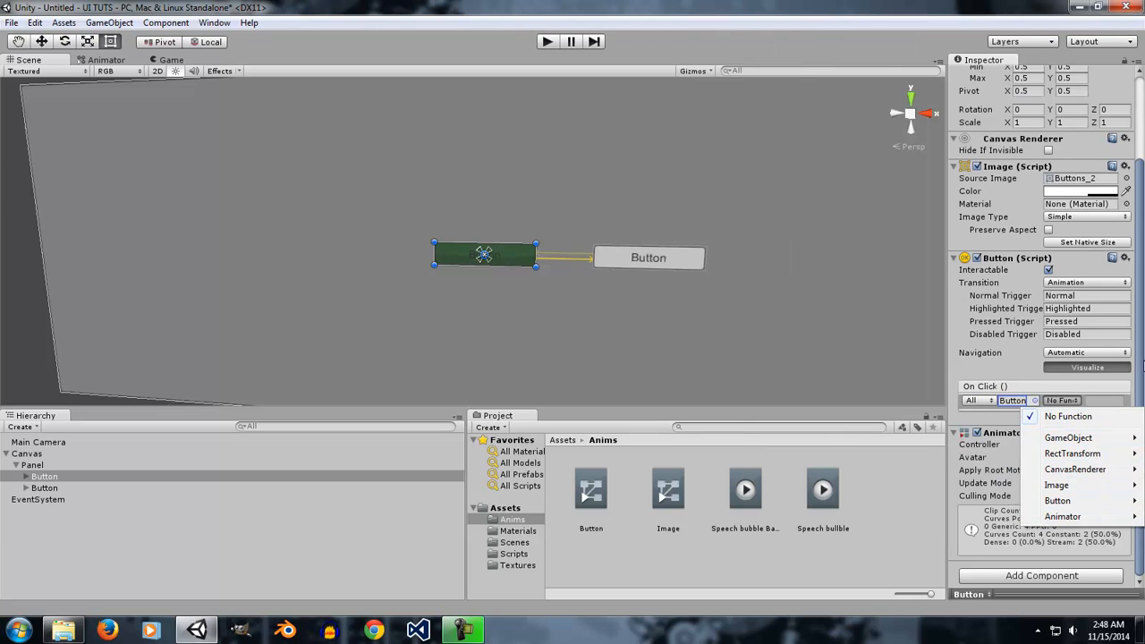
drag(1142, 359, 1143, 292)
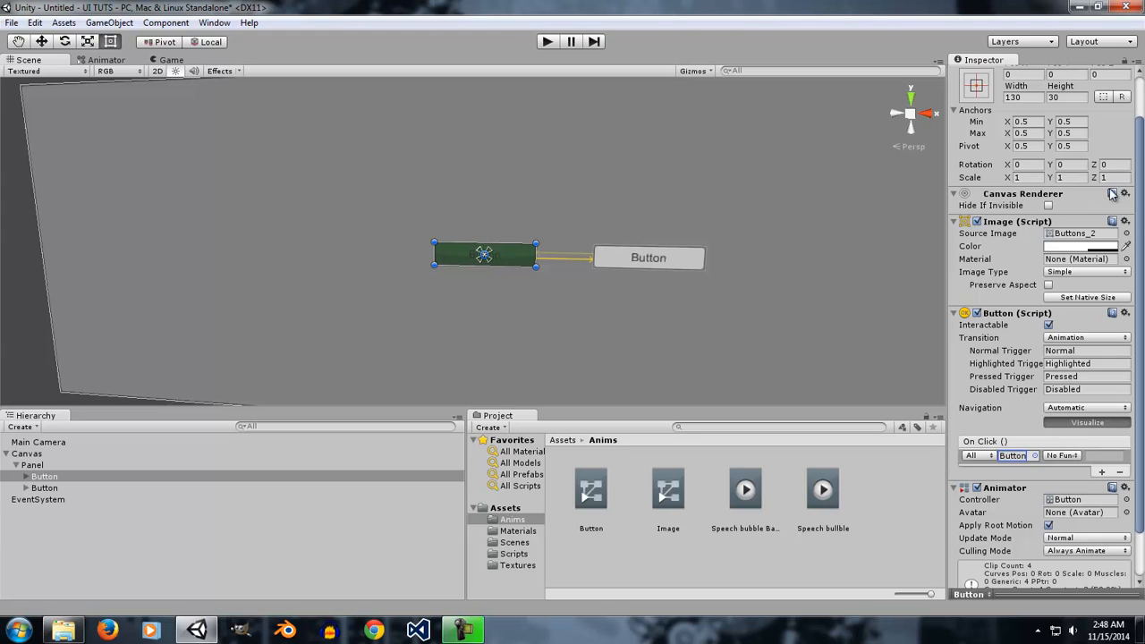
scroll(1063, 412, down, 3)
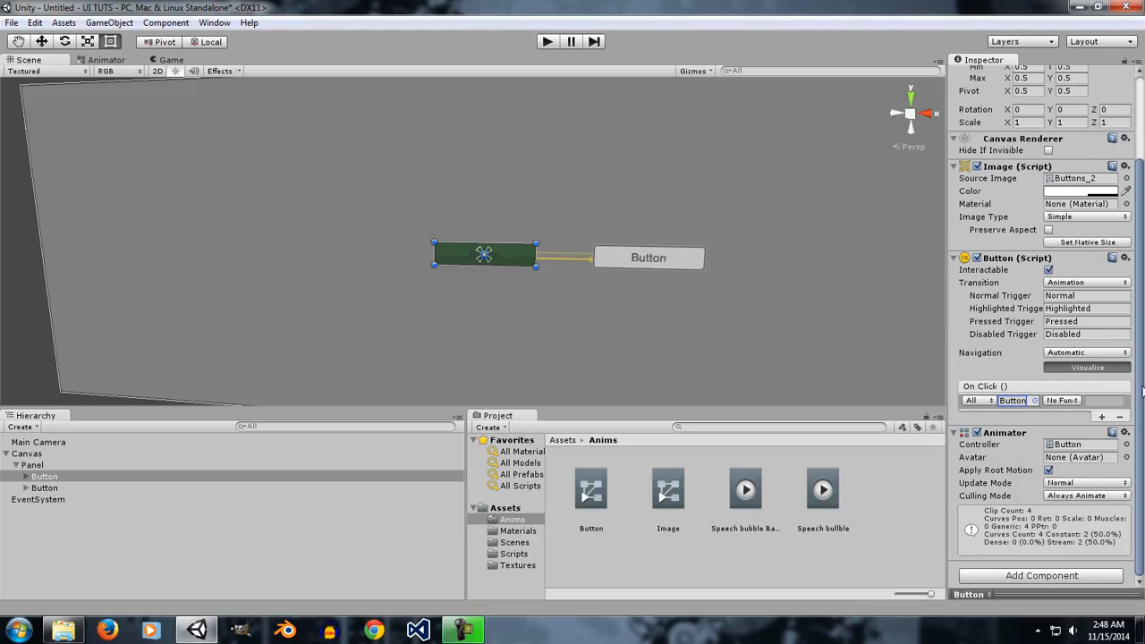
click(1062, 400)
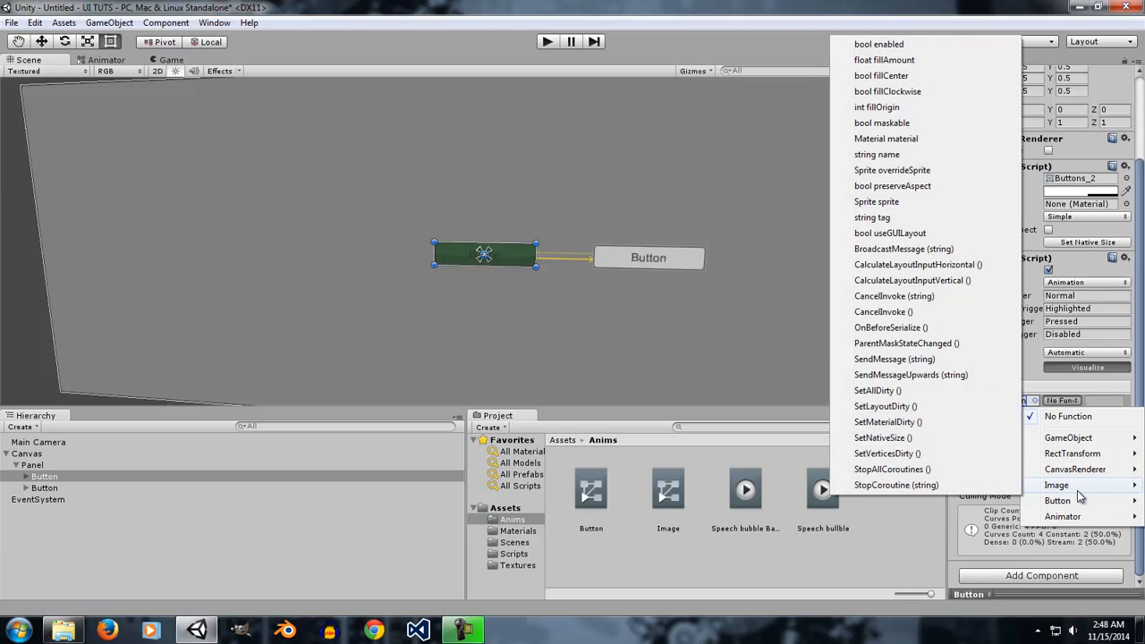
mouse_move(1077, 487)
click(1090, 389)
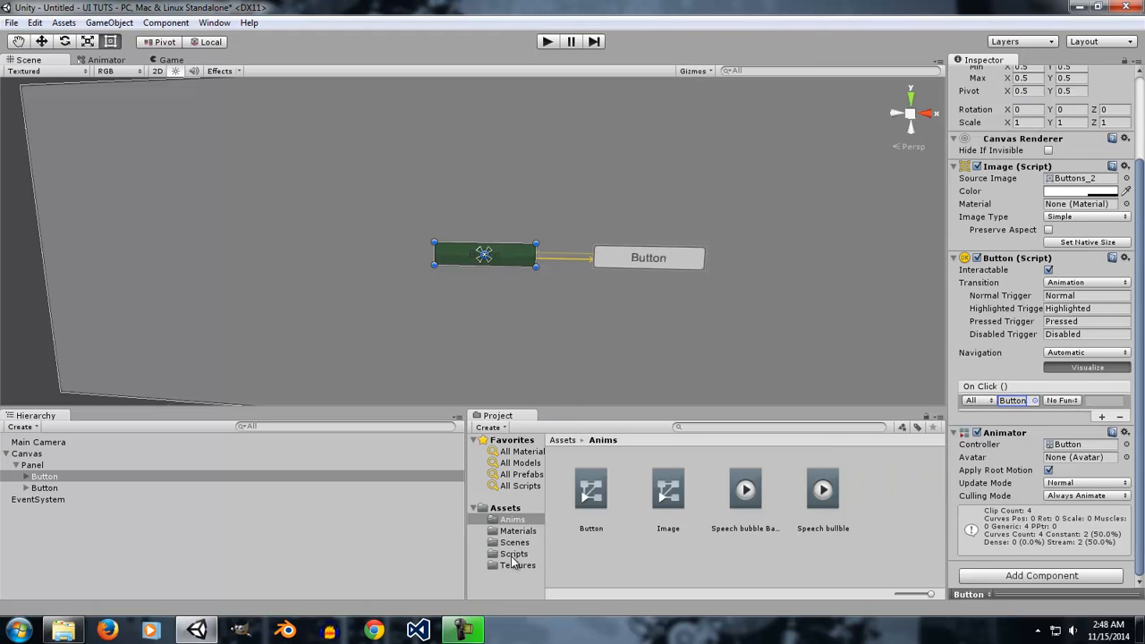
- Create a new JavaScript file named Change in the Scripts folder
right_click(508, 508)
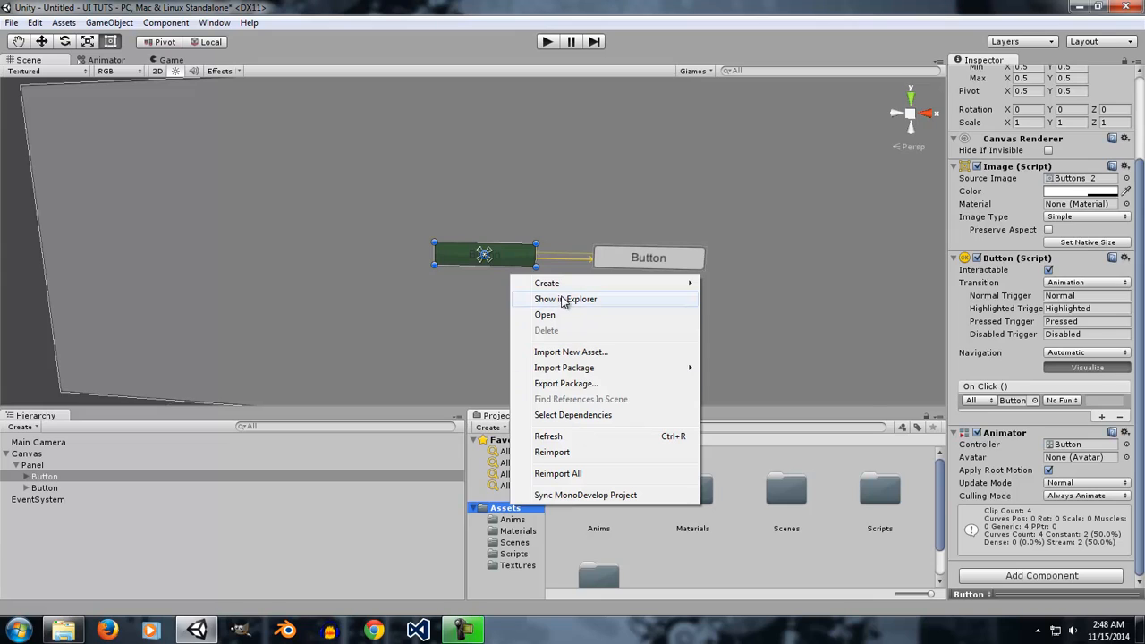
mouse_move(564, 288)
click(515, 554)
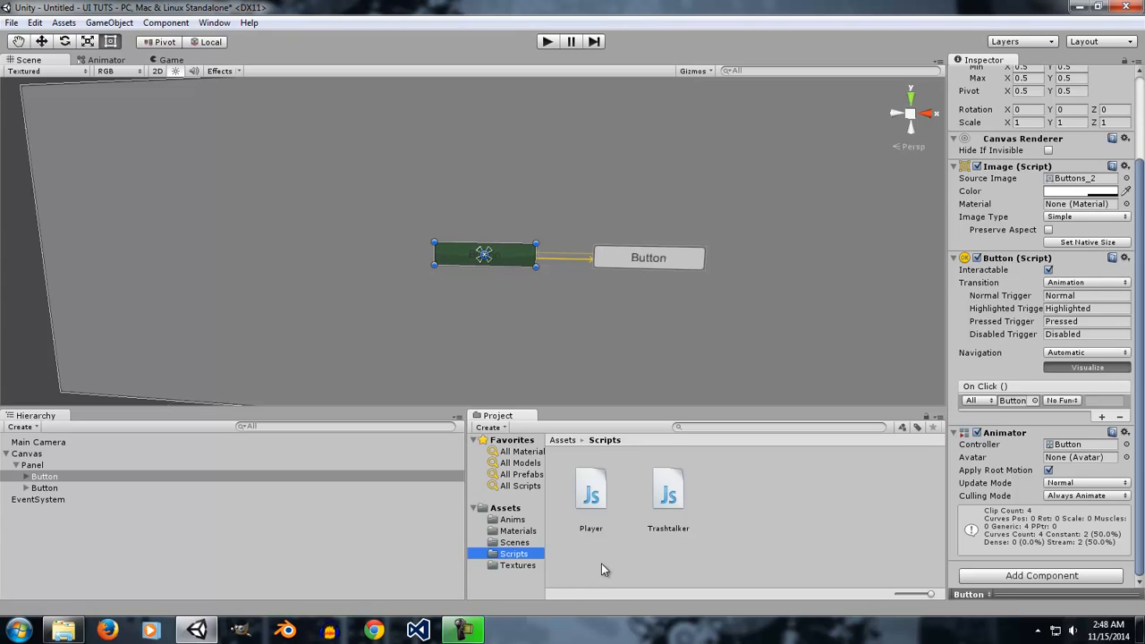
right_click(602, 564)
mouse_move(621, 345)
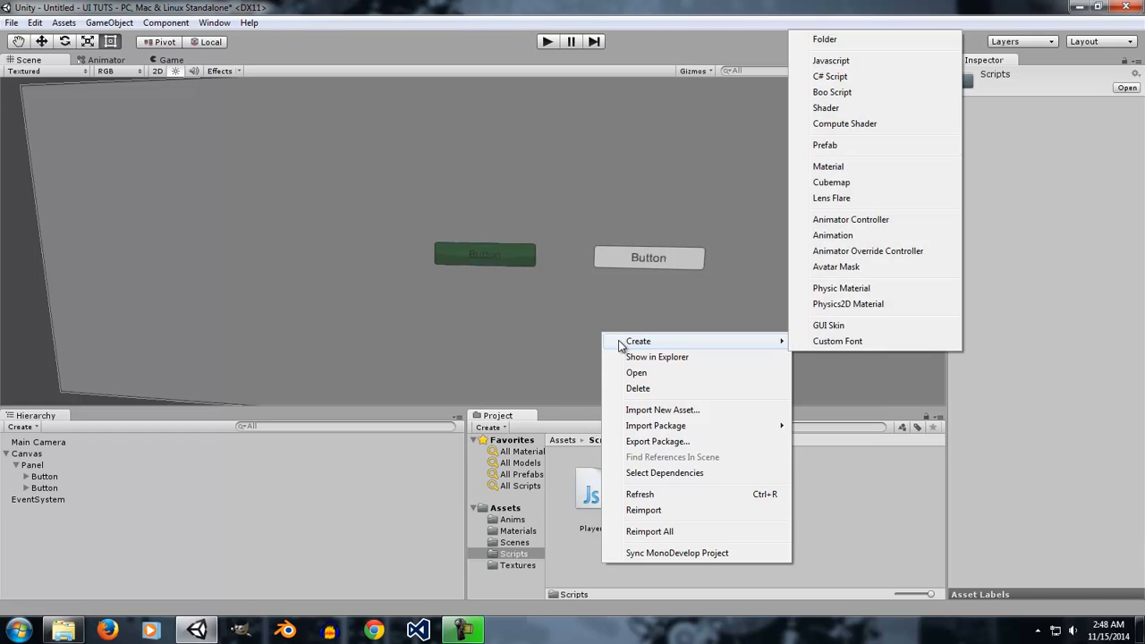
click(832, 61)
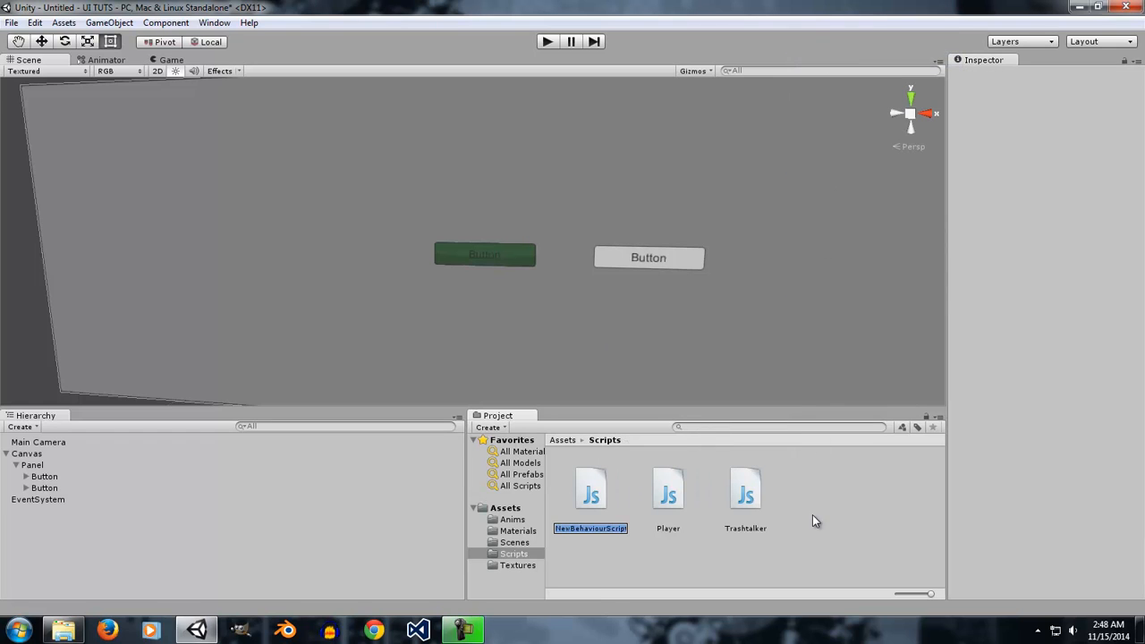
text(Change)
key(Return)
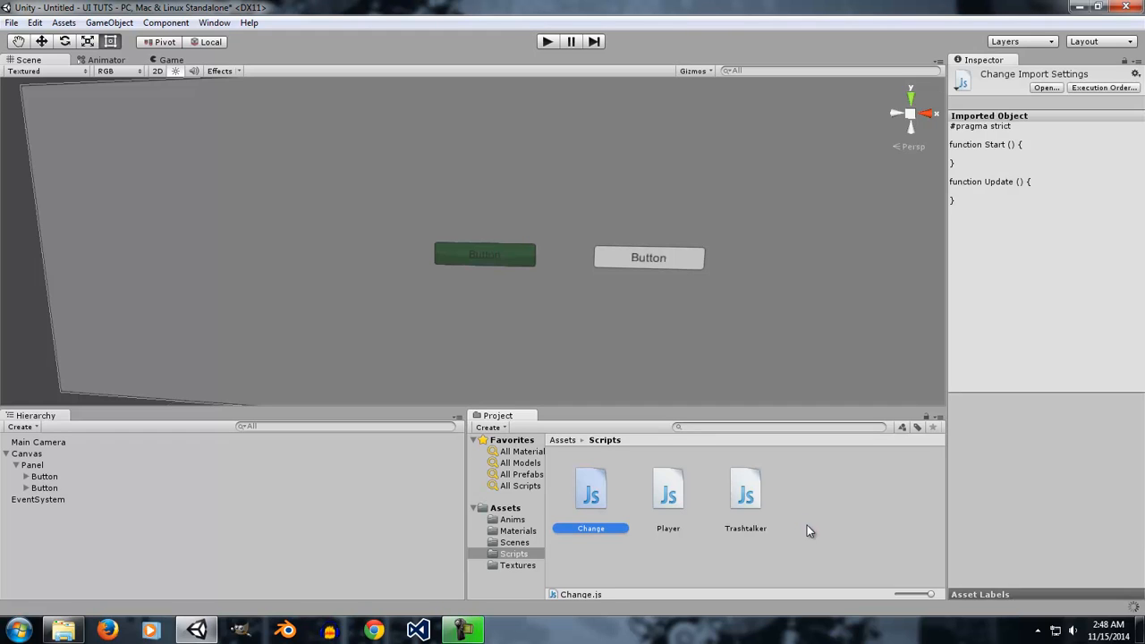
- Open the Change script in MonoDevelop and replace its Update function with an empty function named ChangeTheScene
double_click(586, 508)
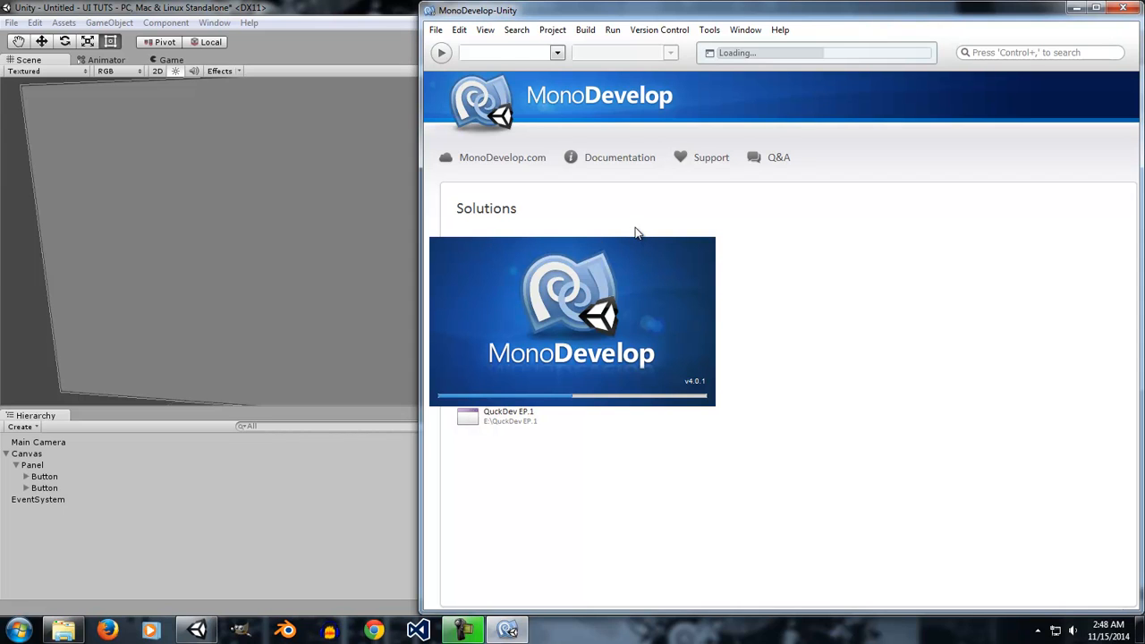
ctrl+scroll(662, 281, up, 5)
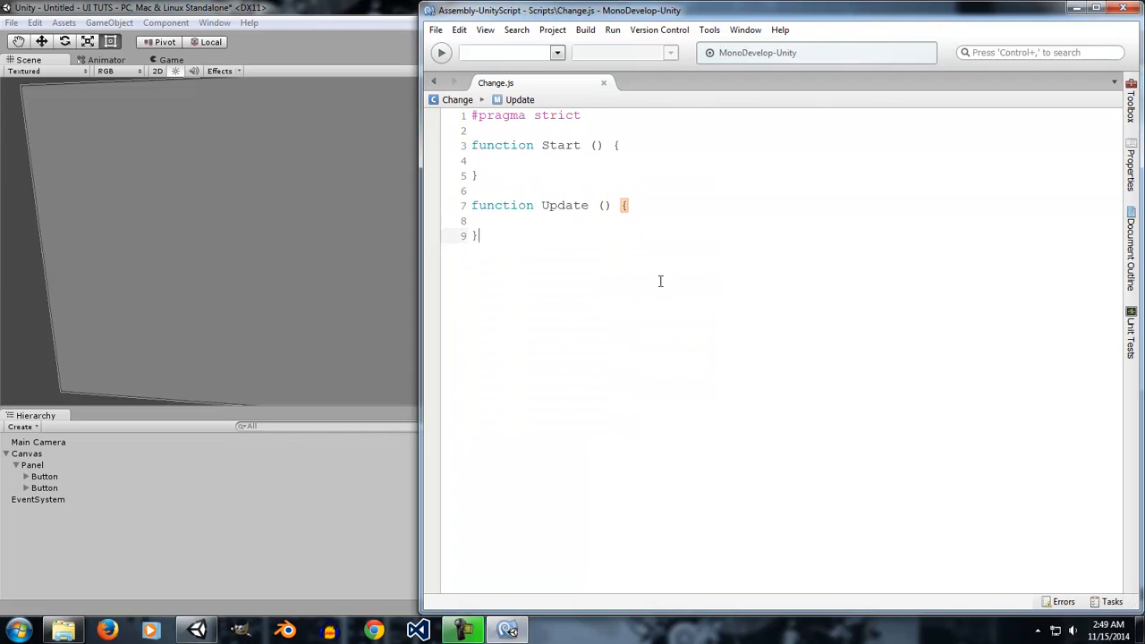
drag(657, 343, 501, 257)
text(fu)
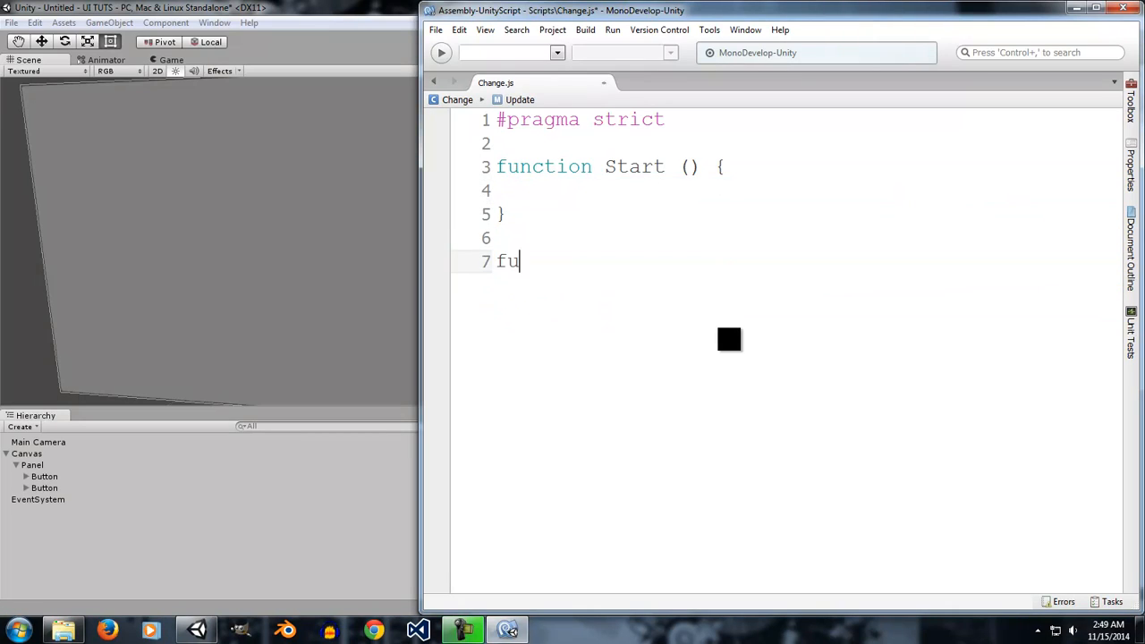
text(nction )
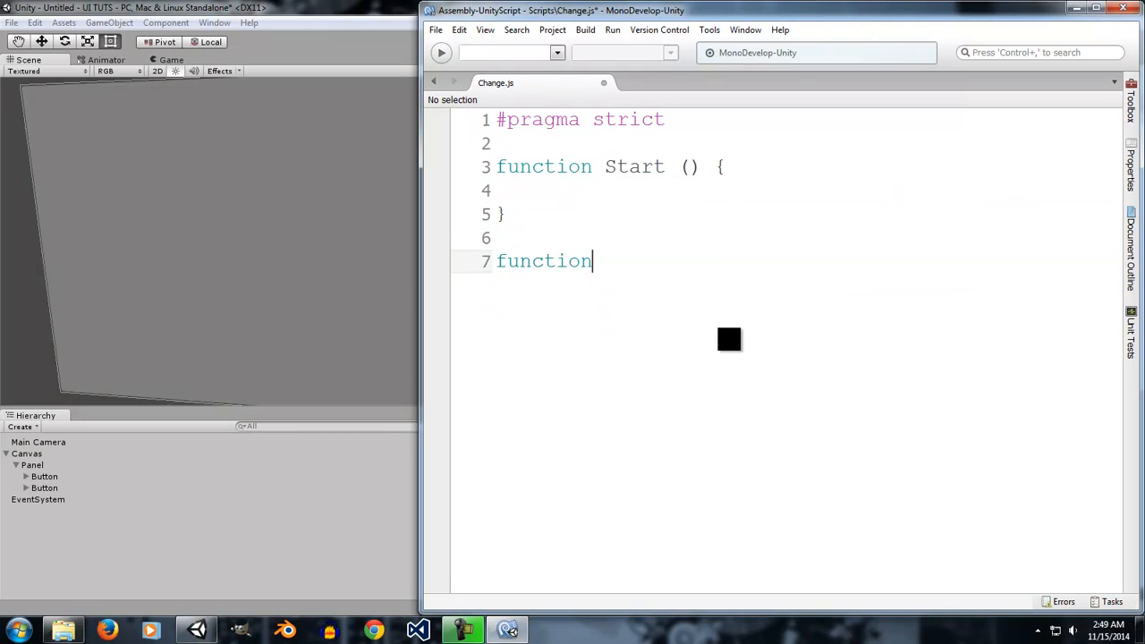
text(ChangeTheSc)
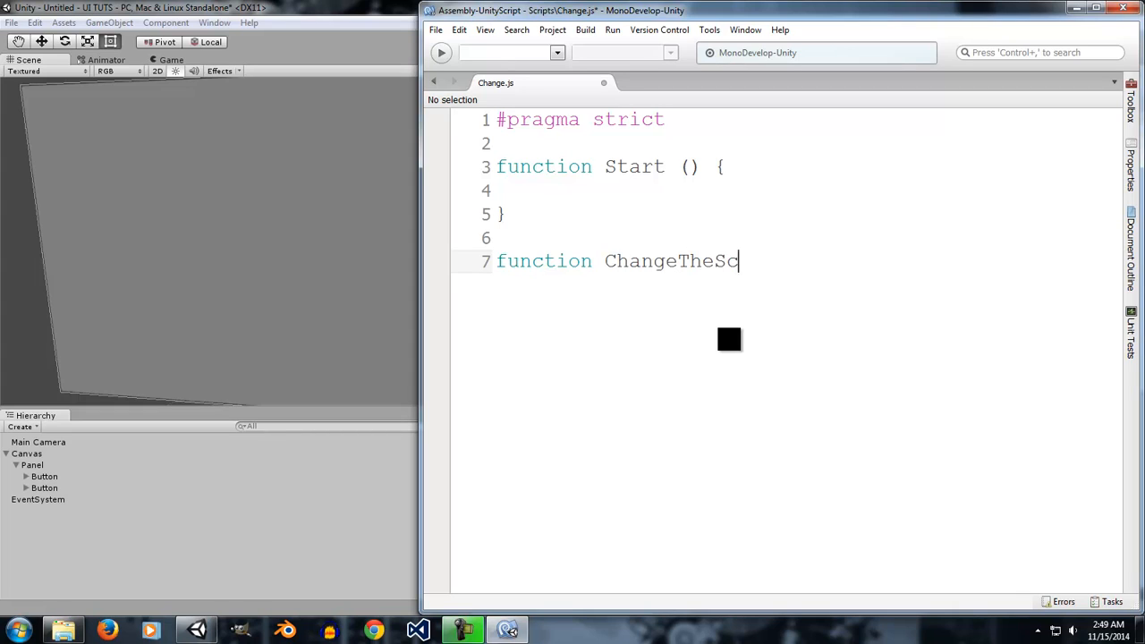
text(ene (){)
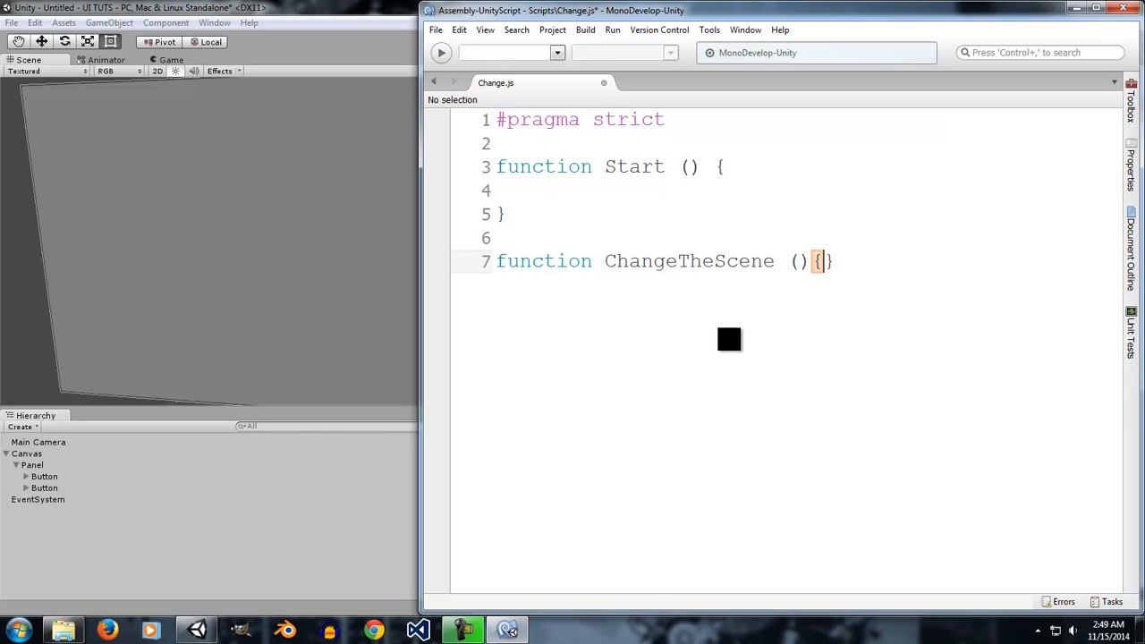
- Make the ChangeTheScene function call Application.LoadLevel(1);, save the script and switch back to Unity
key(Return)
text(Appl)
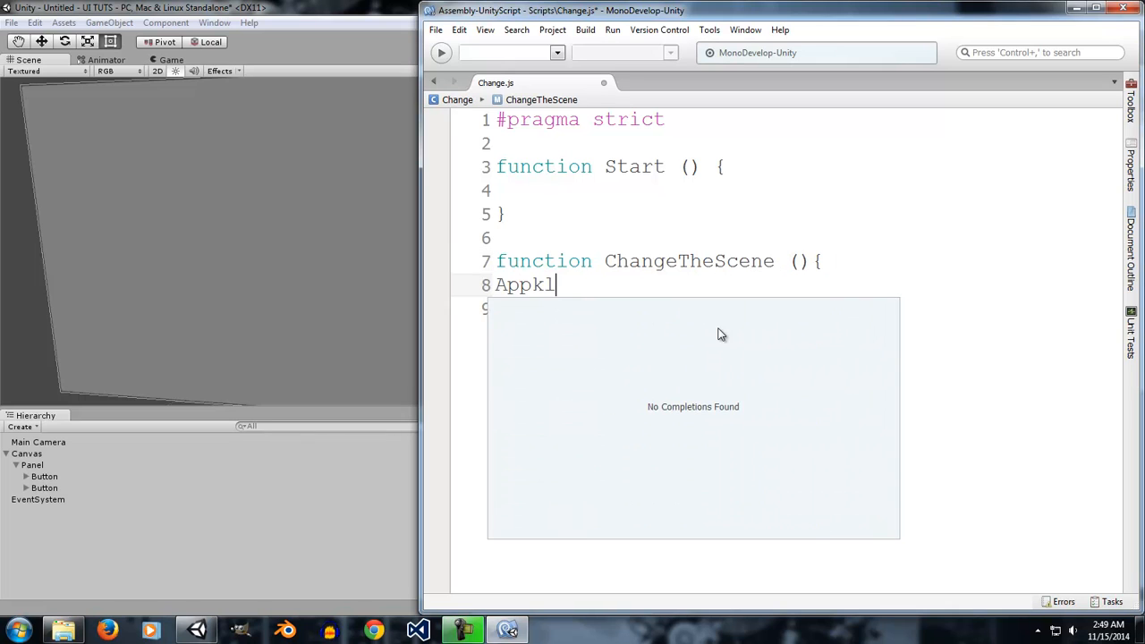
key(BackSpace)
double_click(721, 334)
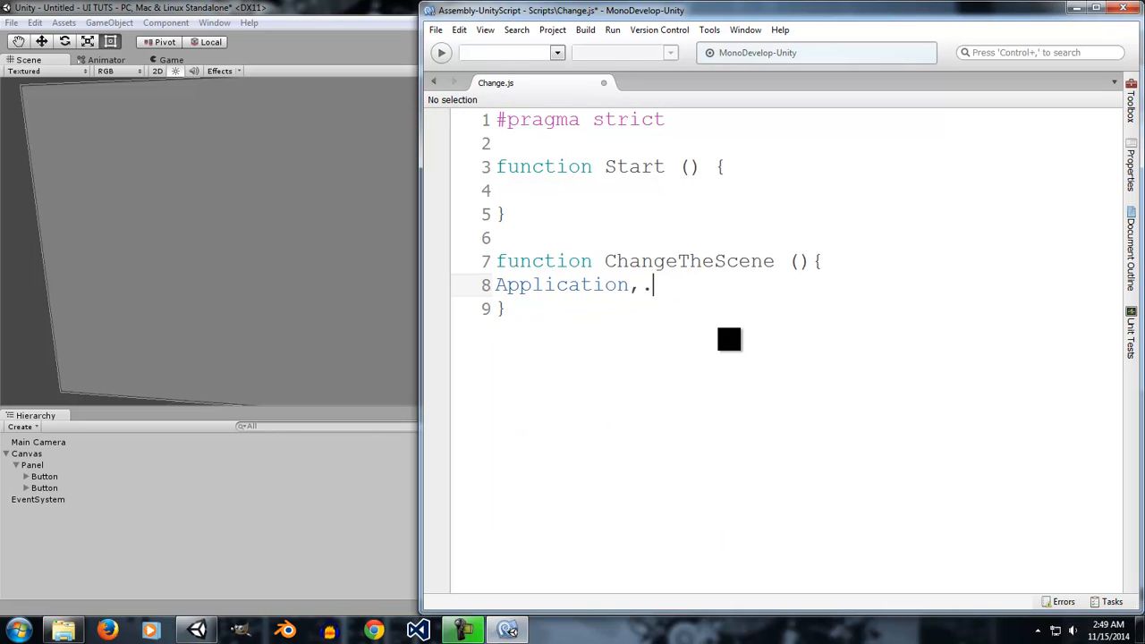
key(BackSpace)
text(.lo)
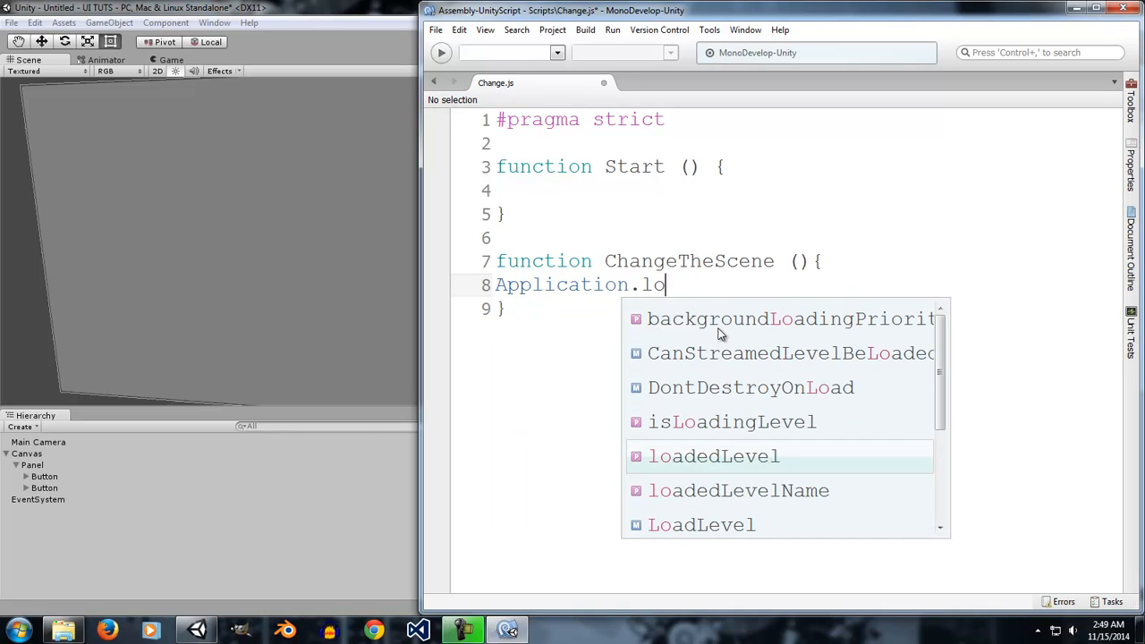
text(afd)
key(BackSpace)
key(BackSpace)
key(Down)
key(Down)
key(Return)
text(()
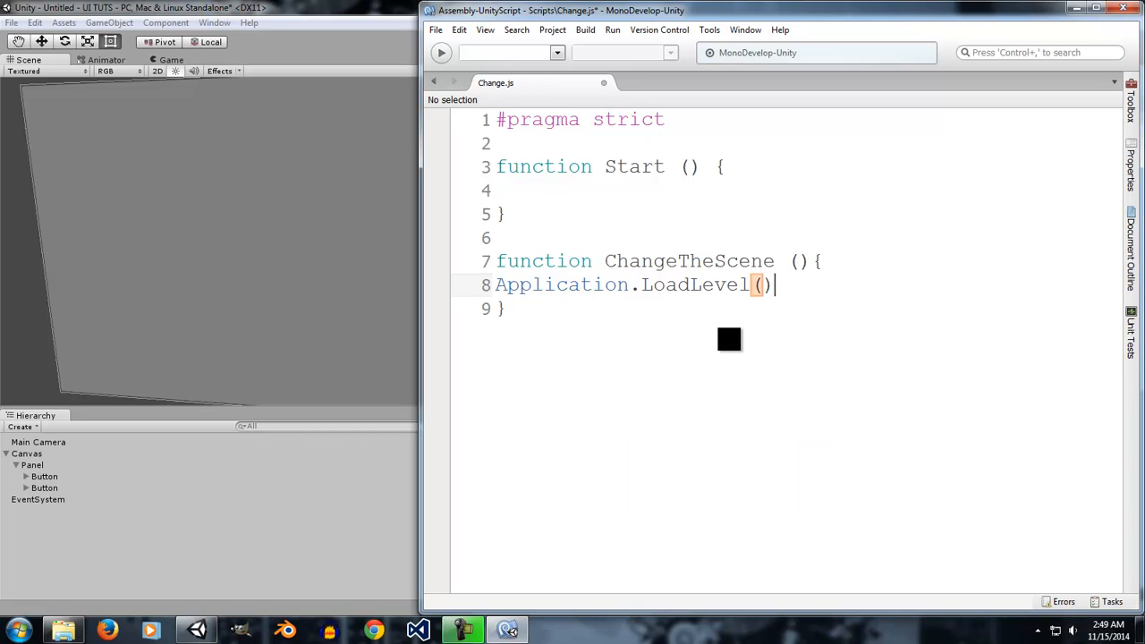
text(1);)
drag(791, 288, 484, 301)
click(1076, 8)
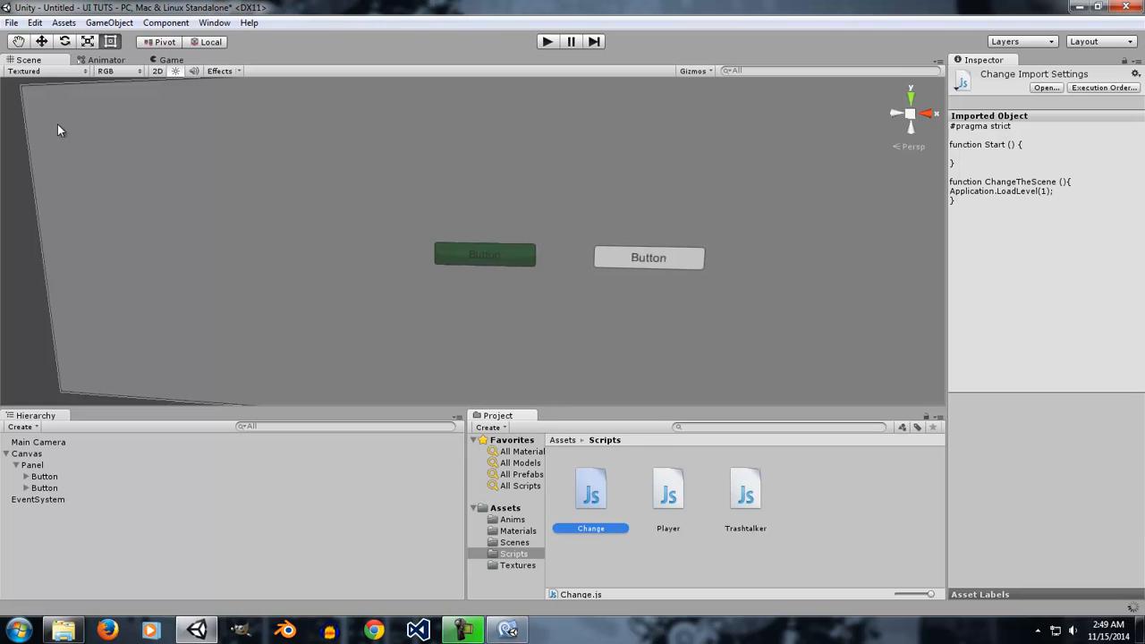
- Save the current scene as test in the project's Scenes folder
key(ctrl+s)
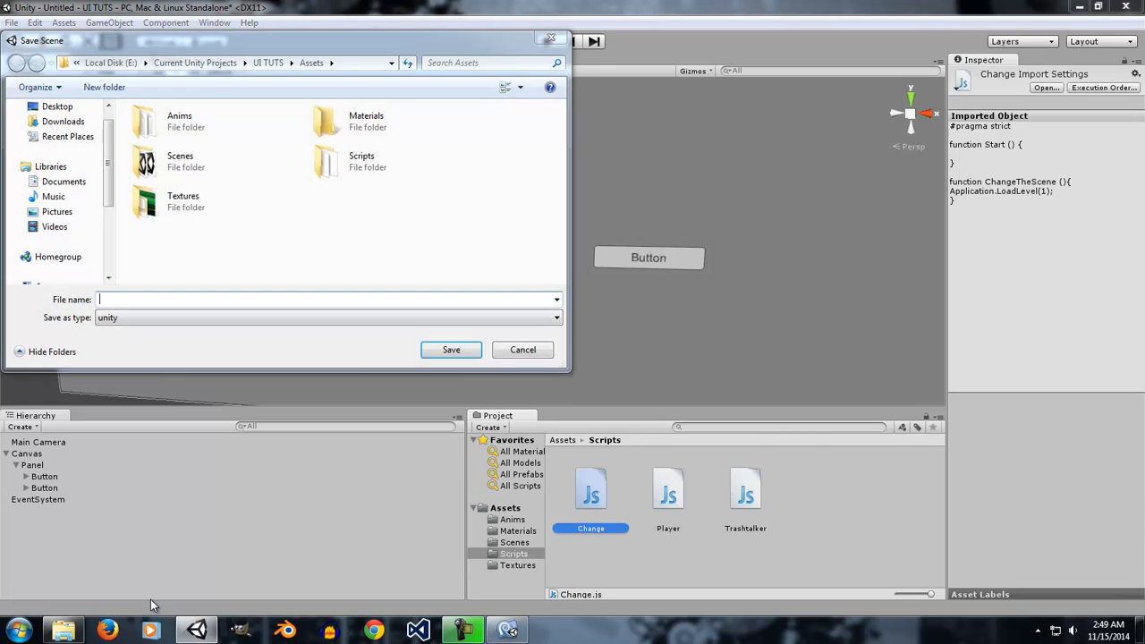
double_click(197, 173)
click(133, 298)
text(Testy)
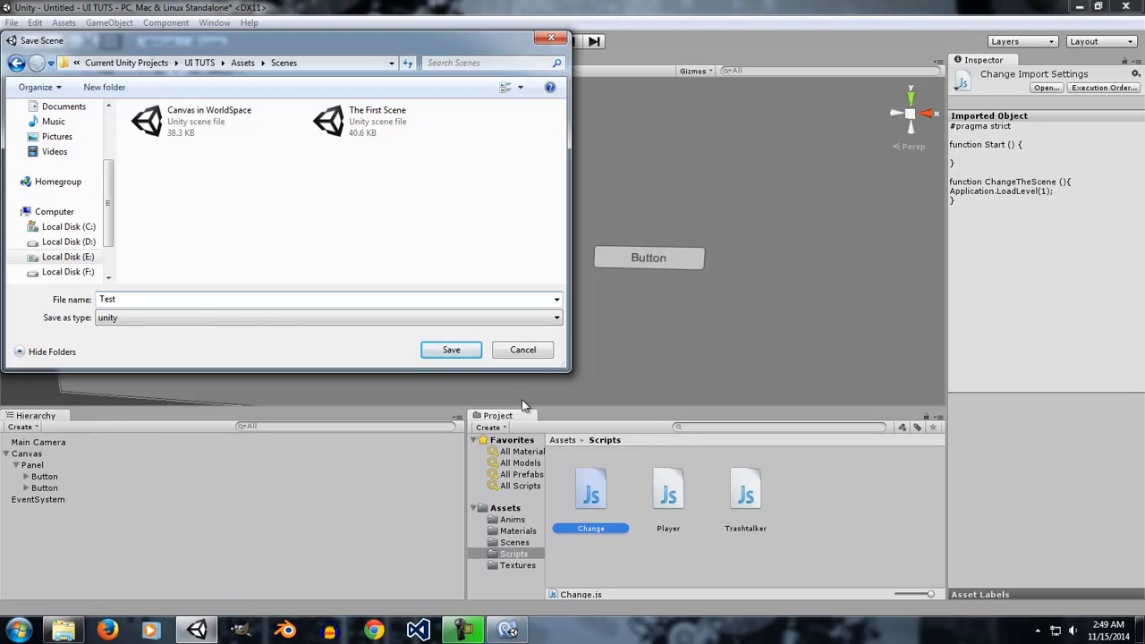
click(458, 350)
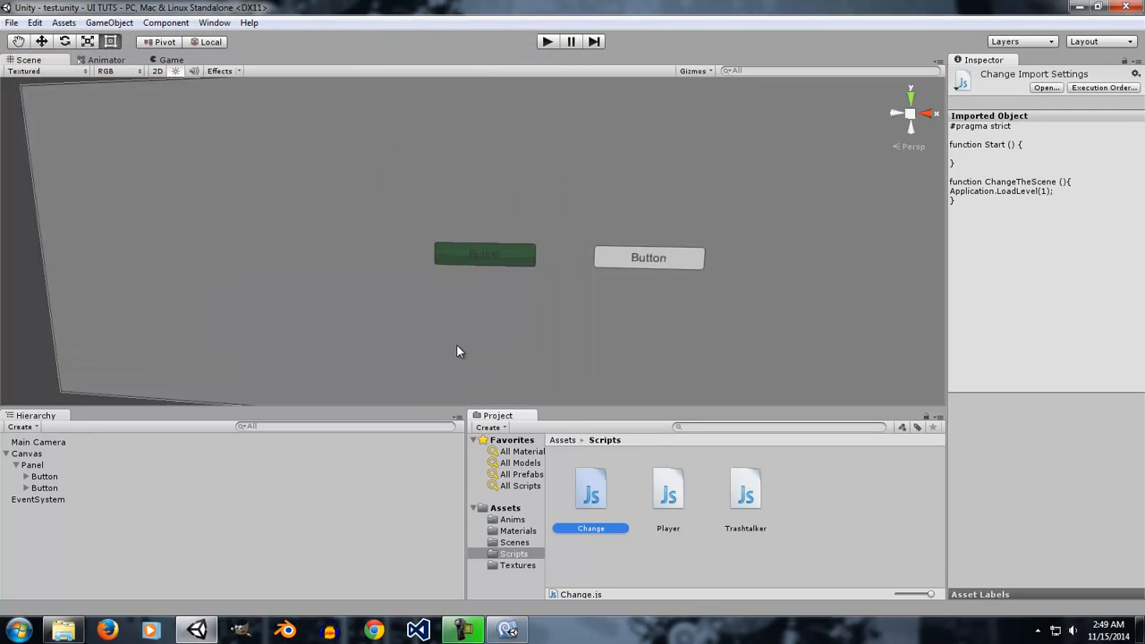
- Add the current test scene and the Canvas in WorldSpace scene, in that order, to the build's scene list
click(12, 22)
click(40, 168)
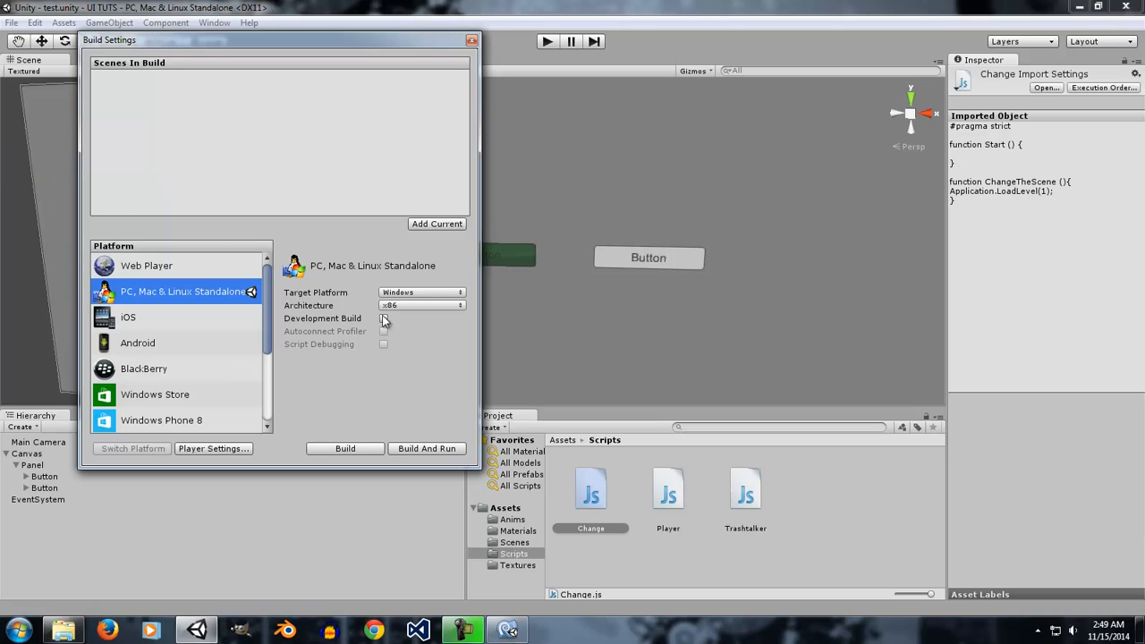
click(436, 227)
click(517, 543)
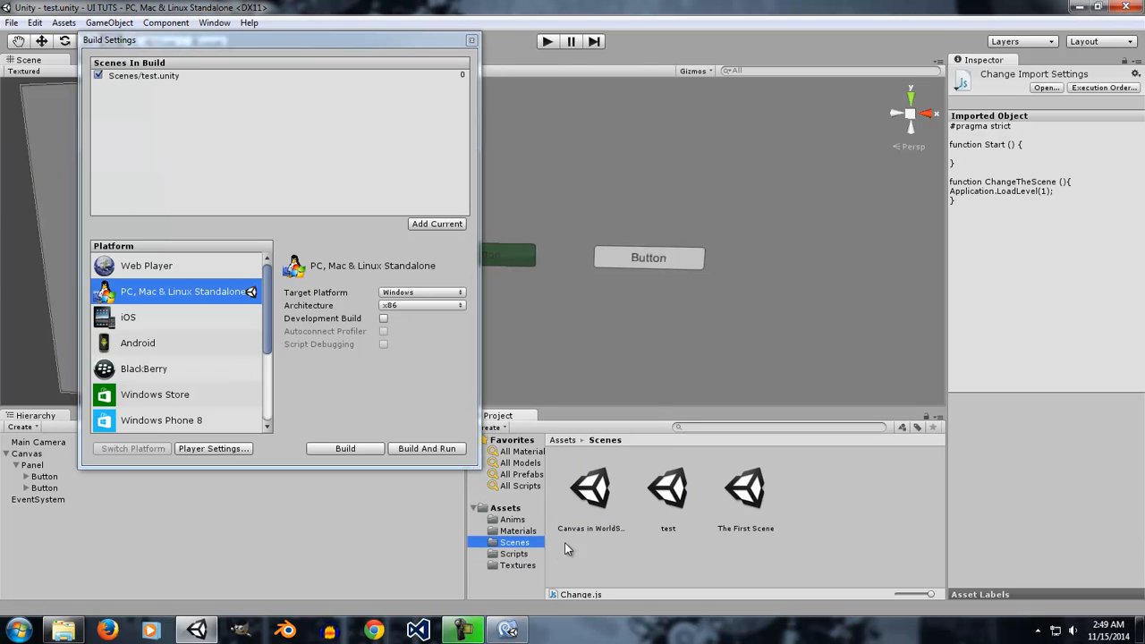
drag(601, 508, 224, 164)
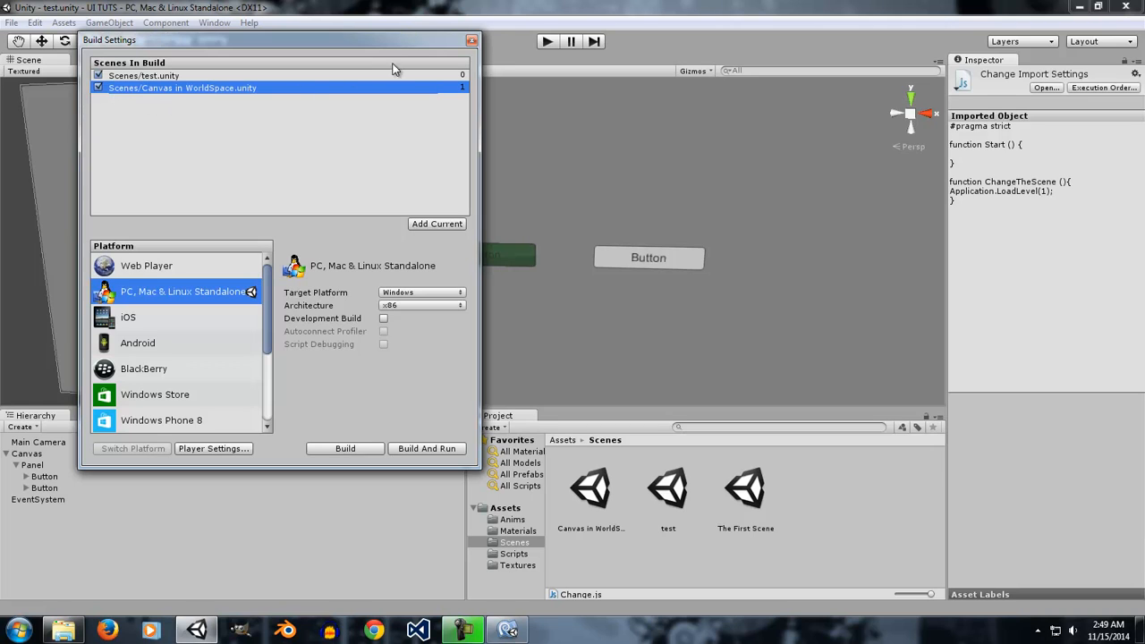
click(471, 41)
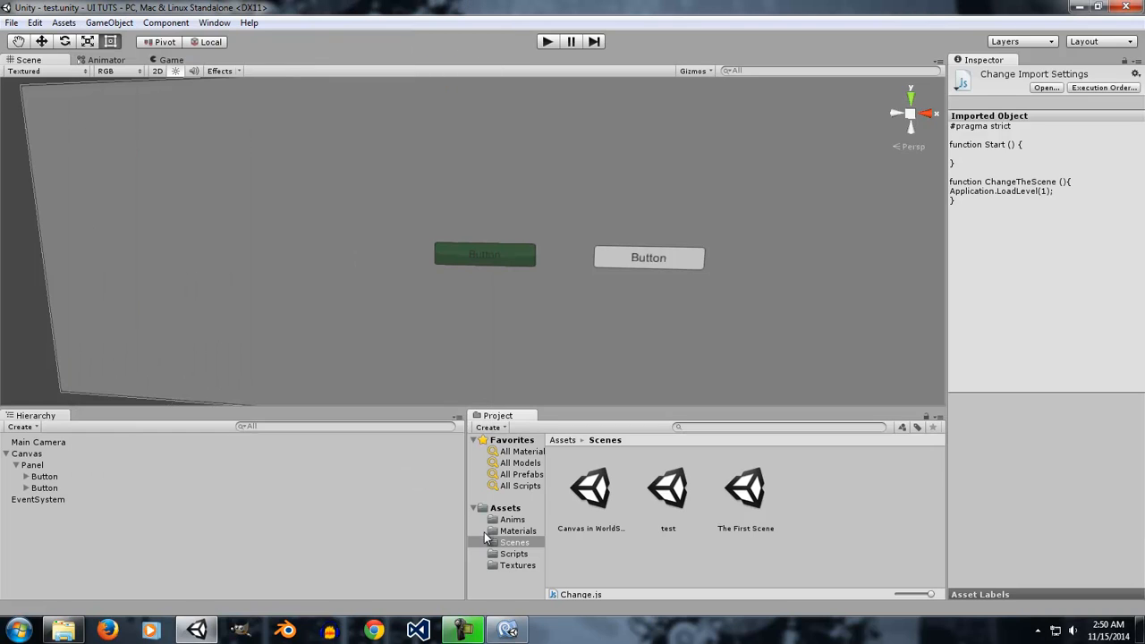
- Attach the Change script to the first Button under the Panel and delete the second Button
click(526, 555)
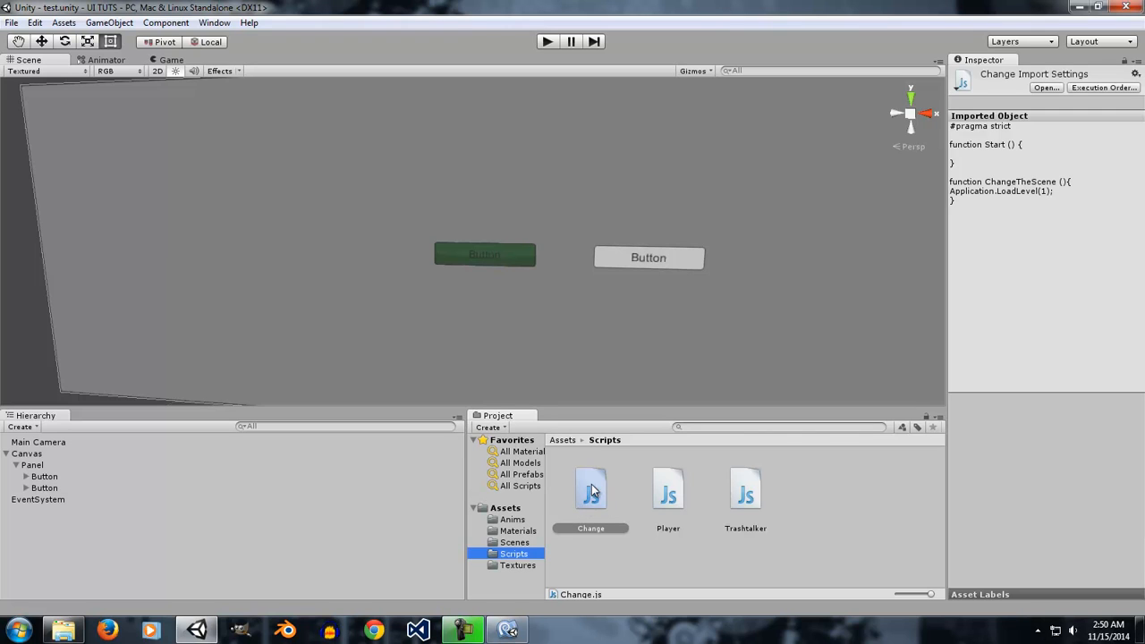
drag(588, 494, 47, 479)
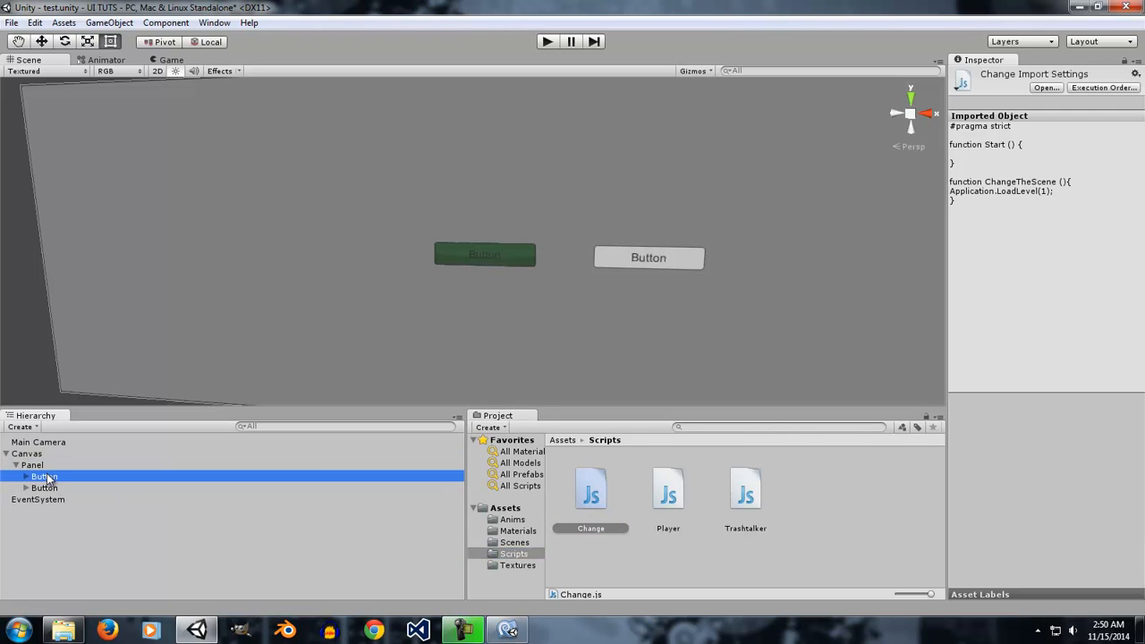
scroll(1143, 387, down, 4)
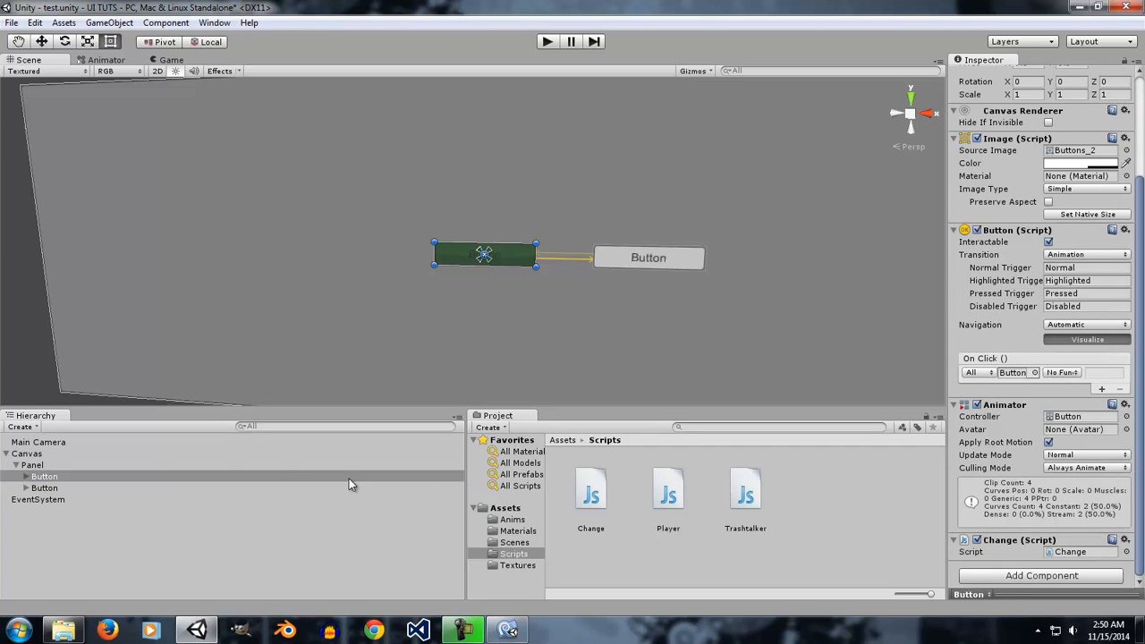
click(49, 489)
key(Delete)
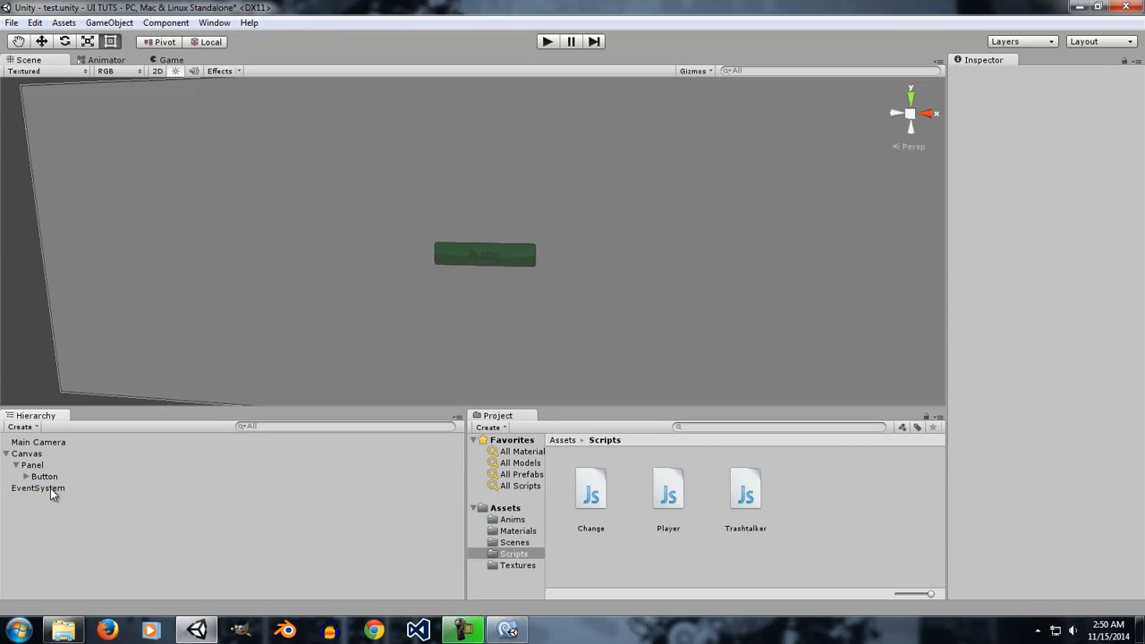
- Set the remaining Button's On Click entry to call ChangeTheScene () from its Change script
click(63, 480)
scroll(1143, 495, down, 4)
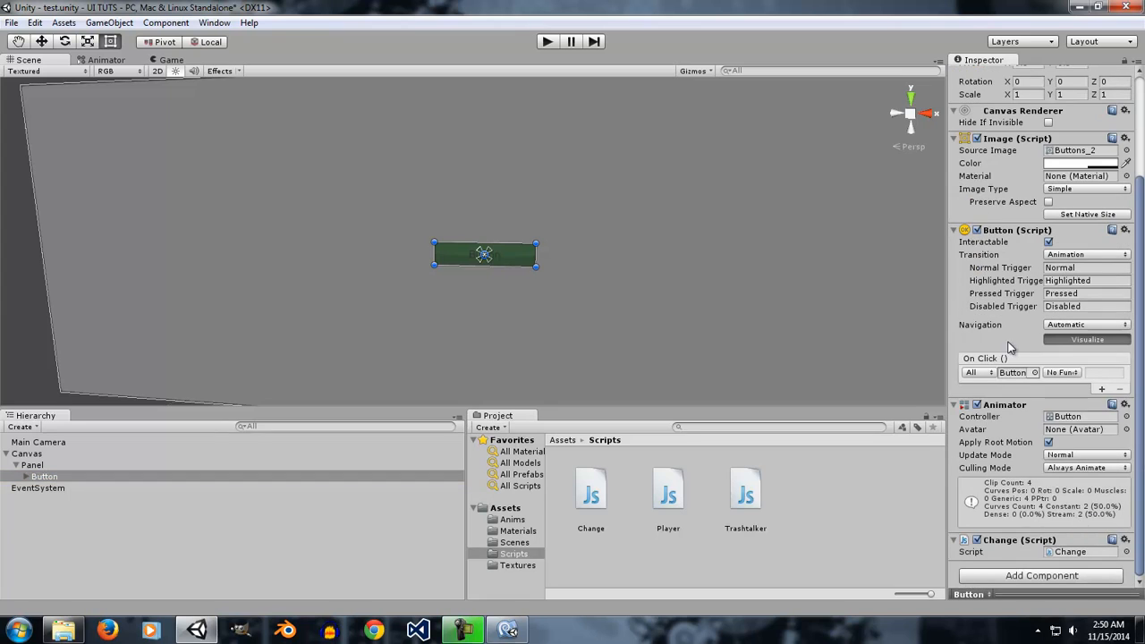
click(1062, 374)
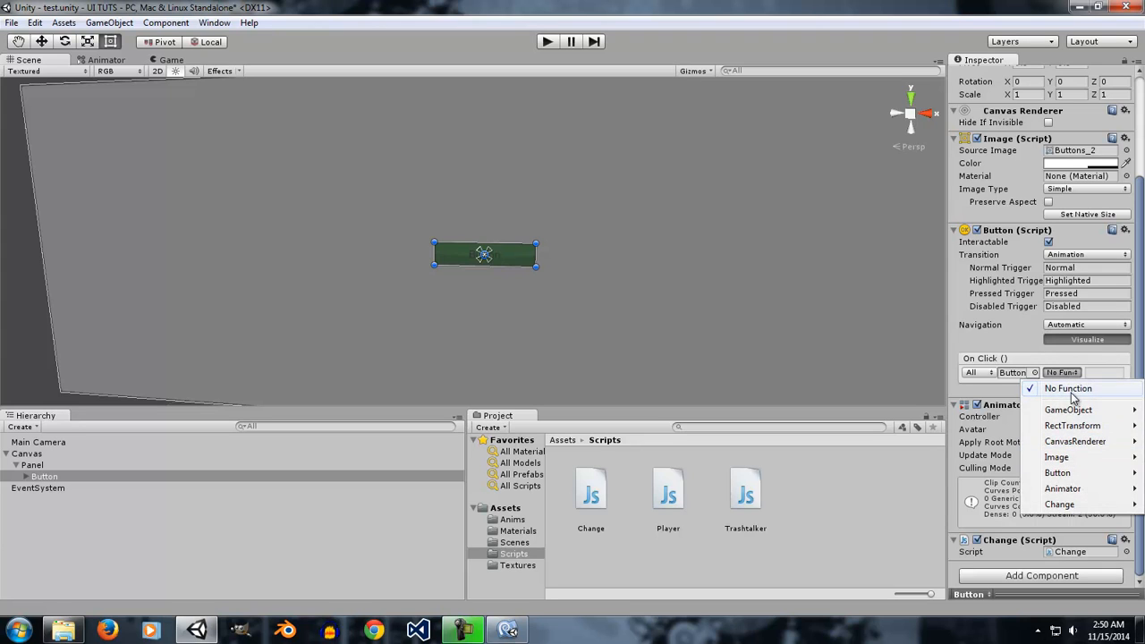
mouse_move(1067, 506)
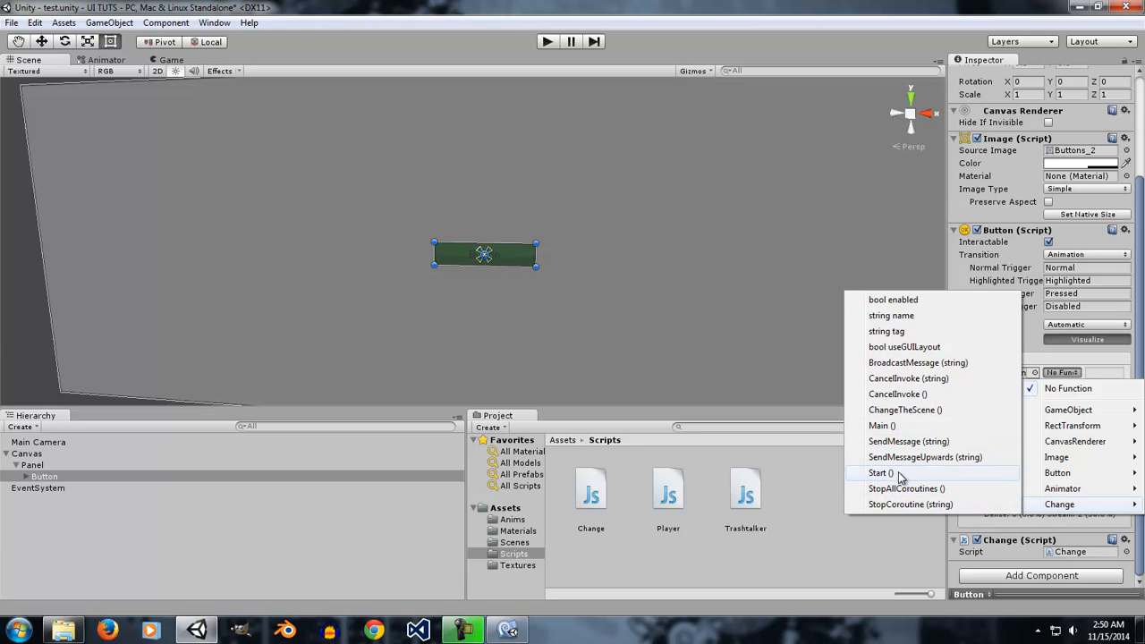
click(895, 410)
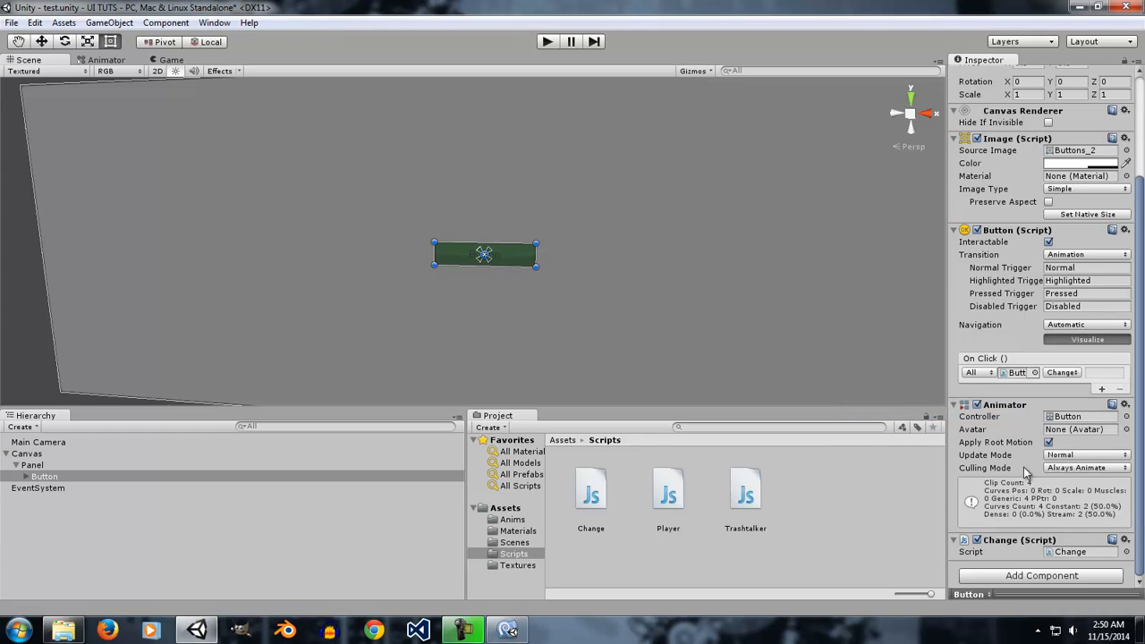
click(1100, 374)
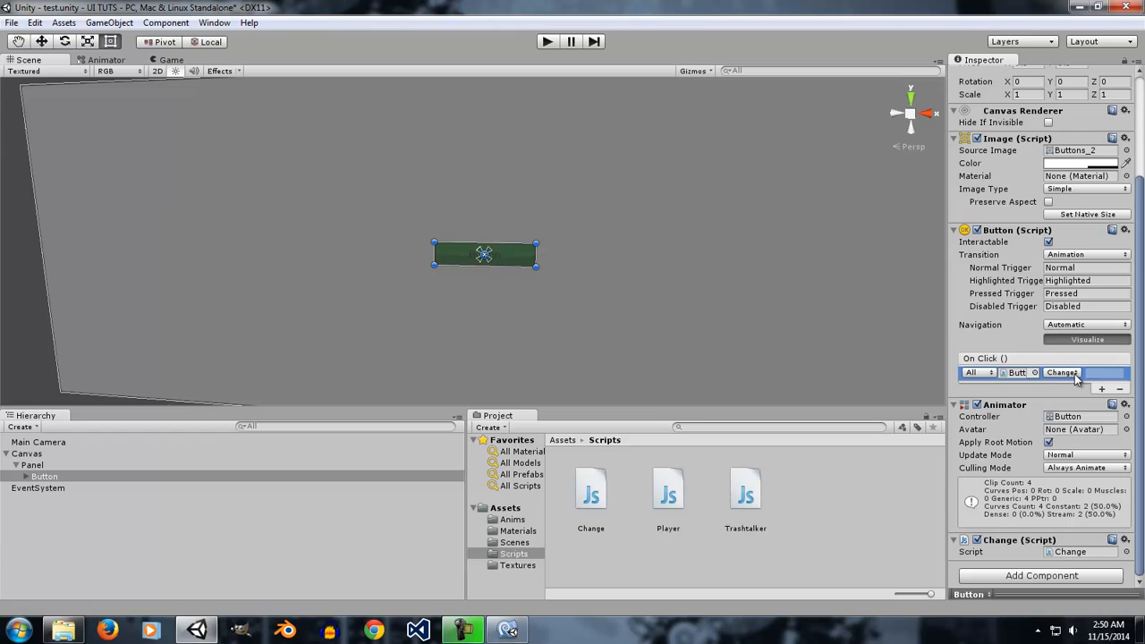
- Play the scene, test the button's scene change, move the player cube around and stop playback
click(548, 41)
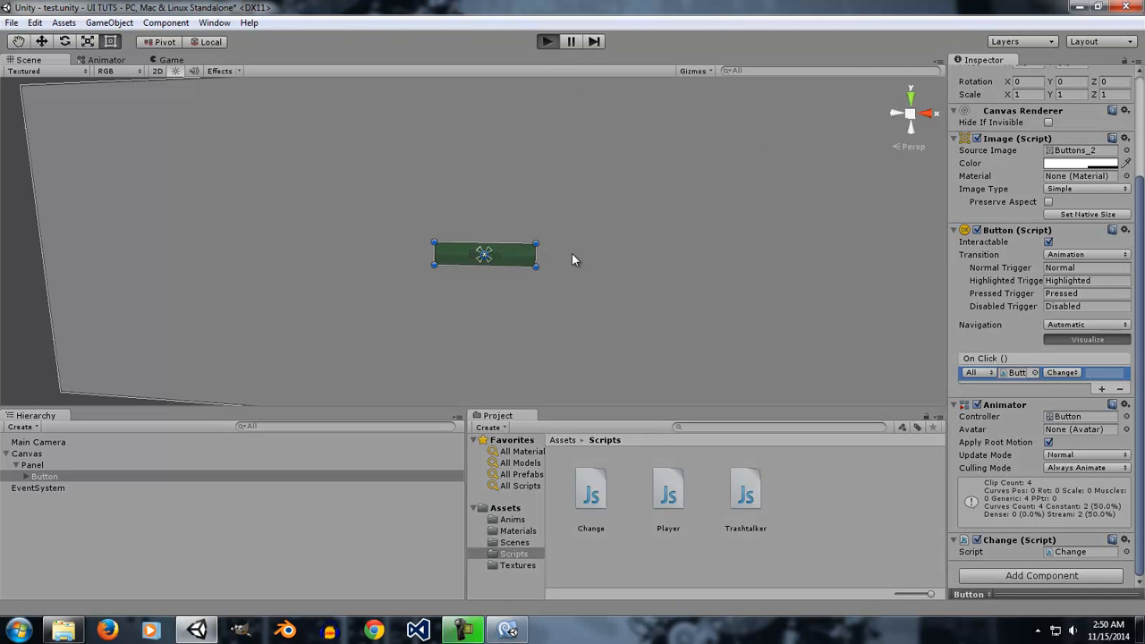
click(476, 239)
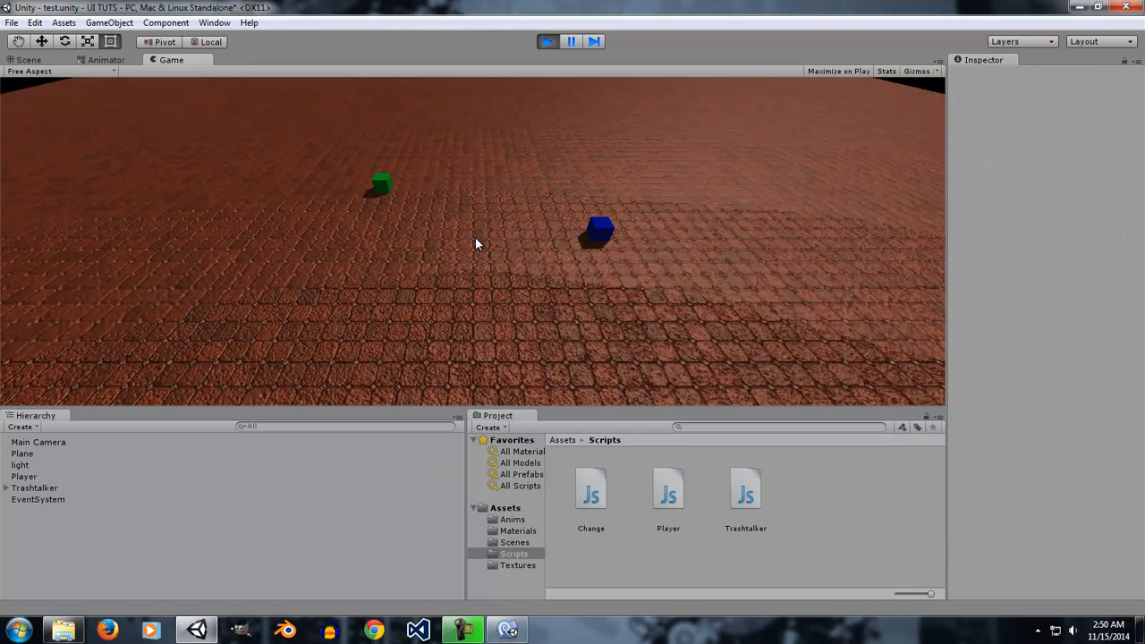
key(w)
key(a)
key(a)
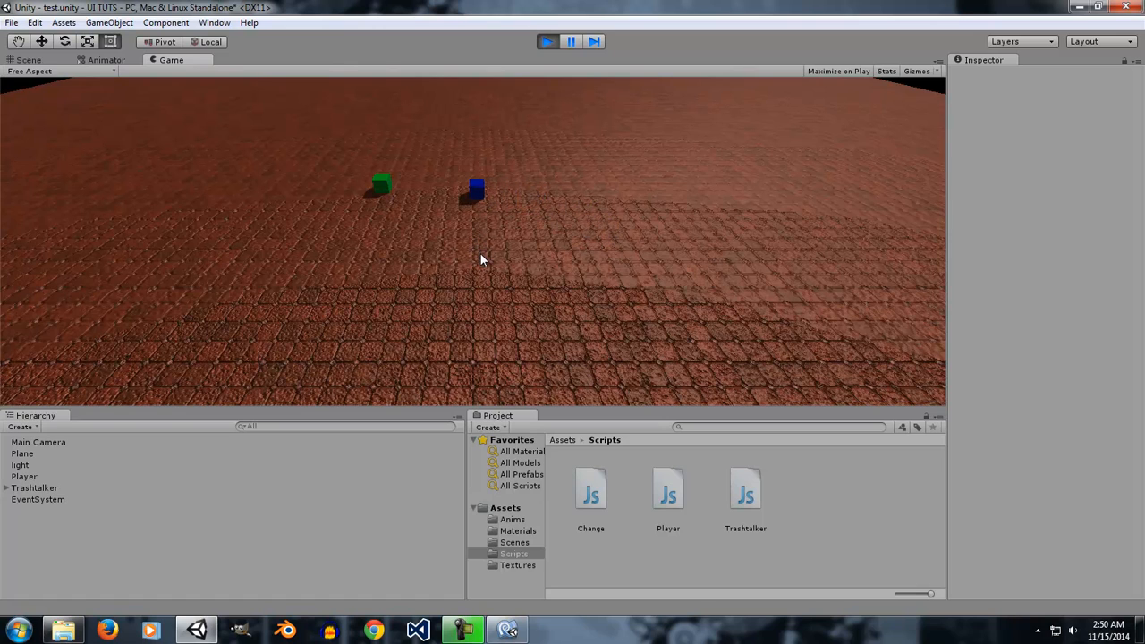
click(547, 41)
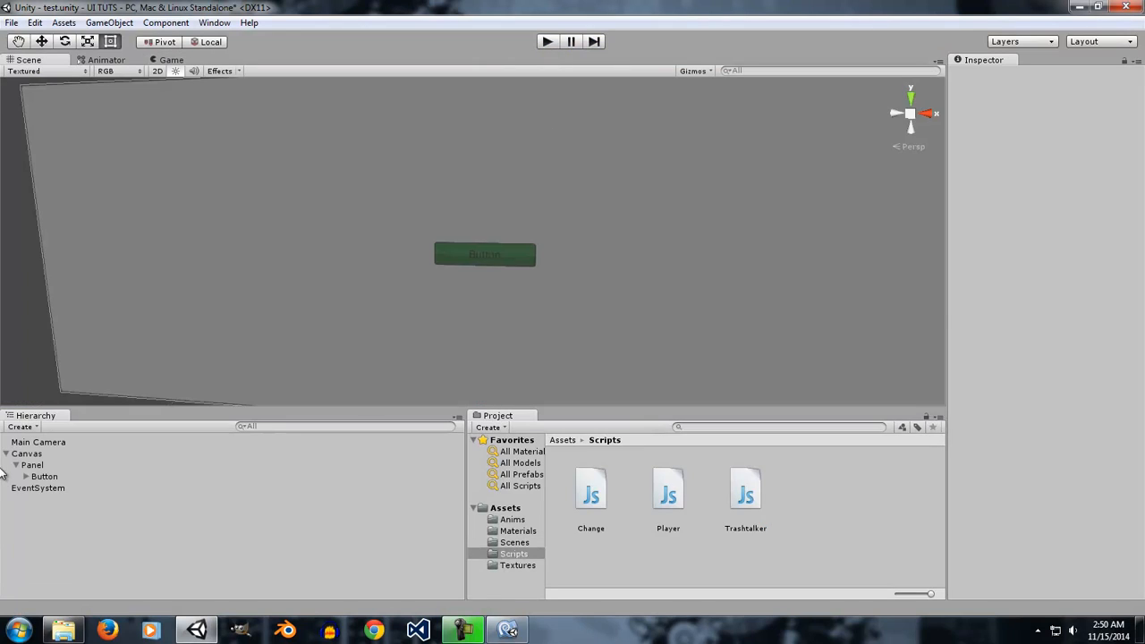
- Check the argument field of the Button's On Click entry
click(48, 455)
click(51, 476)
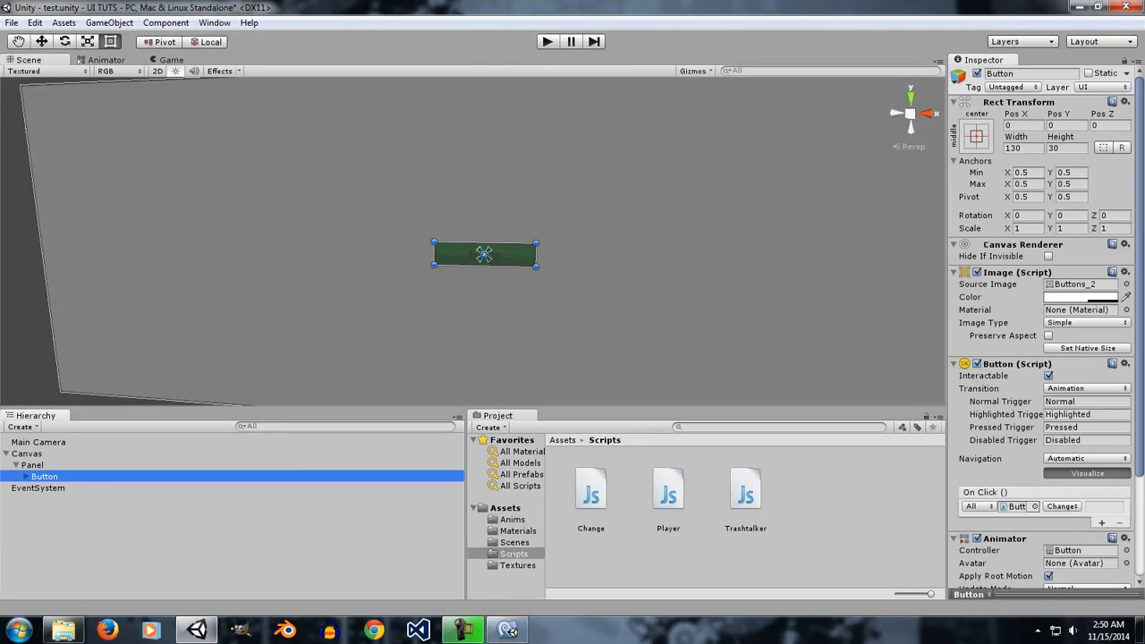
scroll(1046, 358, down, 3)
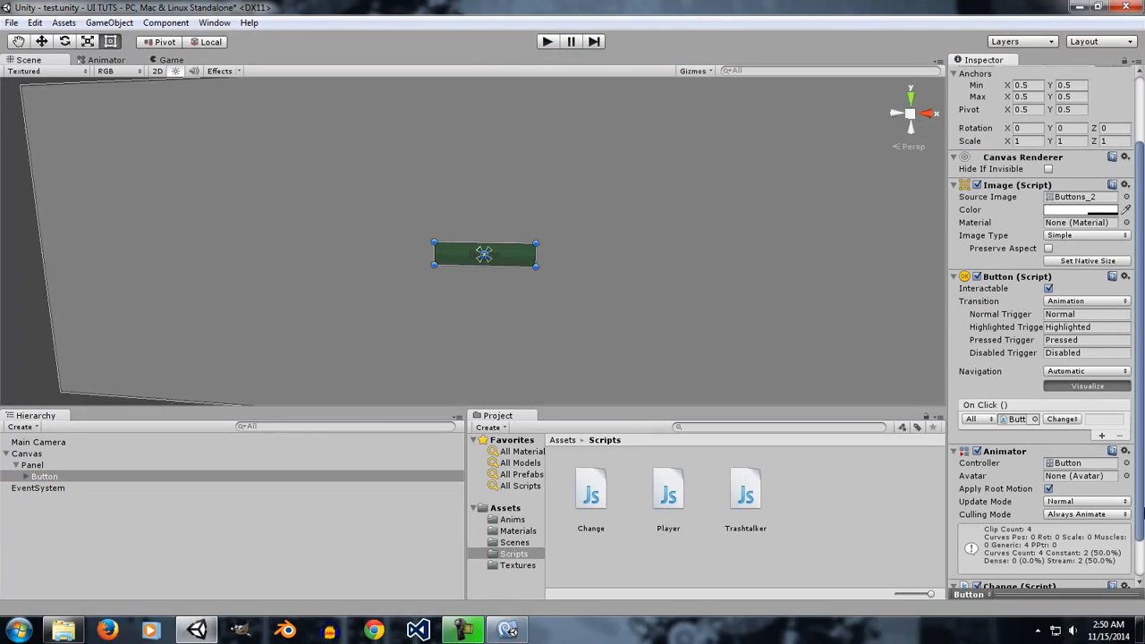
click(1092, 418)
- Switch to the Change script in MonoDevelop and give ChangeTheScene the parameter level : int
click(507, 630)
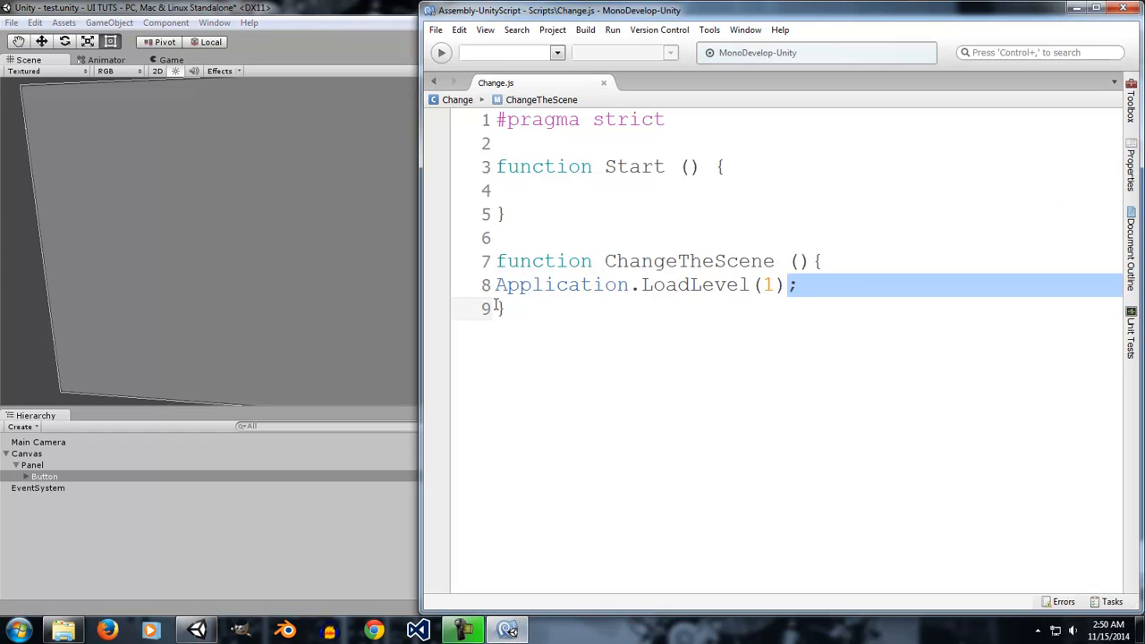
key(Up)
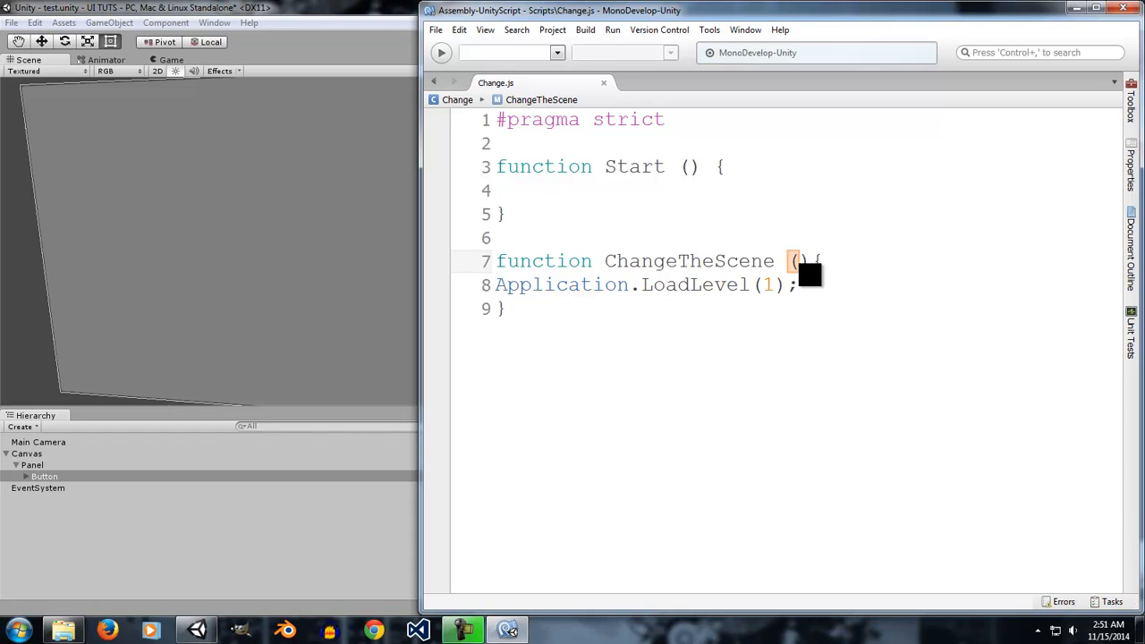
text(int)
key(Left)
key(Left)
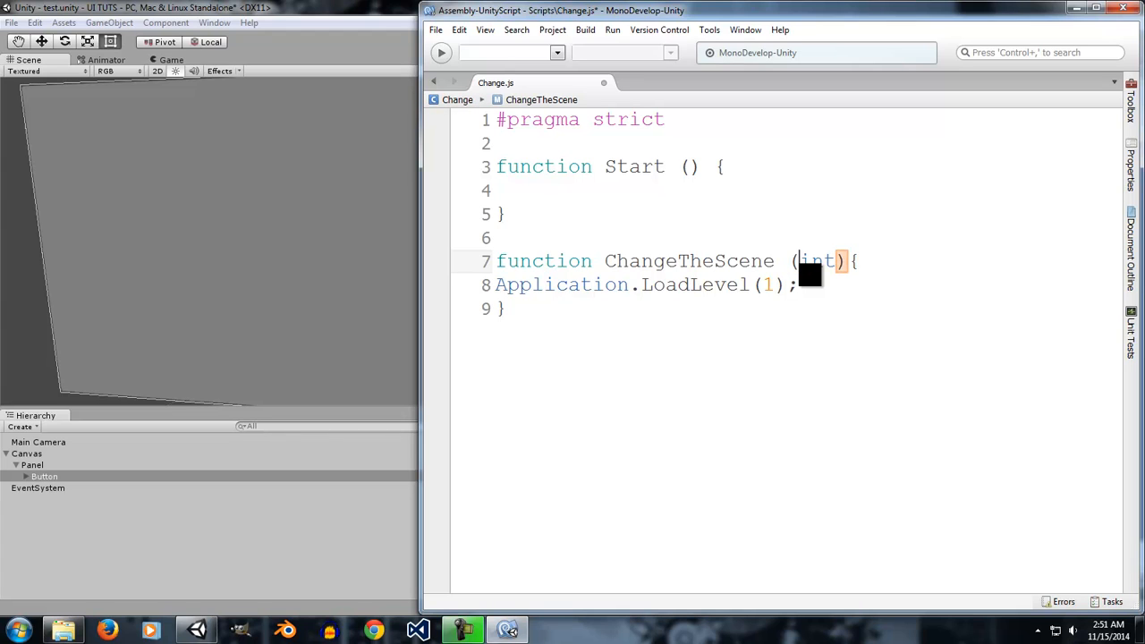
text(level :)
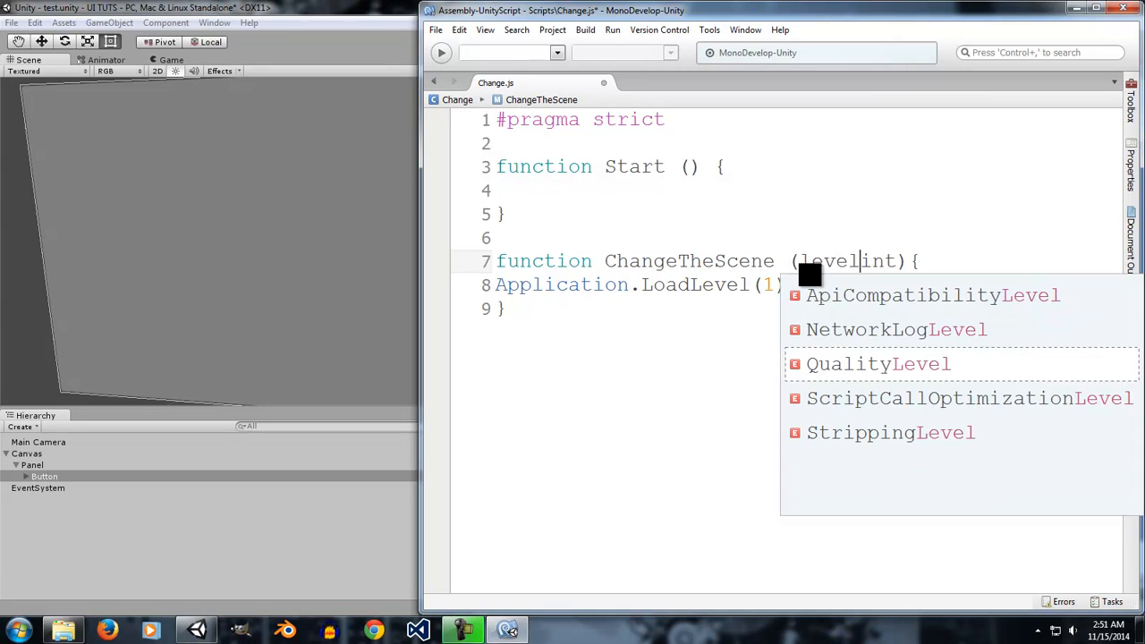
- Replace LoadLevel's argument 1 with level, save the script and return to Unity
key(Down)
key(Left)
key(Left)
key(shift+Left)
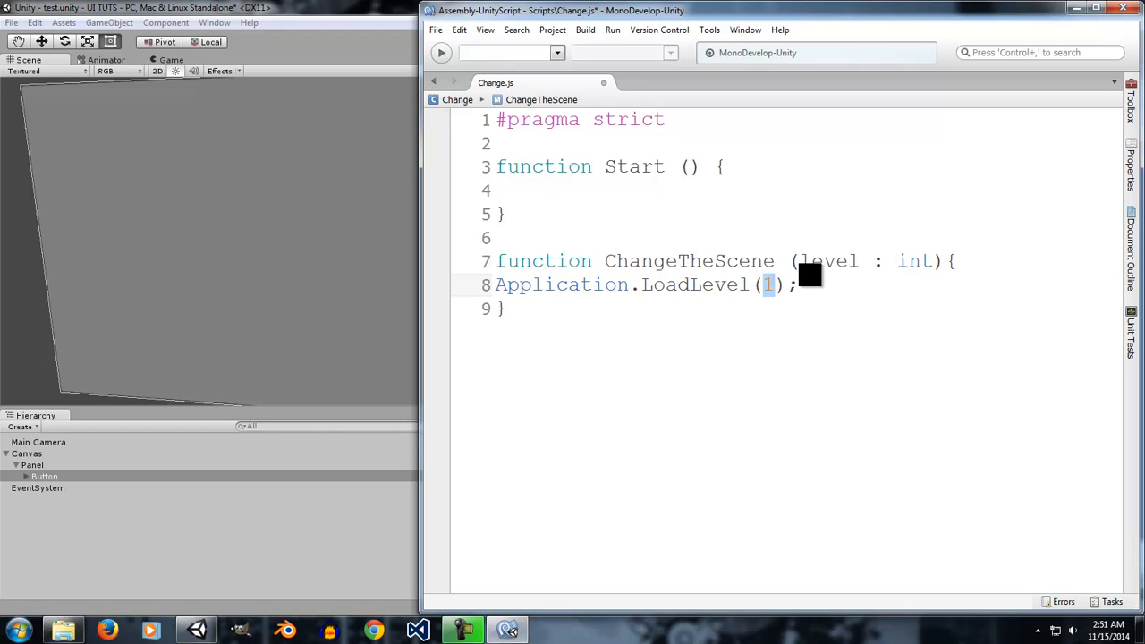
text(level)
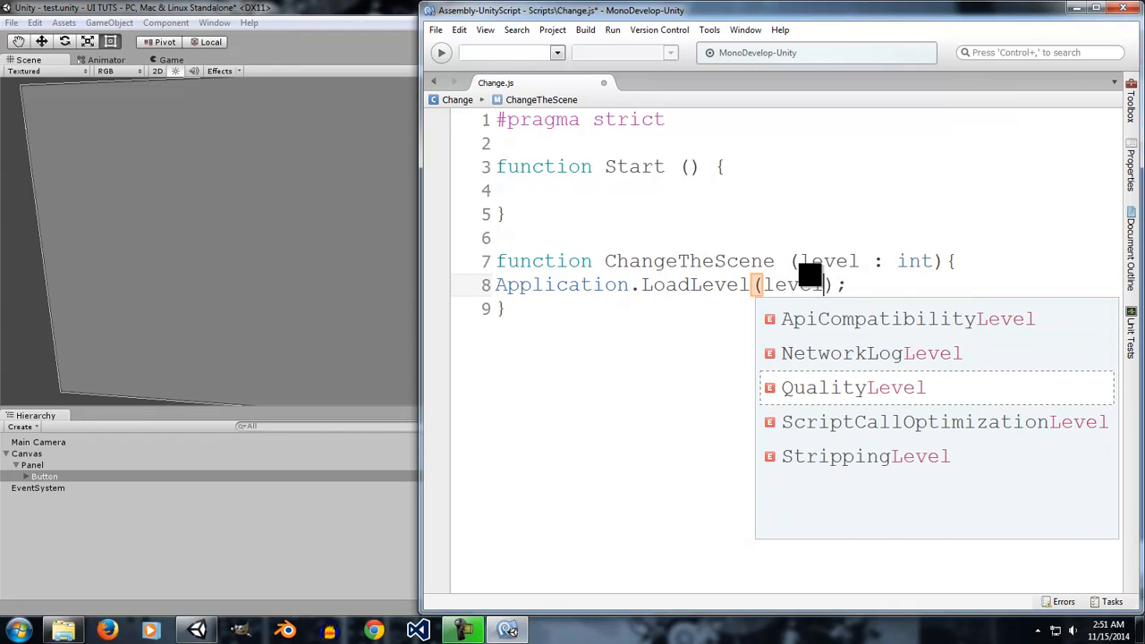
key(Escape)
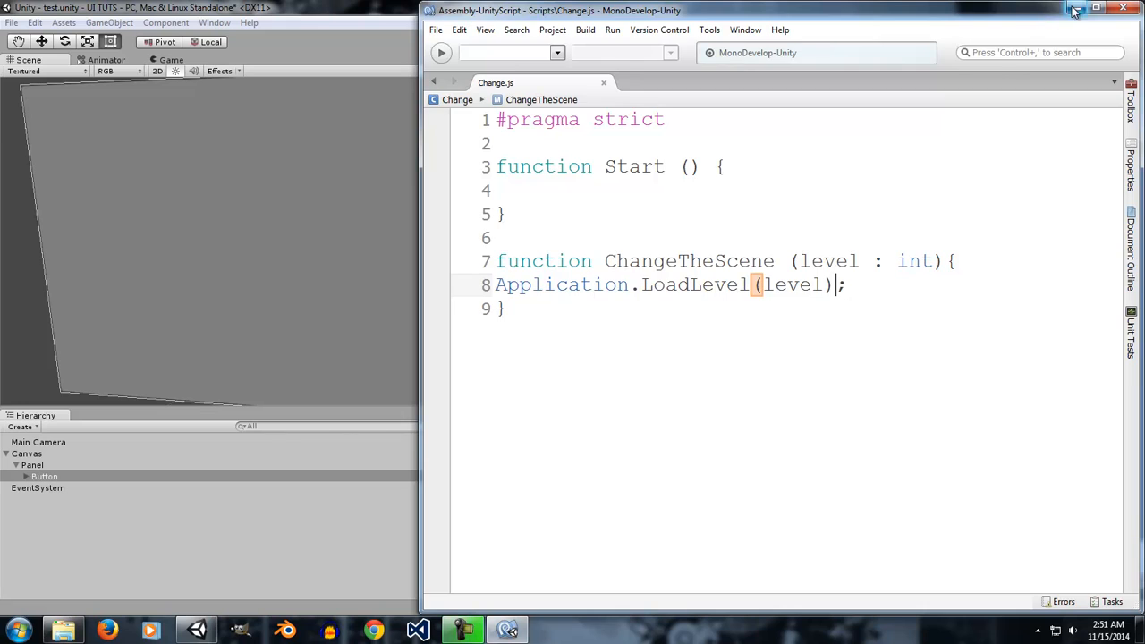
click(1077, 8)
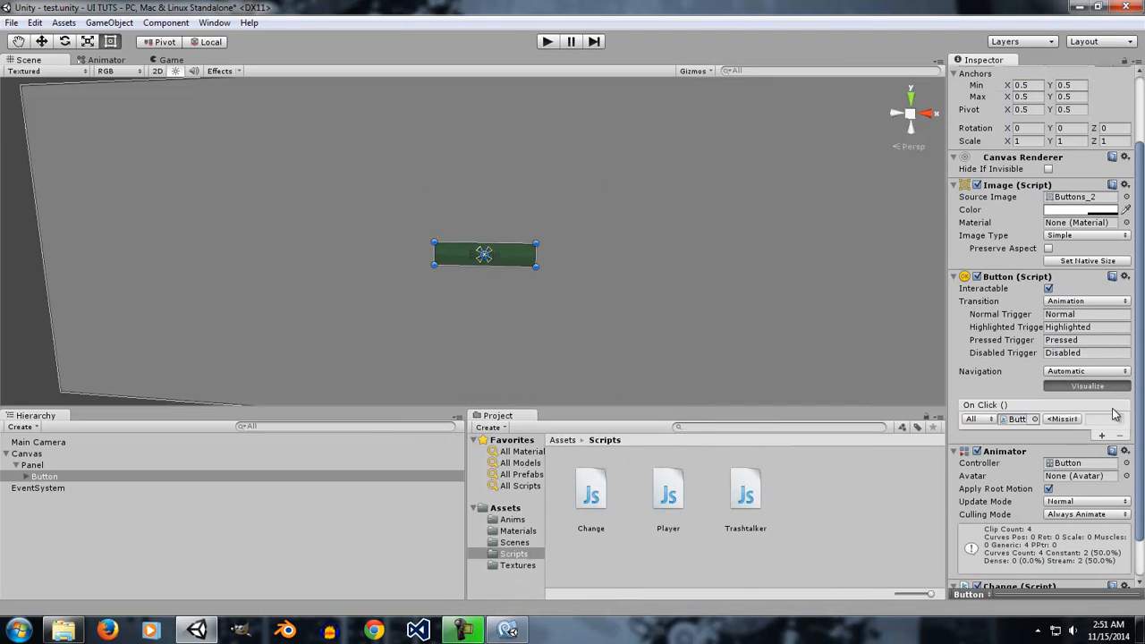
- Assign the Change script's ChangeTheScene (int) function to the Button's On Click entry and set its argument to 1
click(1093, 418)
click(1063, 419)
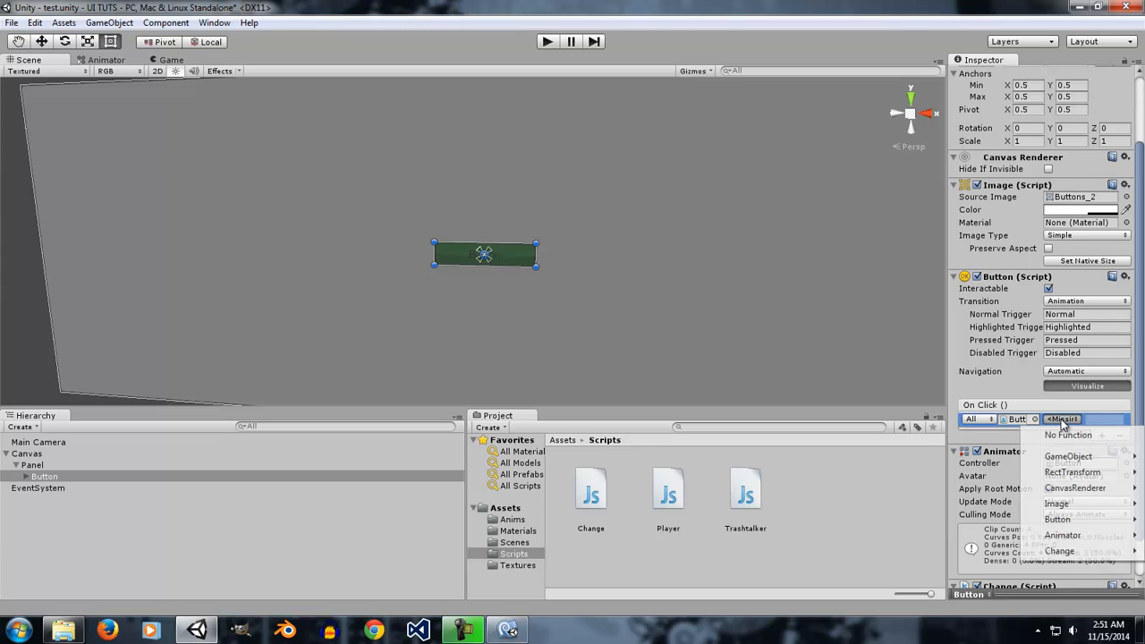
mouse_move(1070, 552)
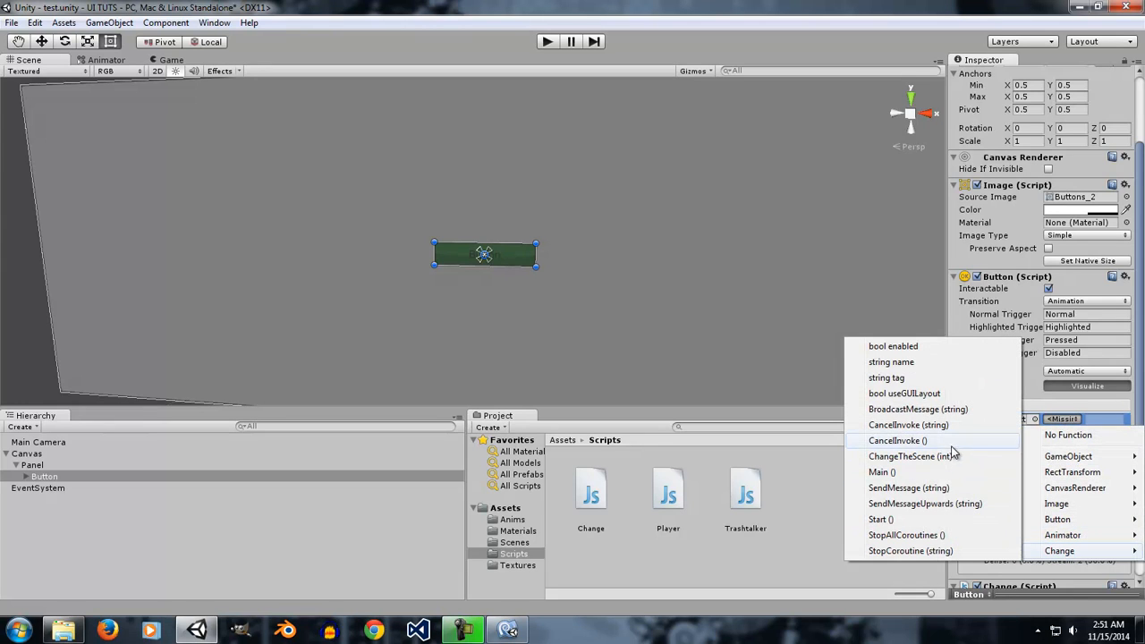
click(921, 456)
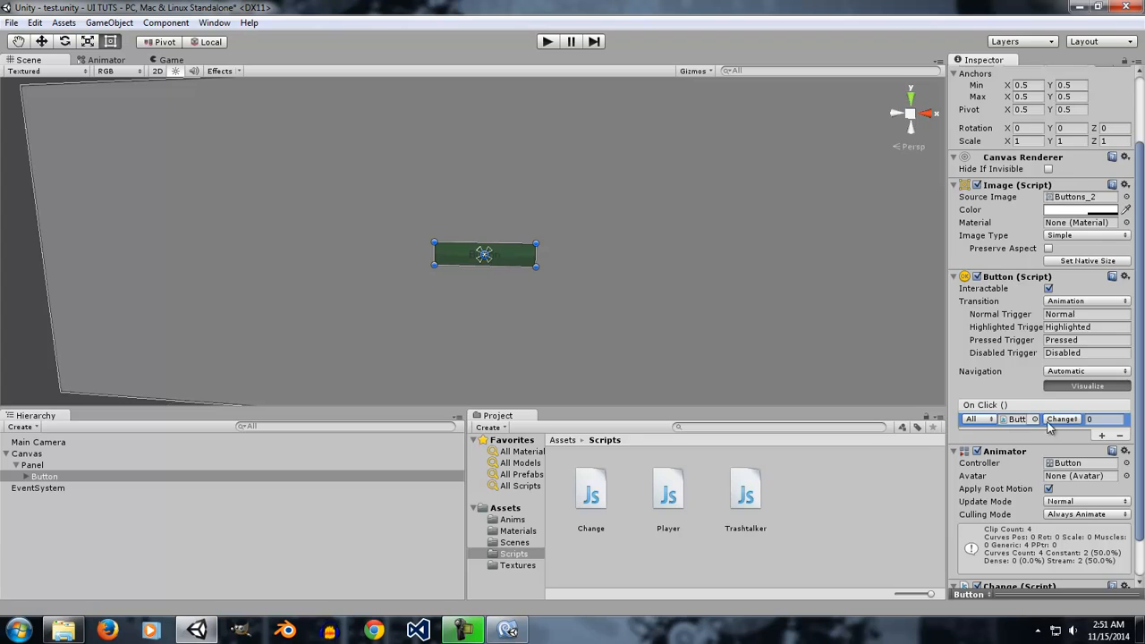
click(1101, 419)
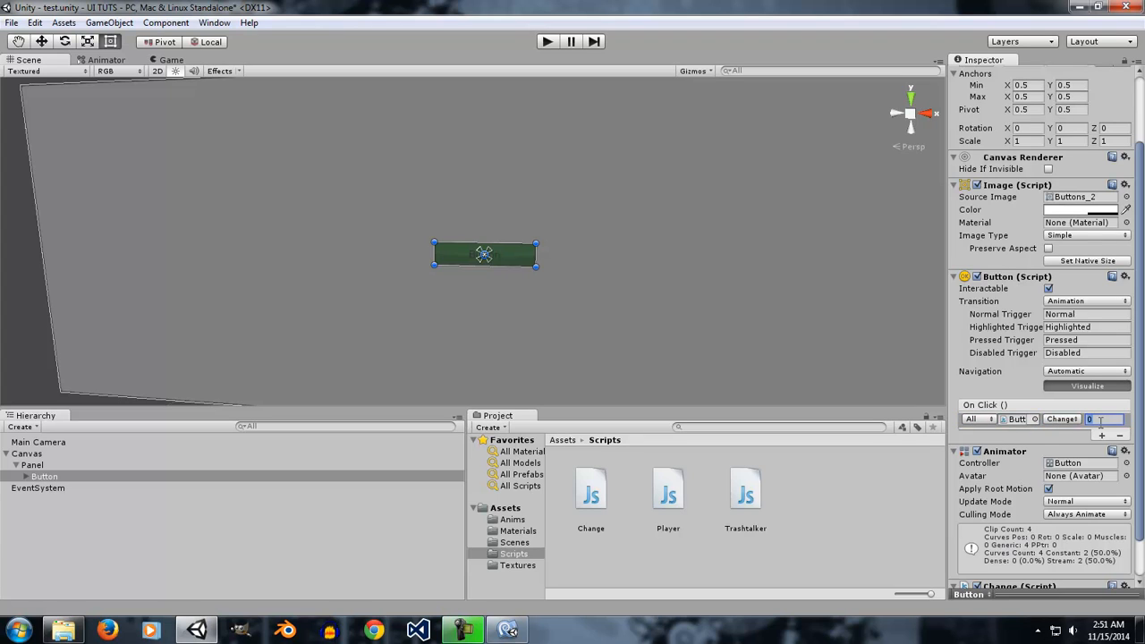
click(1116, 419)
drag(1087, 422, 1118, 436)
text(1)
- Play the scene, test the button's scene change, stop playback and reselect the Button object
click(547, 41)
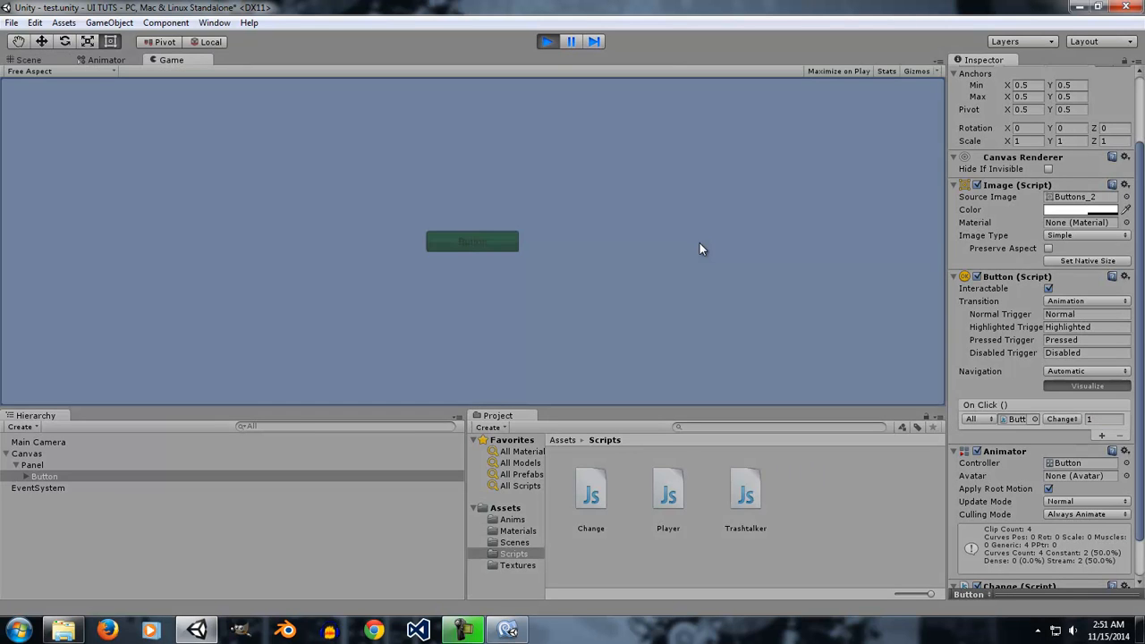
click(483, 245)
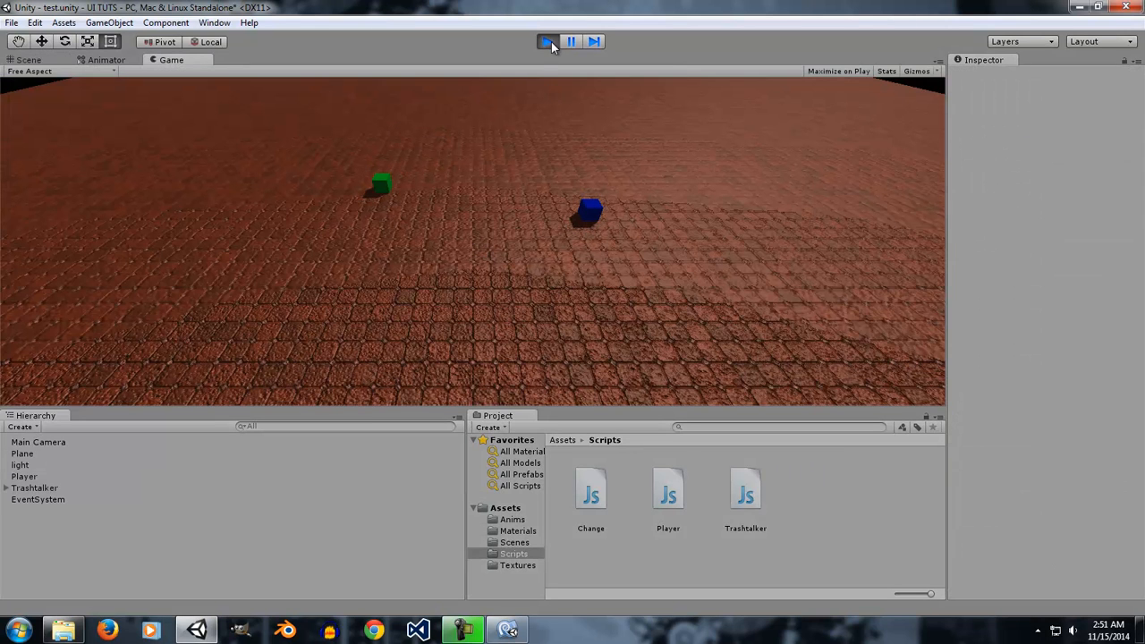
click(548, 42)
click(89, 480)
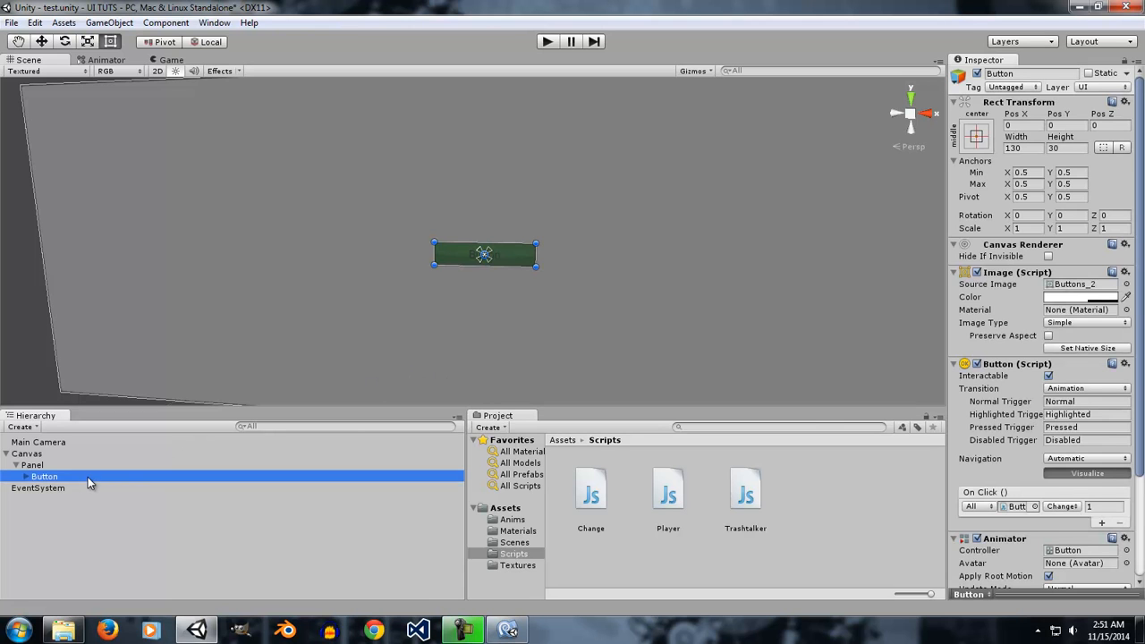
scroll(1132, 460, down, 3)
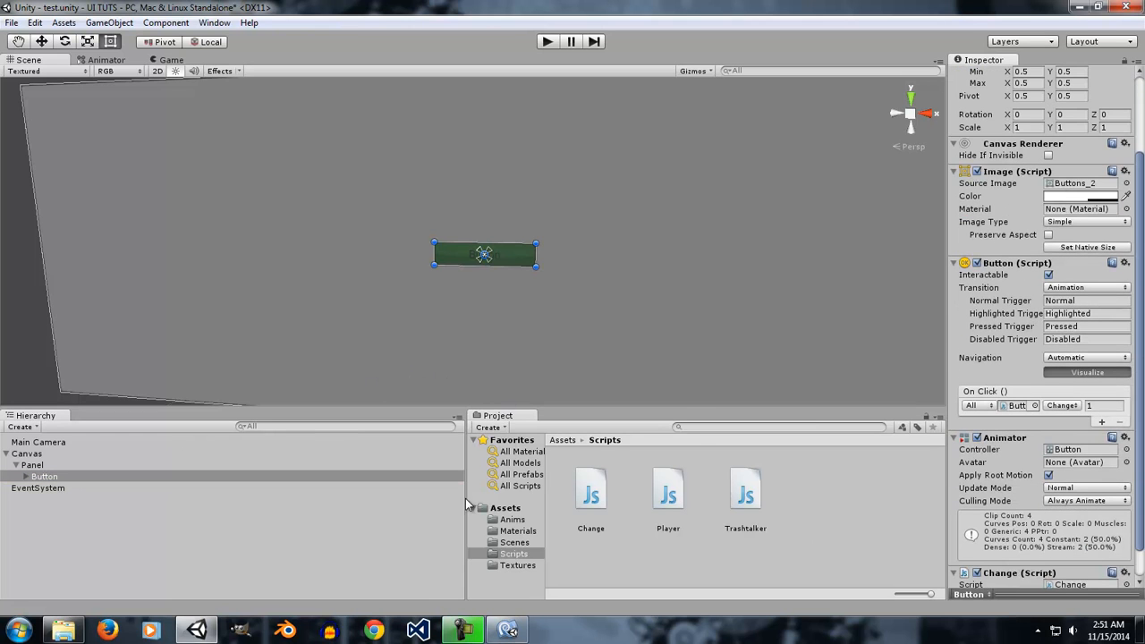
- Switch to the Change script in MonoDevelop and rename ChangeTheScene's level parameter to test
click(507, 630)
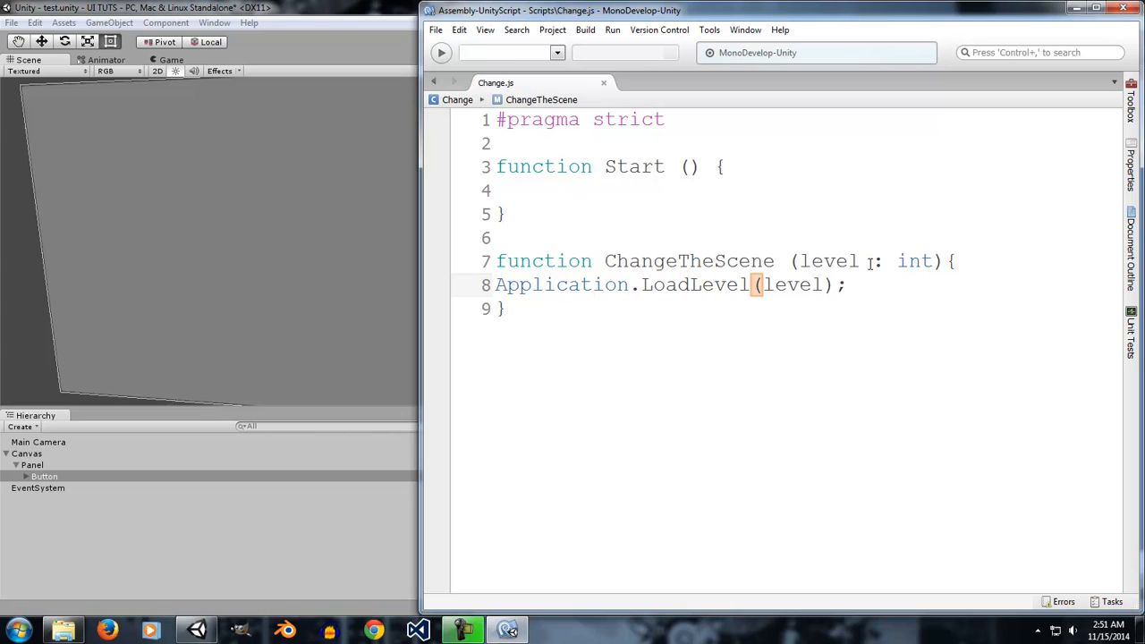
drag(935, 261, 796, 262)
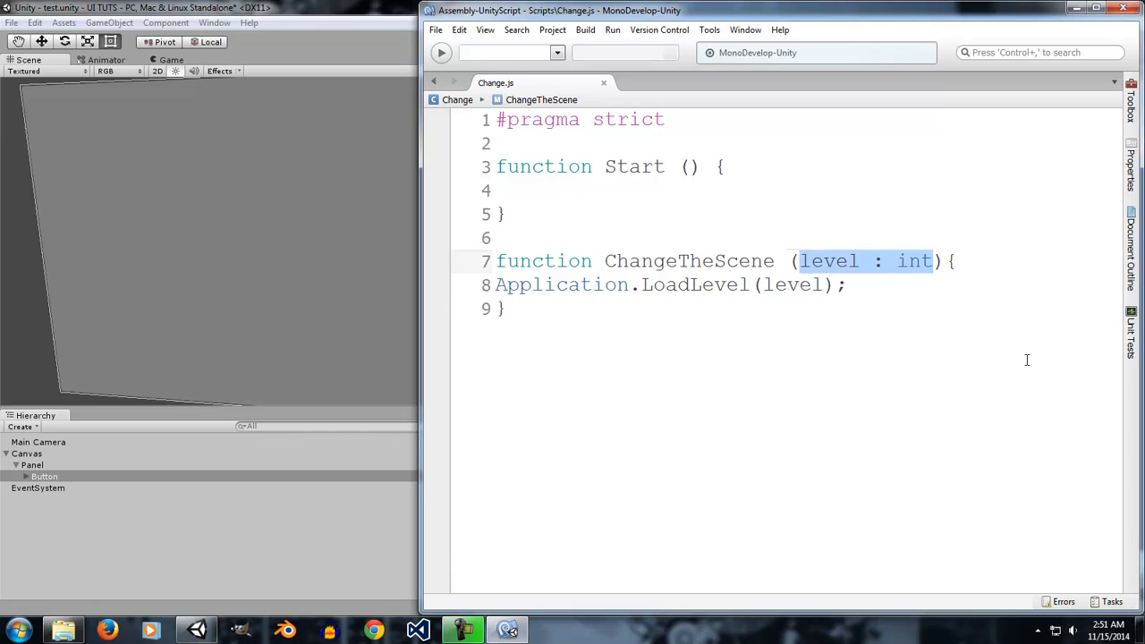
click(895, 261)
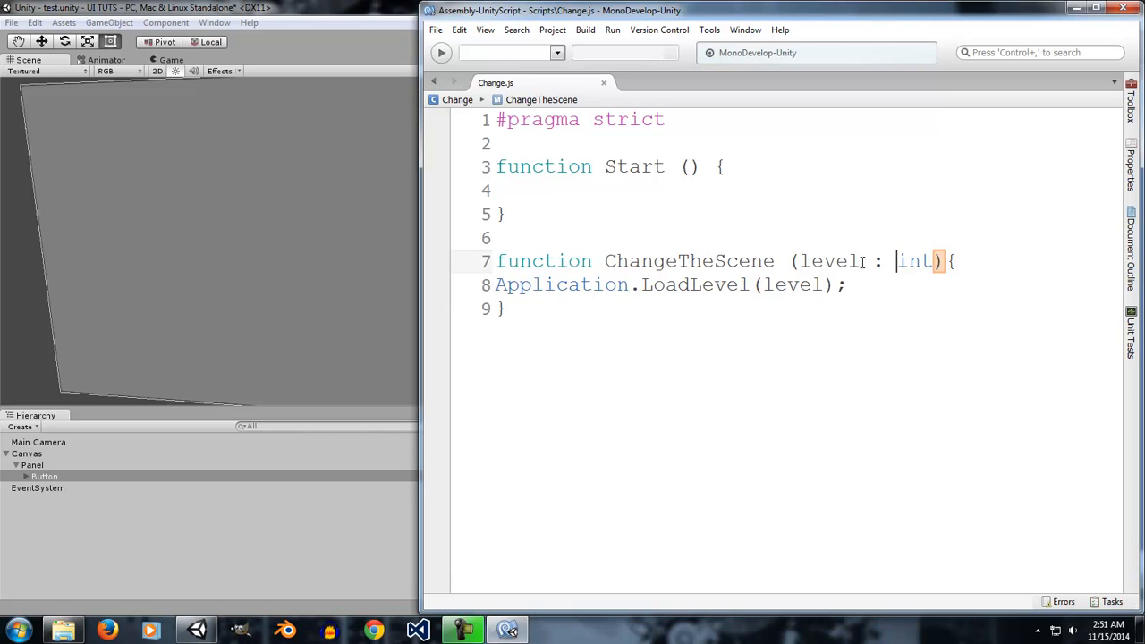
drag(864, 262, 800, 262)
key(BackSpace)
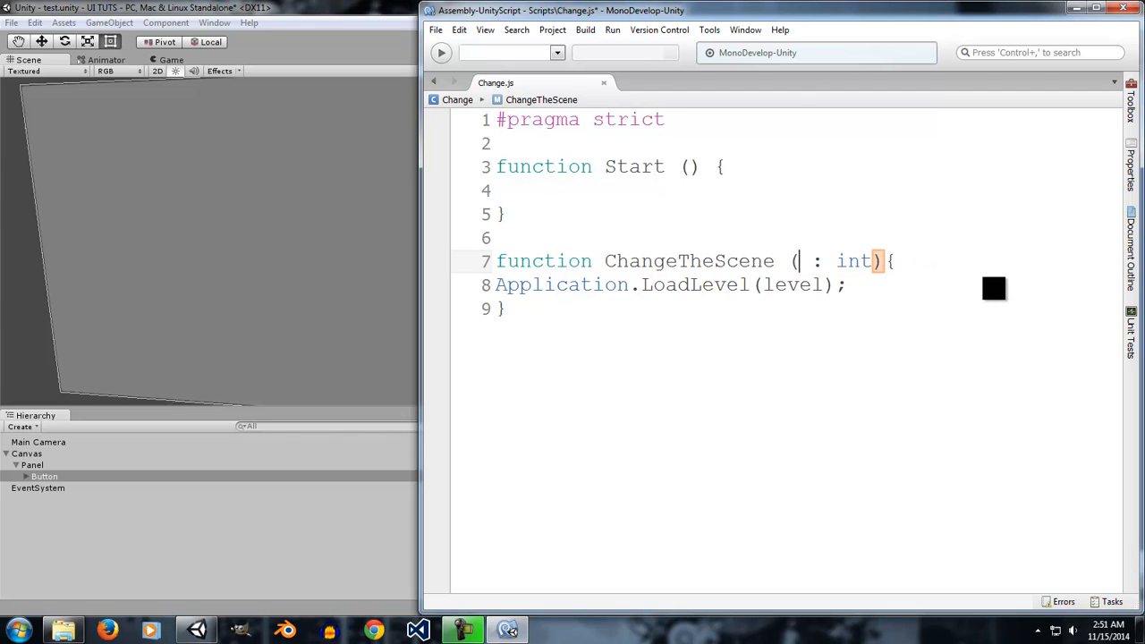
text(twe)
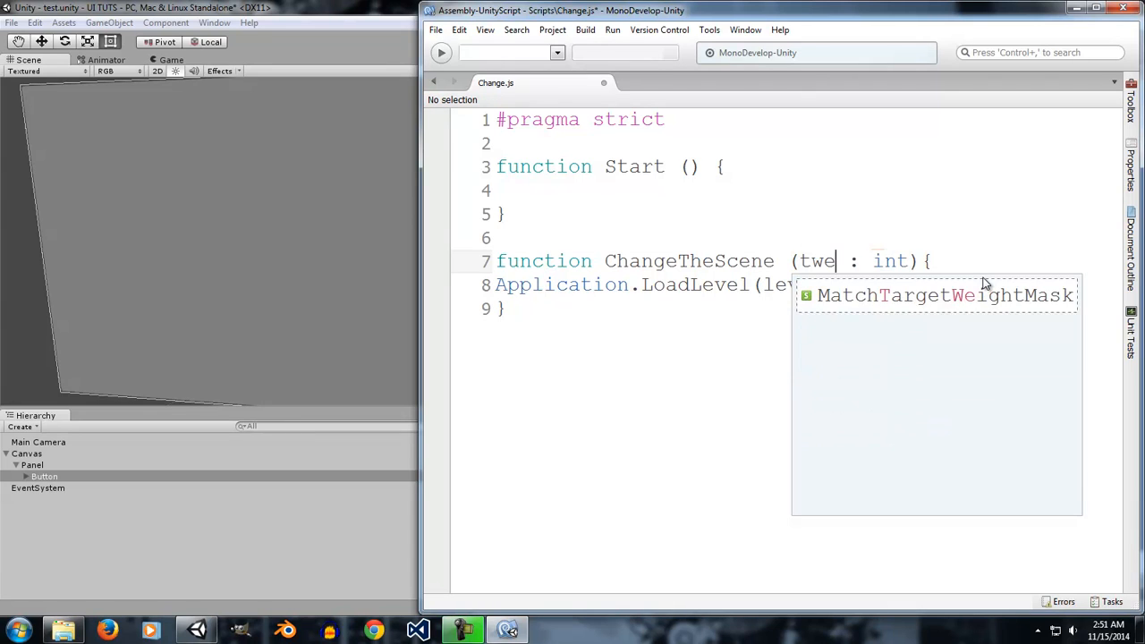
key(BackSpace)
key(BackSpace)
key(BackSpace)
text(test)
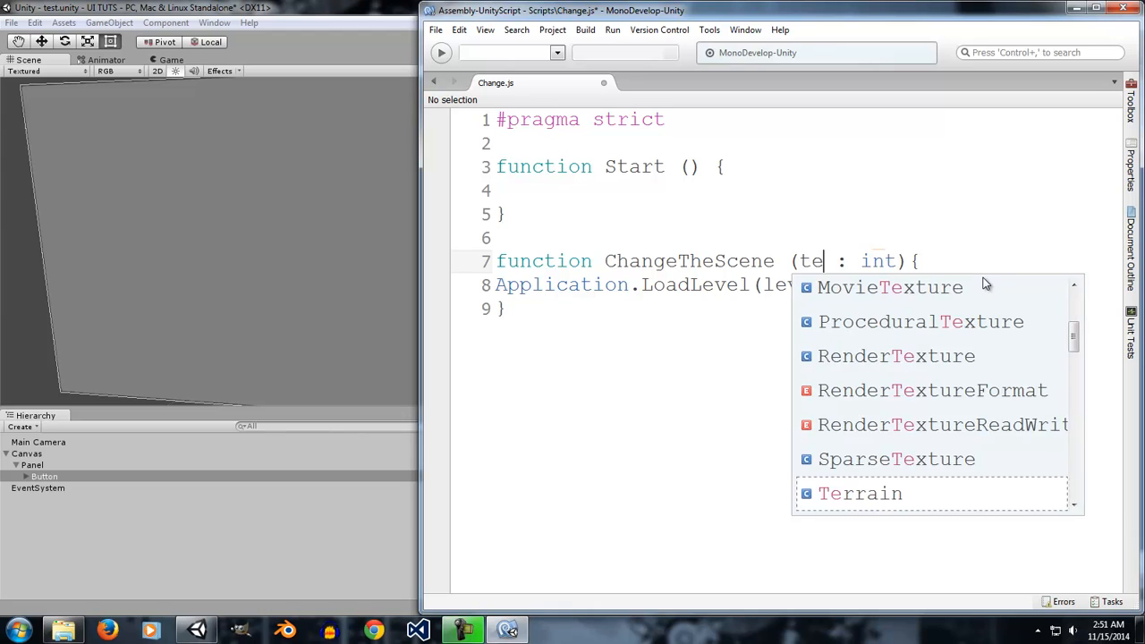
- Change the type of ChangeTheScene's test parameter to boolean
key(Right)
key(Right)
key(Right)
key(shift+Right)
key(shift+Right)
key(shift+Right)
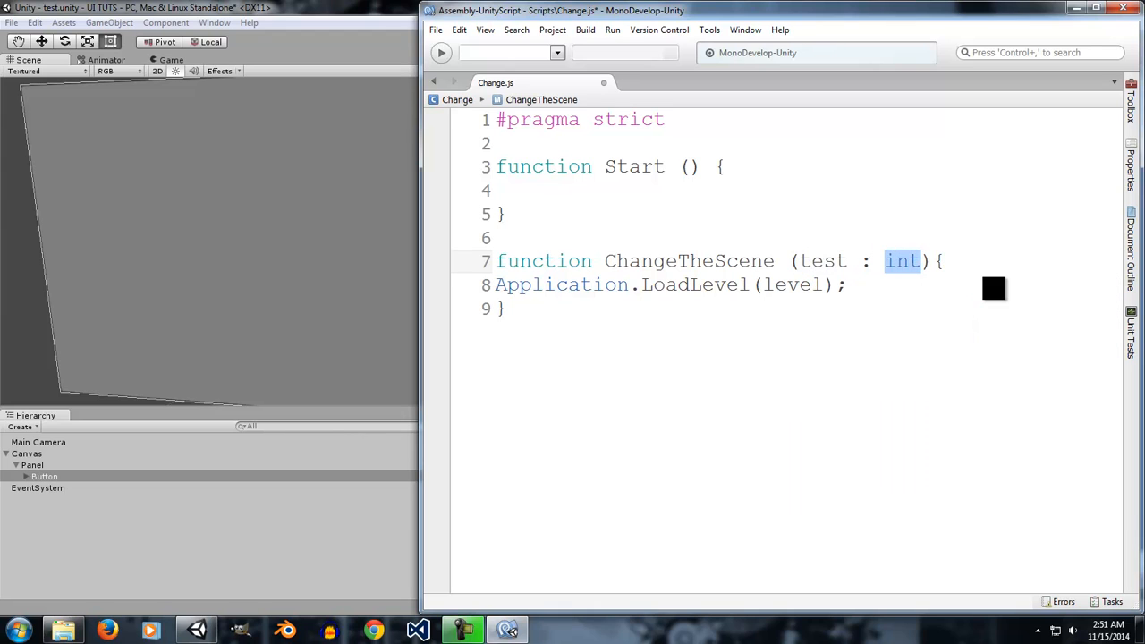
text(bool)
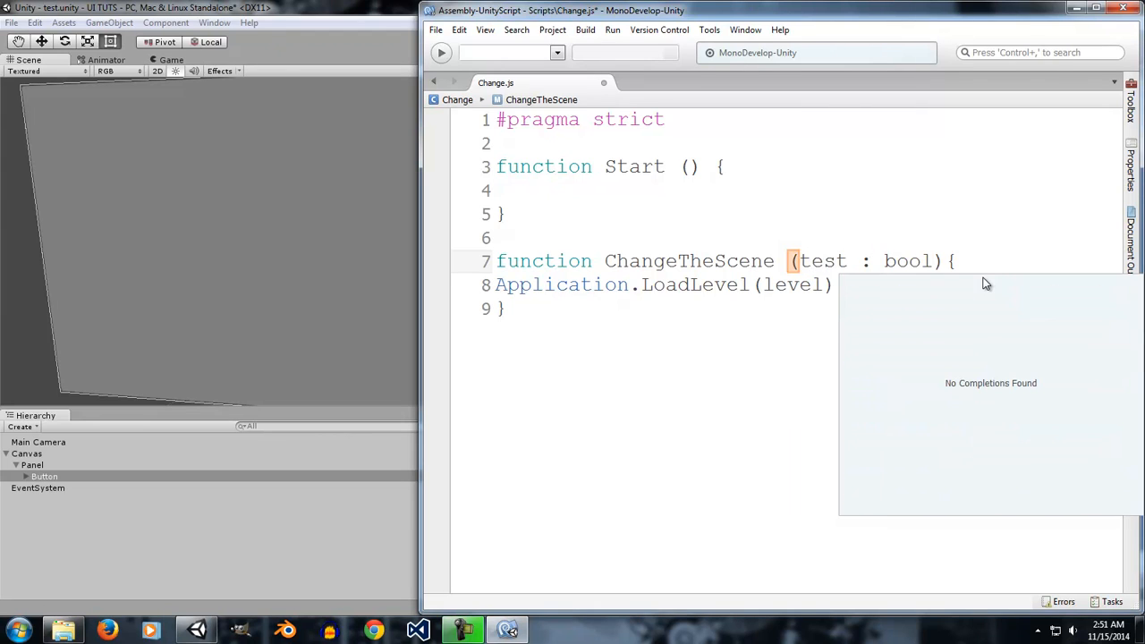
text(ean)
- Replace LoadLevel's argument level with 1, save the script and return to Unity
click(812, 284)
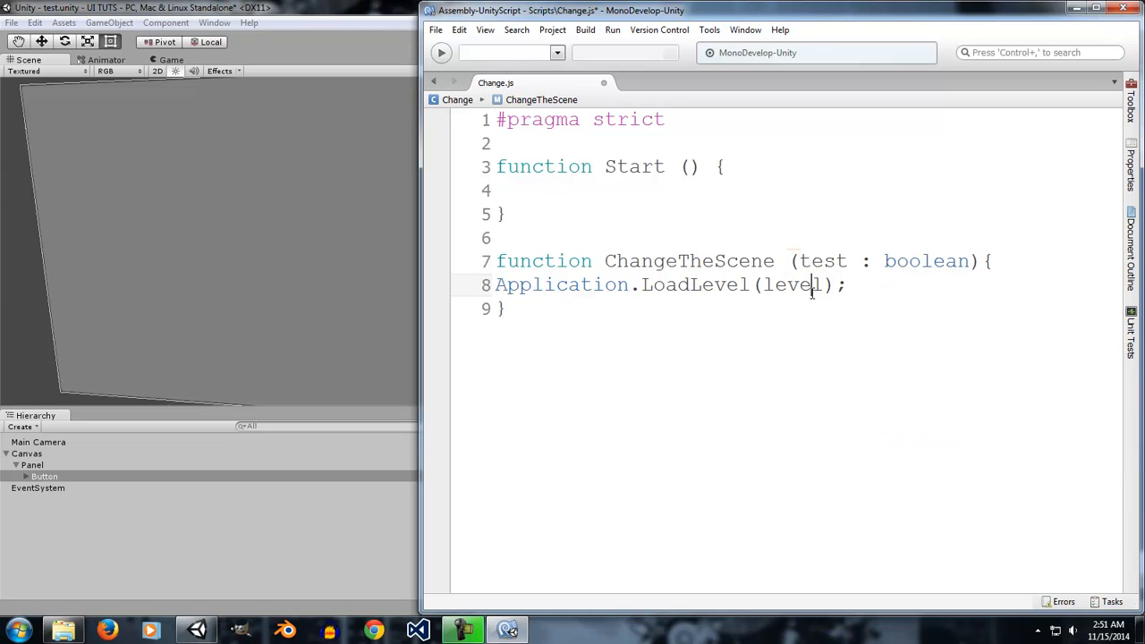
double_click(812, 285)
text(1)
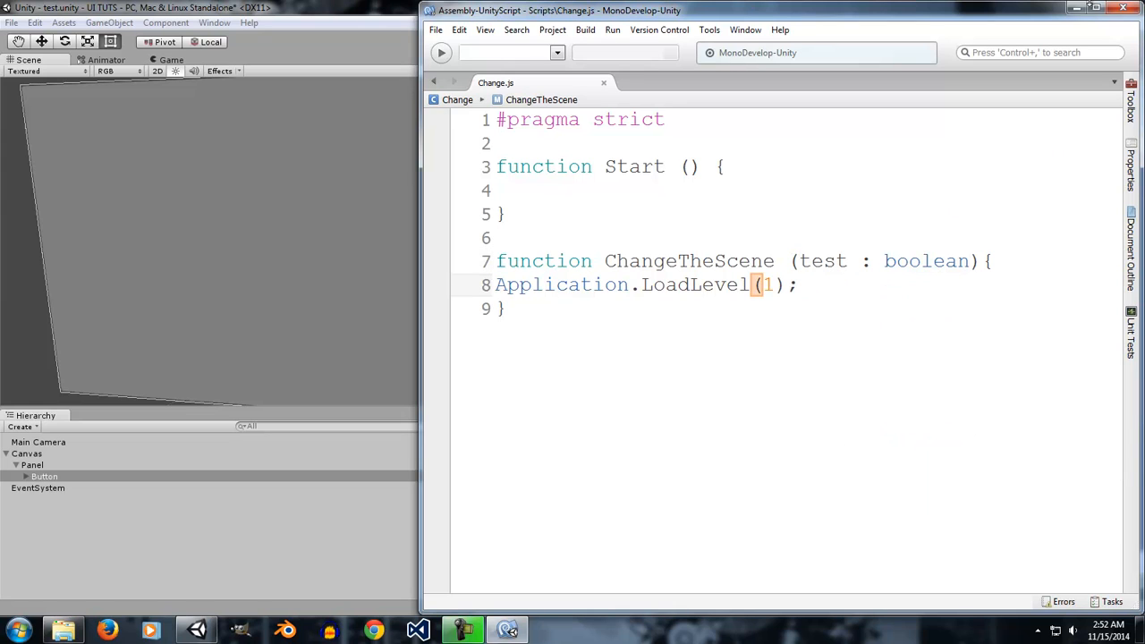
click(1078, 9)
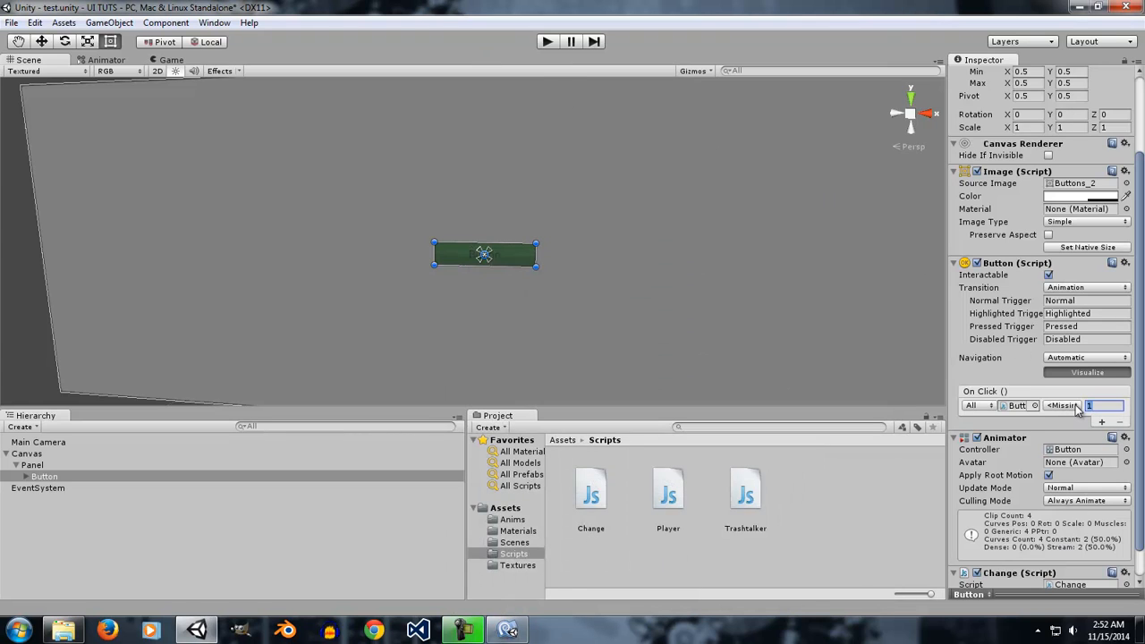
- Assign the Change script's ChangeTheScene (bool) function to the Button's On Click entry and try its boolean argument
click(1064, 405)
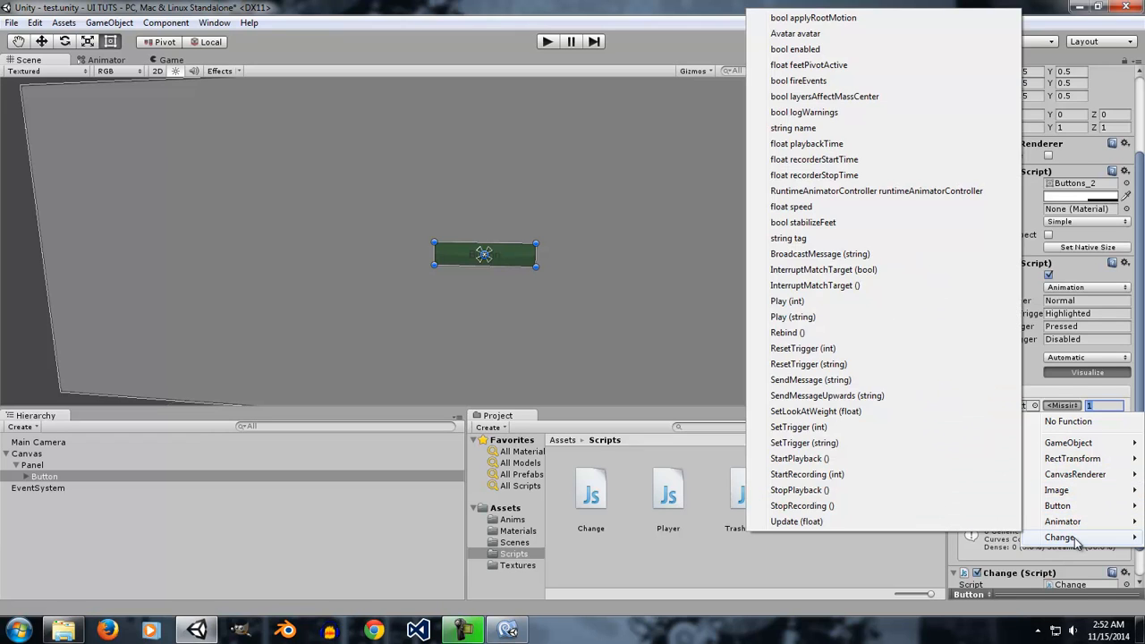
mouse_move(1067, 538)
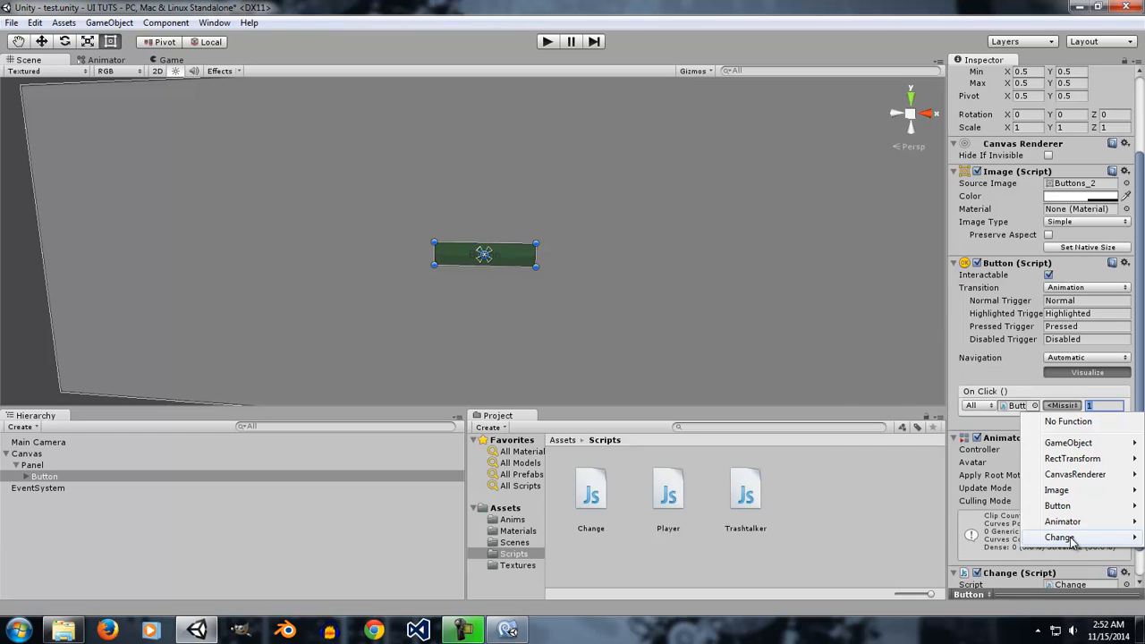
click(912, 443)
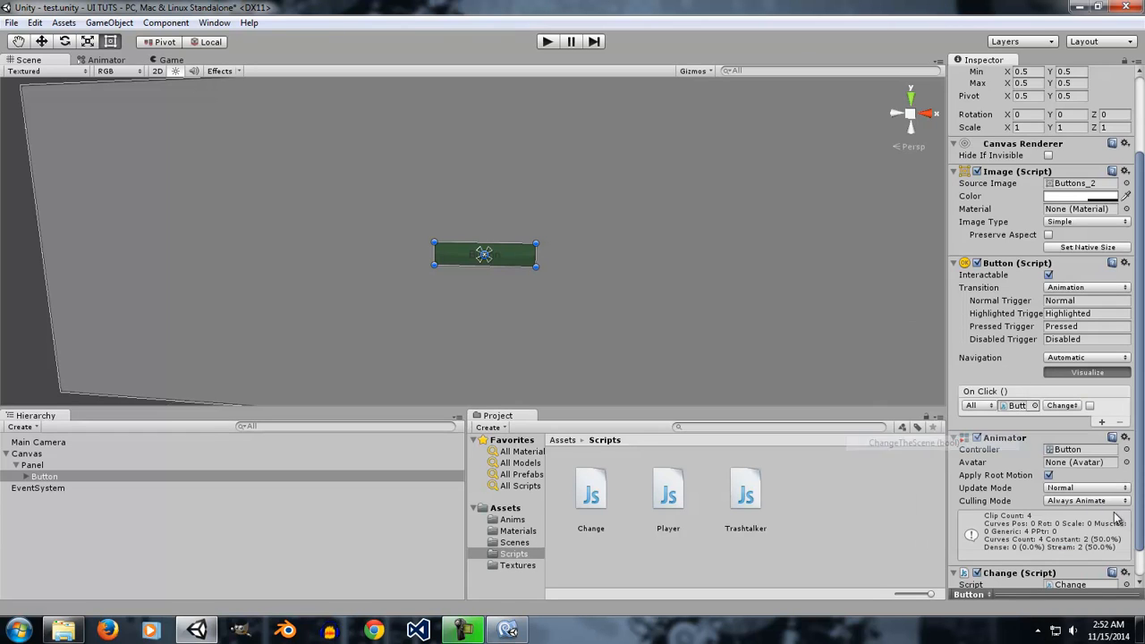
click(1089, 406)
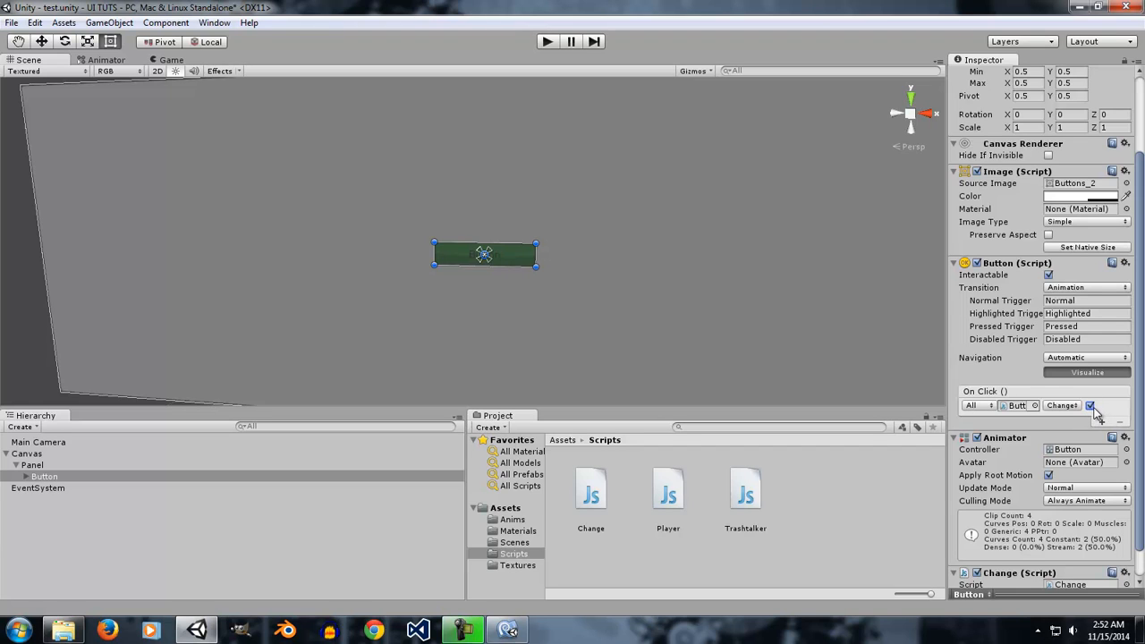
- Preview the Button's ColorTint transition and set the Transition to SpriteSwap
scroll(1141, 400, down, 2)
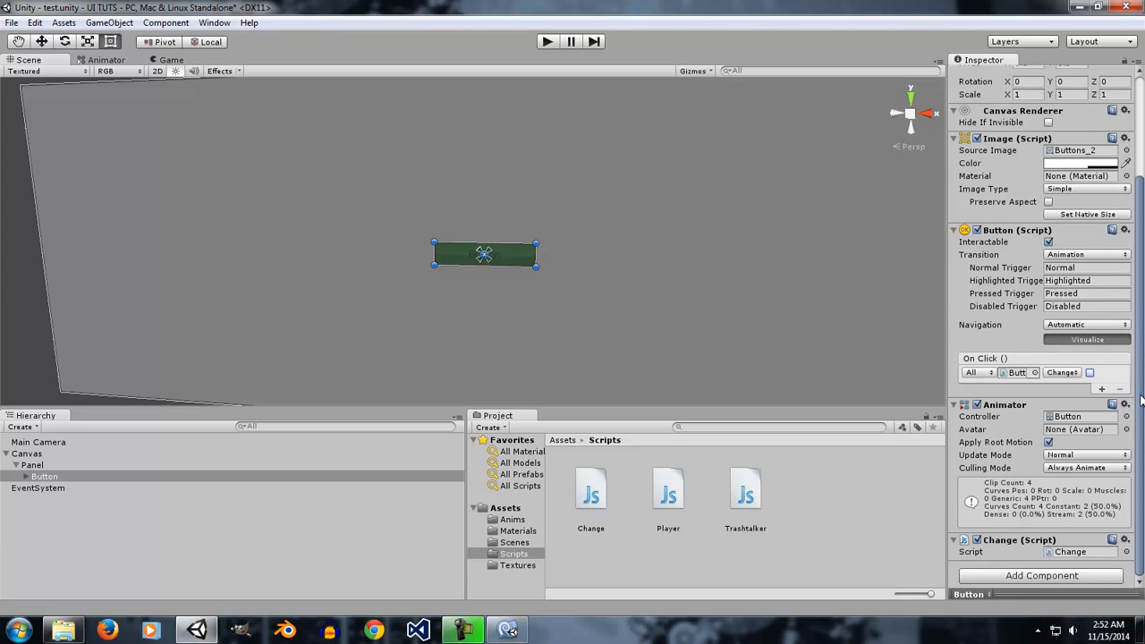
drag(1142, 400, 1143, 292)
click(1083, 366)
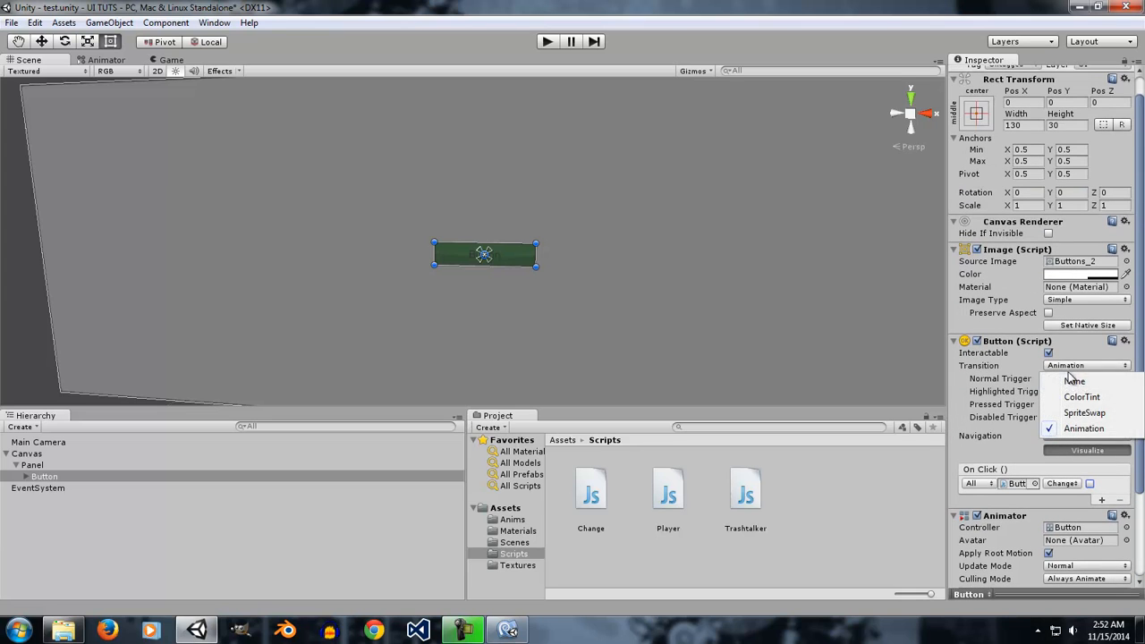
click(1071, 393)
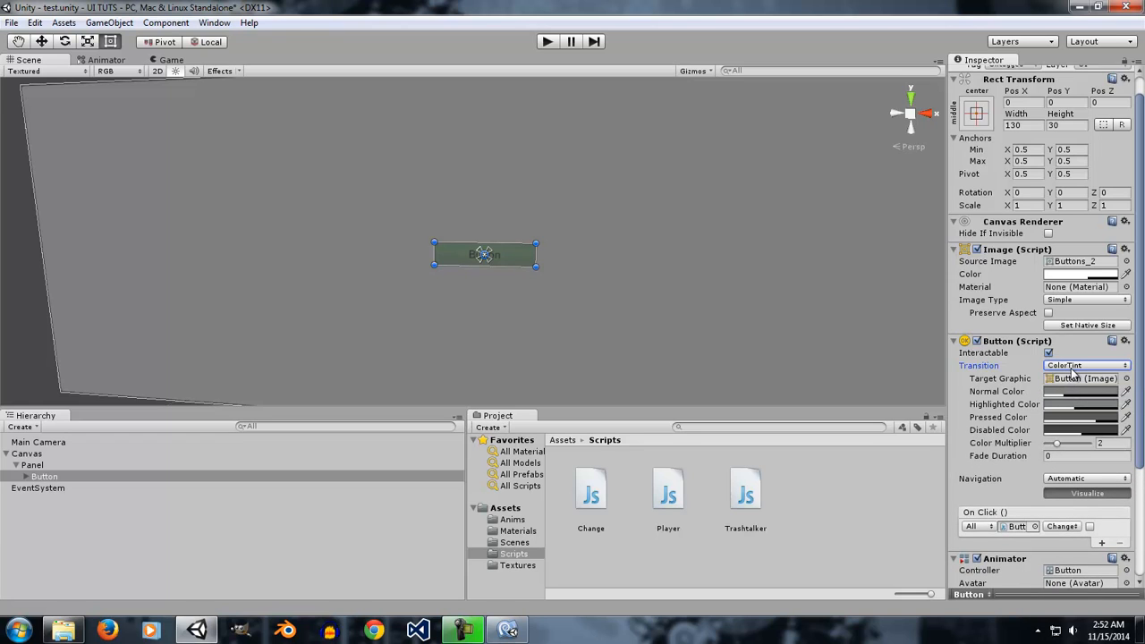
click(1074, 367)
click(1081, 413)
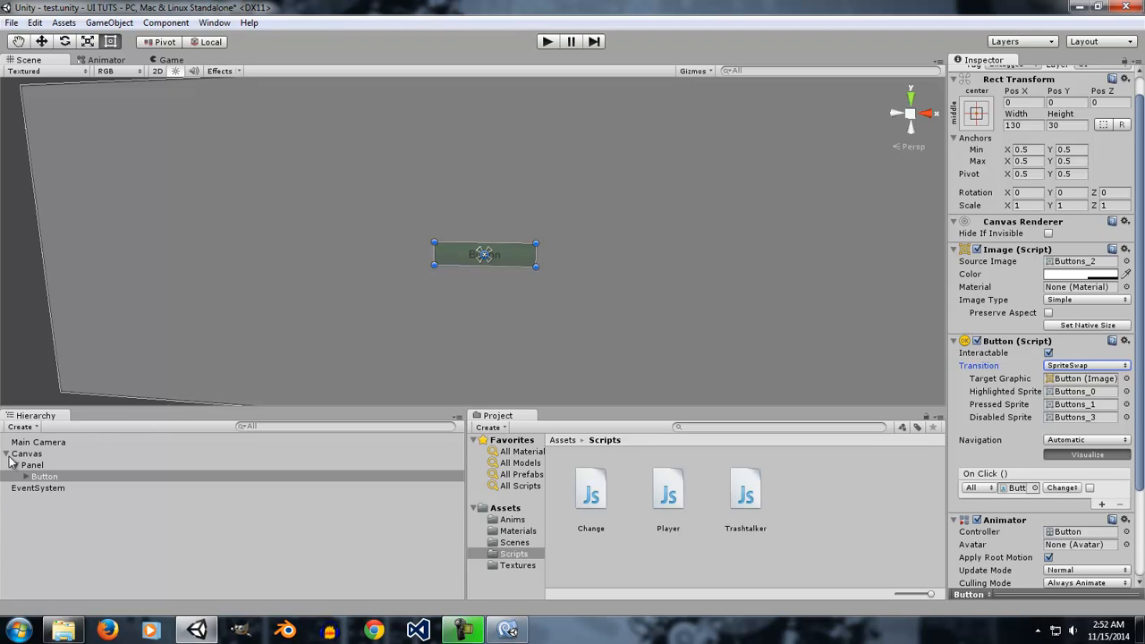
- Expand the Button in the hierarchy, check its Text child's settings and delete that child
click(39, 477)
click(26, 477)
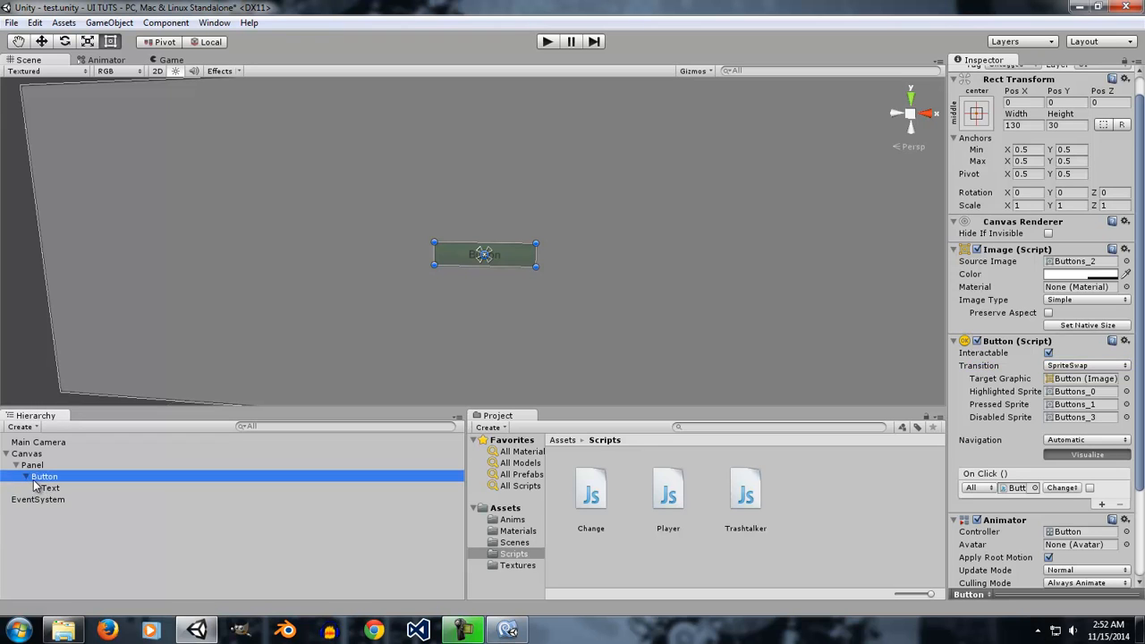
click(51, 488)
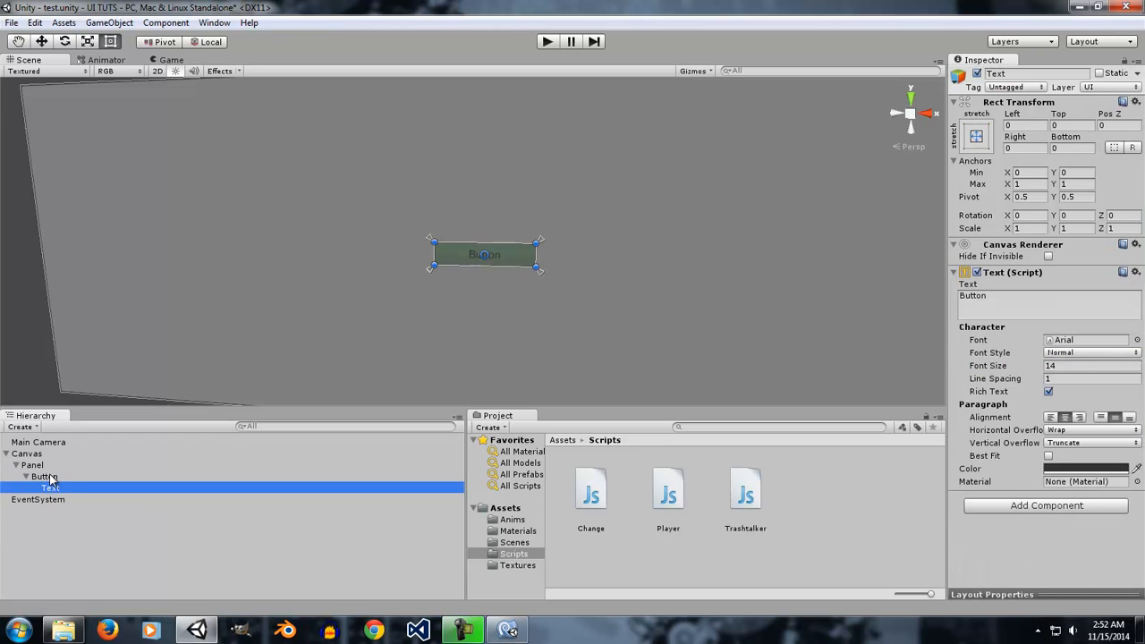
click(50, 478)
click(51, 489)
click(51, 477)
click(52, 488)
click(1074, 302)
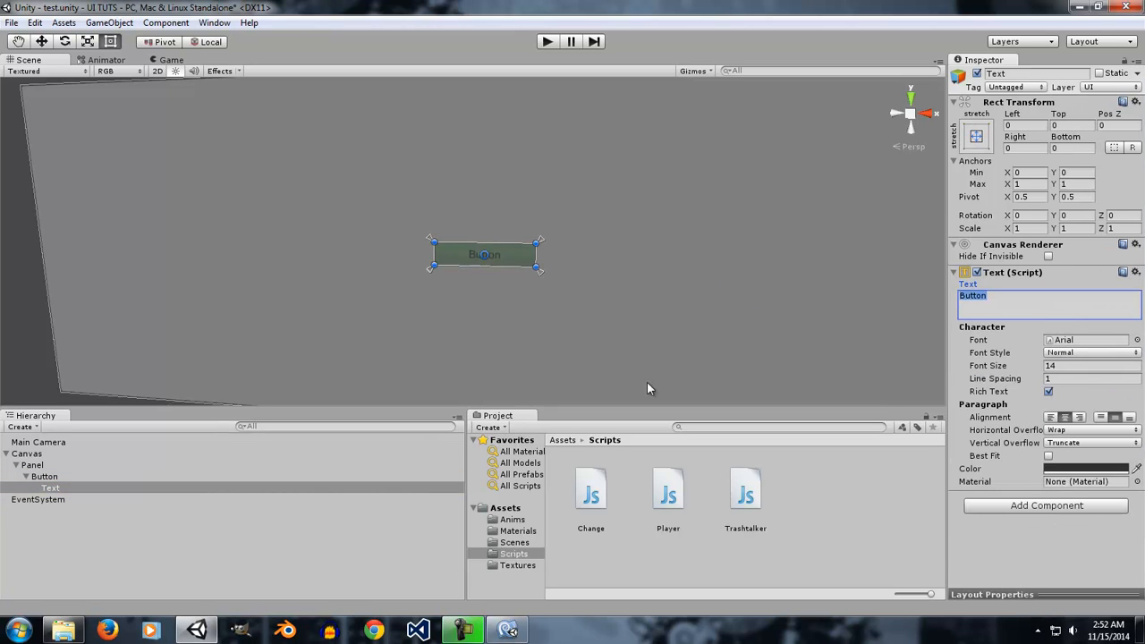
click(52, 479)
click(57, 490)
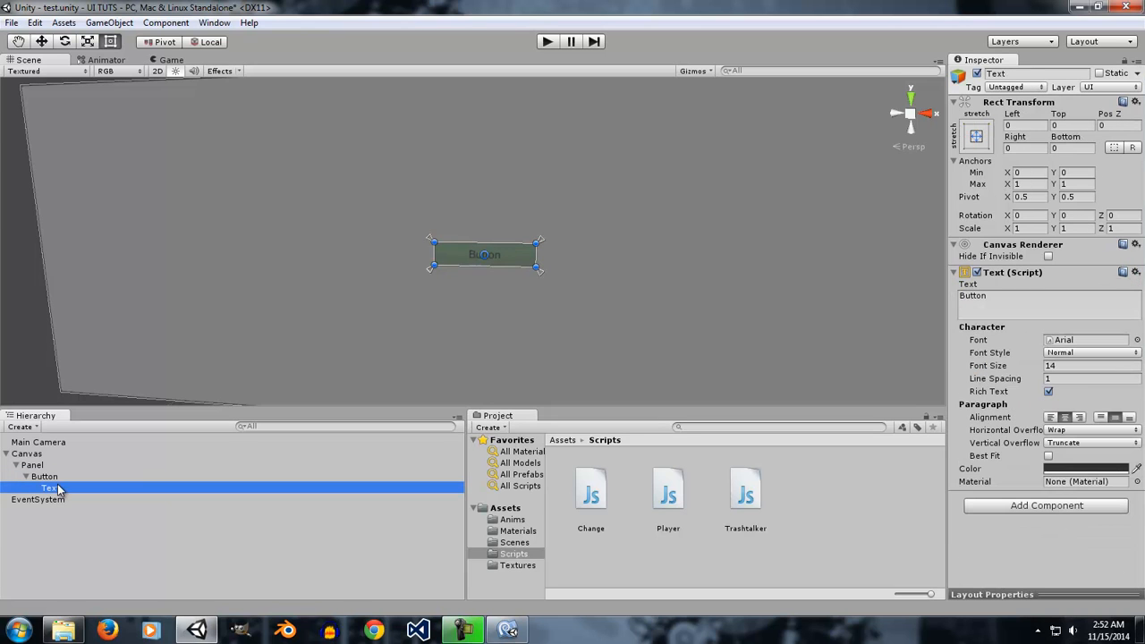
key(Delete)
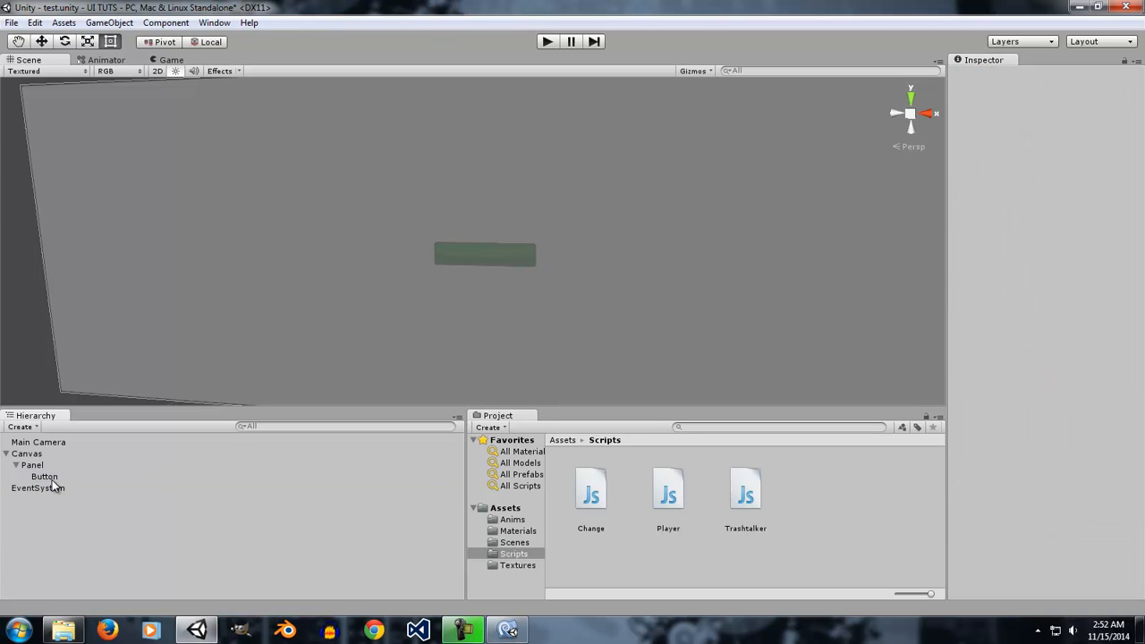
- Add a UI Image as a child of the Button and set its Source Image to the Checkmark sprite
right_click(51, 479)
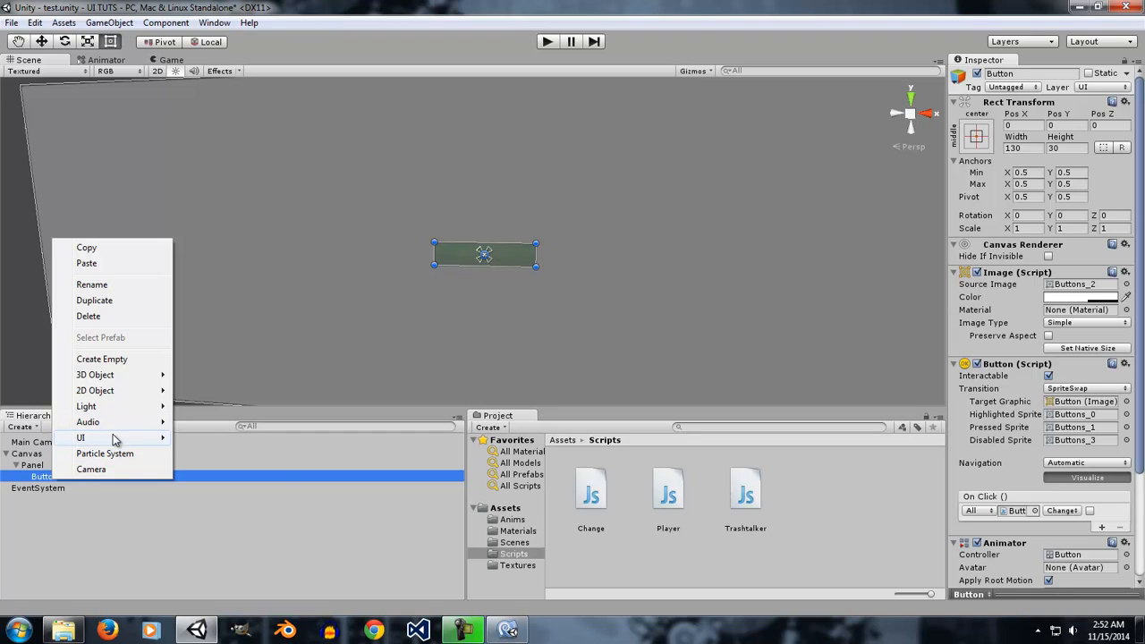
mouse_move(114, 439)
click(211, 485)
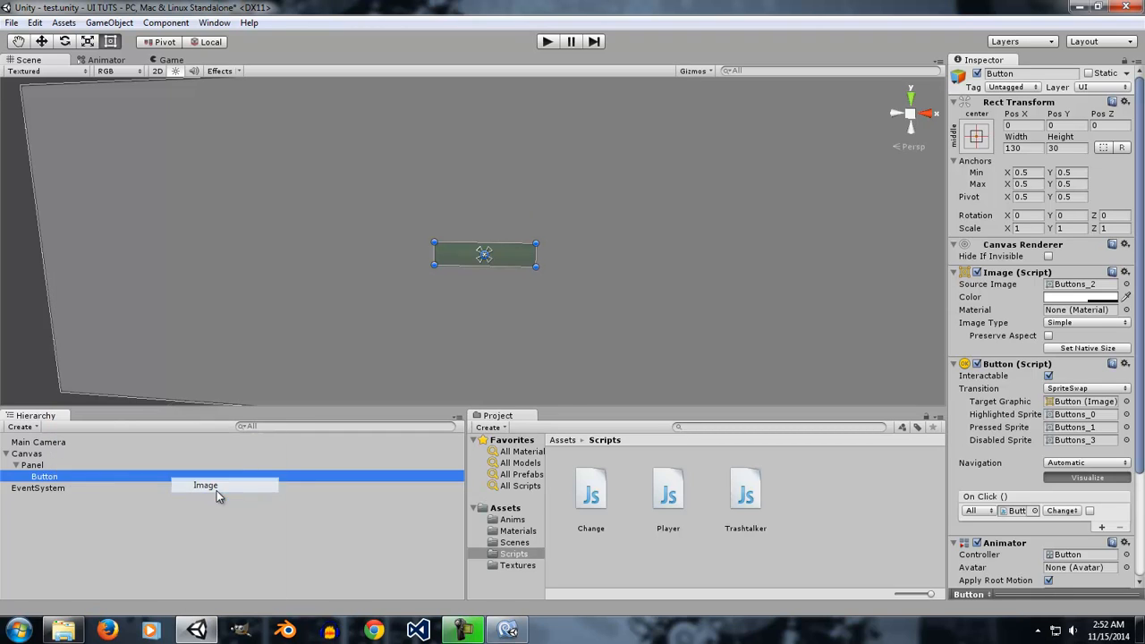
click(1137, 284)
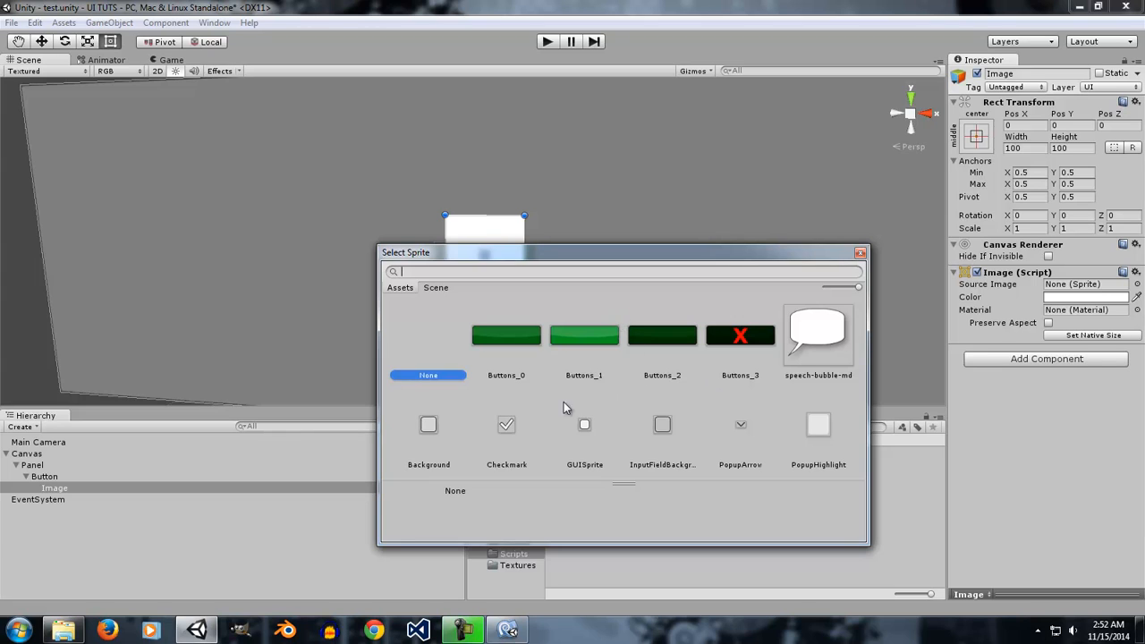
click(504, 426)
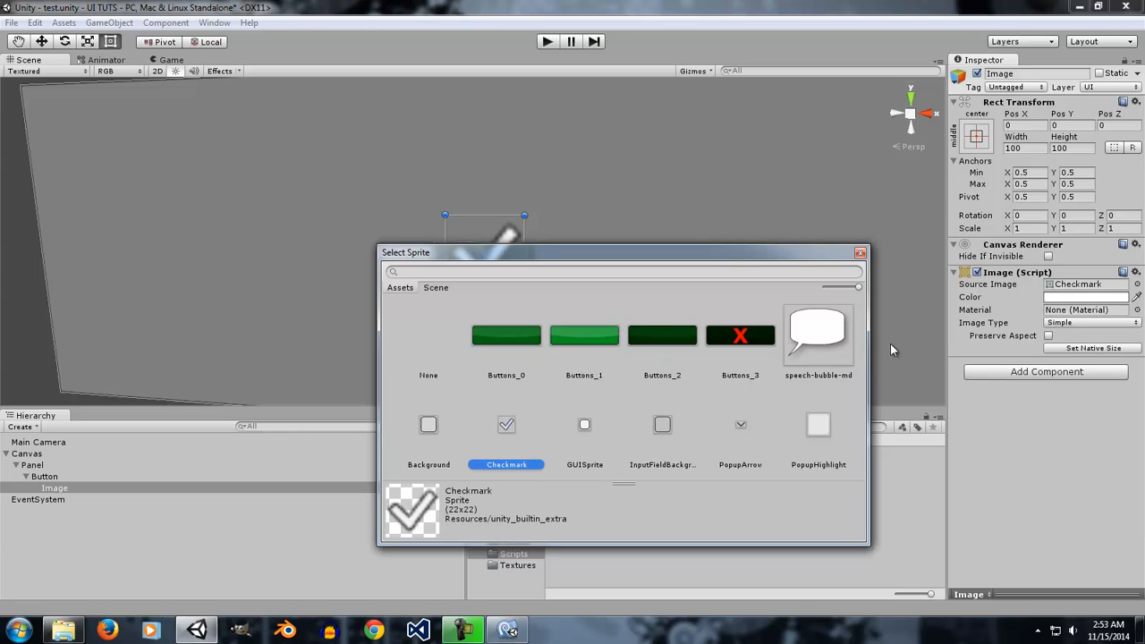
click(861, 254)
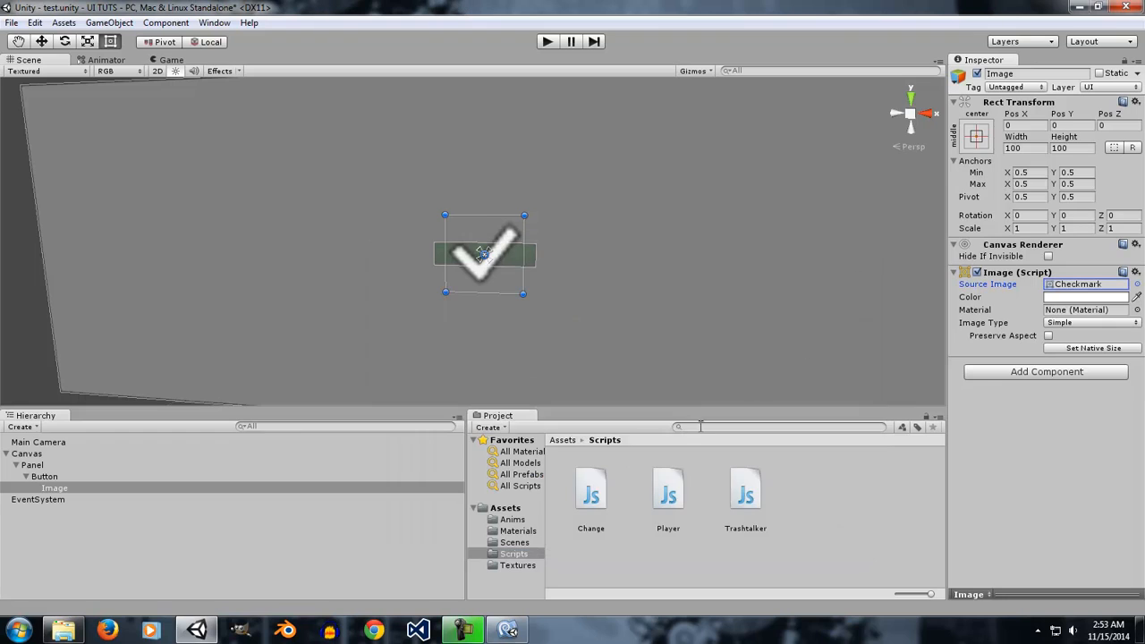
- Import the Arrow image from the file explorer's Textures folder into the project's Textures folder
click(519, 509)
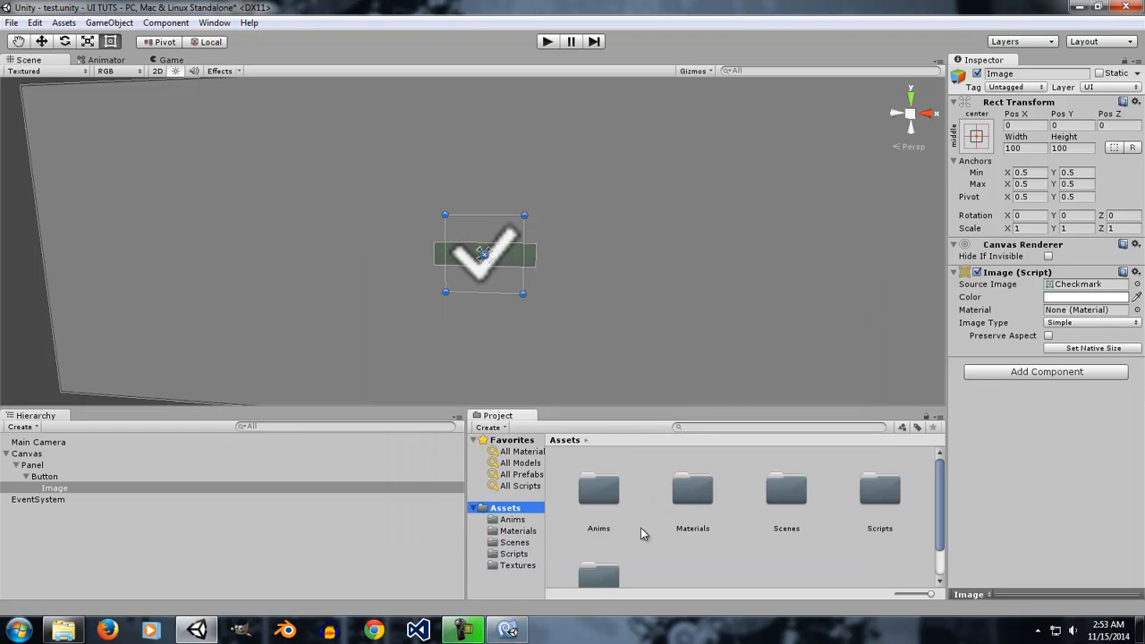
click(535, 564)
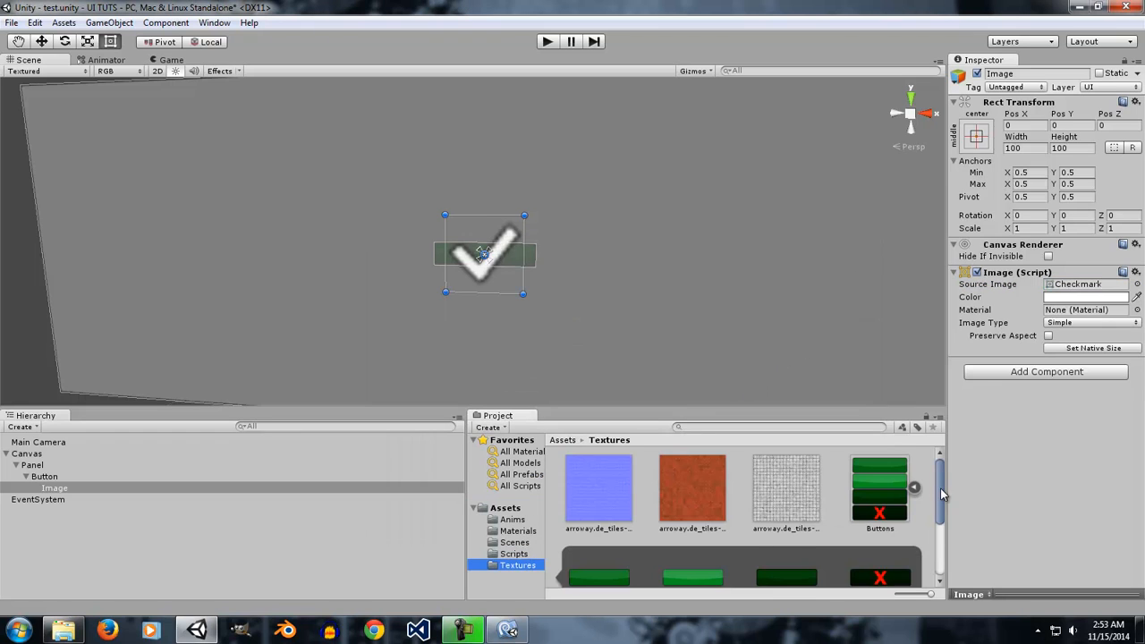
drag(939, 495, 942, 560)
click(62, 631)
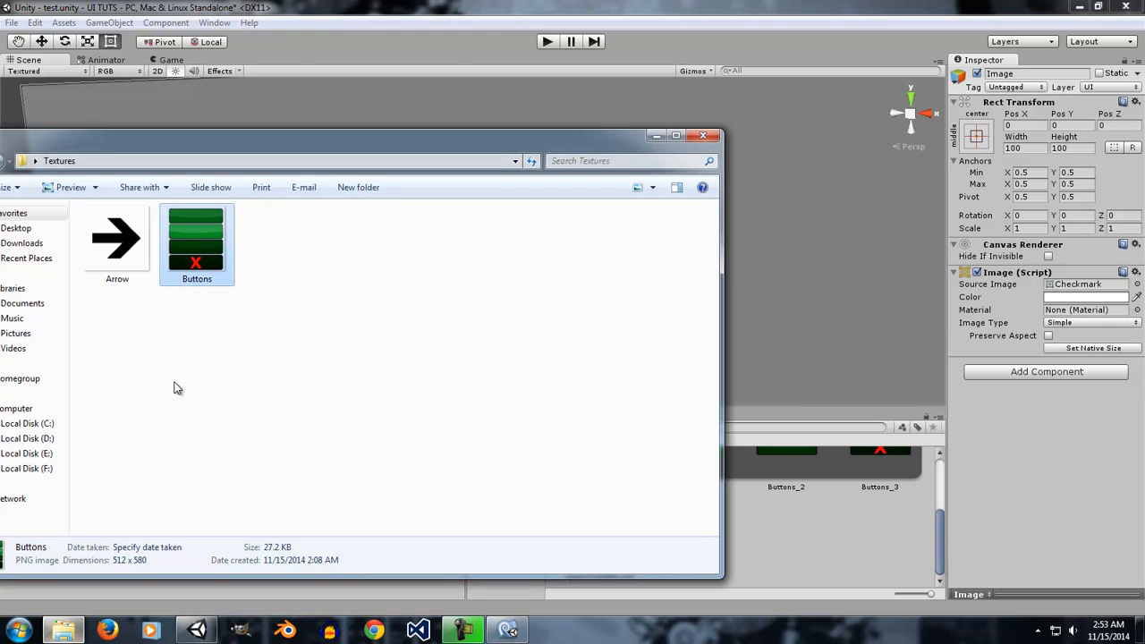
drag(117, 237, 852, 511)
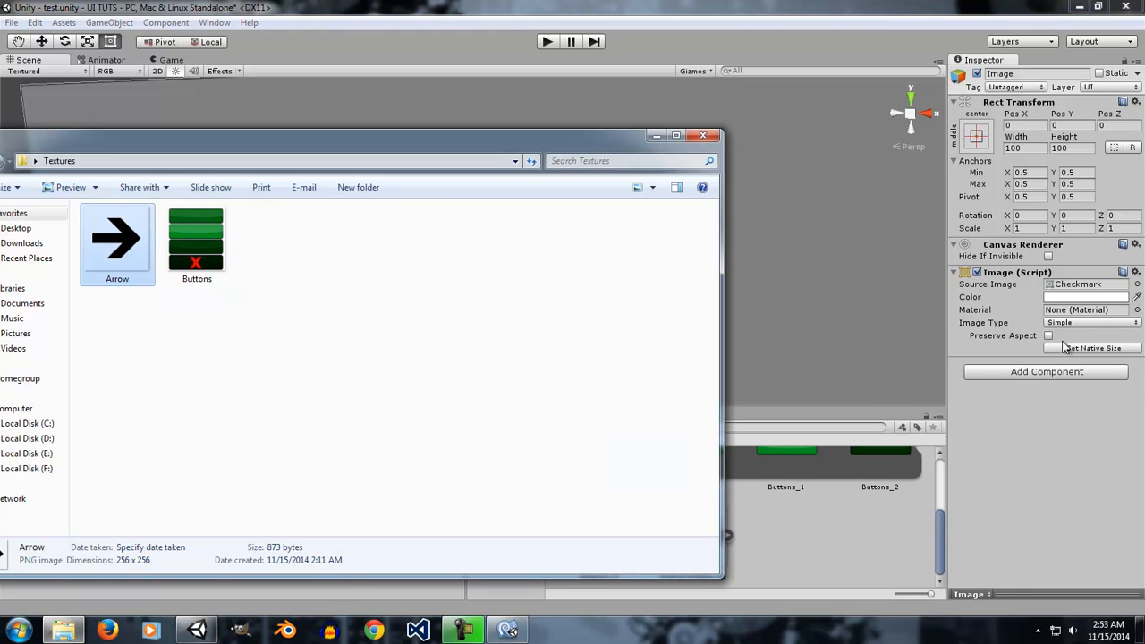
click(1005, 579)
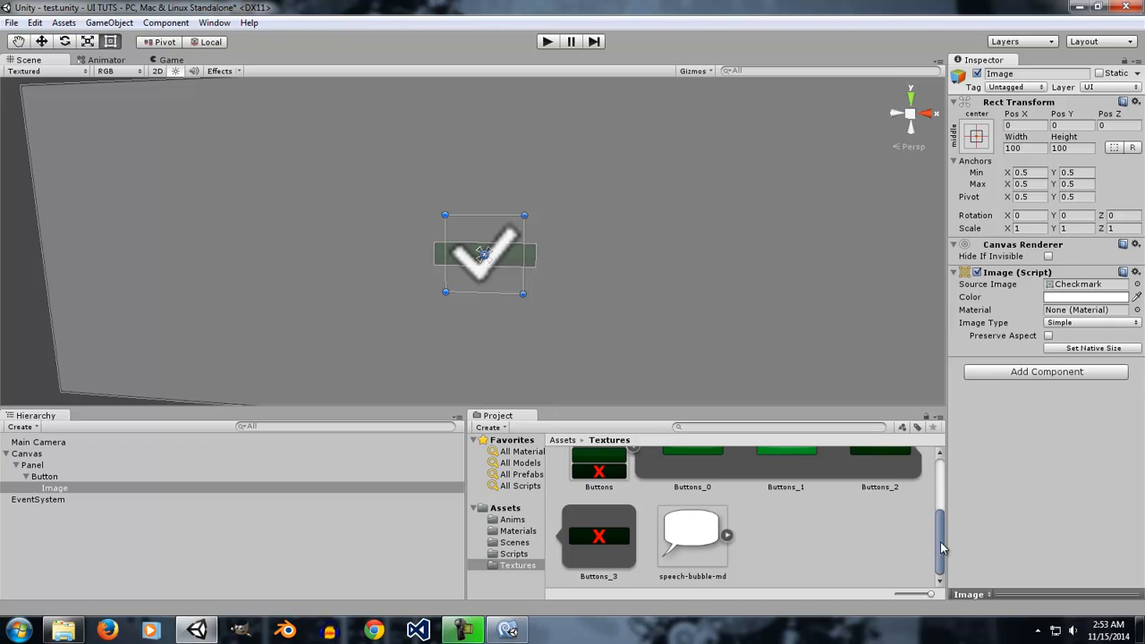
- Search the project assets for "arr" and apply the Sprite (2D and UI) texture type to the Arrow texture
drag(939, 548, 919, 449)
click(503, 509)
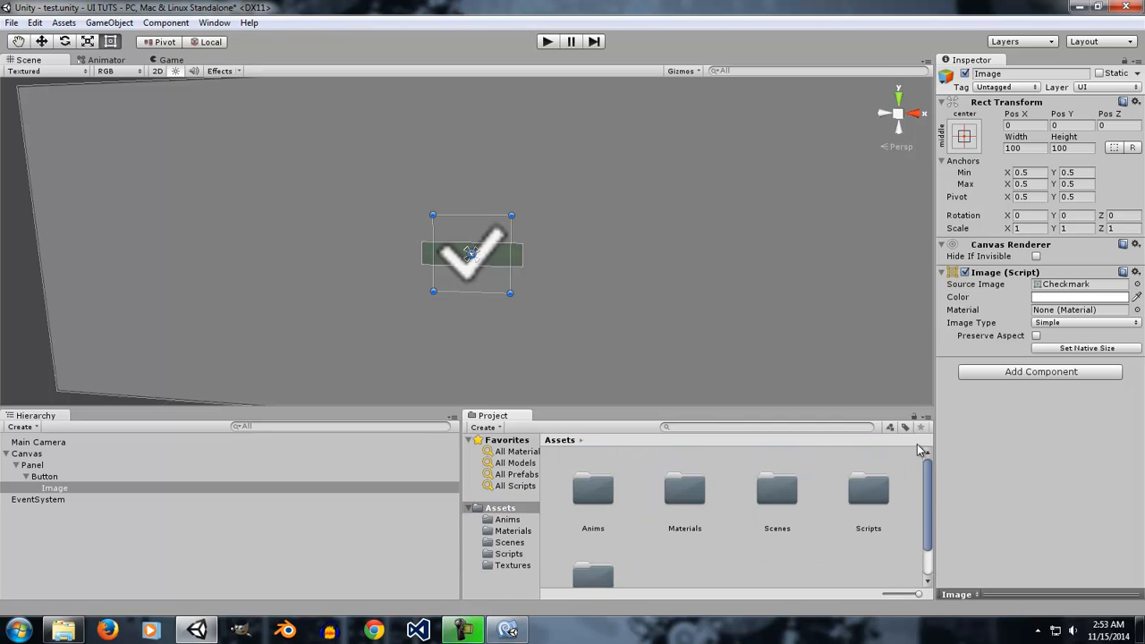
click(686, 429)
text(arr)
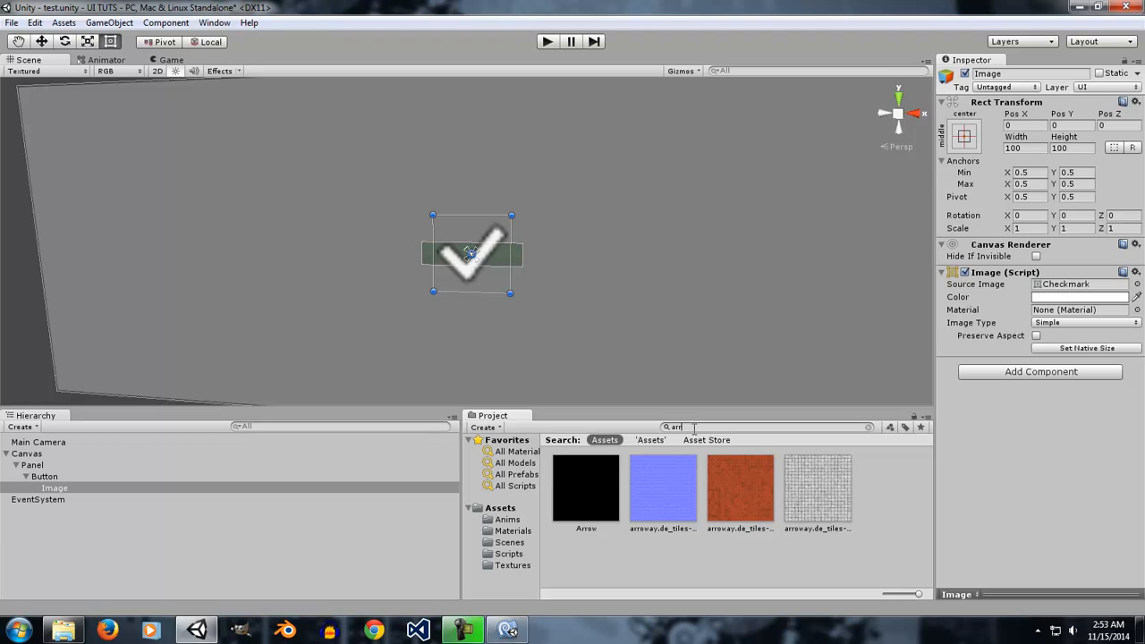
click(586, 488)
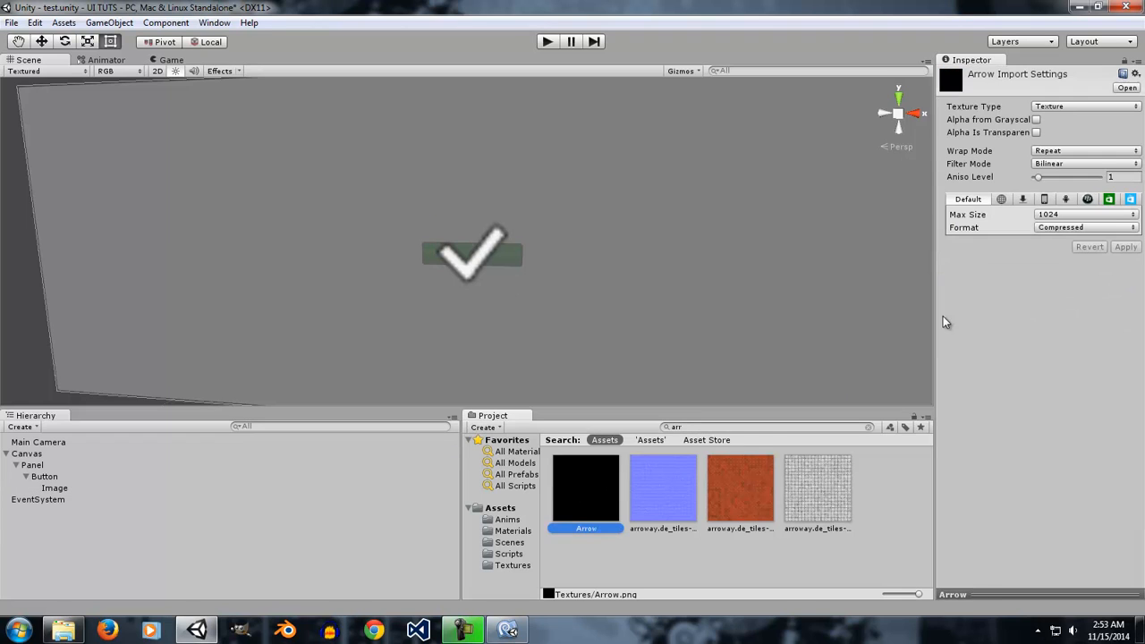
click(1086, 106)
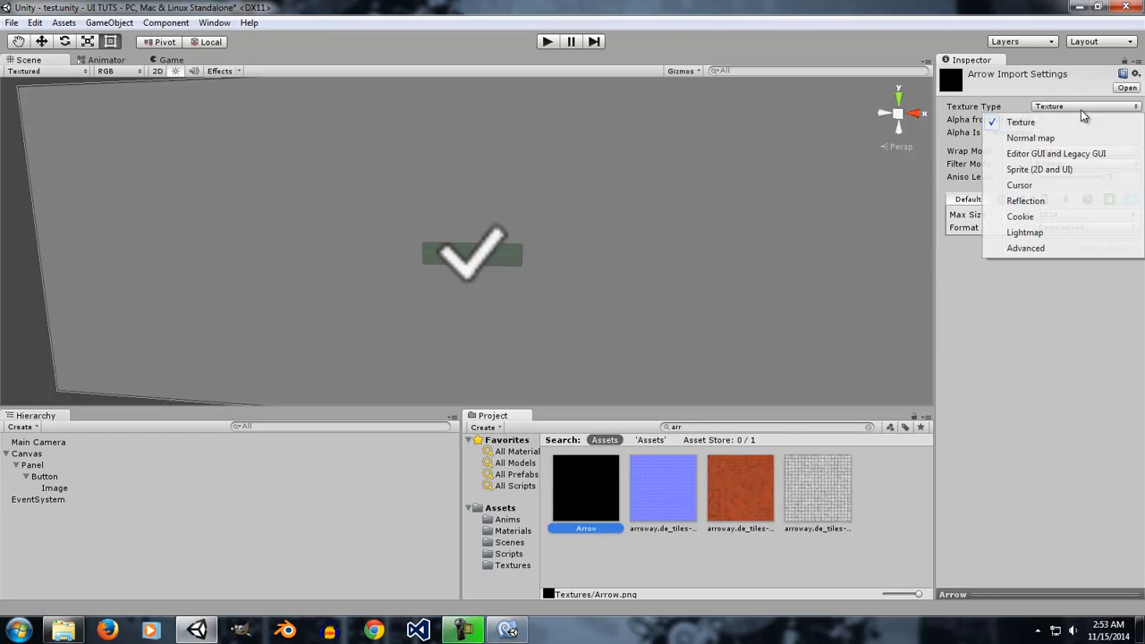
click(1042, 170)
click(1128, 276)
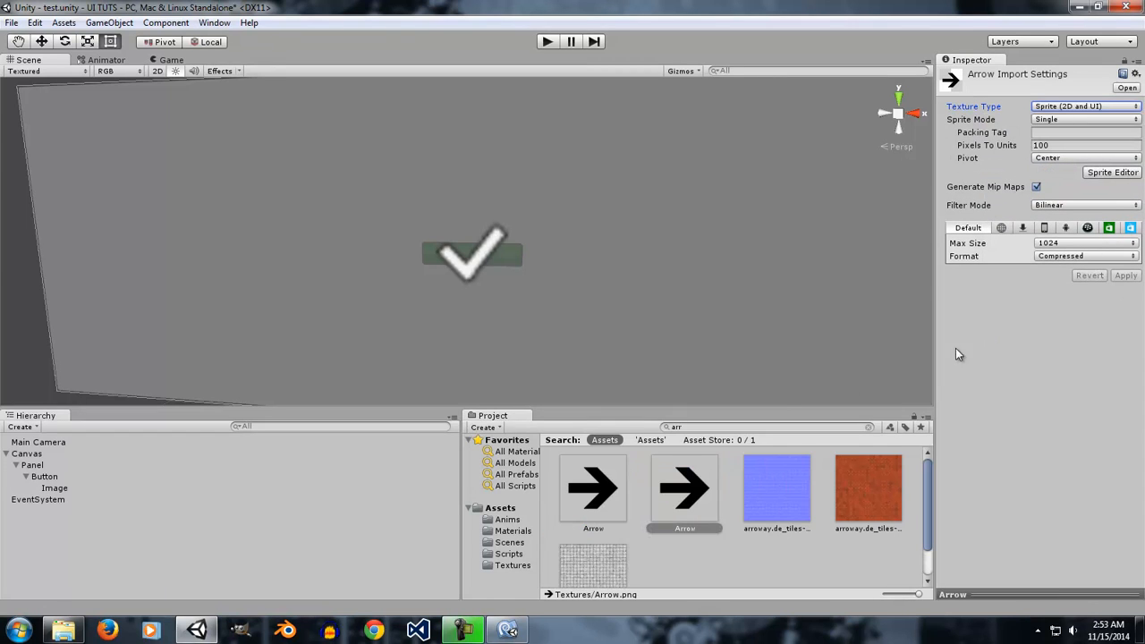
- Assign the Arrow sprite as the child Image's Source Image and shrink the image to about 34 by 34 to fit the button
click(473, 256)
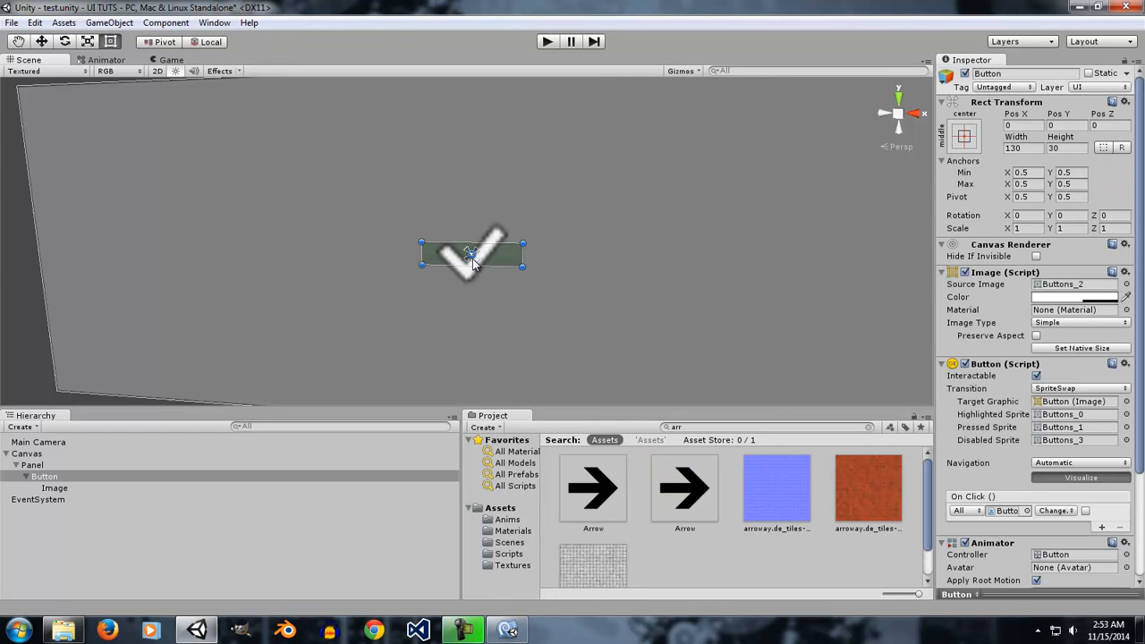
click(471, 284)
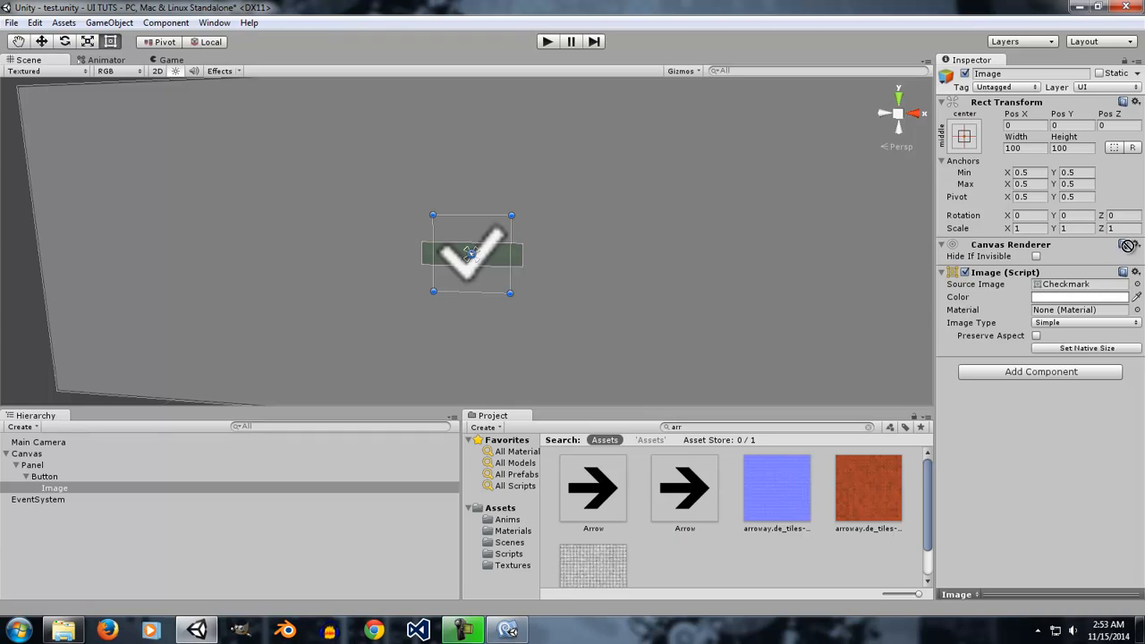
click(1080, 286)
drag(1080, 288, 1080, 289)
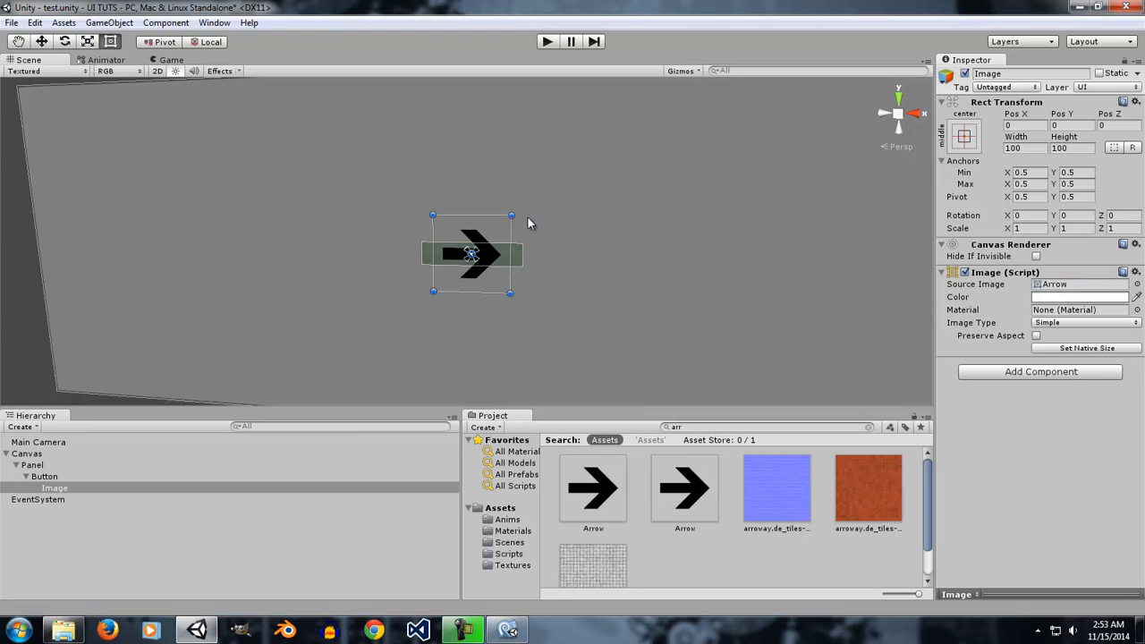
drag(513, 215, 471, 254)
- Play the scene in the Game view to test the arrow button's highlighting, and stop playback
click(170, 60)
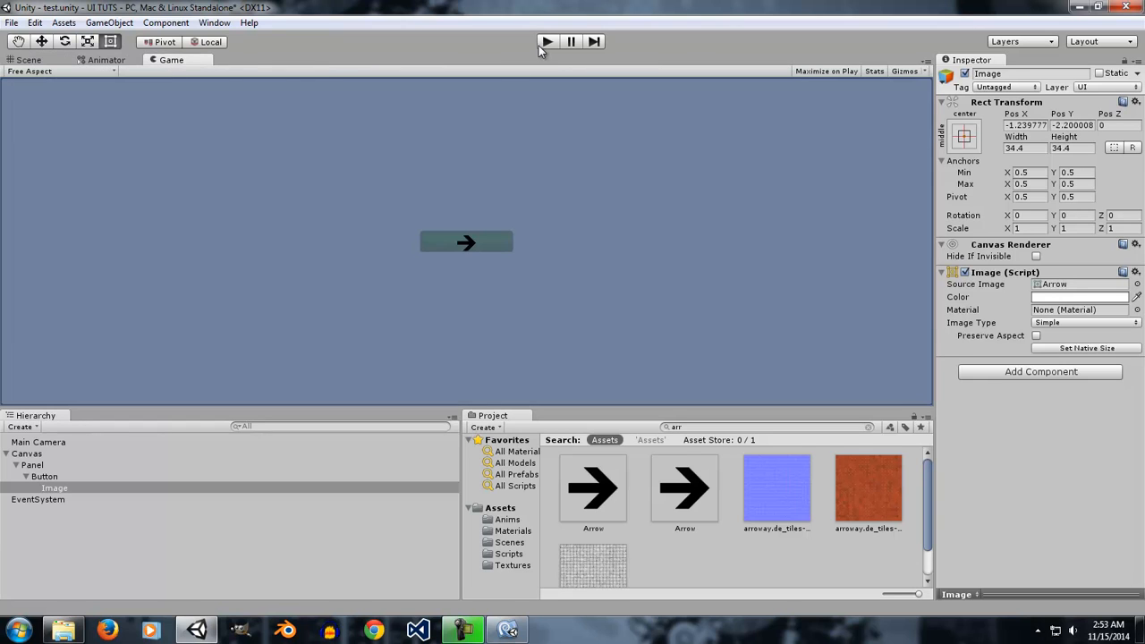
click(547, 43)
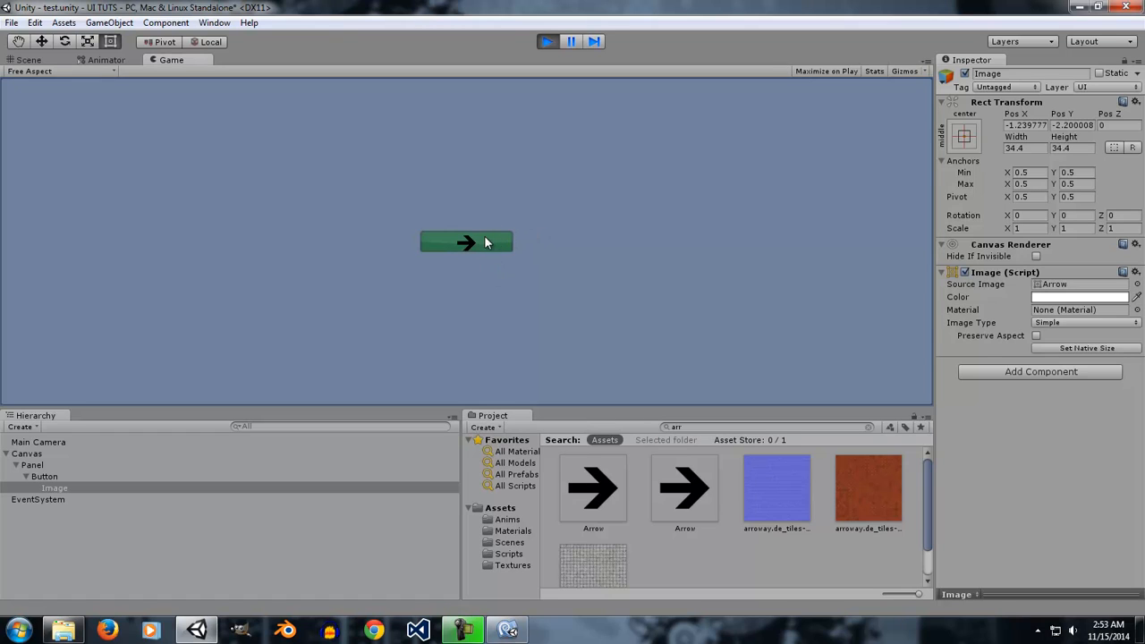
click(548, 43)
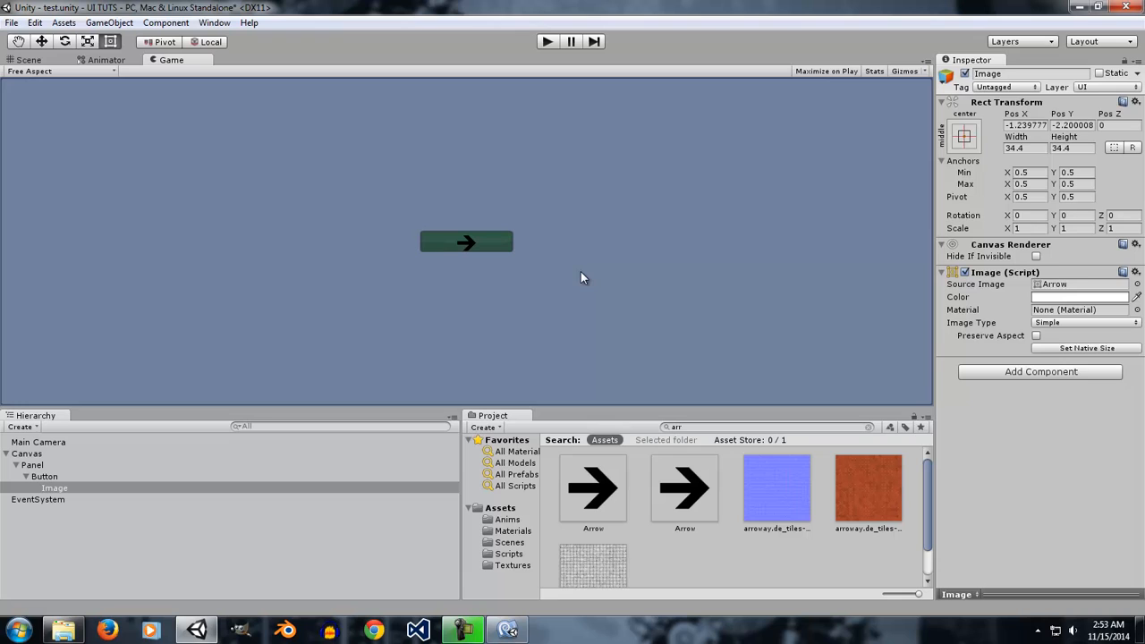
- Select the Button and review its components through to the Change script
click(45, 478)
scroll(1142, 416, down, 3)
scroll(1141, 447, down, 2)
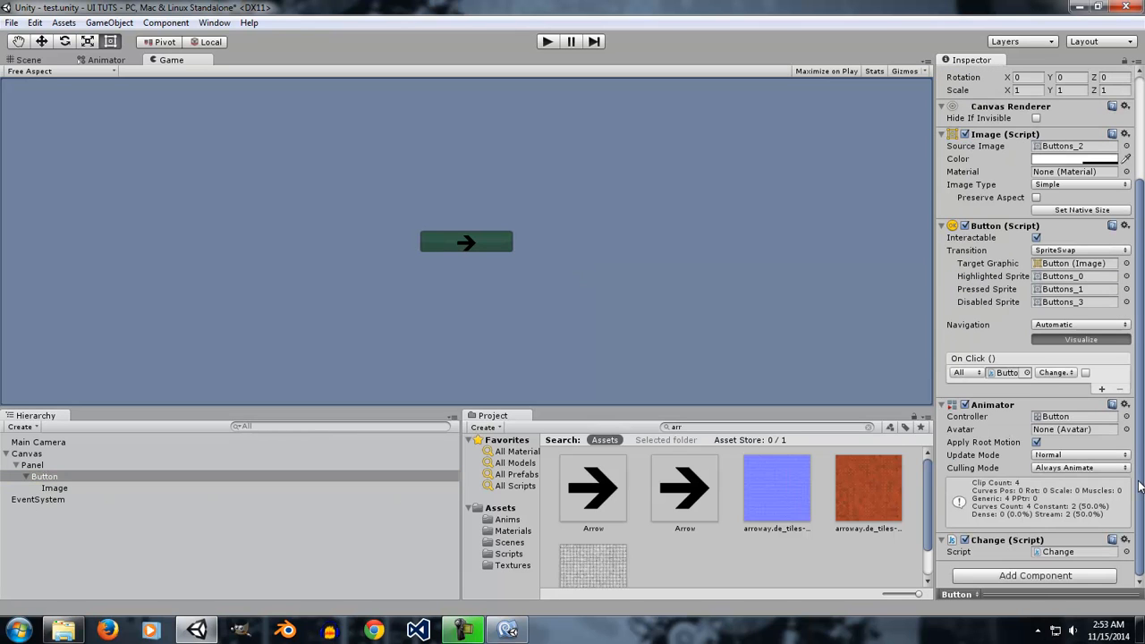